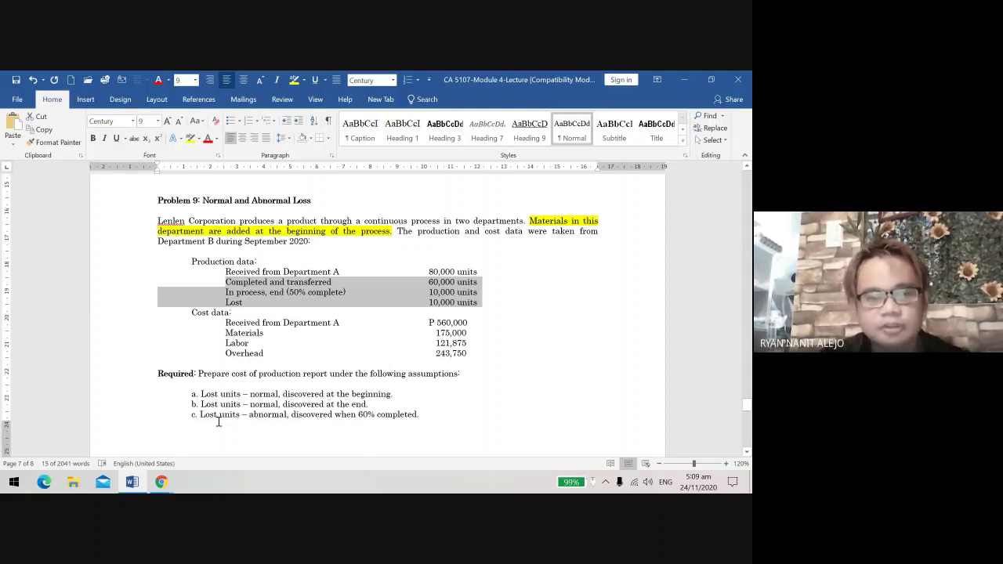
Step: Restore the Problem 9 document from full screen to a smaller window and extend its height down to the taskbar
scroll(218, 420, "down", 3)
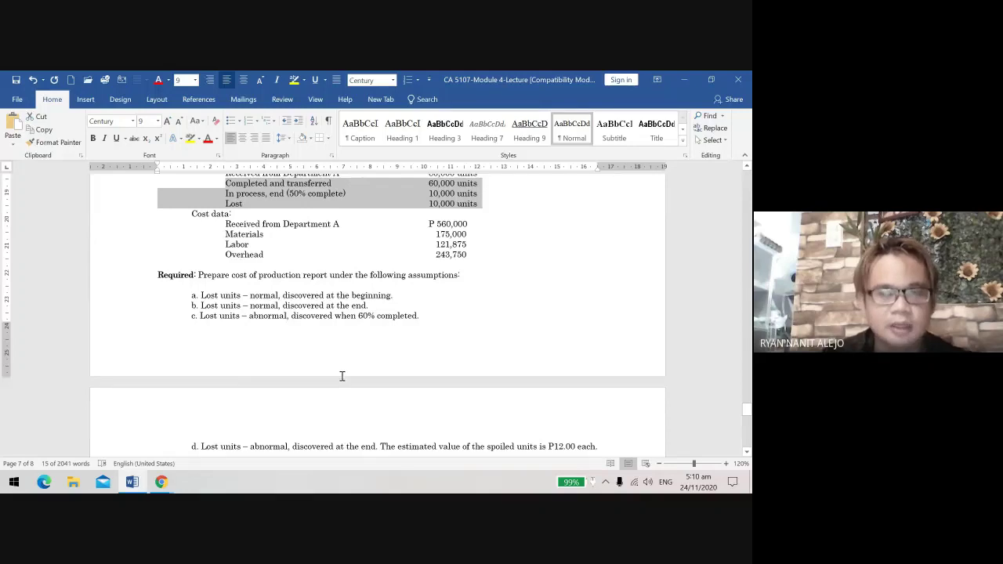
scroll(341, 376, "up", 2)
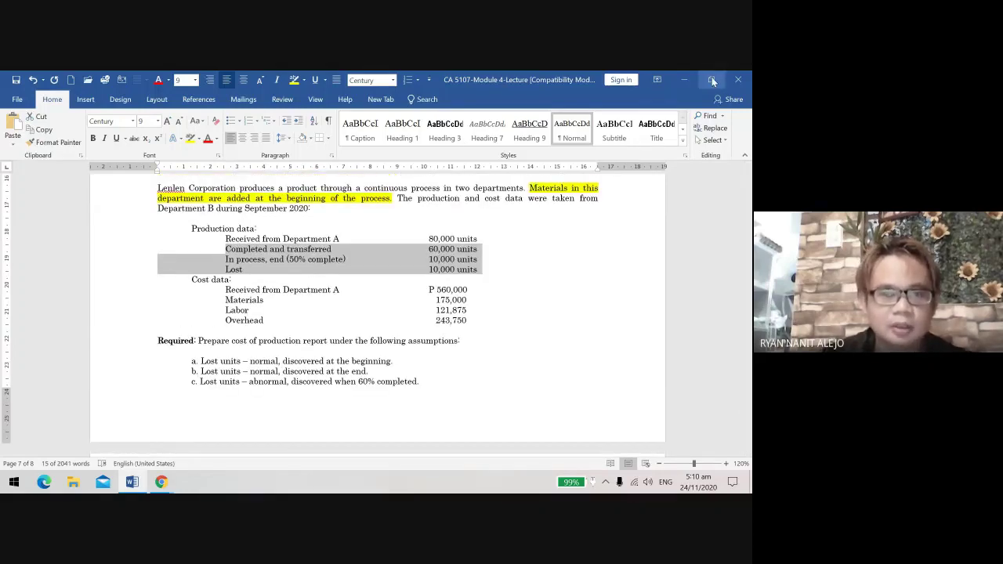
left_click(711, 79)
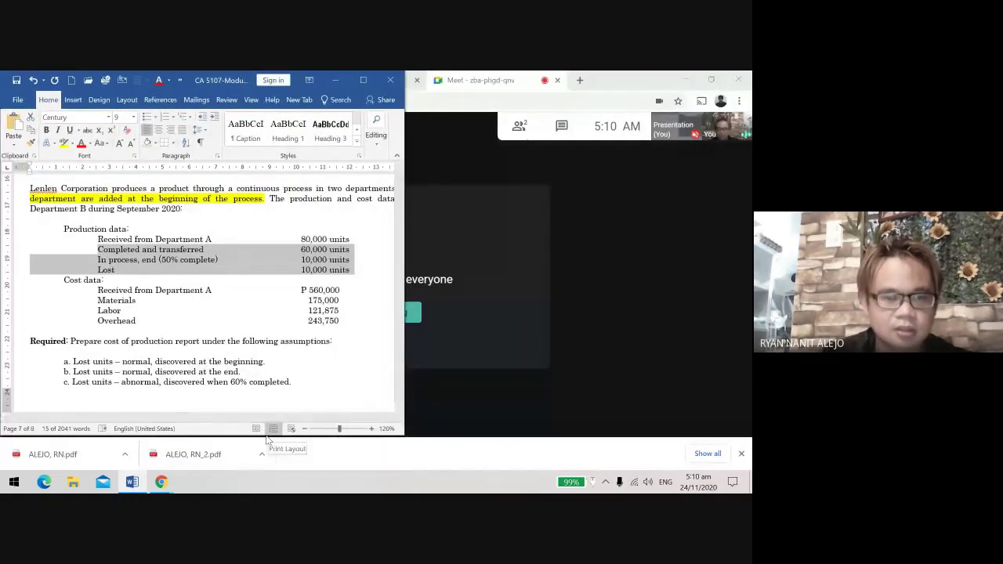
left_click_drag(266, 436, 267, 463)
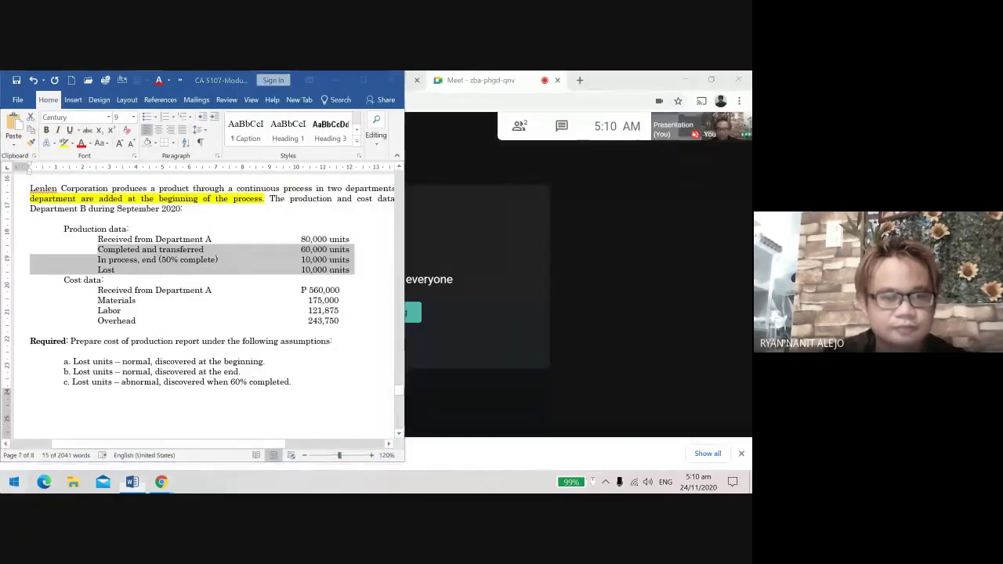
Step: Start Excel with a blank workbook and reduce its window so it sits beside the Word document
key("super")
left_click(56, 381)
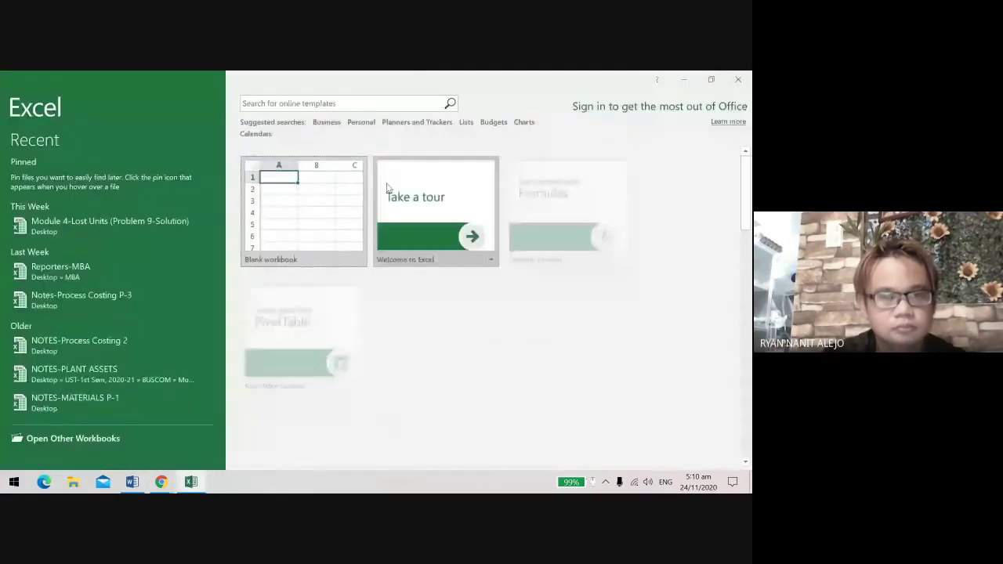
left_click(347, 212)
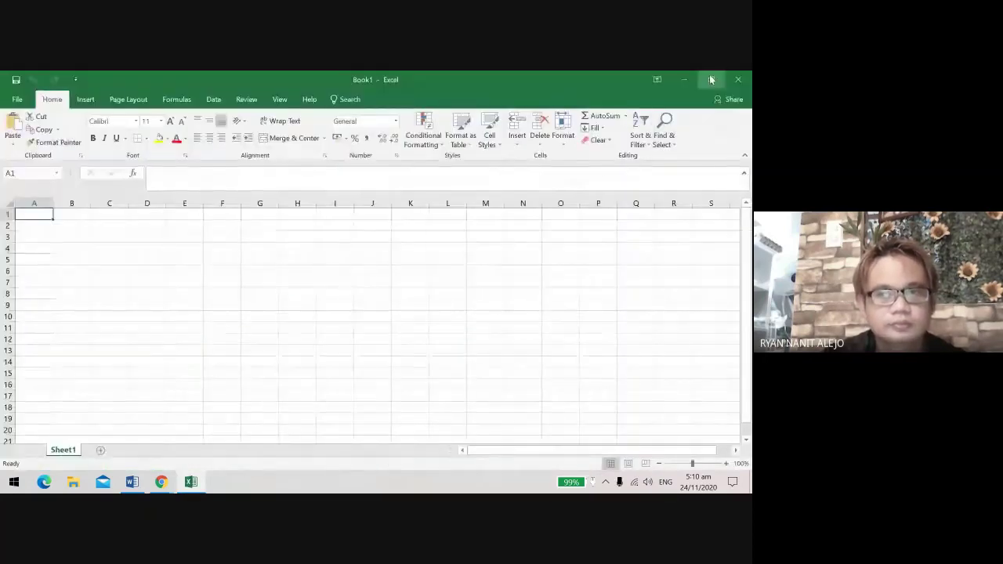
left_click(710, 79)
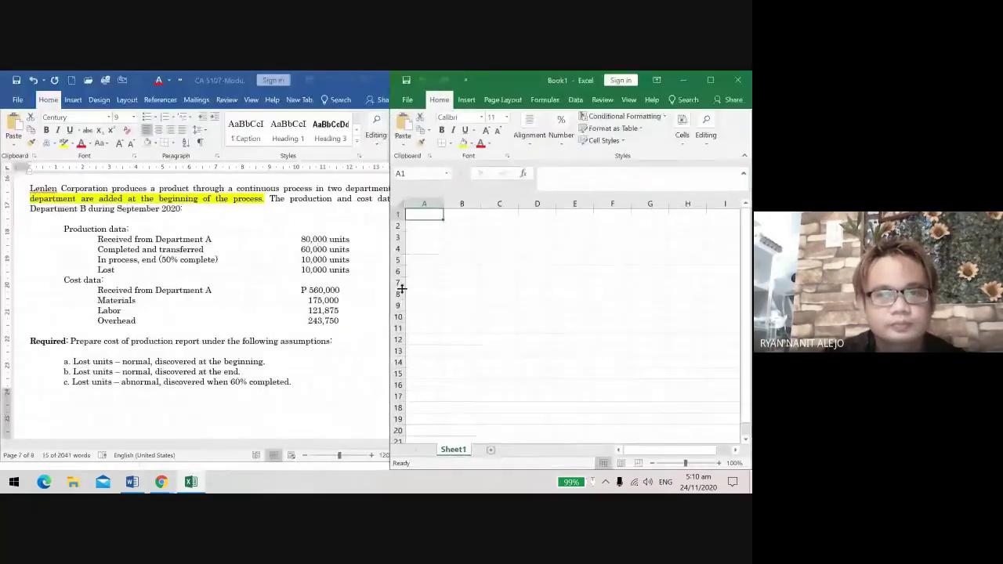
Step: Switch to Word, set the document zoom to 100%, and bring the full width of Problem 9 into view
left_click(314, 313)
left_click(306, 457)
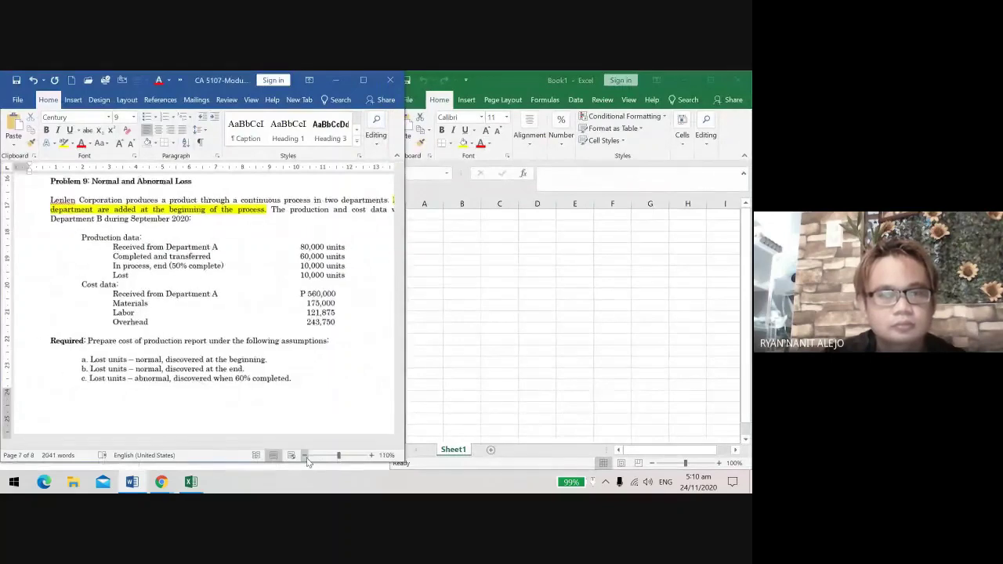
left_click(306, 456)
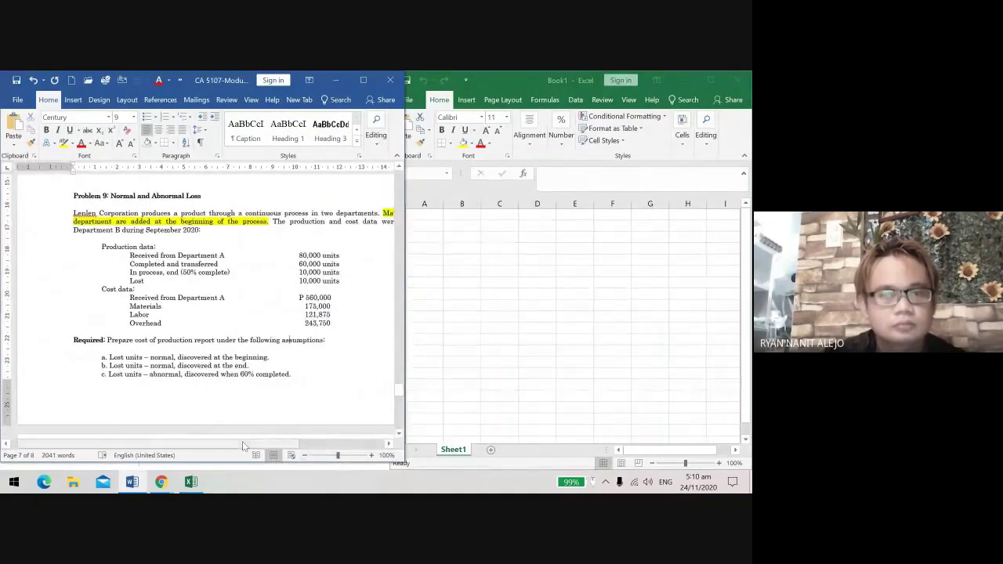
left_click_drag(242, 441, 200, 440)
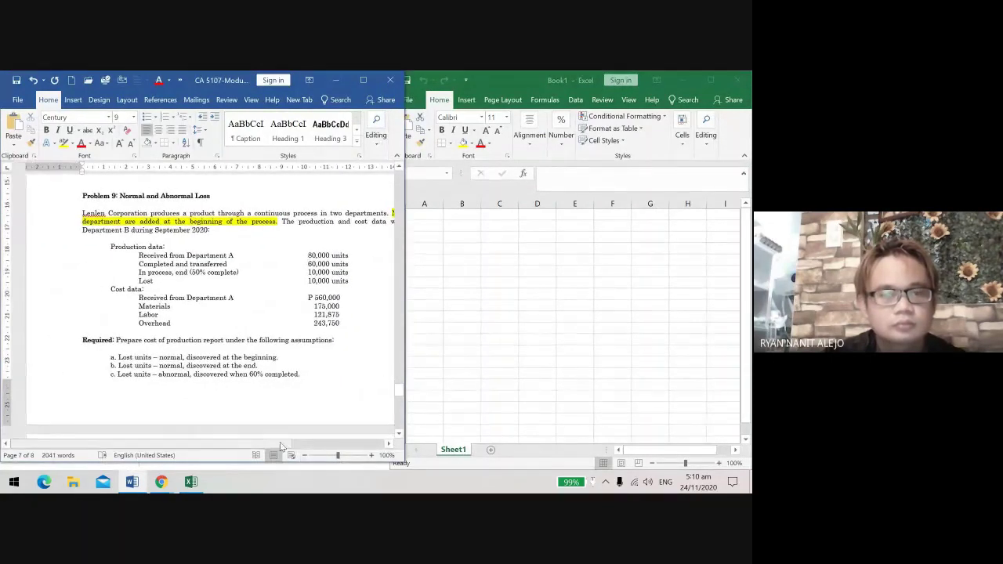
left_click_drag(280, 447, 337, 438)
Step: Switch to Excel and narrow its window slightly so it stops covering the edge of the problem text
left_click(489, 366)
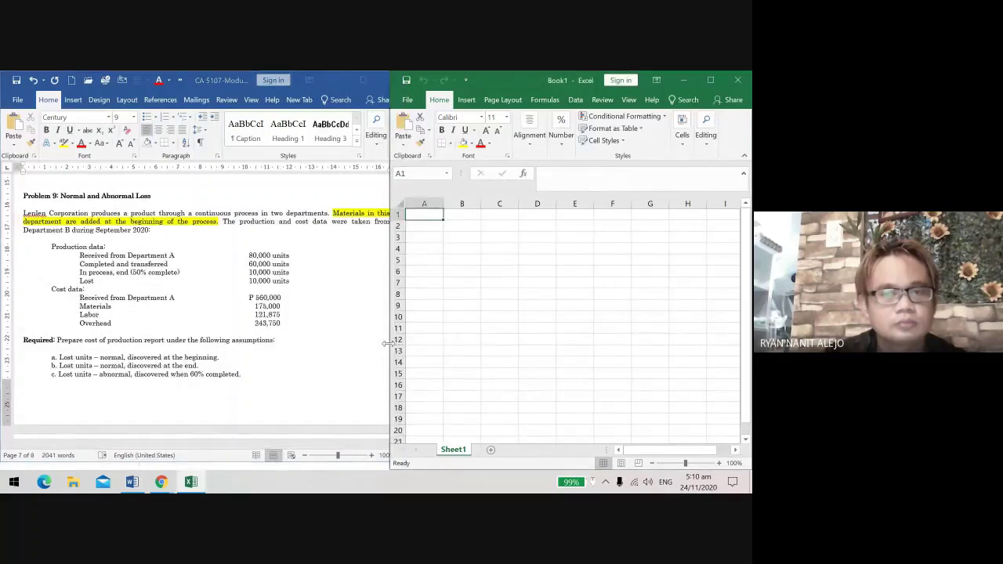
left_click_drag(385, 344, 396, 343)
left_click(441, 282)
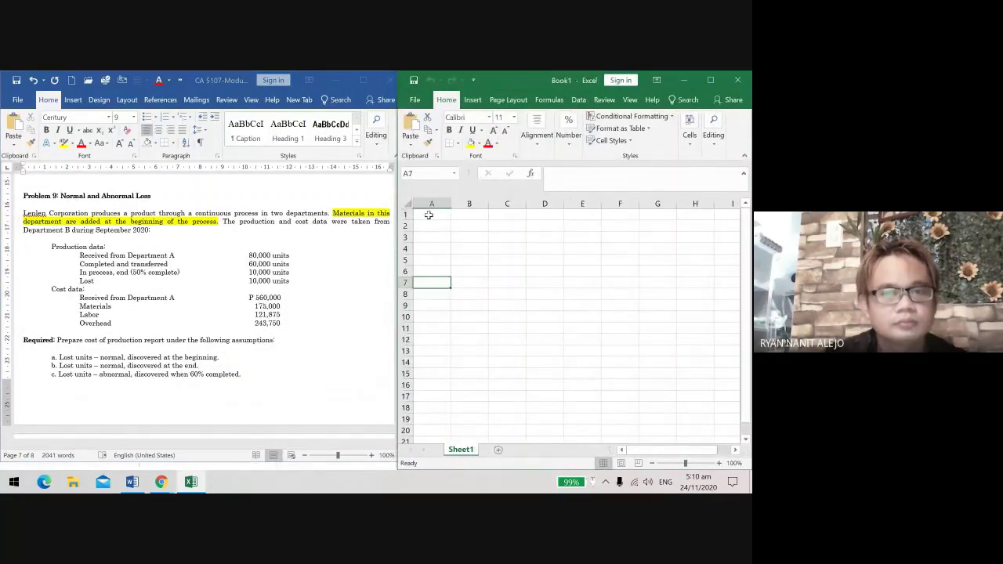
Step: Enter the title PROBLEM 9 in cell A1 and the part label A) in cell A3
left_click(428, 215)
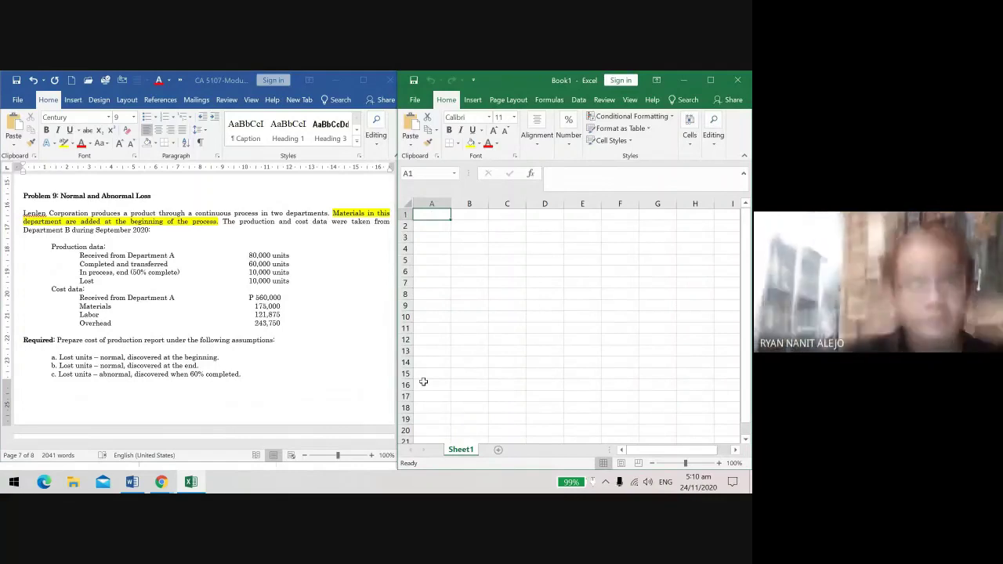
key("Caps_Lock")
type("PROBLEM 9")
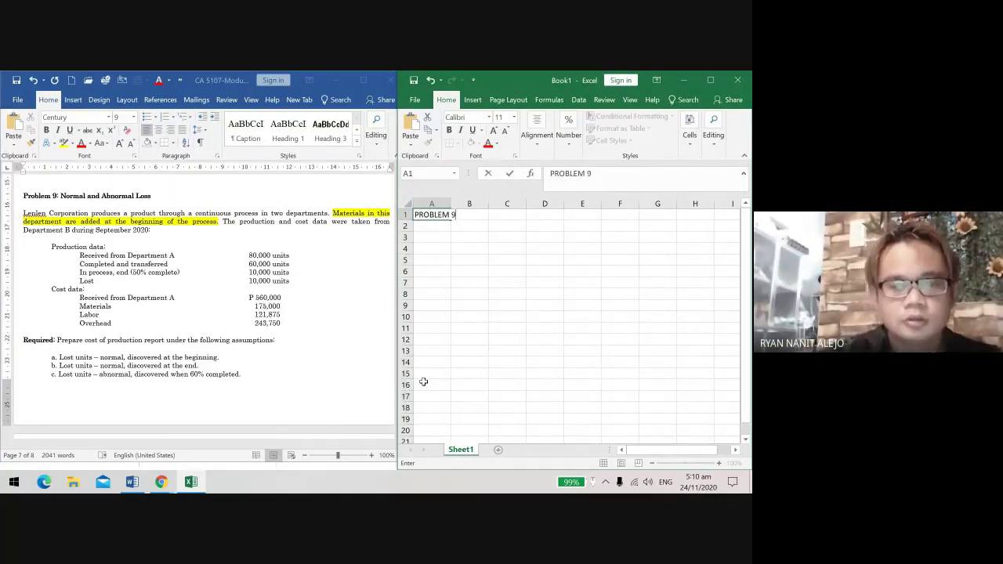
key("Return")
key("Down")
key("Right")
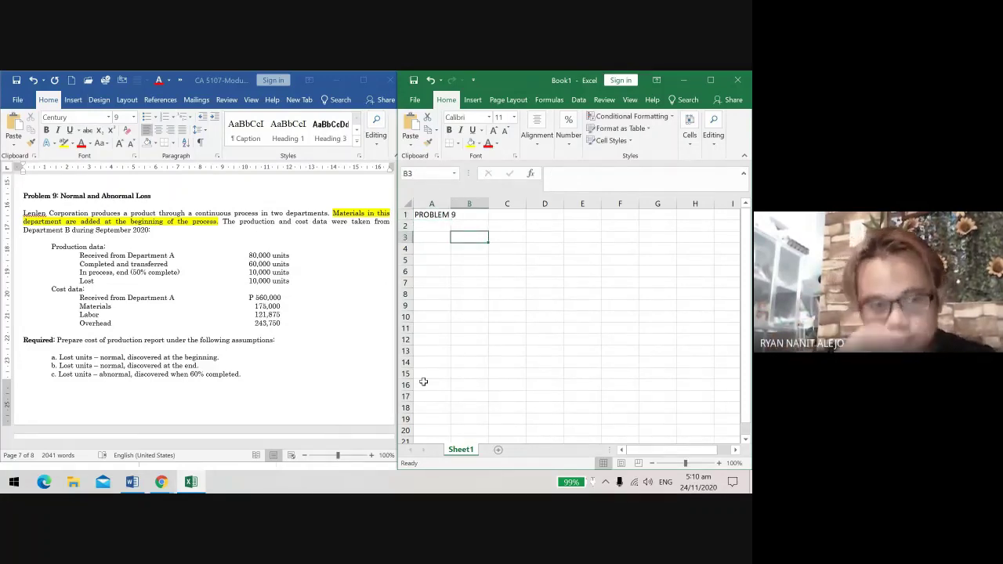
key("Left")
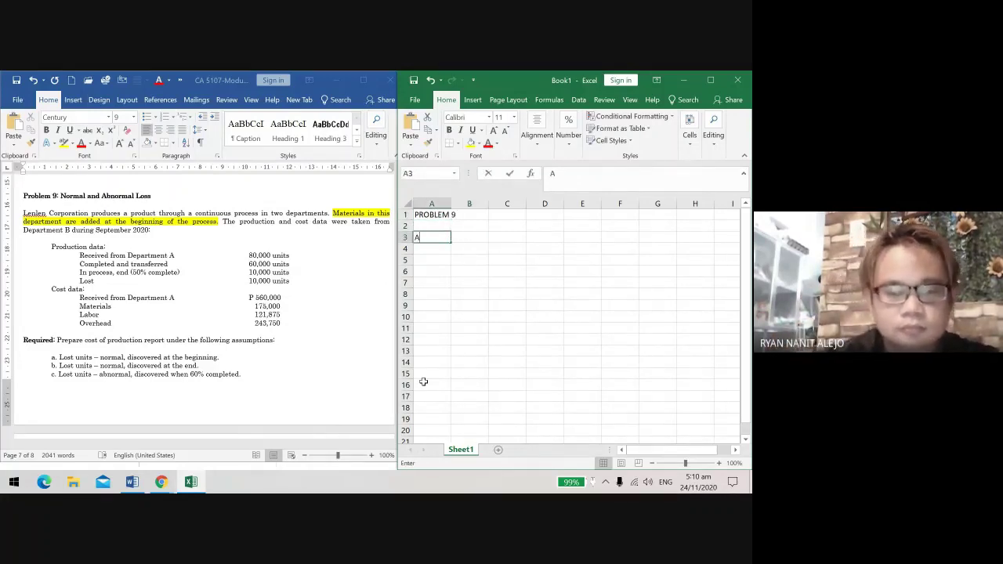
type("A)")
key("Right")
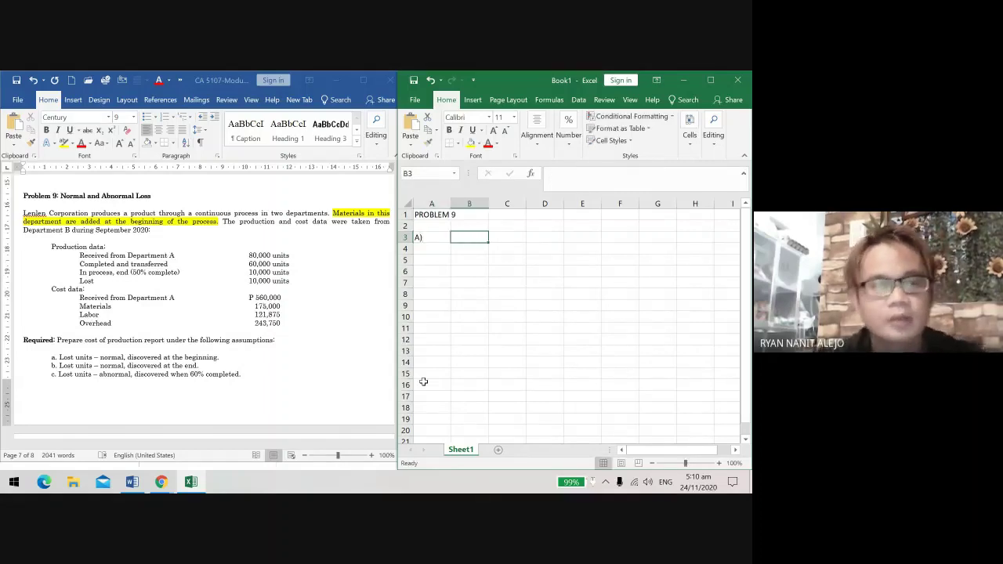
Step: Enter the row labels C&T, IP, end and Lost in cells B3 to B5
key("Down")
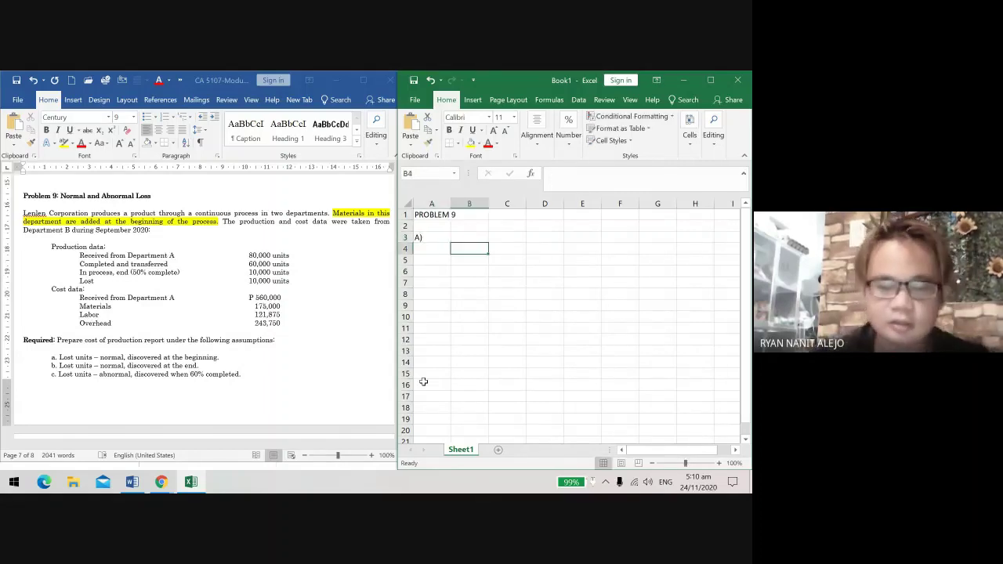
key("Up")
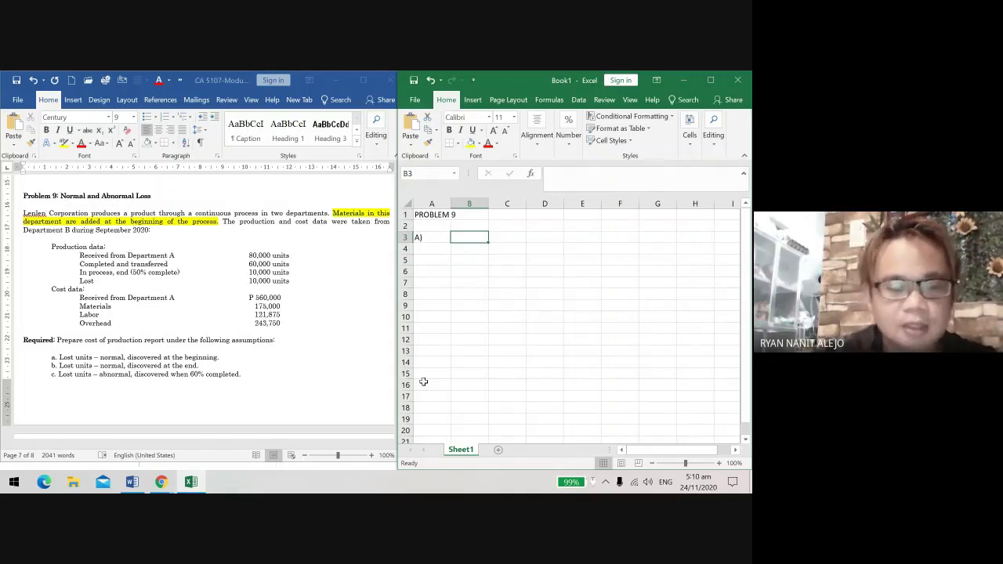
type("C&")
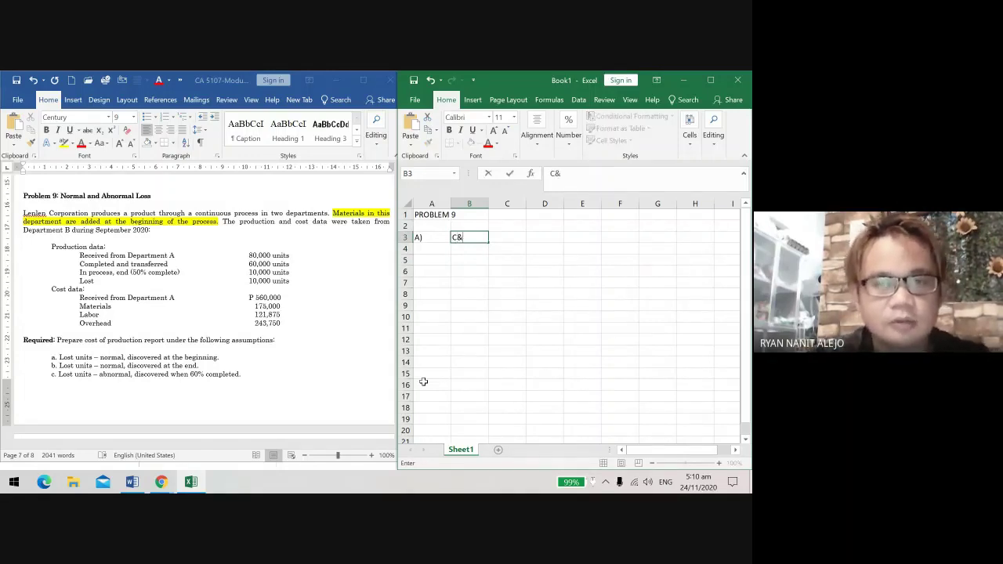
type("T")
key("Return")
type("IP,")
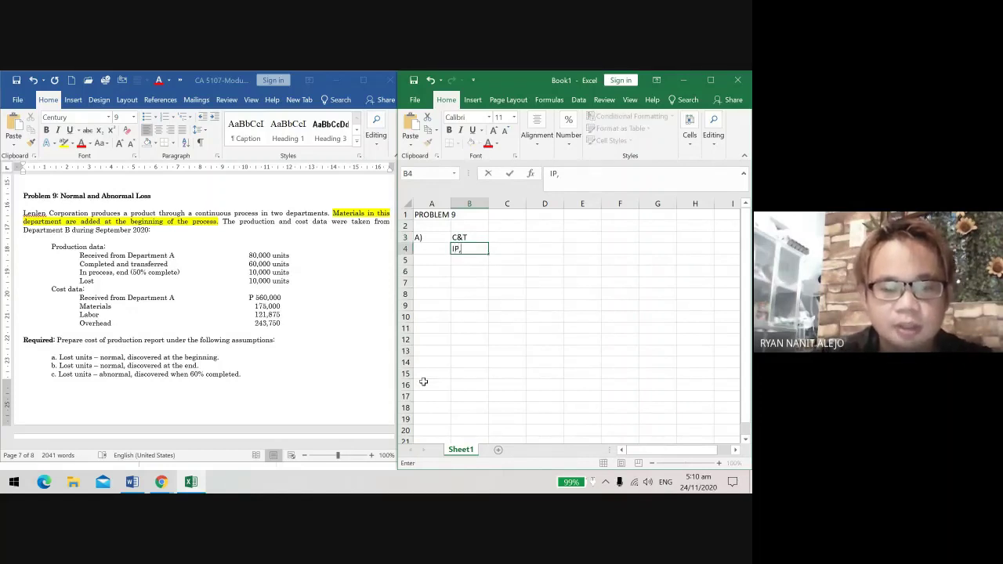
type(" end")
key("Return")
type("Lost")
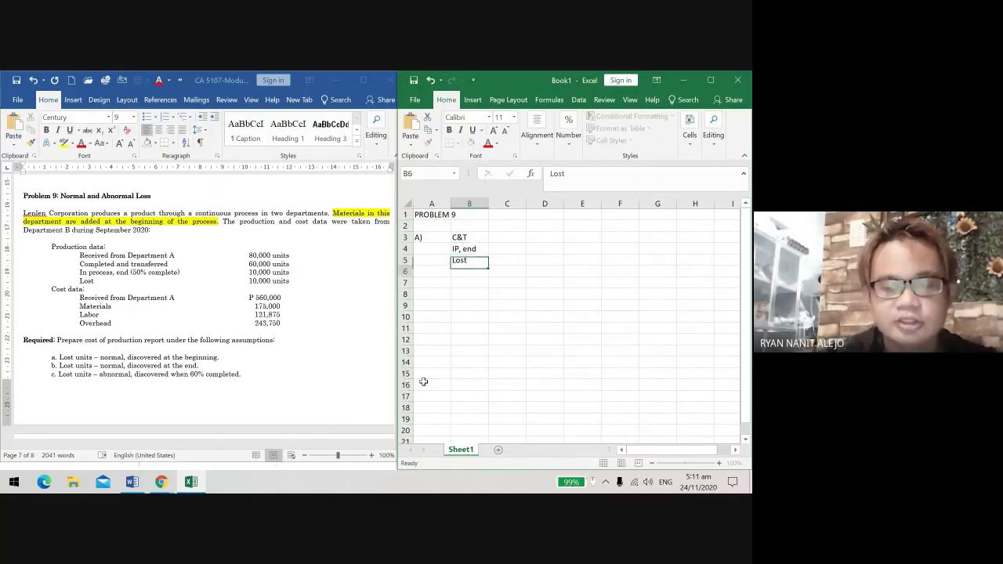
key("Return")
Step: Insert a blank row above the A) row to make room for a second heading line
key("Up")
key("Up")
key("Up")
key("Right")
key("Up")
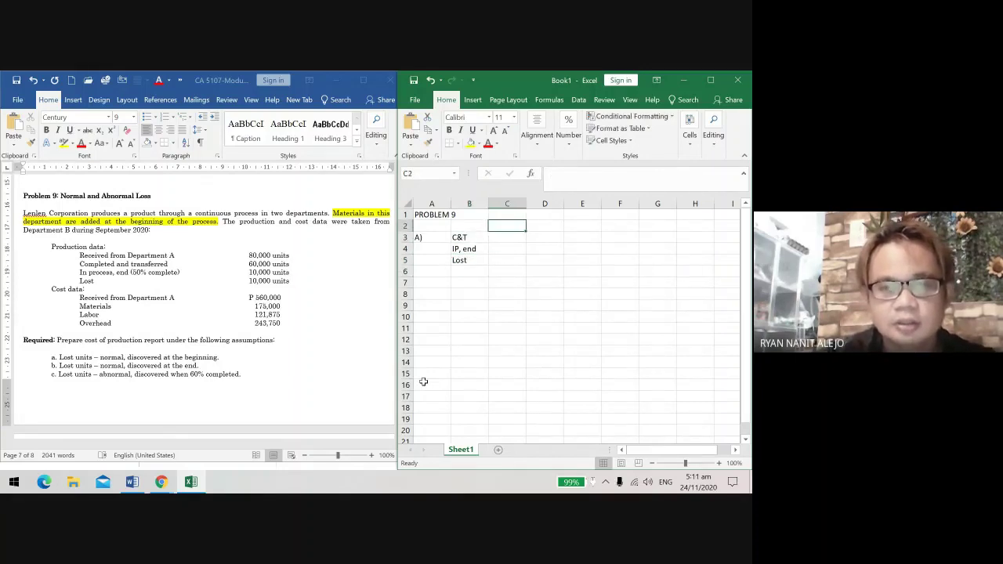
key("Up")
key("shift+Right")
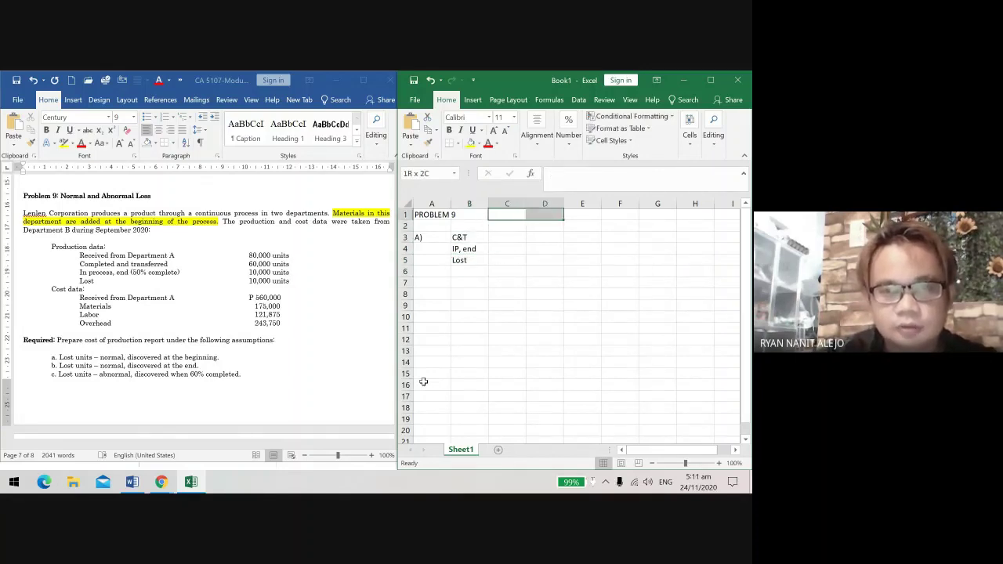
left_click(405, 236)
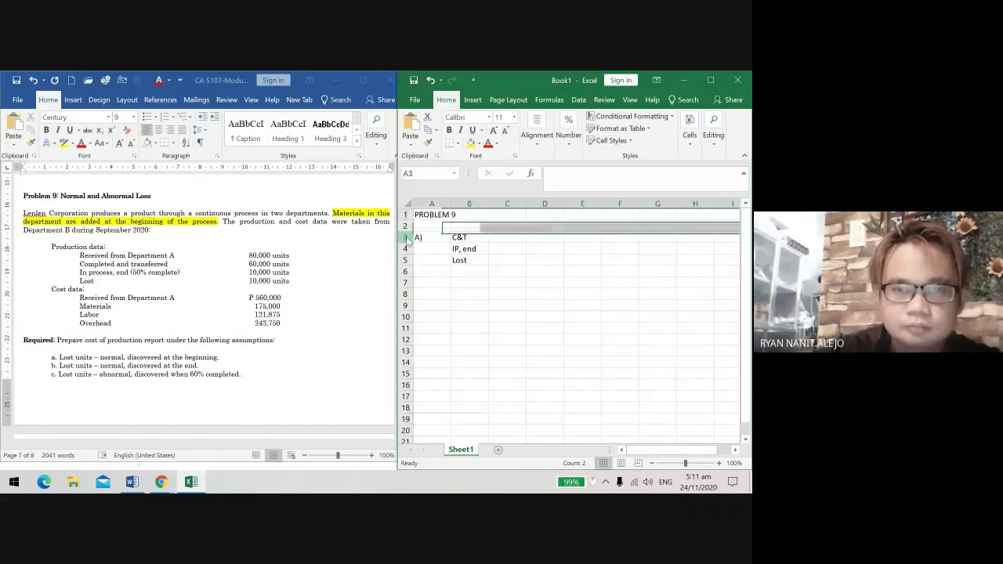
right_click(405, 236)
left_click(431, 320)
Step: Maximize the workbook window to bring the full set of formatting commands into reach
left_click(506, 225)
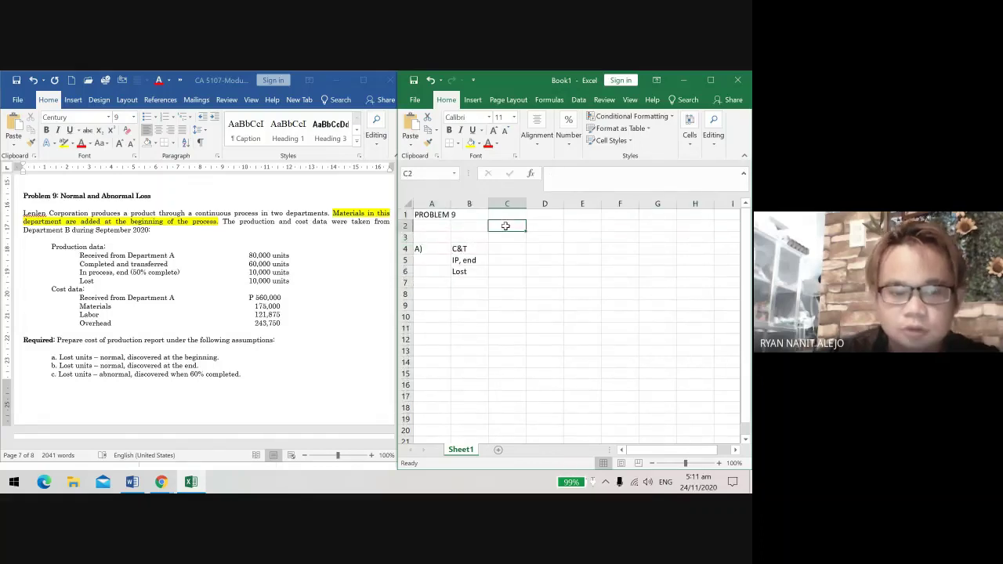
key("shift+Right")
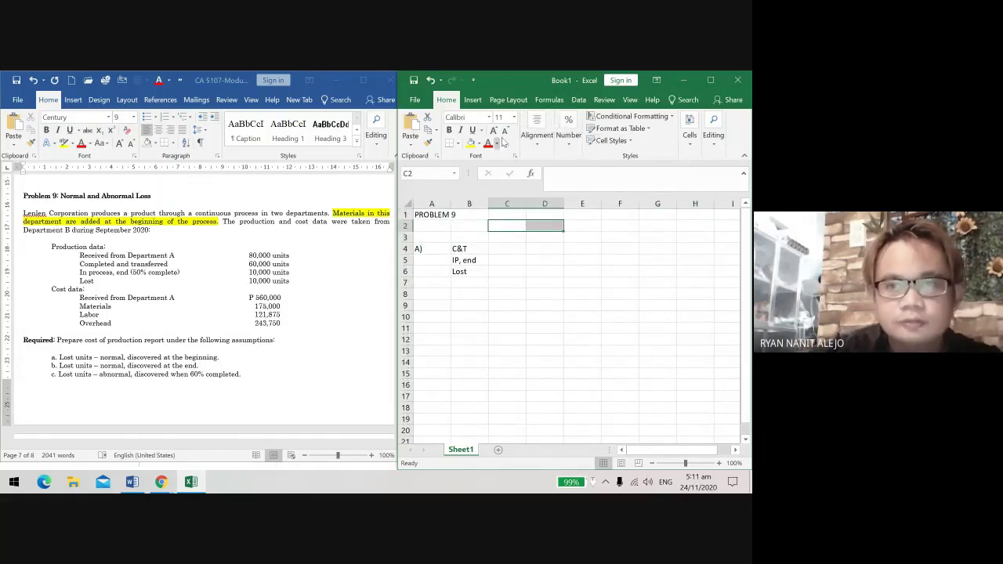
left_click(508, 101)
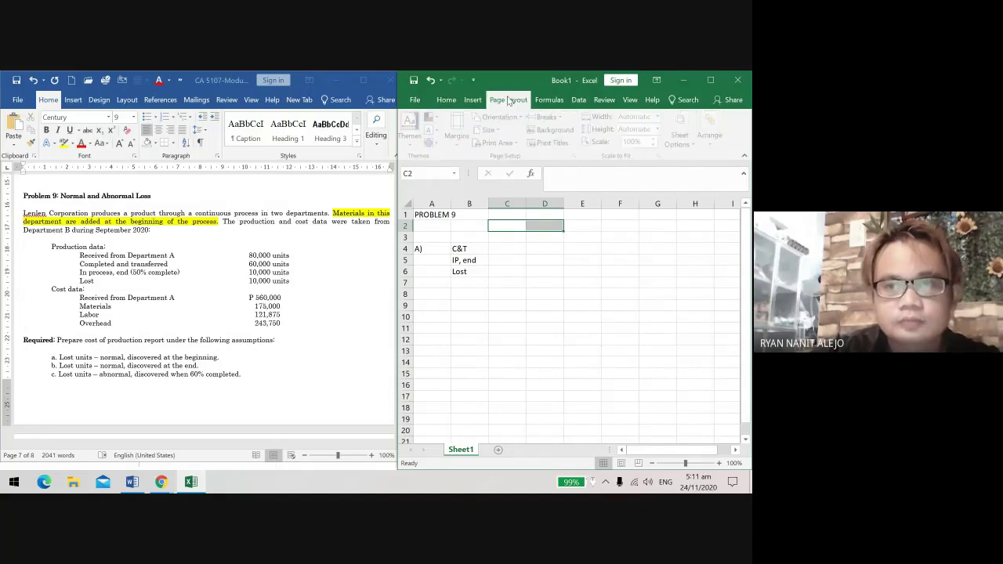
left_click(706, 83)
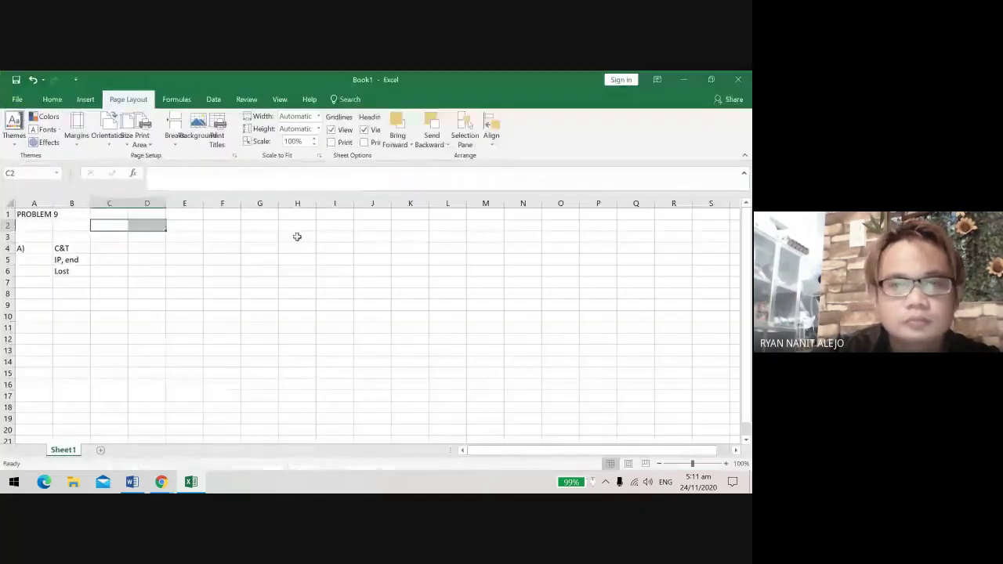
left_click(222, 271)
left_click(52, 99)
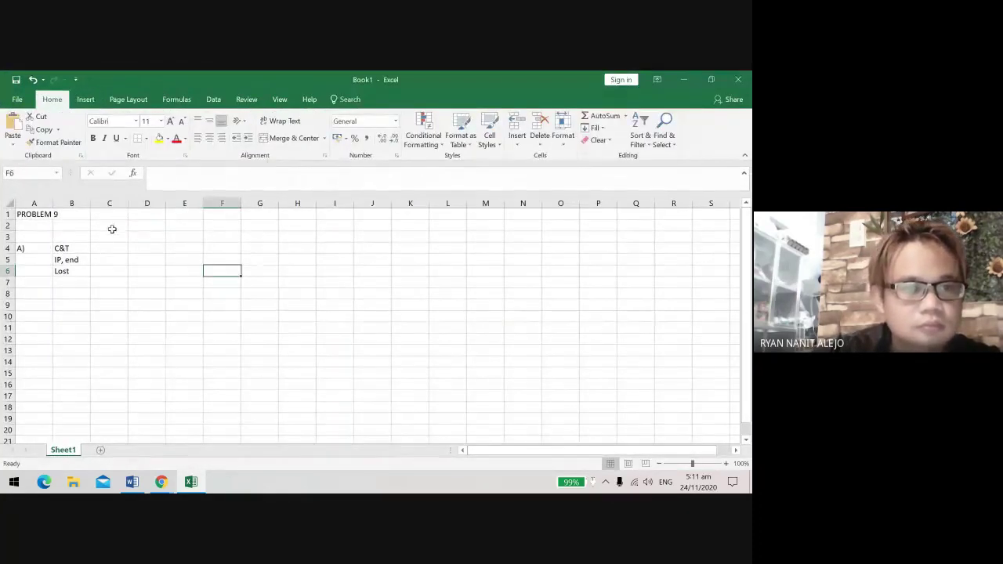
Step: Merge and center C2:D2 with the heading DM, and E2:F2 with the heading CC
left_click_drag(112, 229, 134, 225)
left_click(290, 138)
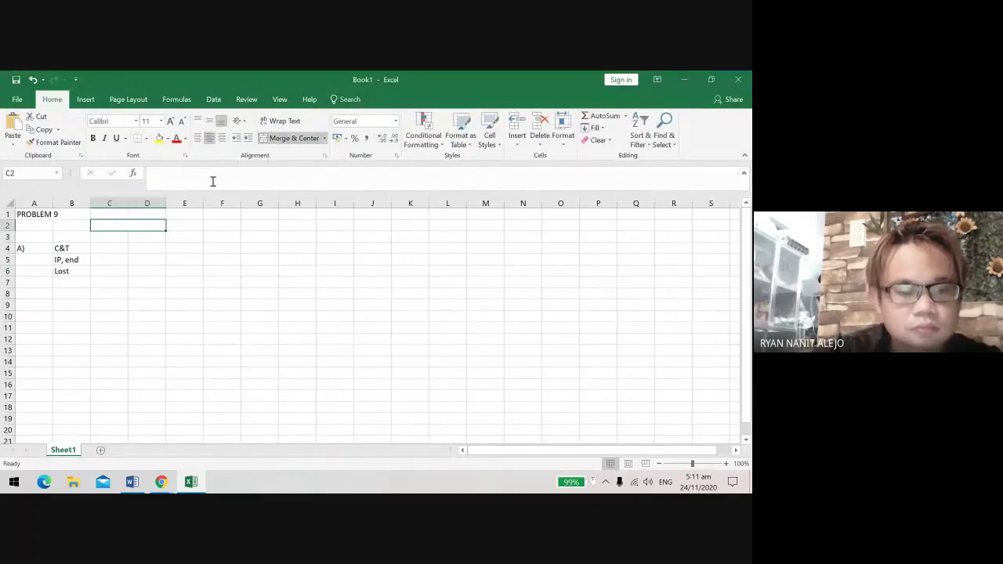
type("DM")
key("Tab")
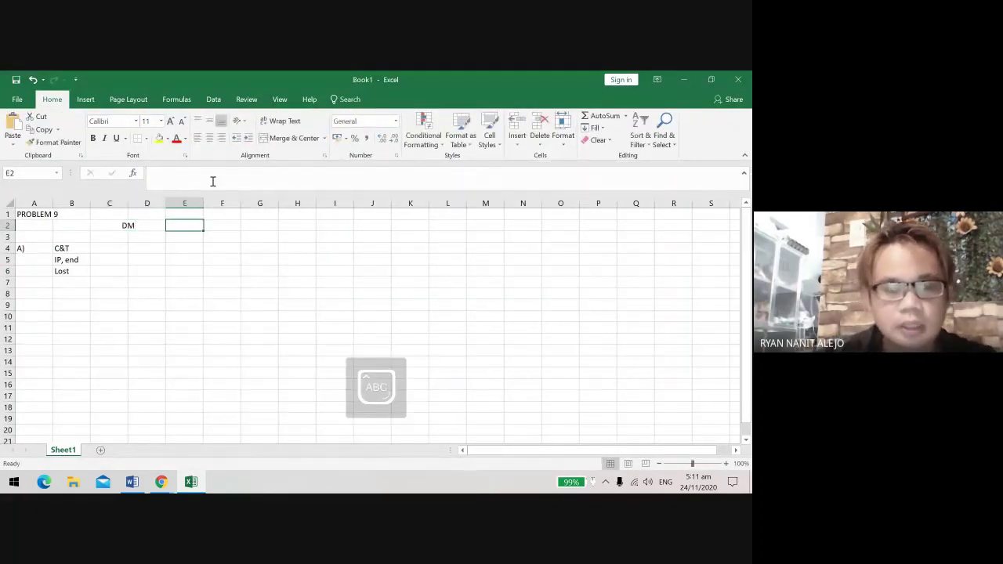
key("shift+Right")
left_click(305, 140)
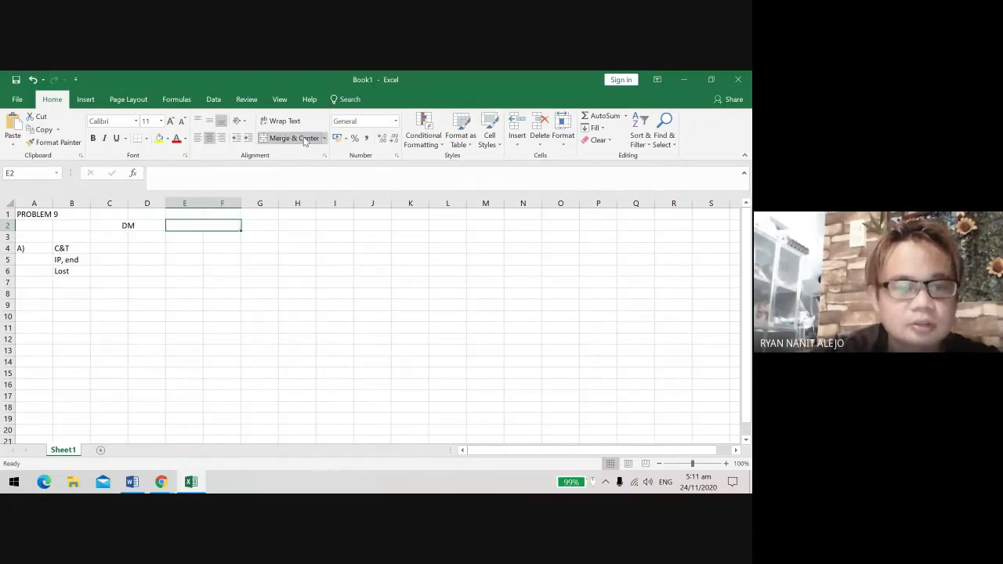
type("CC")
key("Return")
Step: Enter the subheadings WD in C3 and EUP in D3, beneath the DM heading
key("Left")
key("Left")
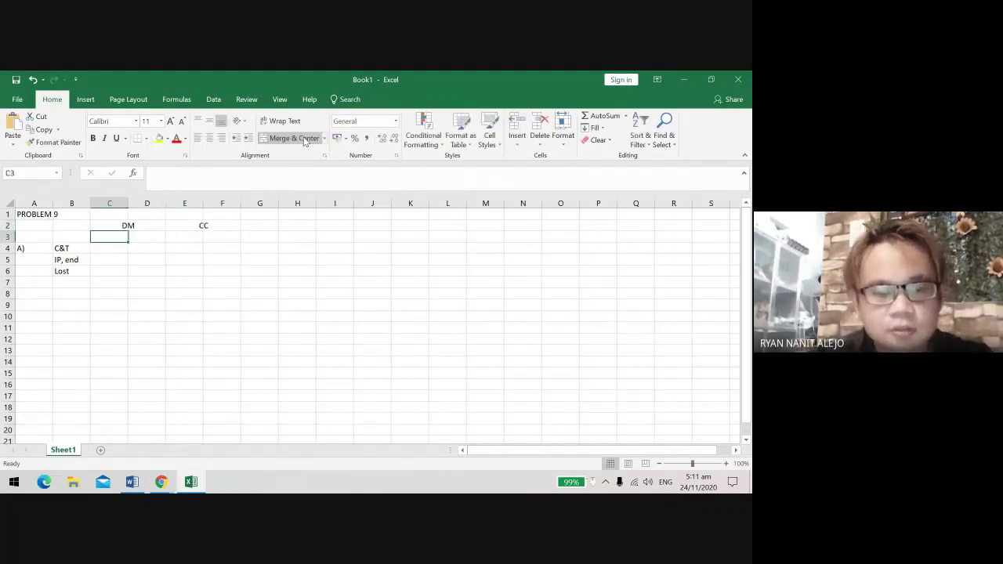
type("WD")
key("Tab")
type("EU")
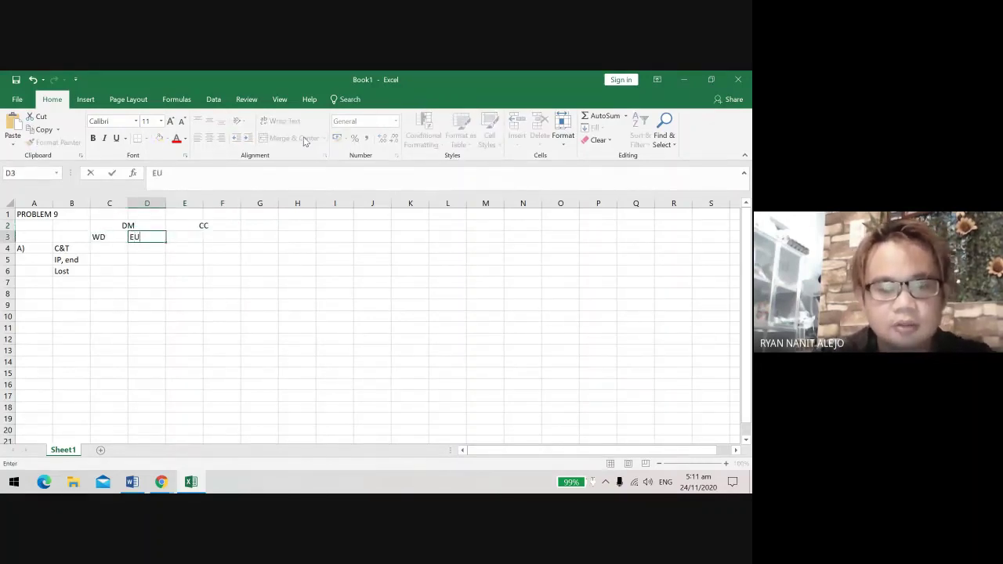
type("P")
Step: Copy the WD and EUP subheadings from C3:D3 to E3:F3, beneath the CC heading
key("shift+Left")
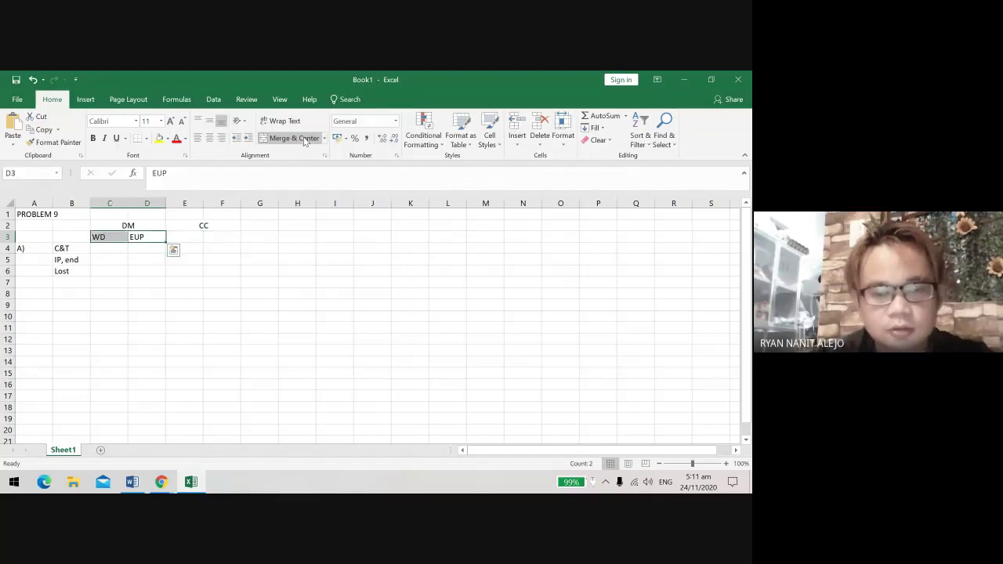
key("ctrl+c")
key("Right")
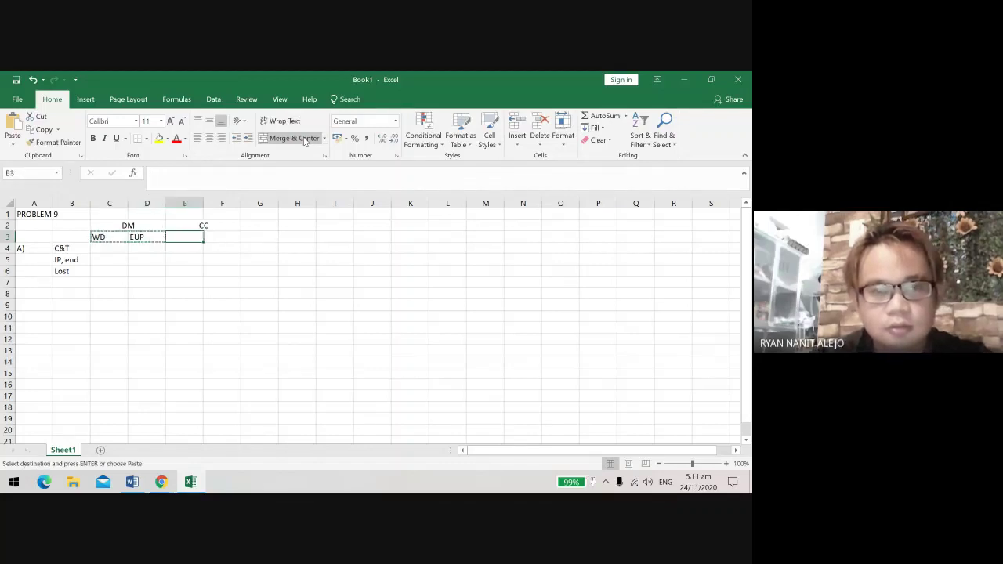
key("ctrl+v")
Step: Center the WD and EUP subheadings across C3:F3 within their cells
key("shift+Left")
key("shift+Left")
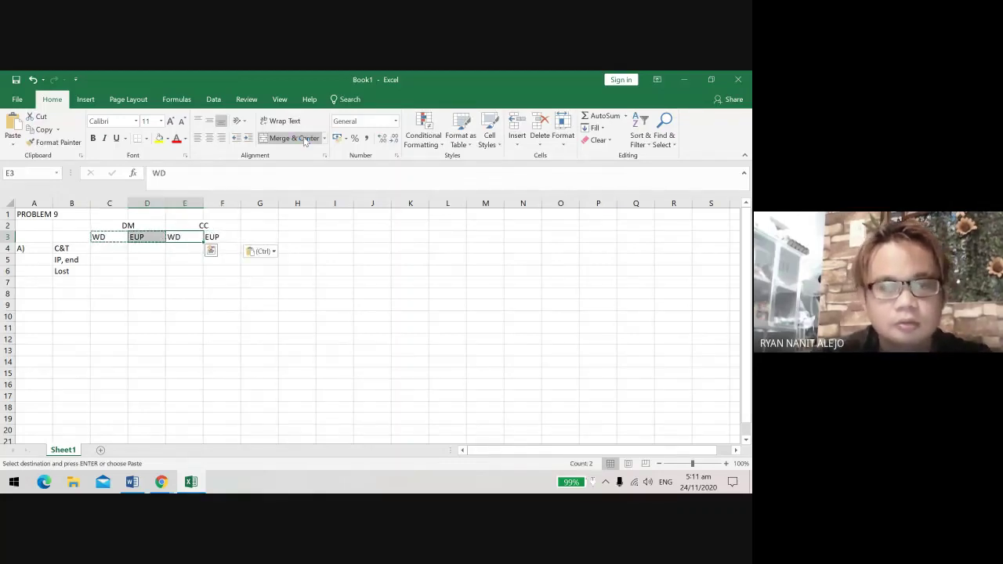
left_click(147, 282)
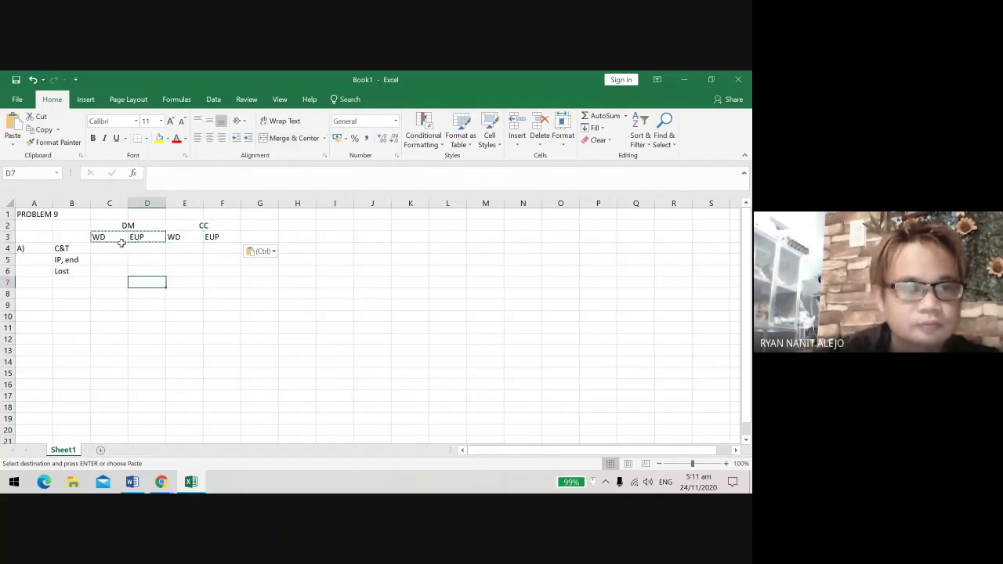
left_click_drag(106, 237, 227, 237)
left_click(210, 137)
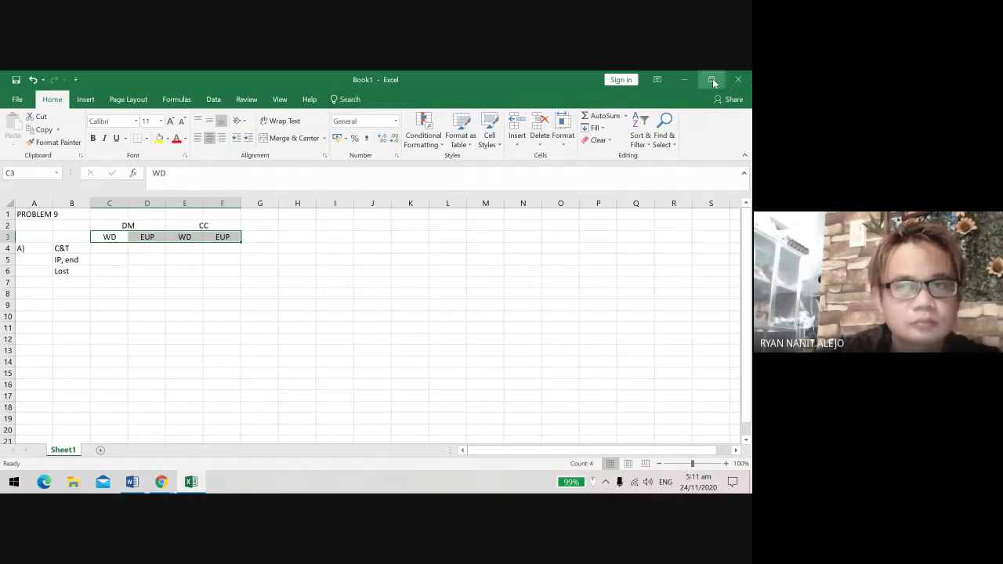
Step: Restore the workbook window to its smaller size beside the Word problem text
left_click(712, 79)
left_click(502, 317)
left_click(500, 248)
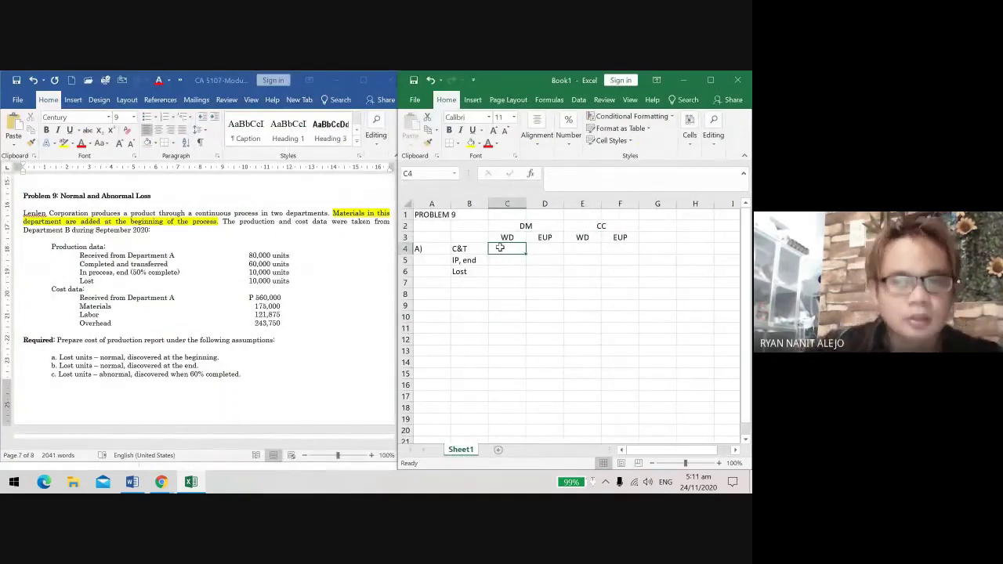
Step: Insert a blank column C between the row labels and the DM columns
left_click(507, 204)
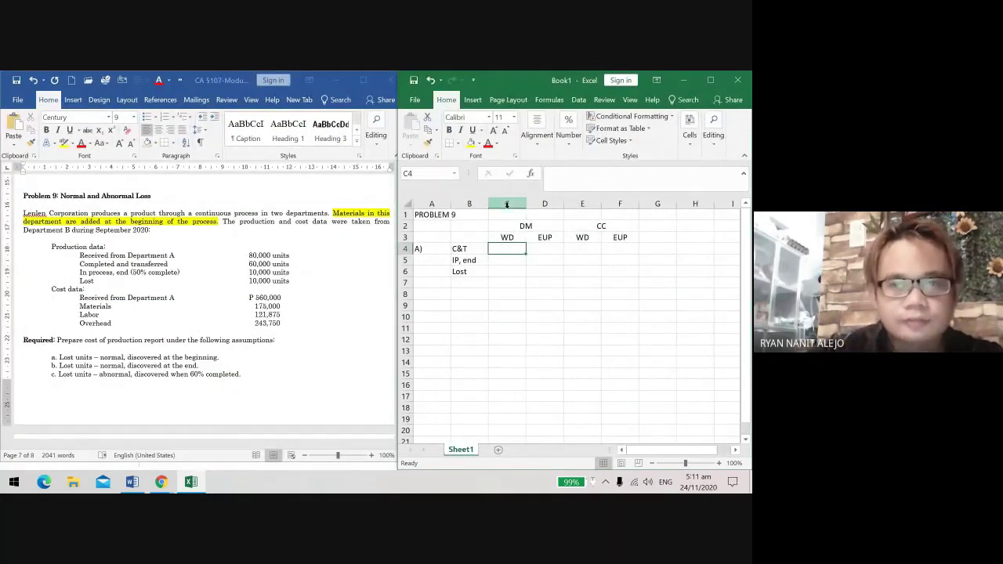
right_click(508, 207)
left_click(531, 289)
Step: Enter the two-line heading WHOLE in C2 and UNITS in C3
left_click(507, 225)
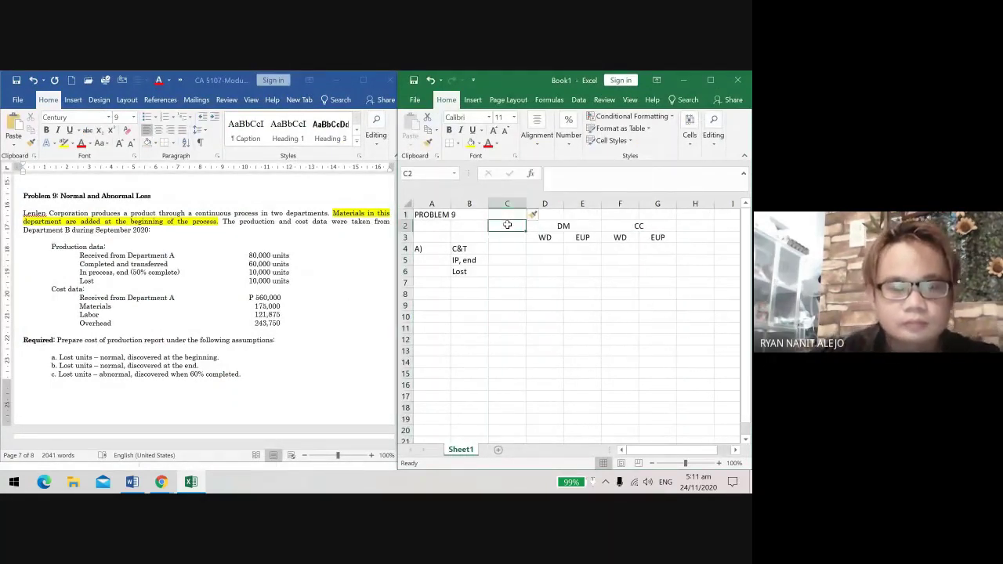
type("WHOLE")
key("Return")
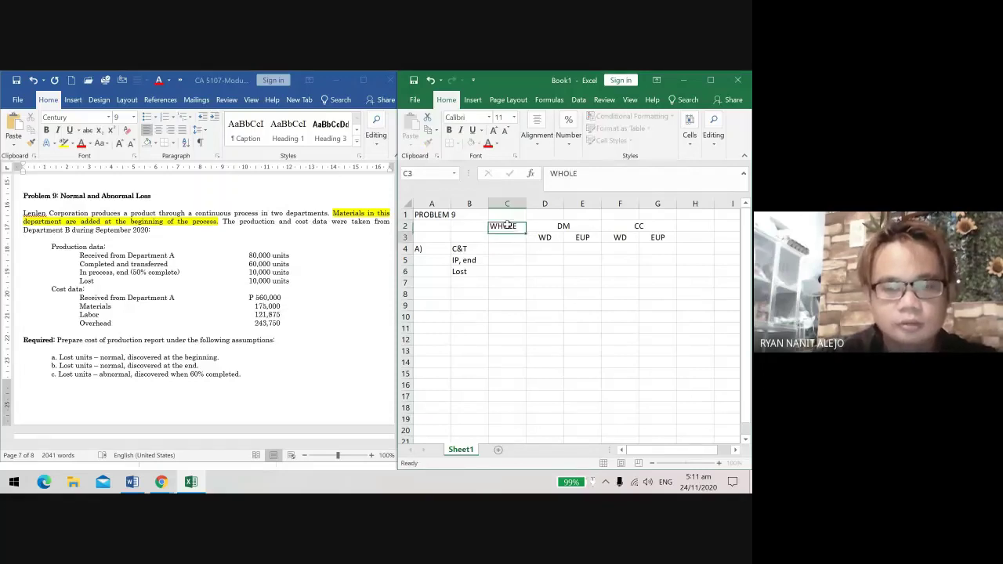
type("UNITS")
key("Return")
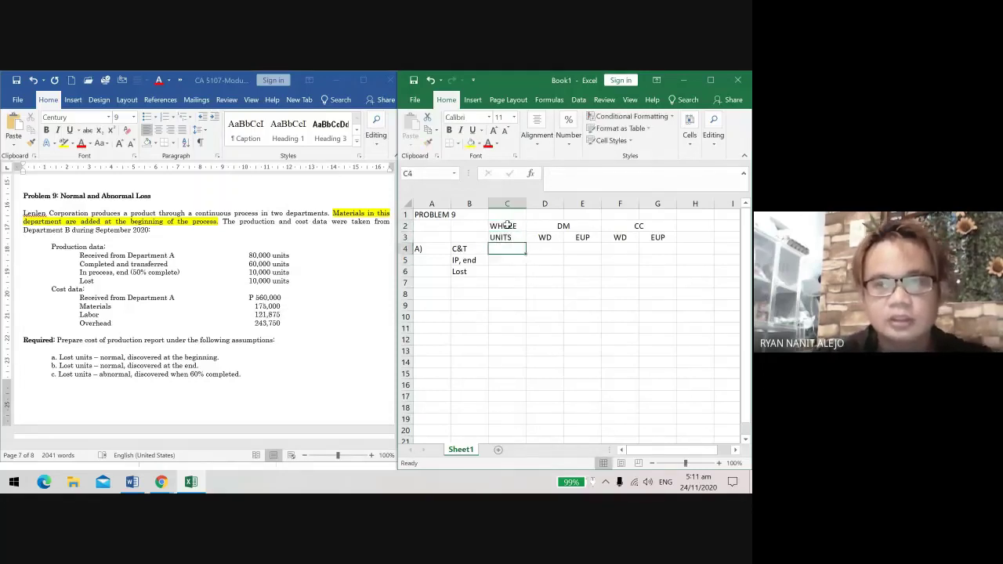
Step: Center the WHOLE UNITS heading in C2:C3
left_click_drag(507, 226, 507, 236)
left_click(538, 133)
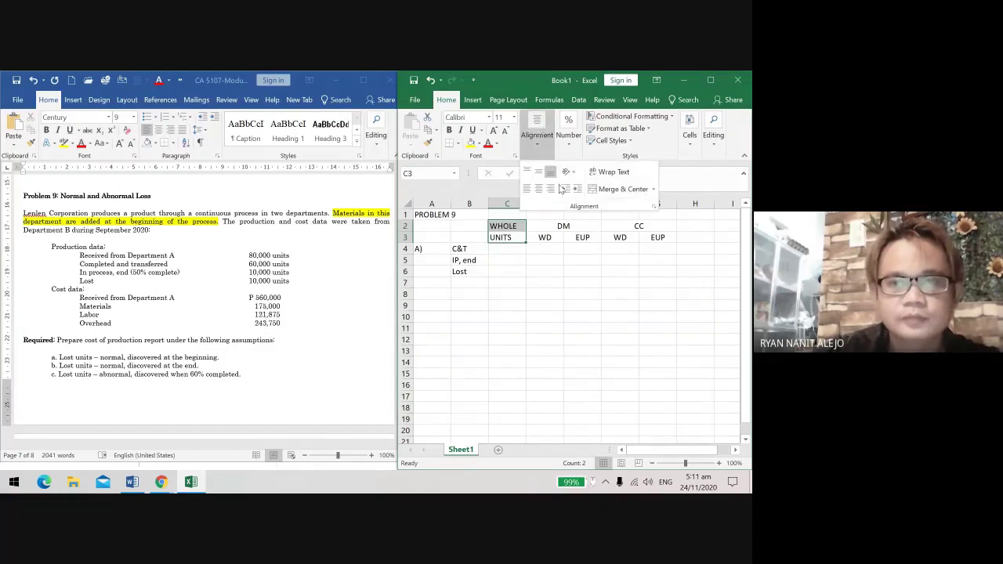
left_click(547, 197)
Step: Enter the whole units in C4 to C6: 60,000 for C&T, 10,000 for IP, end and 10,000 for Lost
left_click(517, 249)
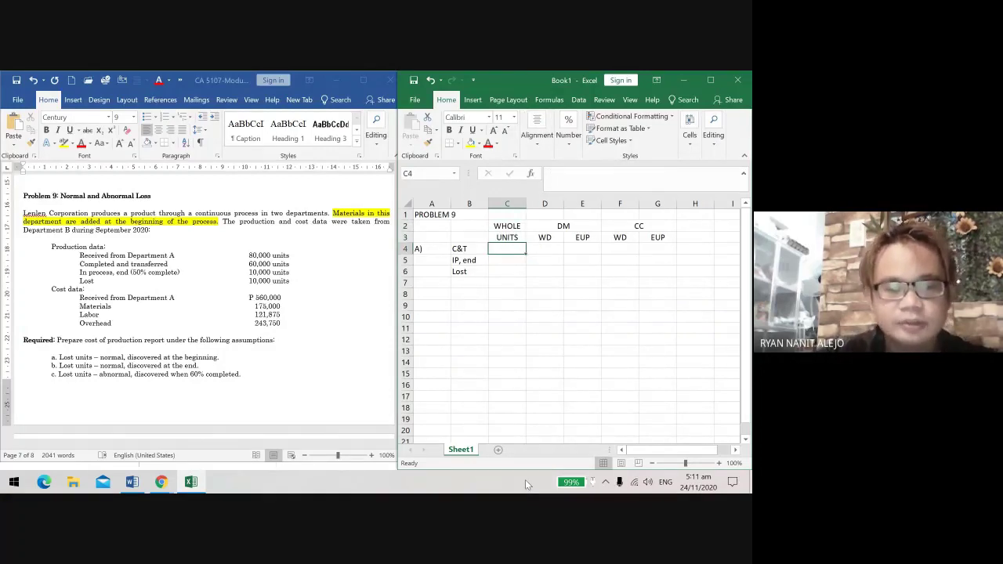
type("60,00")
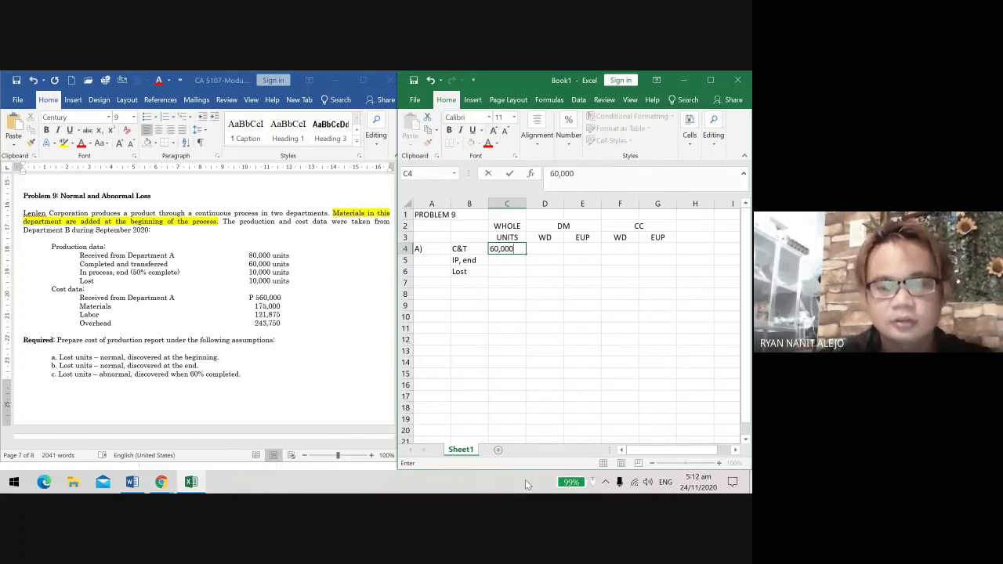
key("Return")
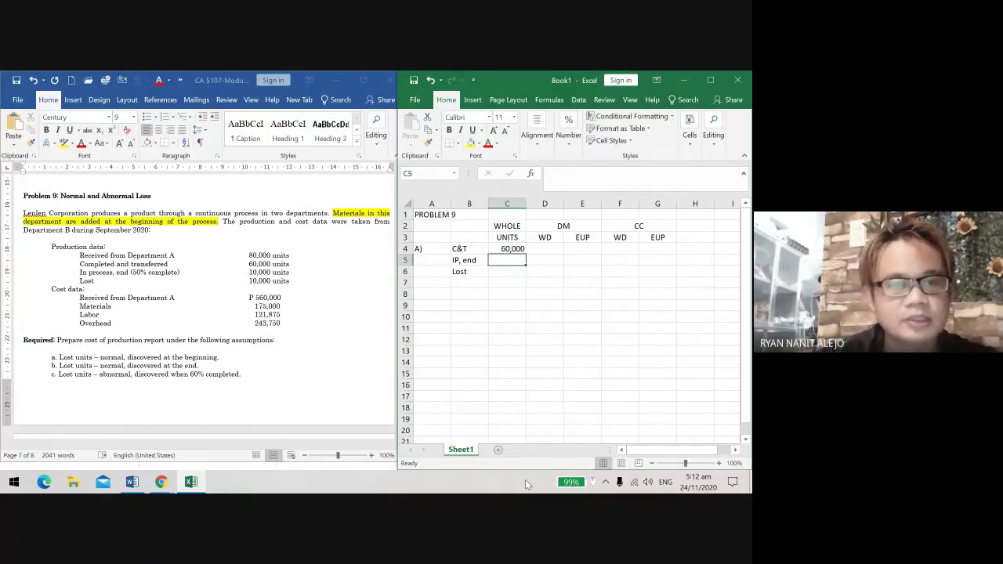
type("10,000")
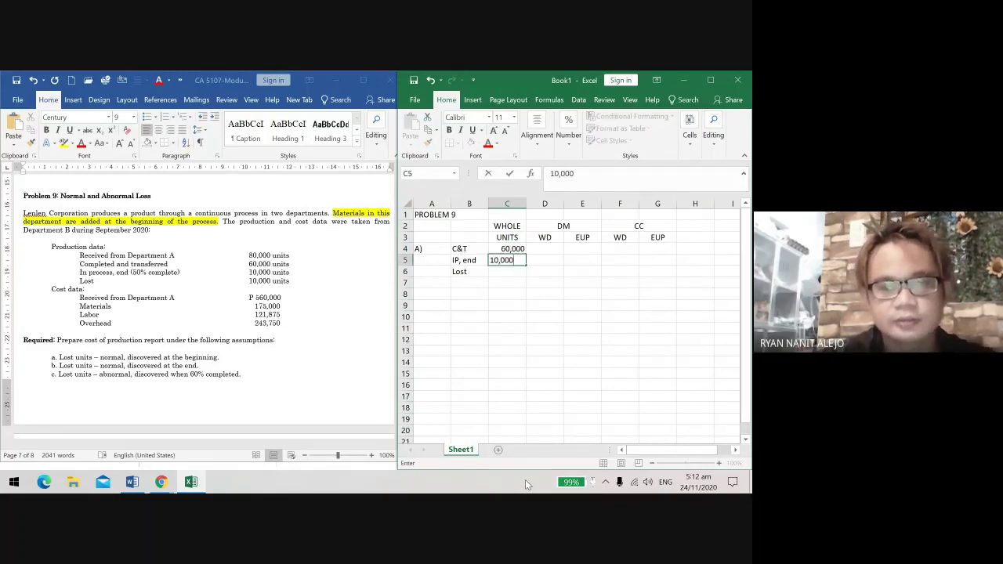
key("Return")
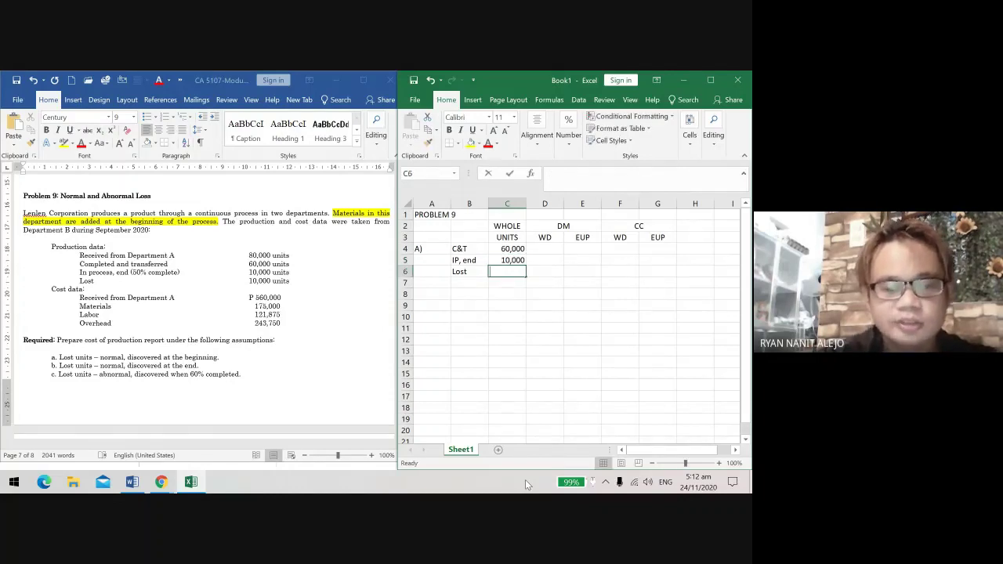
type("10,000")
key("Return")
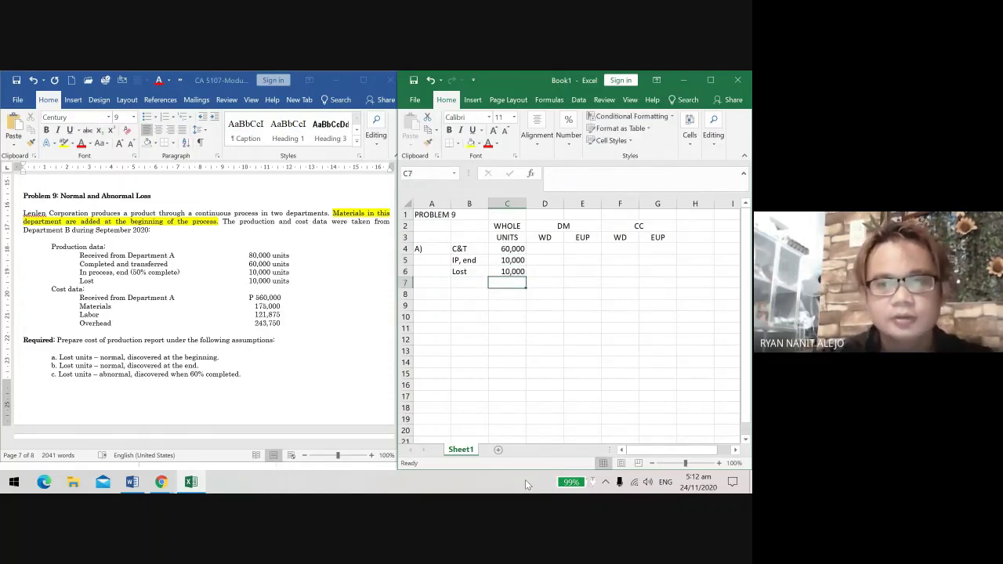
Step: Give C7 a top and double bottom border and total the whole units there with AutoSum
left_click(460, 146)
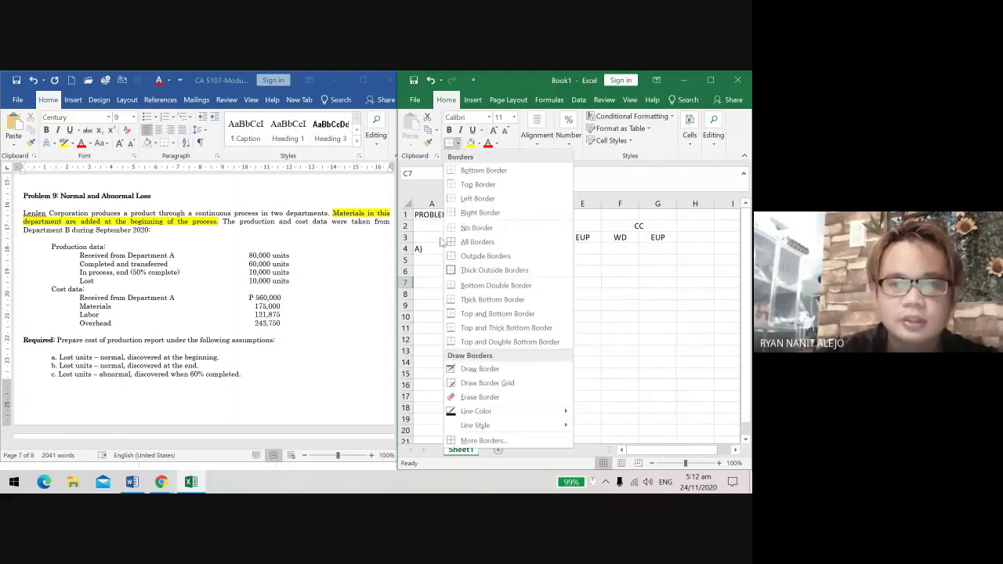
left_click(471, 341)
left_click(549, 100)
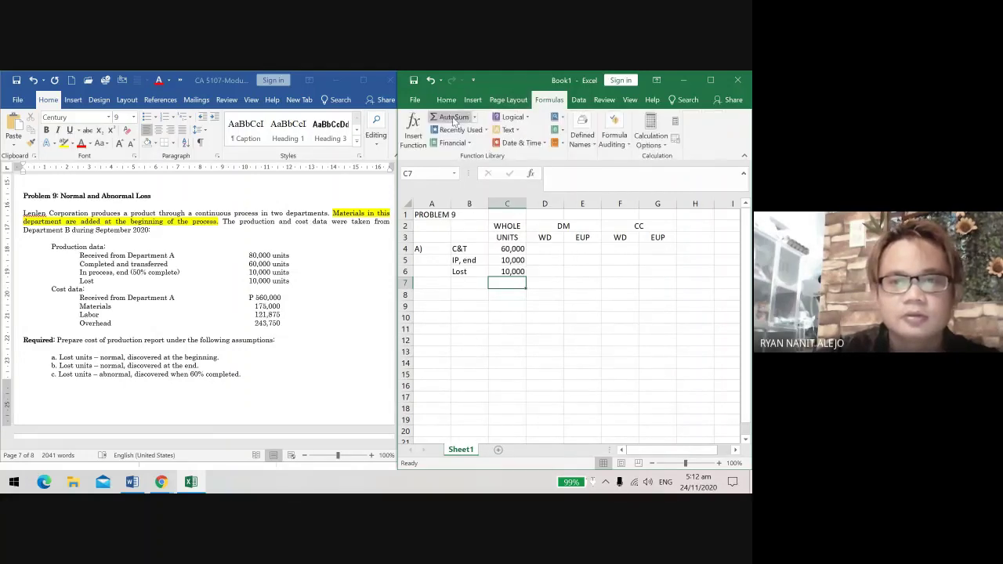
left_click(452, 117)
key("Return")
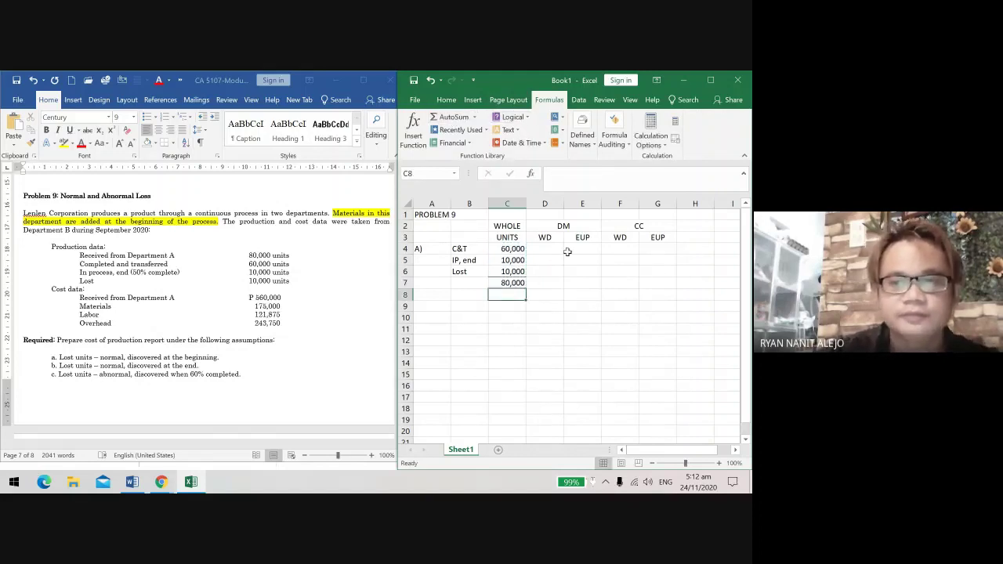
Step: Enter 100% as the C&T work done for DM in D4 and copy it to the CC work done in F4
left_click(553, 258)
left_click(549, 248)
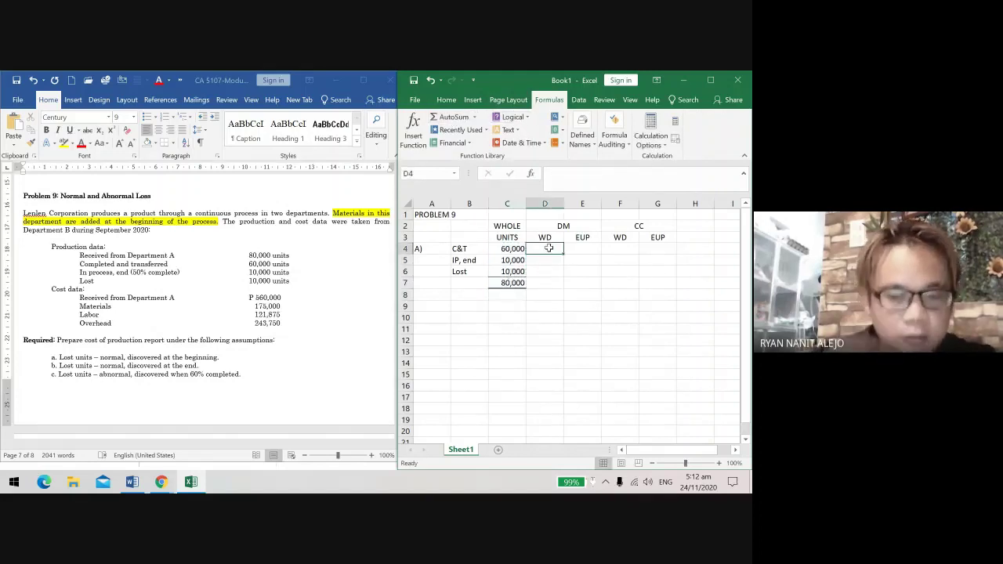
type("100")
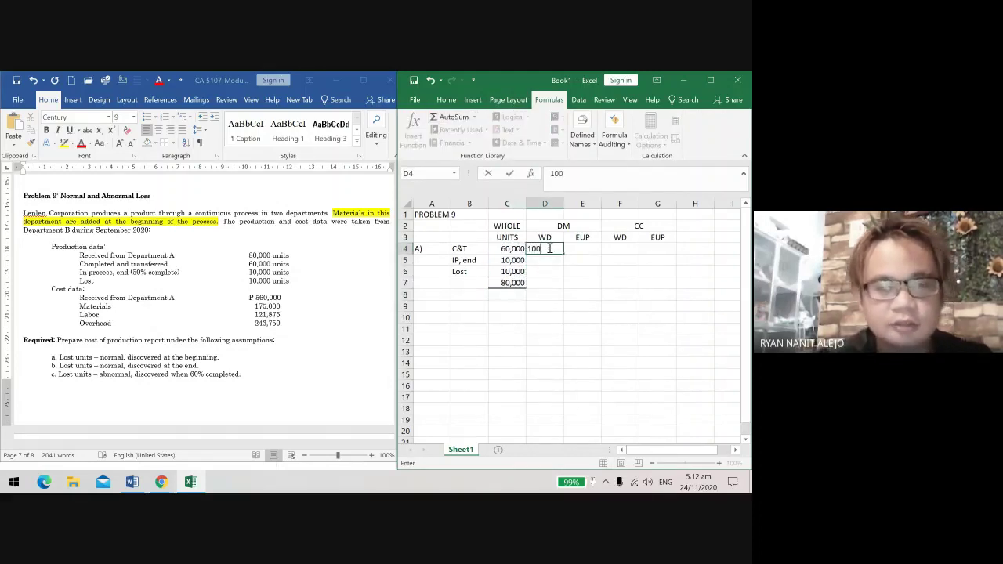
type("%")
key("Return")
left_click(550, 248)
key("ctrl+c")
key("Right")
key("Right")
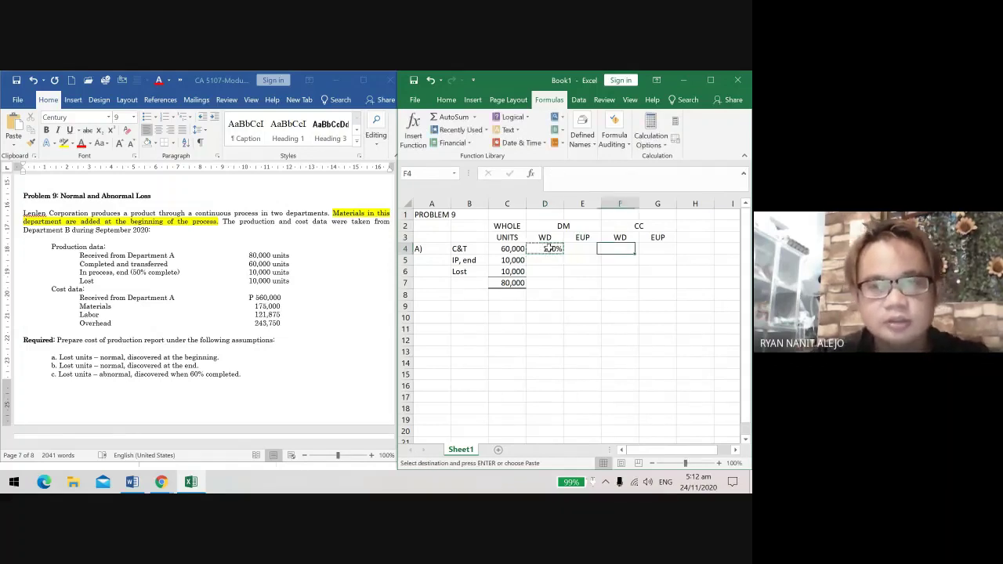
key("ctrl+v")
Step: Copy the C&T whole units from C4 into both EUP cells of that row, E4 and G4
key("Left")
key("Left")
key("Left")
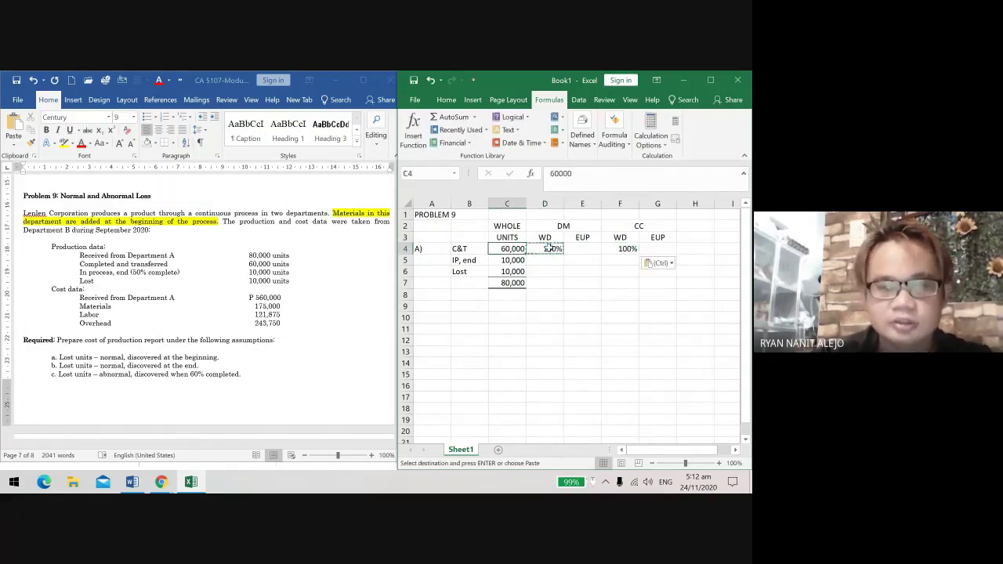
key("ctrl+c")
key("Right")
key("Right")
key("ctrl+v")
key("Right")
key("Right")
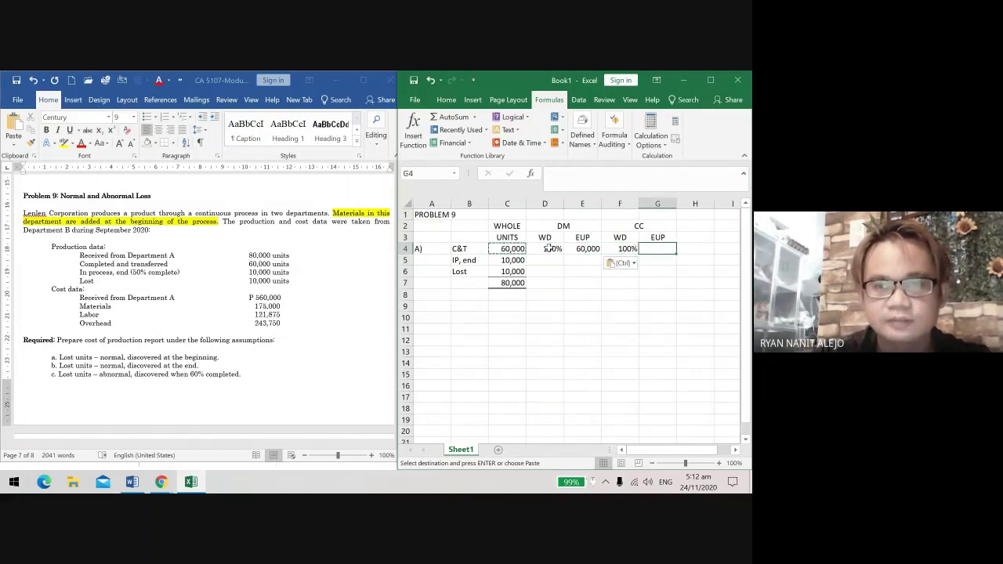
key("ctrl+v")
Step: Fill the 100% from D4 down into D5 as the DM work done for IP, end
key("Left")
key("Left")
key("Left")
key("Left")
key("Down")
key("Right")
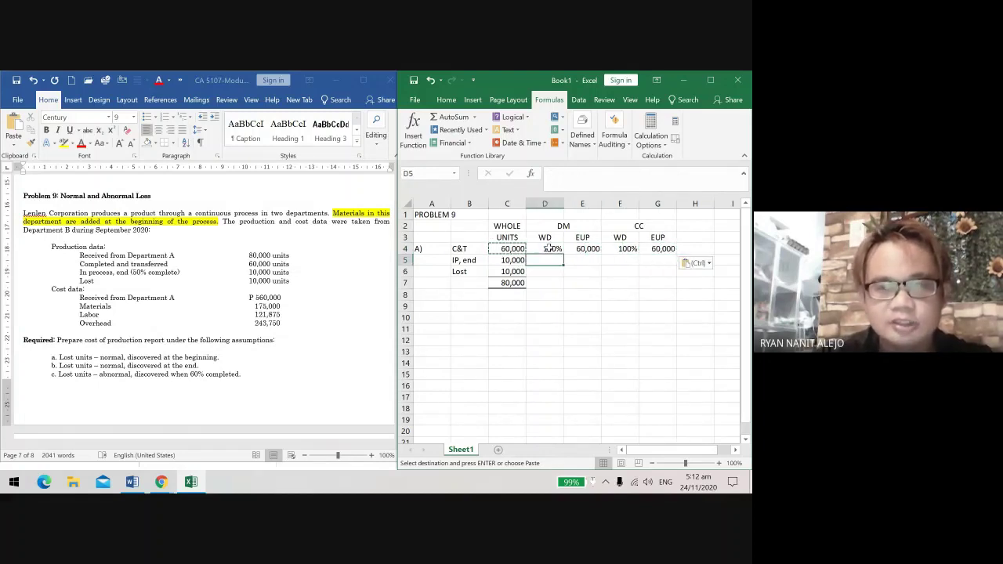
key("ctrl+d")
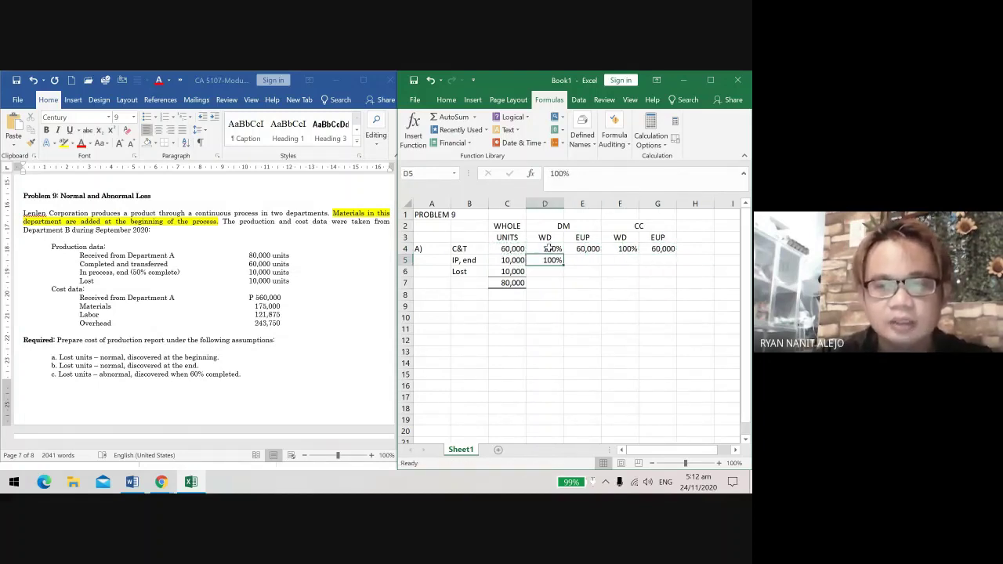
Step: Copy the IP, end whole units from C5 into the DM EUP cell E5
key("Left")
key("ctrl+c")
key("Right")
key("Right")
key("ctrl+v")
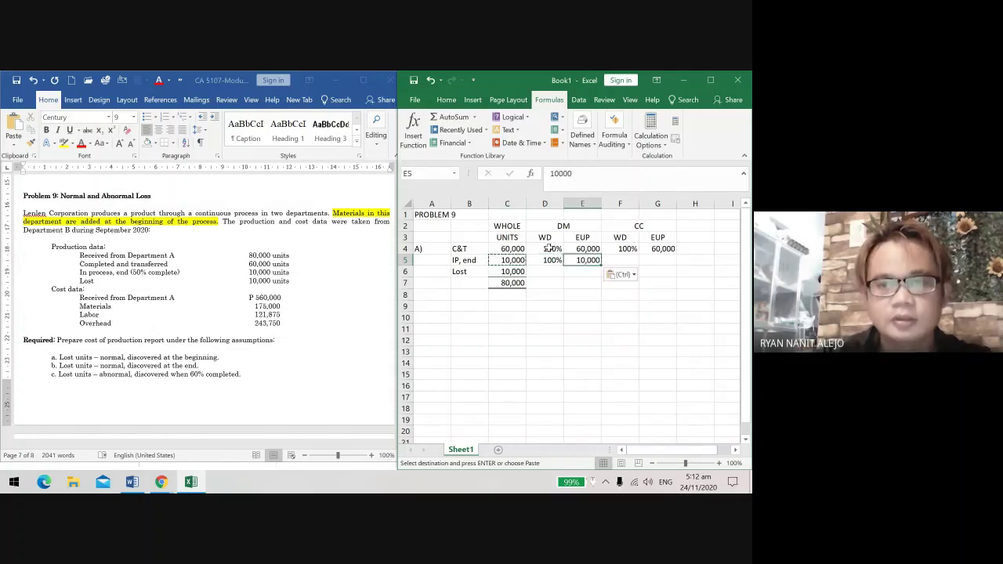
Step: Enter 50% as the CC work done for IP, end in F5 and 5,000 as its CC EUP in G5
key("Right")
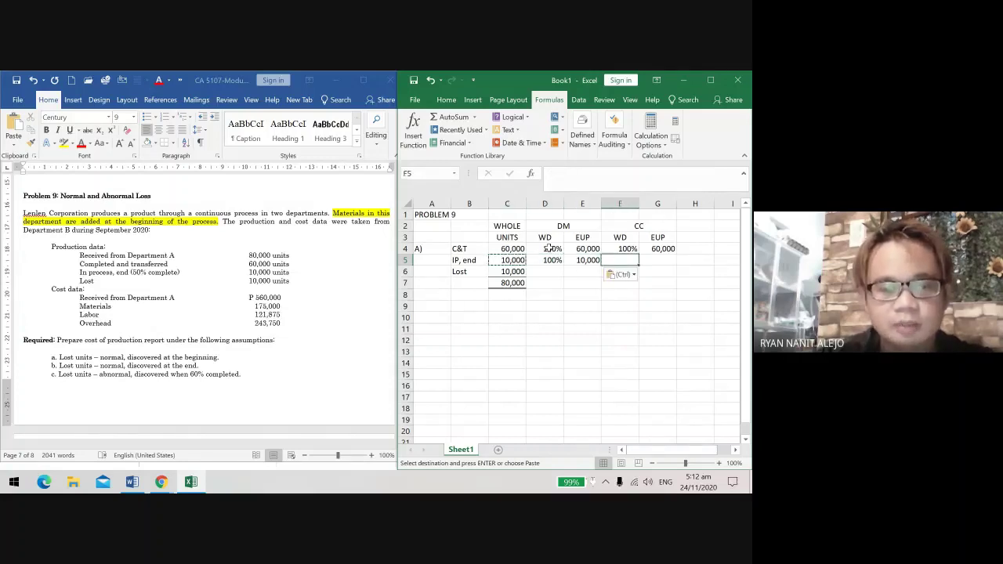
type("50%")
key("Right")
key("Left")
key("Left")
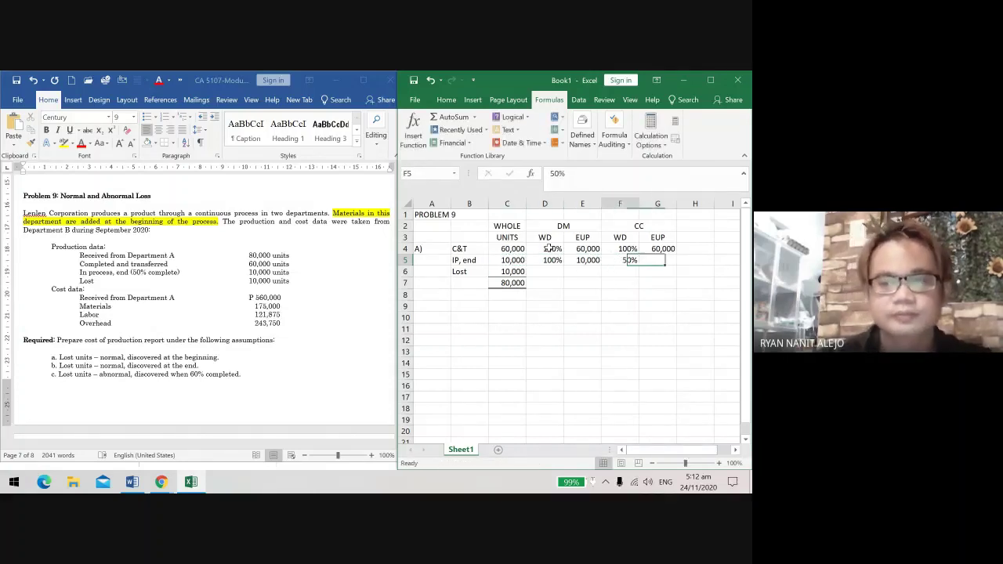
key("Right")
key("Right")
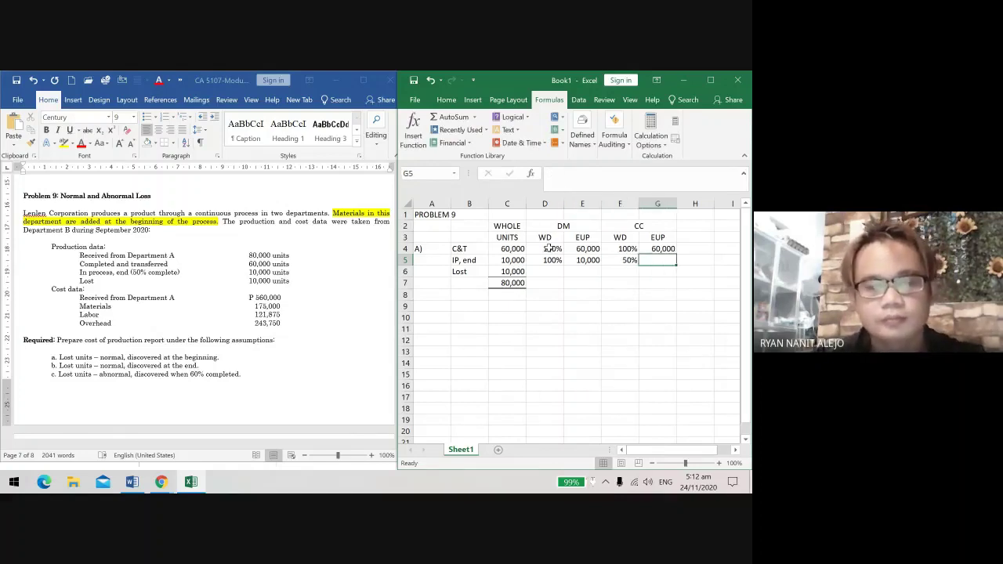
type("5000")
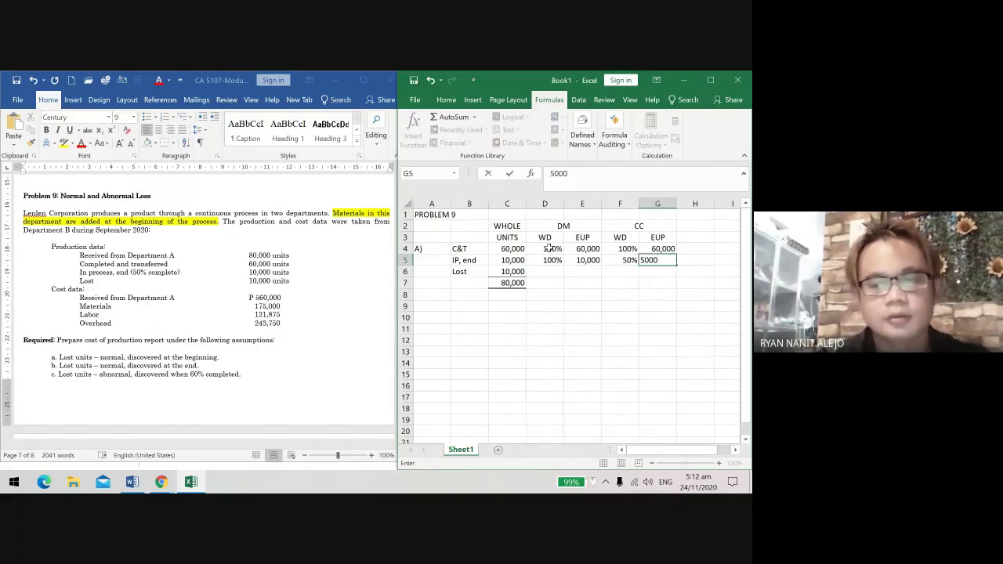
key("BackSpace")
type(",000")
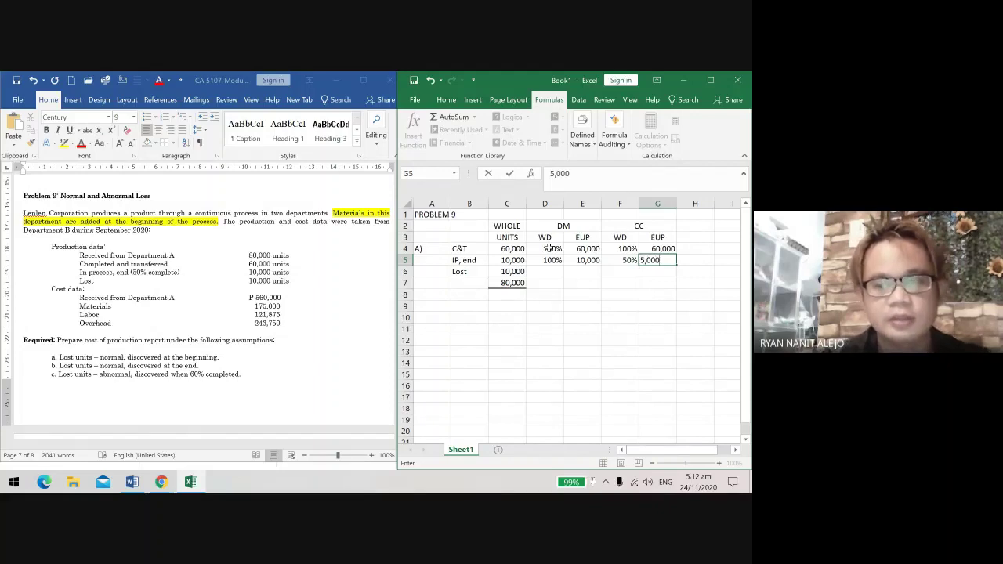
key("Return")
Step: Enter 0 for the Lost row's work done and EUP under both DM and CC, cells D6 through G6
key("Left")
key("Left")
key("Left")
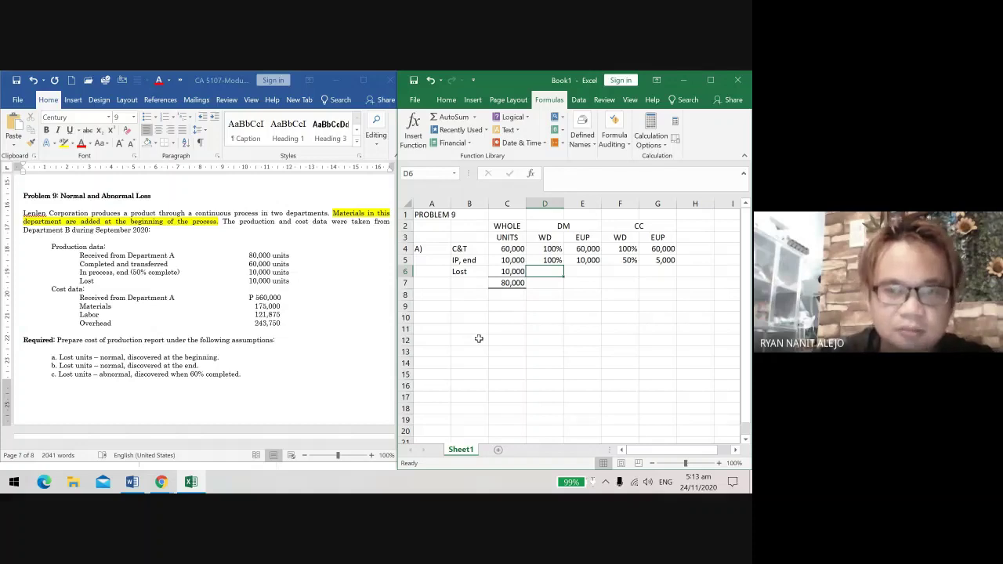
type("0")
key("Tab")
type("0")
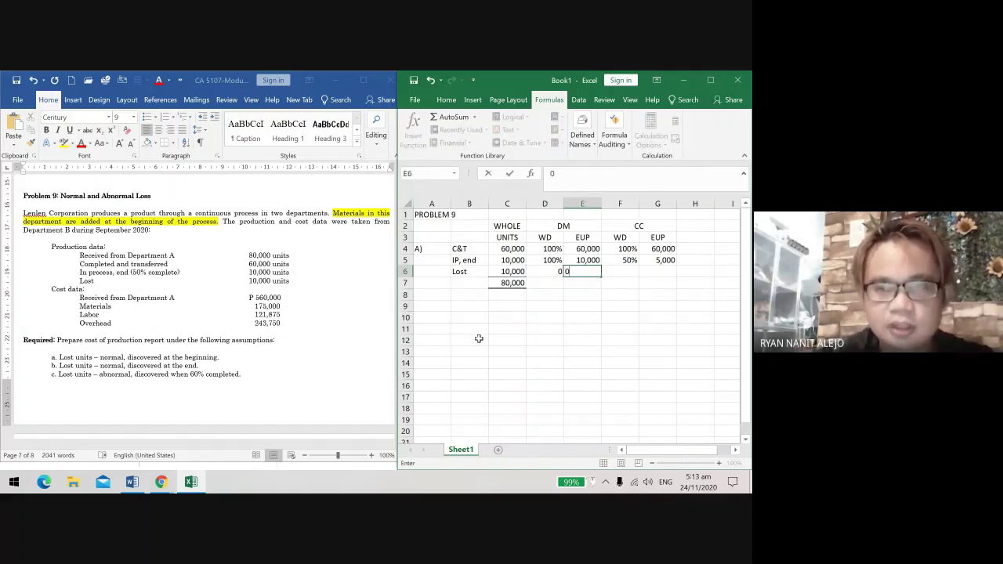
key("Tab")
type("0")
key("Tab")
type("0")
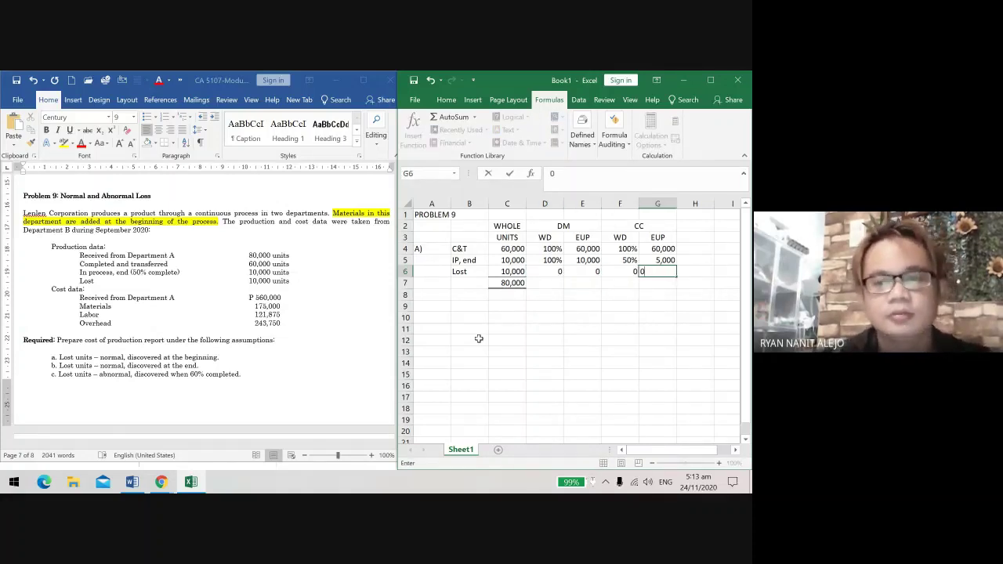
left_click(551, 276)
Step: Apply the same top and bottom total borders as in C7 to cells D7 through G7
left_click_drag(553, 282, 654, 284)
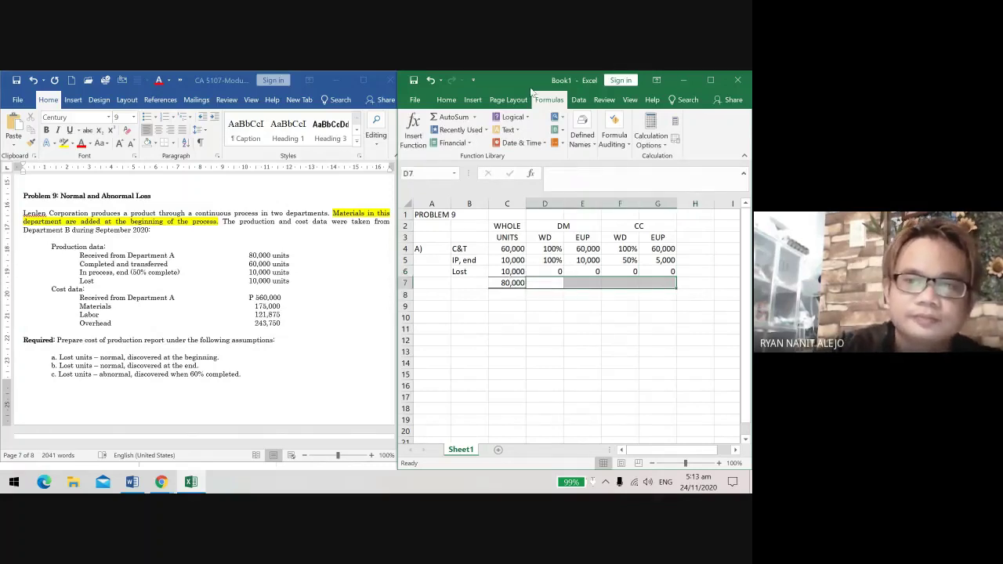
left_click(447, 100)
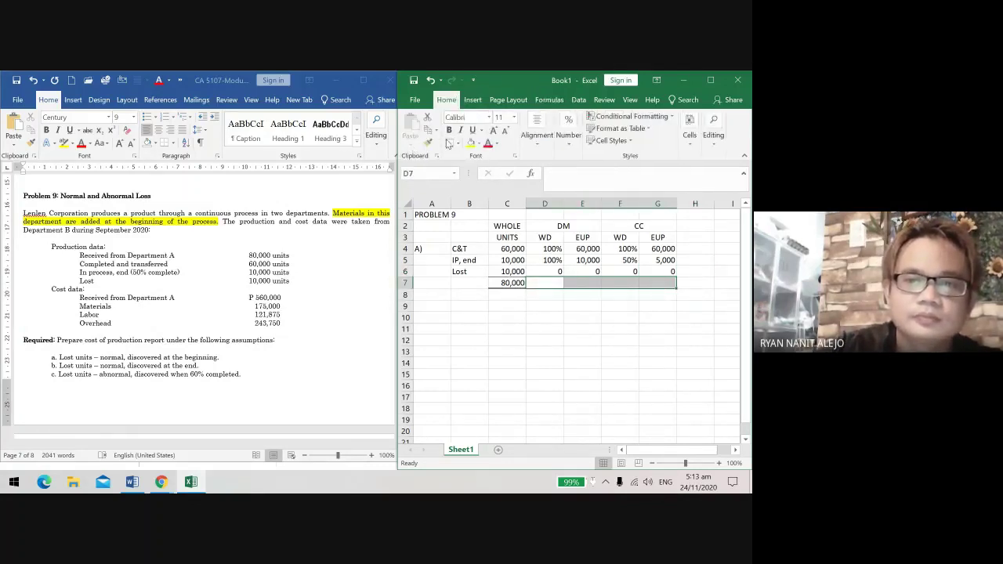
left_click(577, 280)
left_click(554, 283)
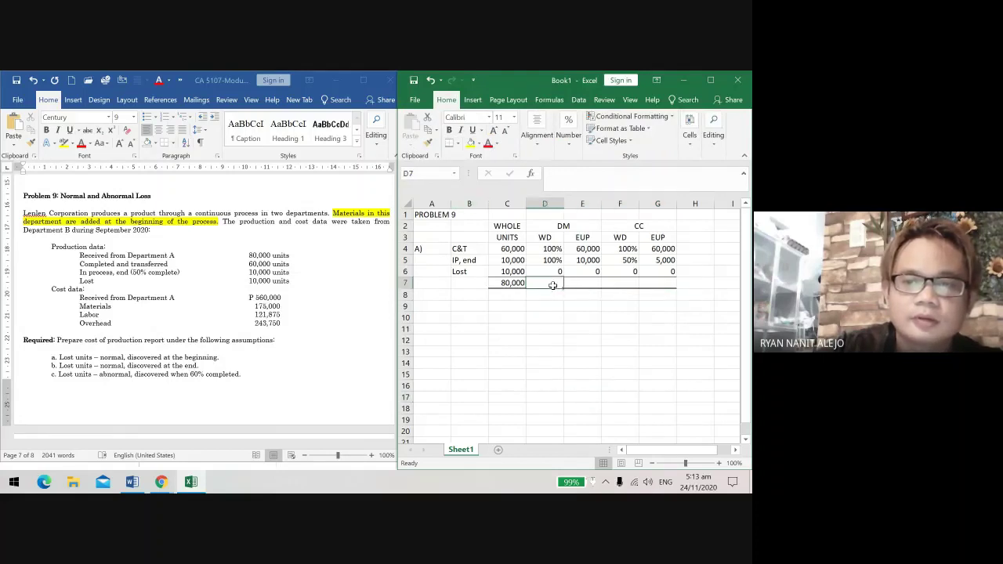
Step: Remove the total borders from the two WD cells of row 7, D7 and F7
left_click(576, 280)
left_click(558, 286)
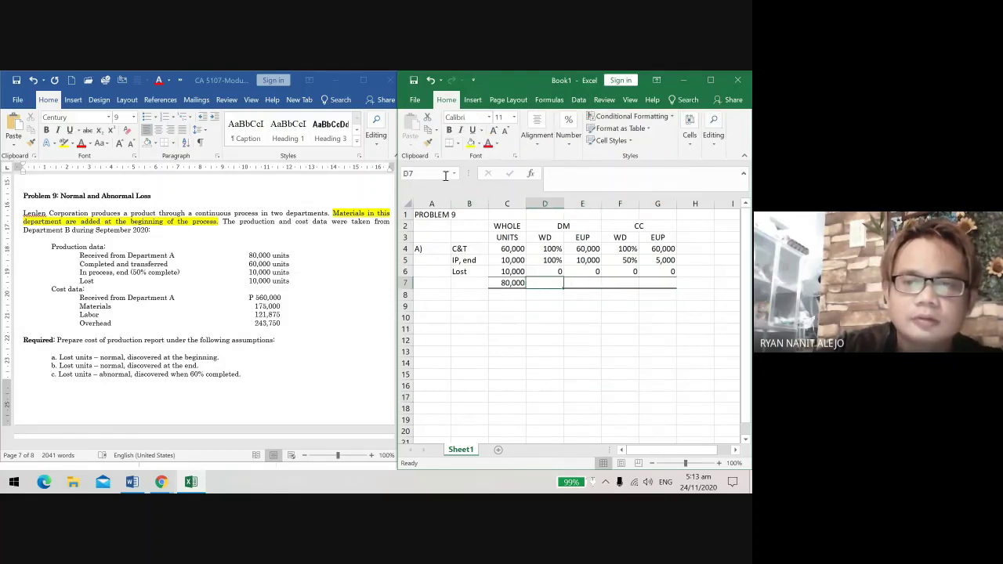
left_click(456, 143)
left_click(566, 266)
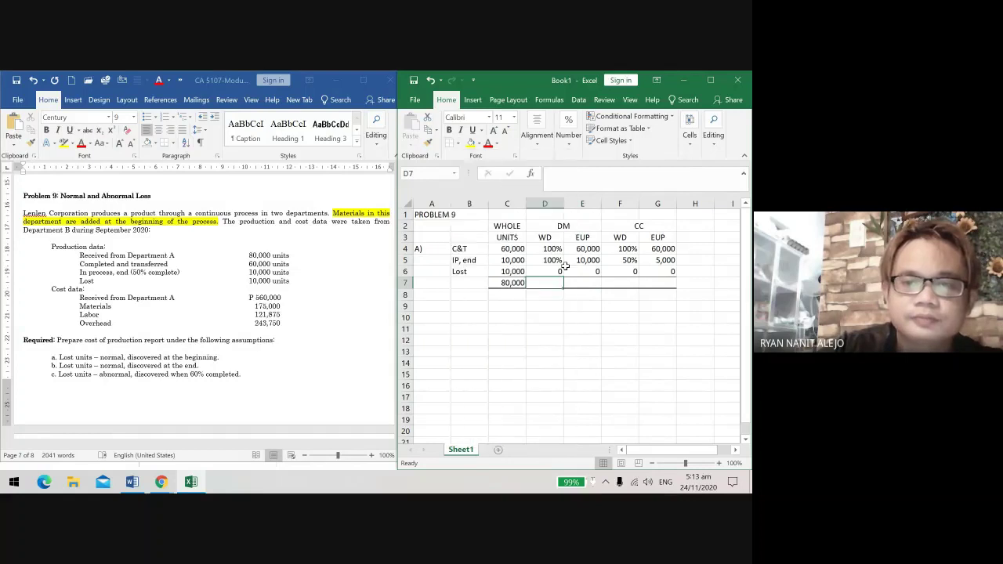
left_click(619, 287)
left_click(451, 143)
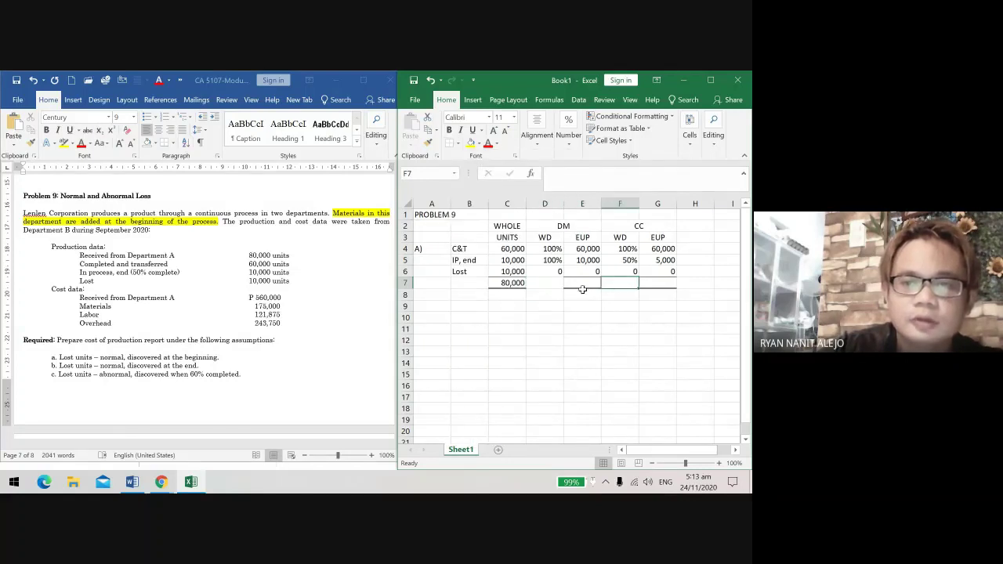
Step: Total the DM EUP column in E7 and the CC EUP column in G7 with AutoSum
left_click(585, 279)
left_click(549, 99)
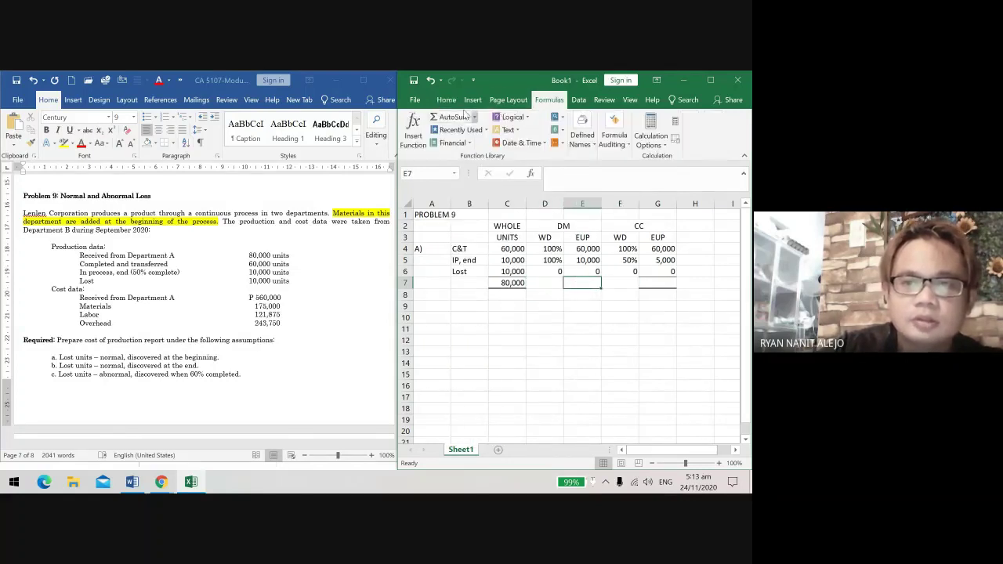
left_click(448, 118)
key("Return")
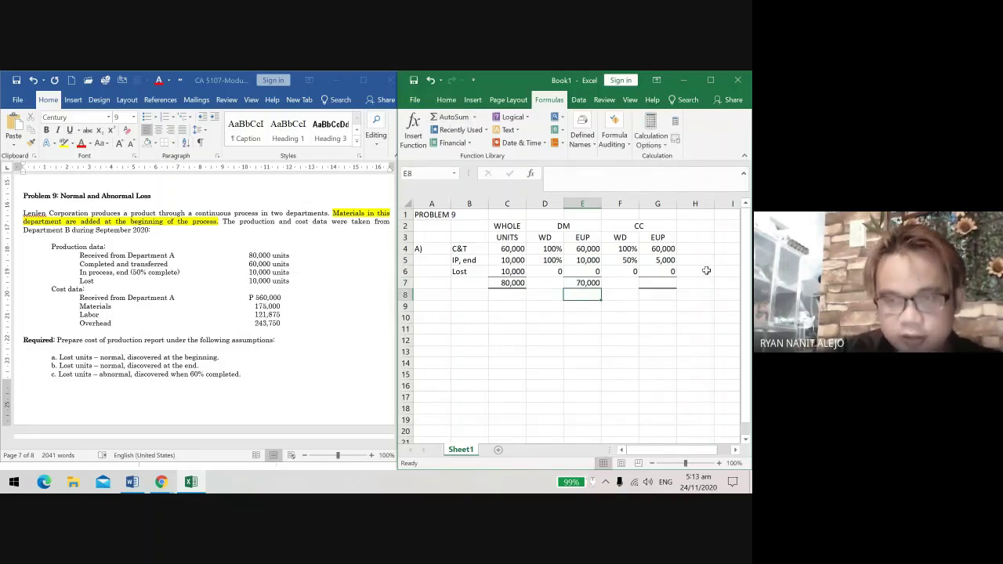
left_click(664, 272)
left_click(643, 284)
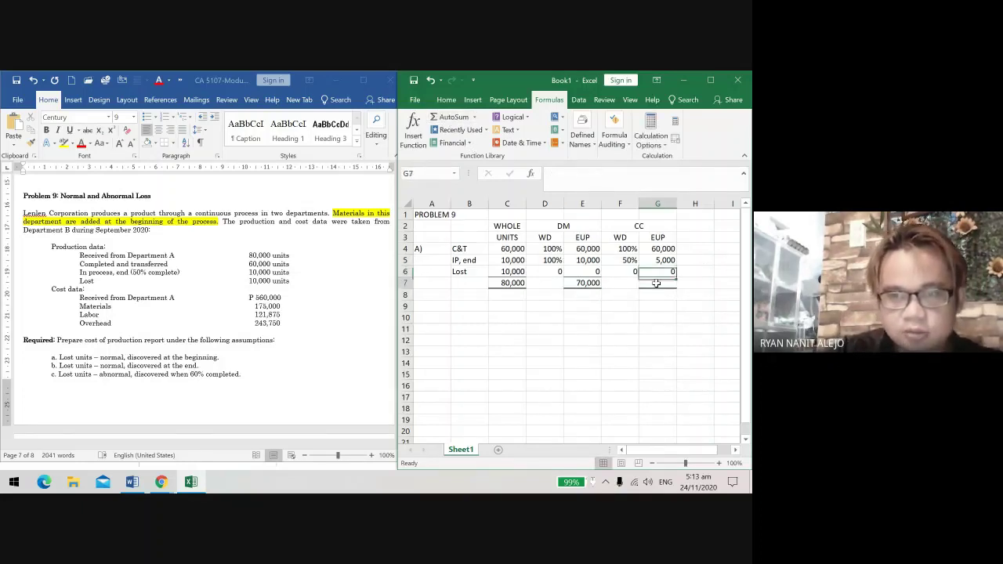
left_click(445, 117)
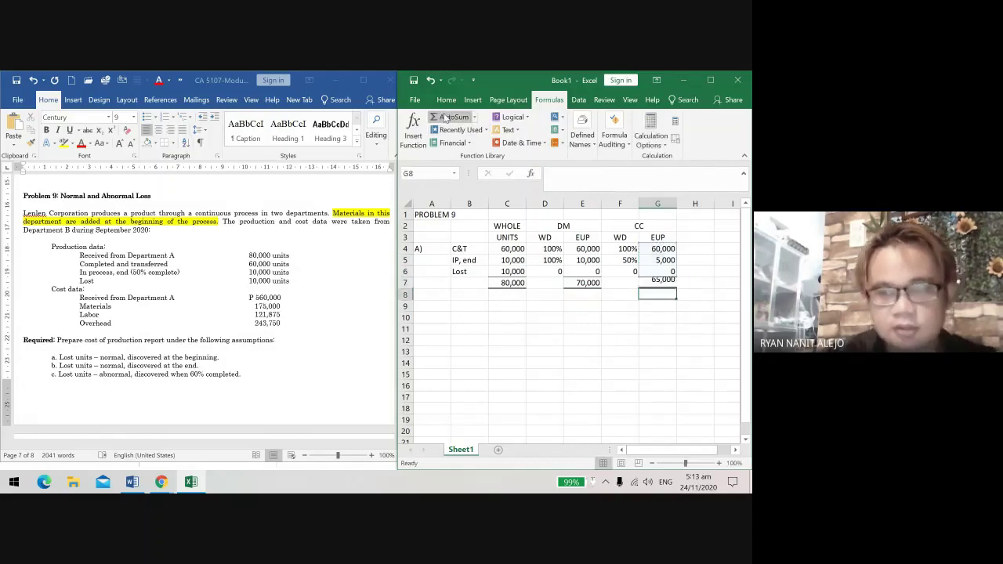
key("Return")
left_click(477, 304)
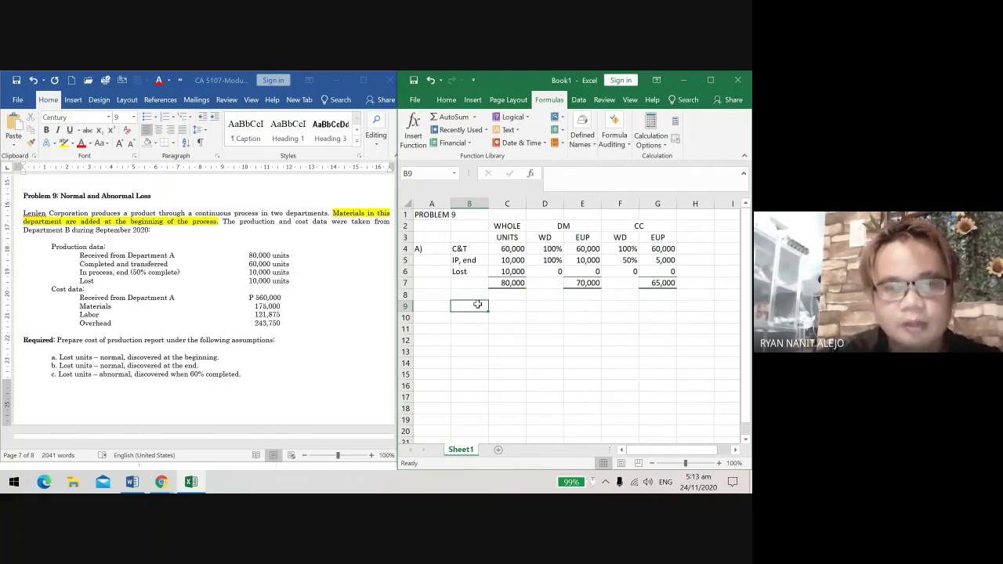
key("Down")
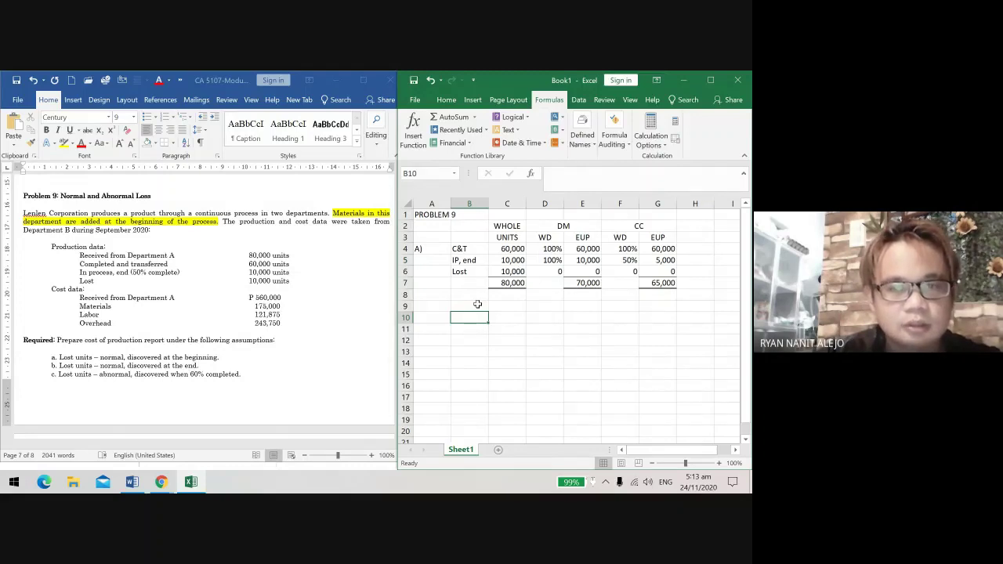
key("Left")
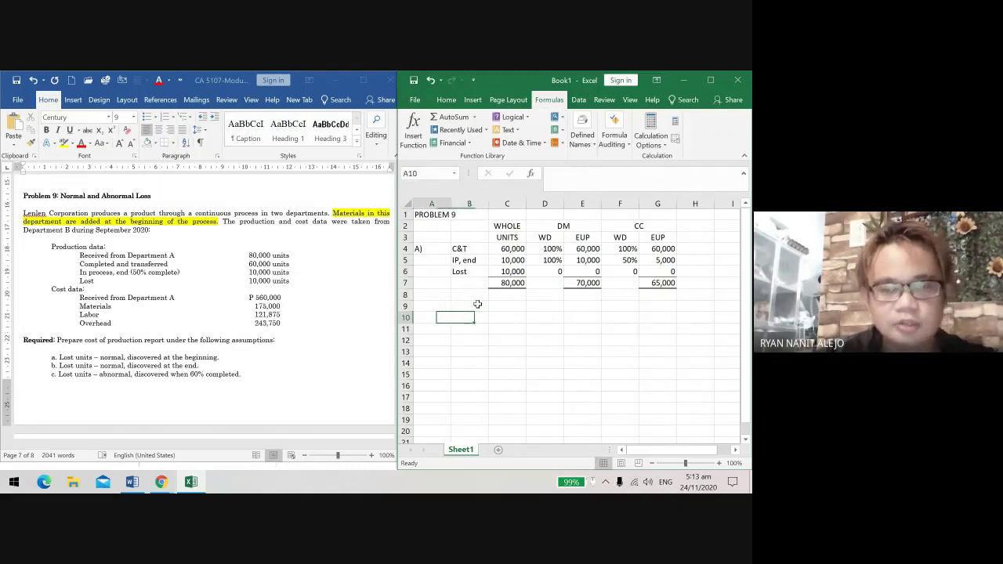
type("u")
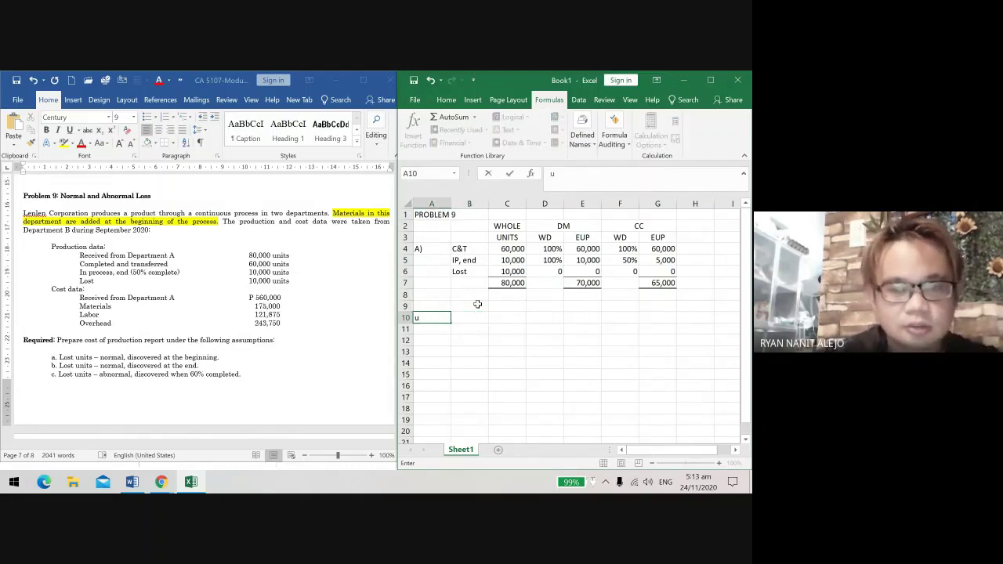
key("BackSpace")
left_click(477, 304)
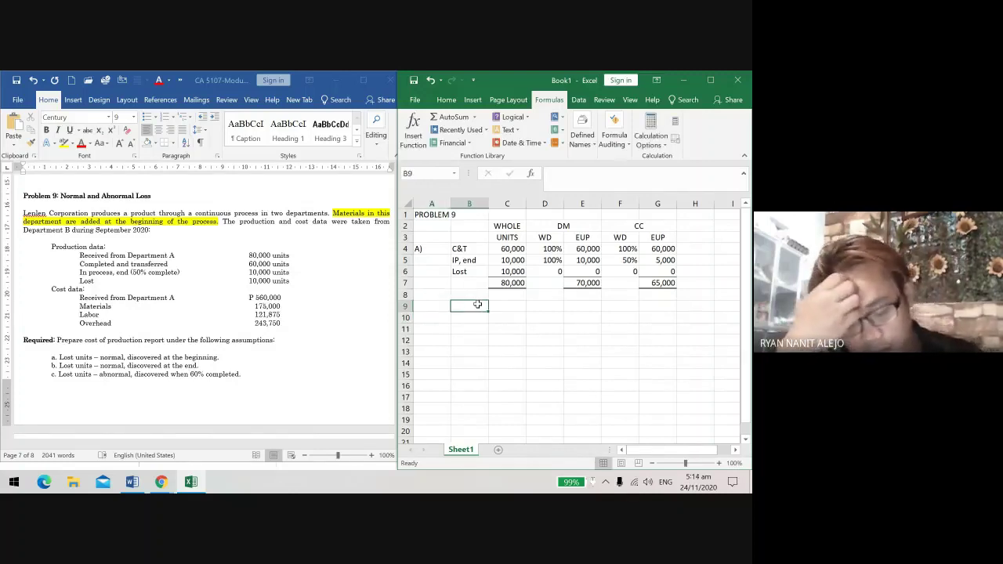
Step: Enter the cost section labels TRANS-IN in B10 and ADDED: in B11
key("Down")
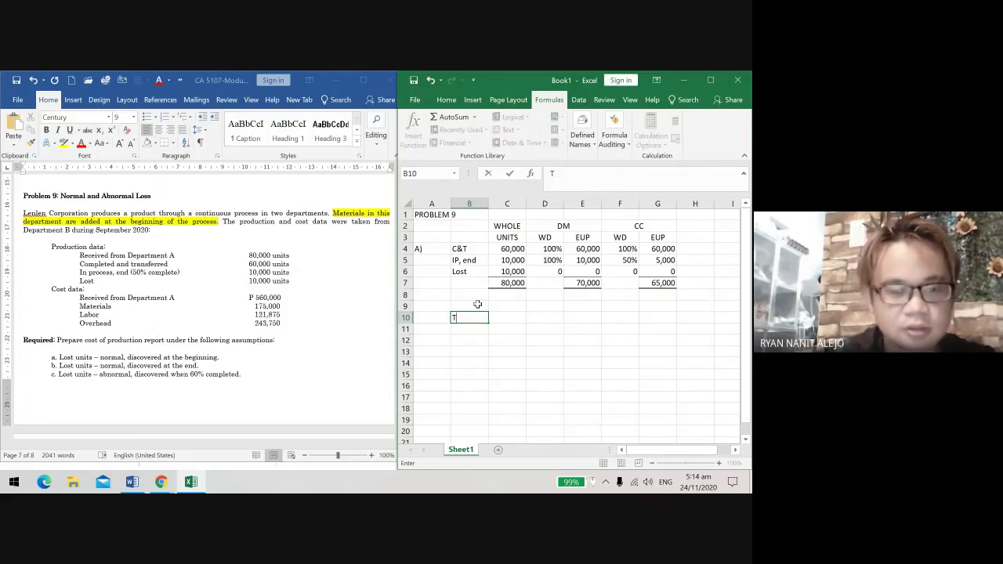
type("TRANS")
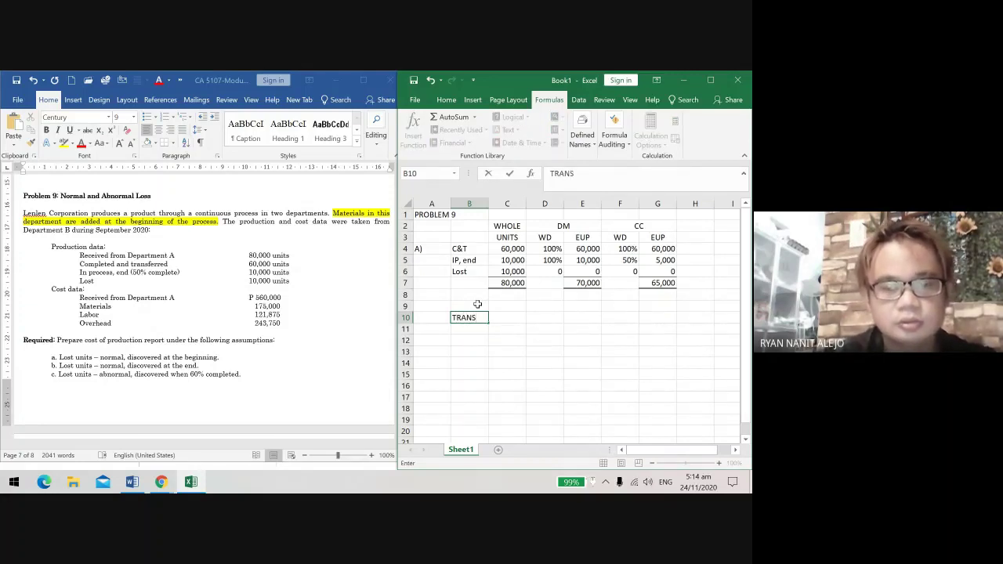
type("-IN")
key("Return")
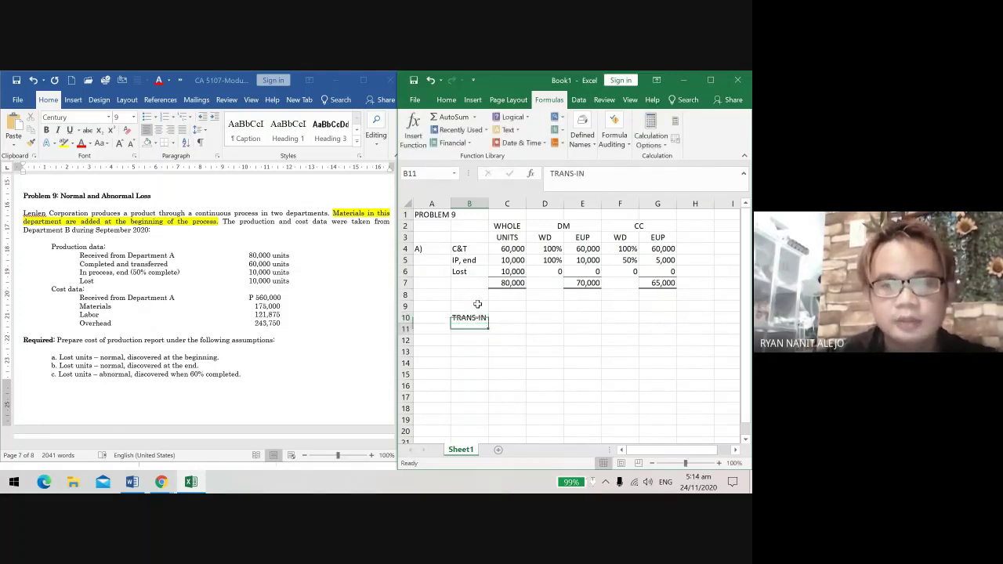
type("AAD")
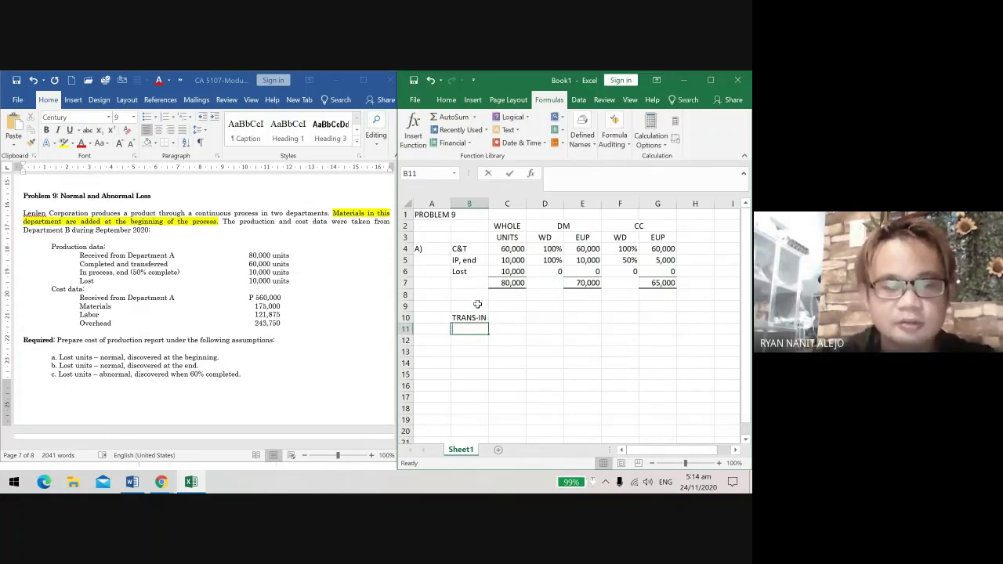
key("BackSpace")
key("BackSpace")
type("DDED:")
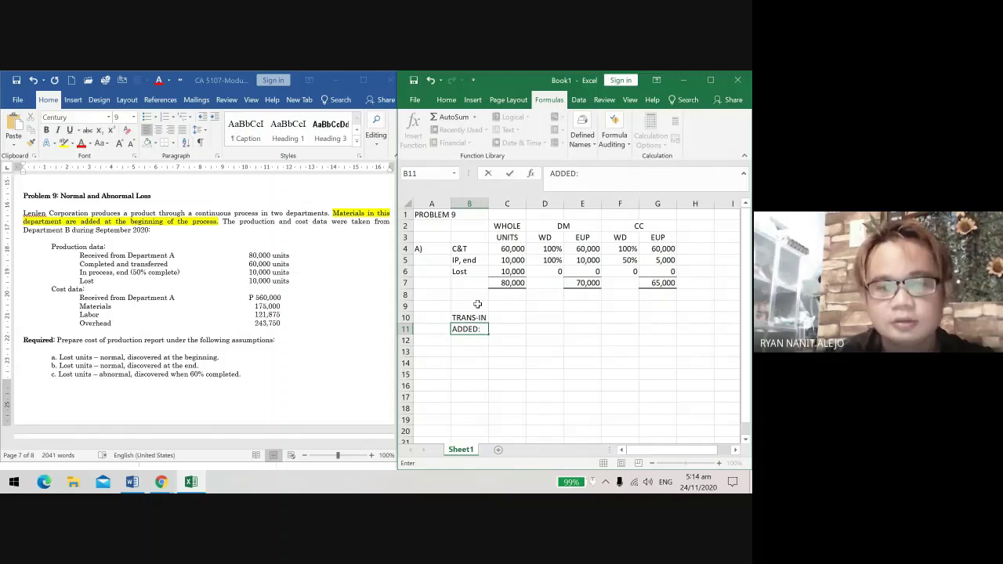
key("Return")
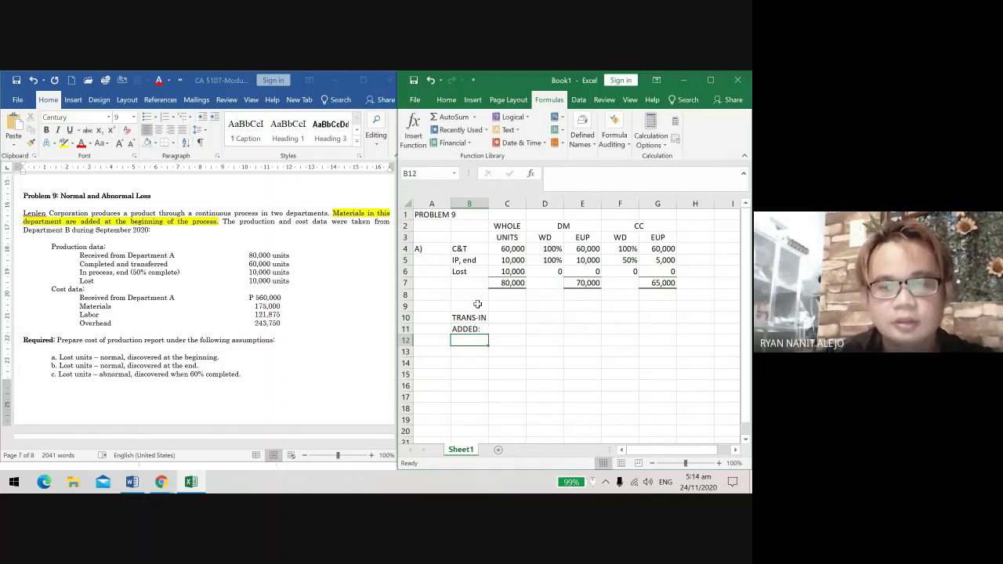
Step: Enter the indented labels DM in B12 and CC in B13 under ADDED:, aligning CC with DM
type("DM")
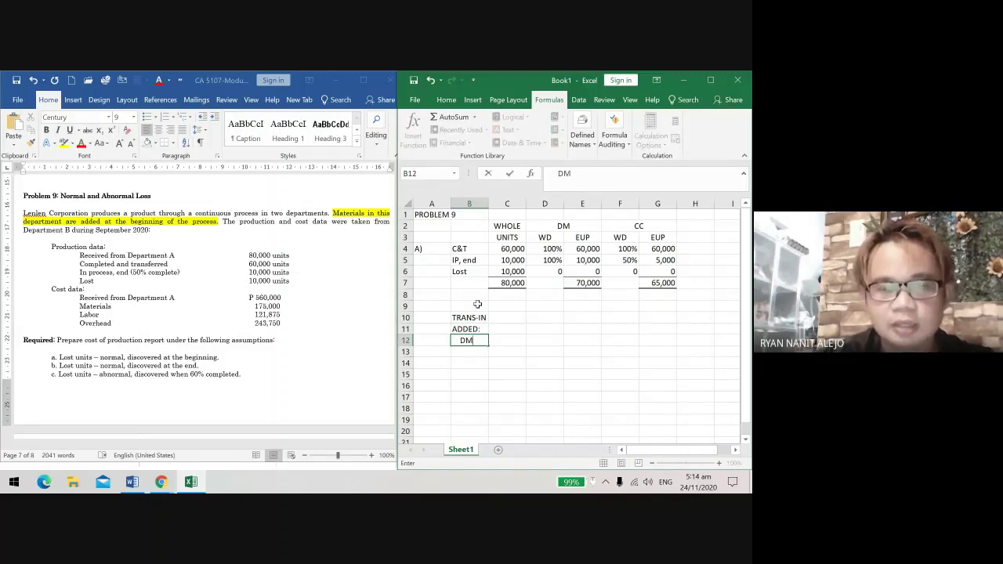
key("Return")
type("CC")
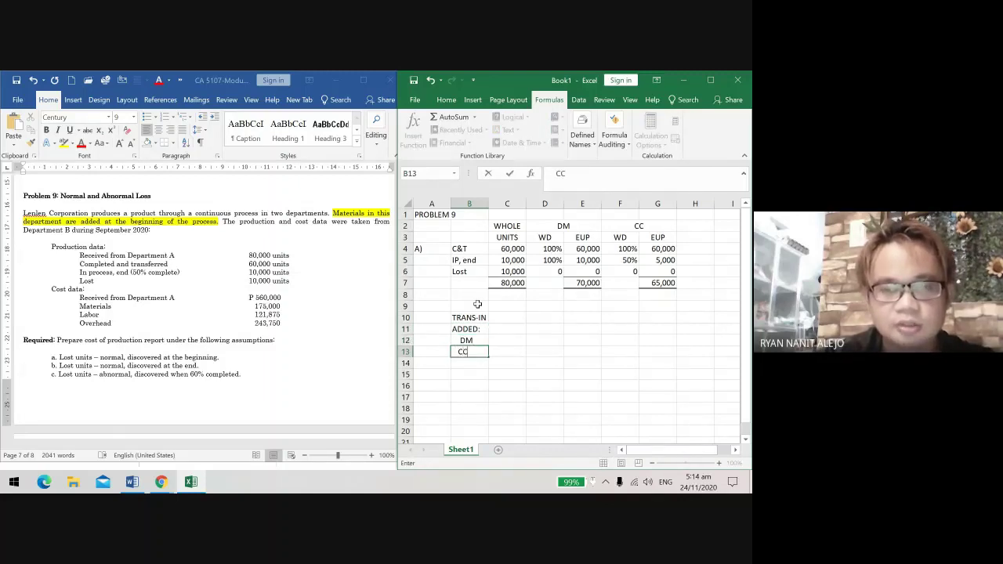
key("Return")
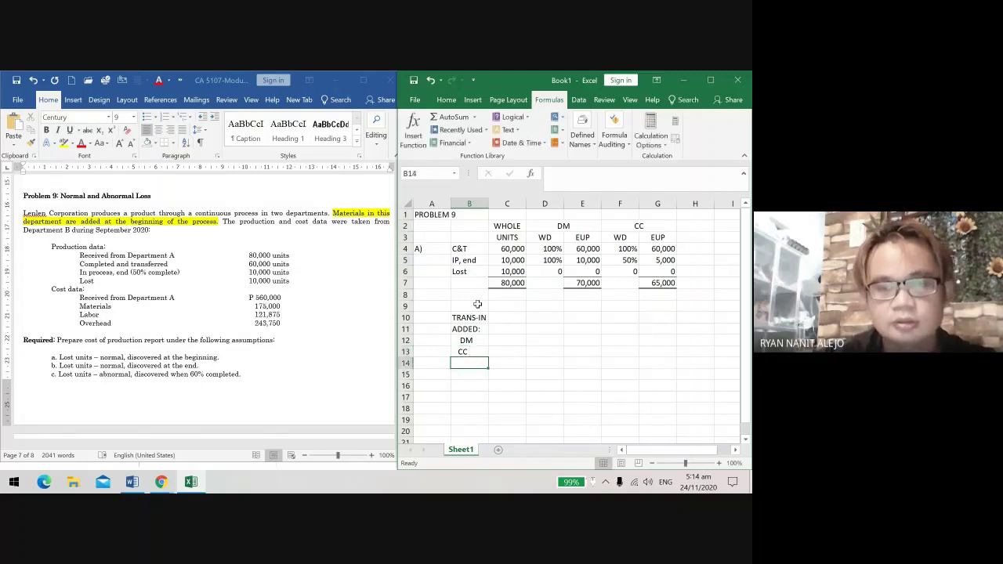
left_click(462, 352)
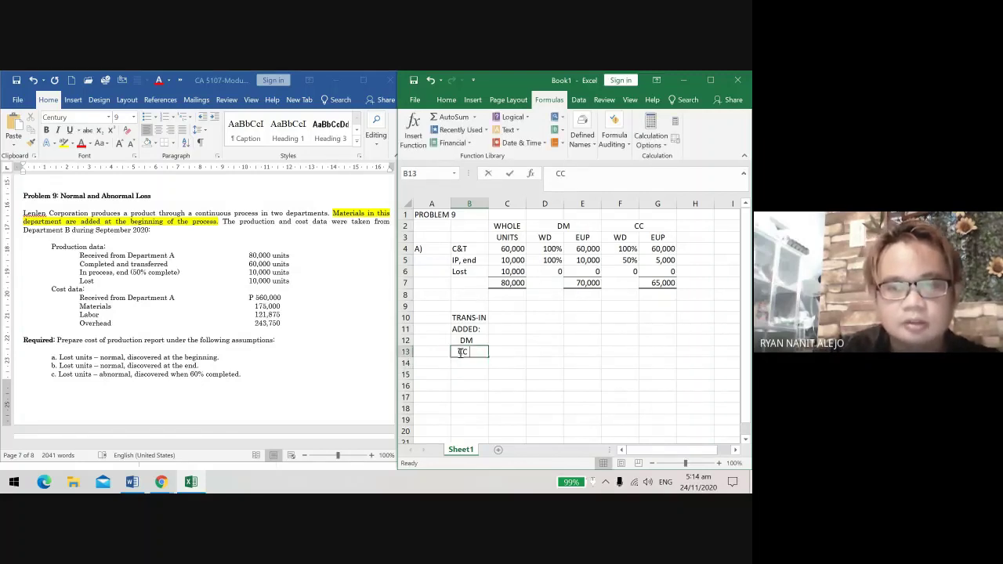
left_click(510, 373)
Step: Enter the total costs 560,000 for TRANS-IN in C10 and 175,000 for DM in C12
left_click(497, 332)
left_click(506, 319)
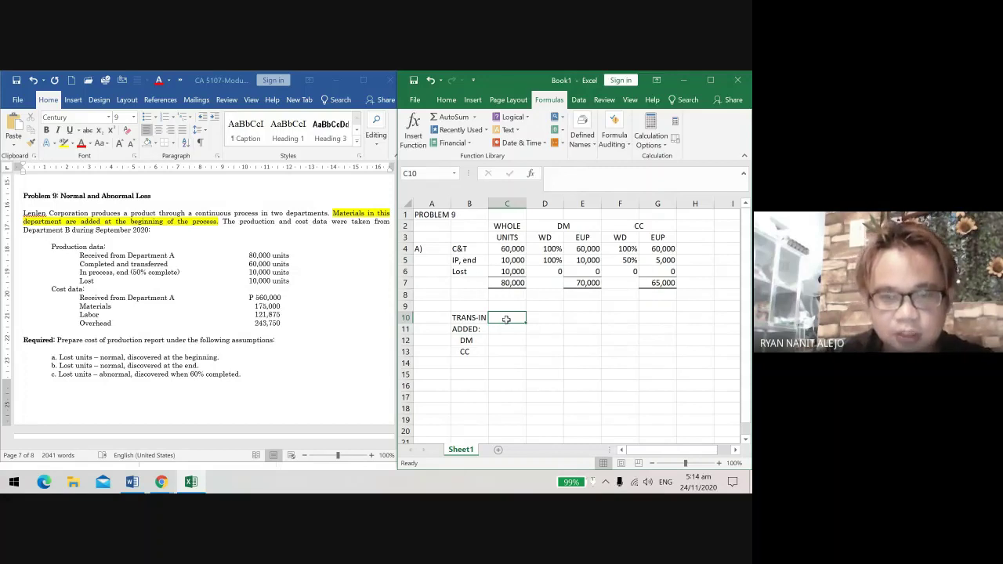
key("Up")
key("Right")
key("Down")
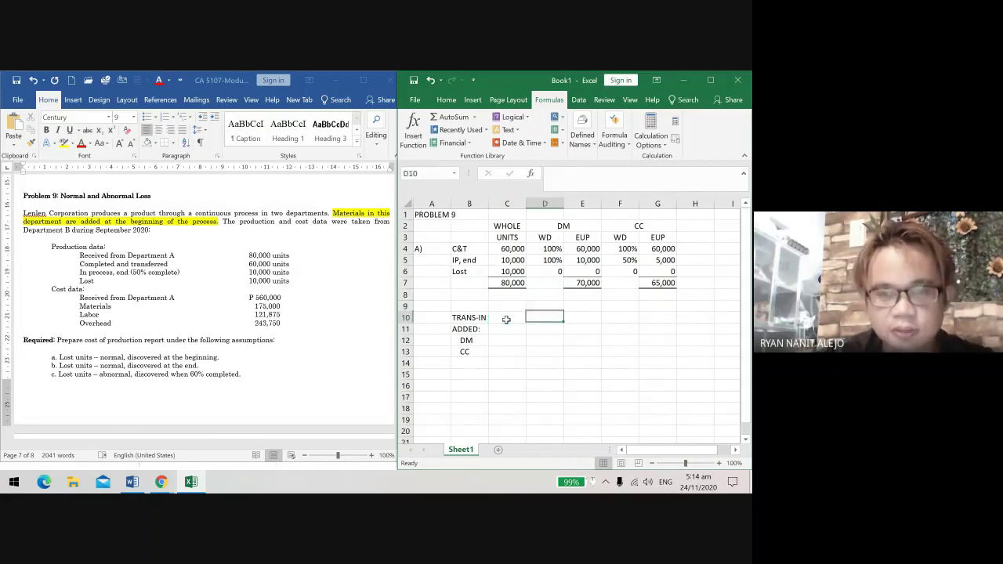
key("Left")
key("Up")
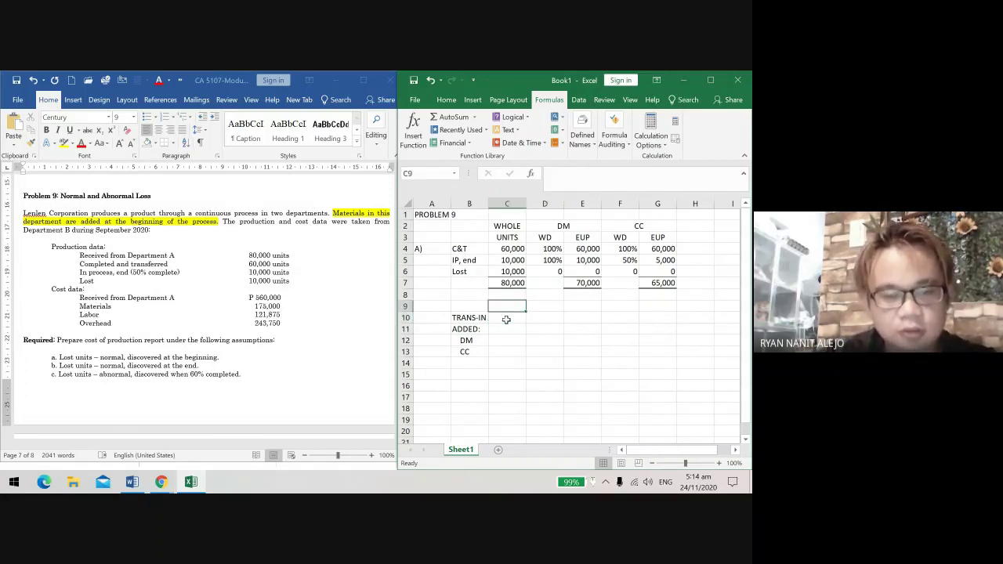
key("Down")
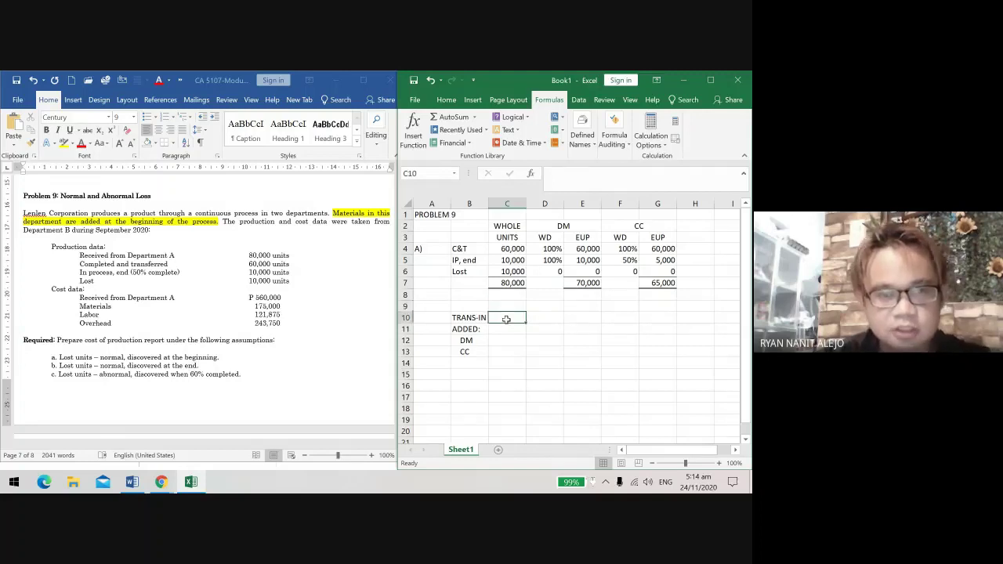
type("560,000")
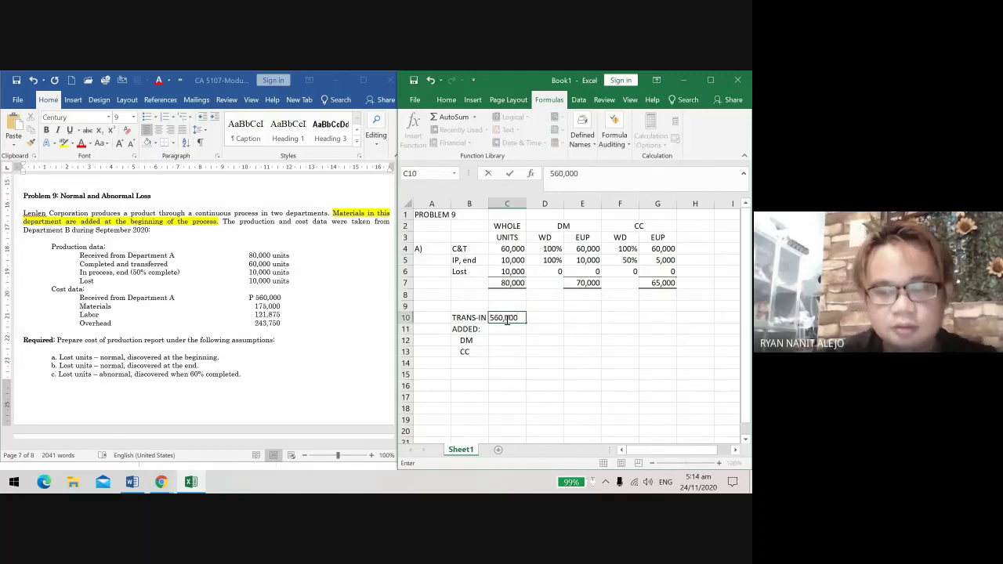
key("Return")
key("Down")
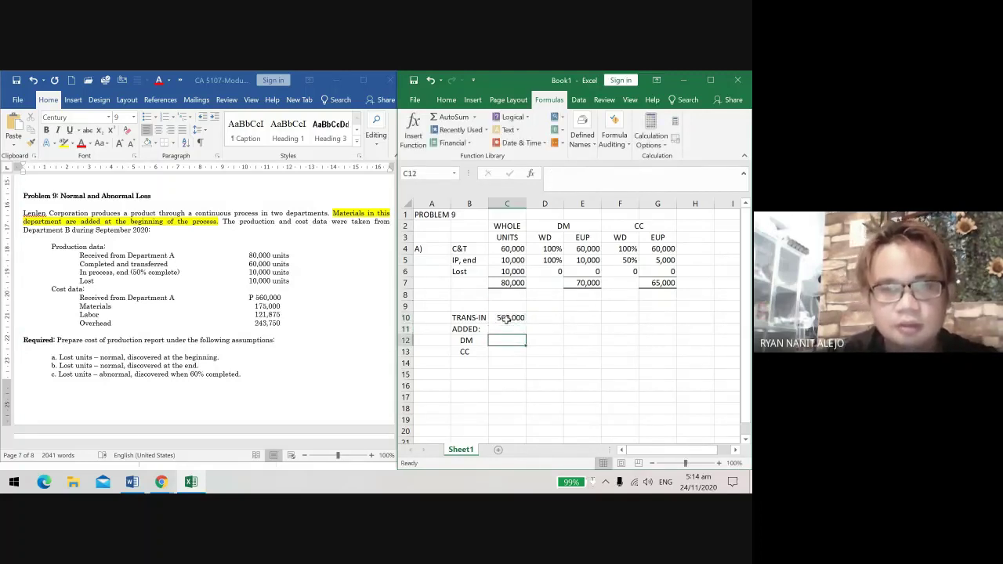
type("175,000")
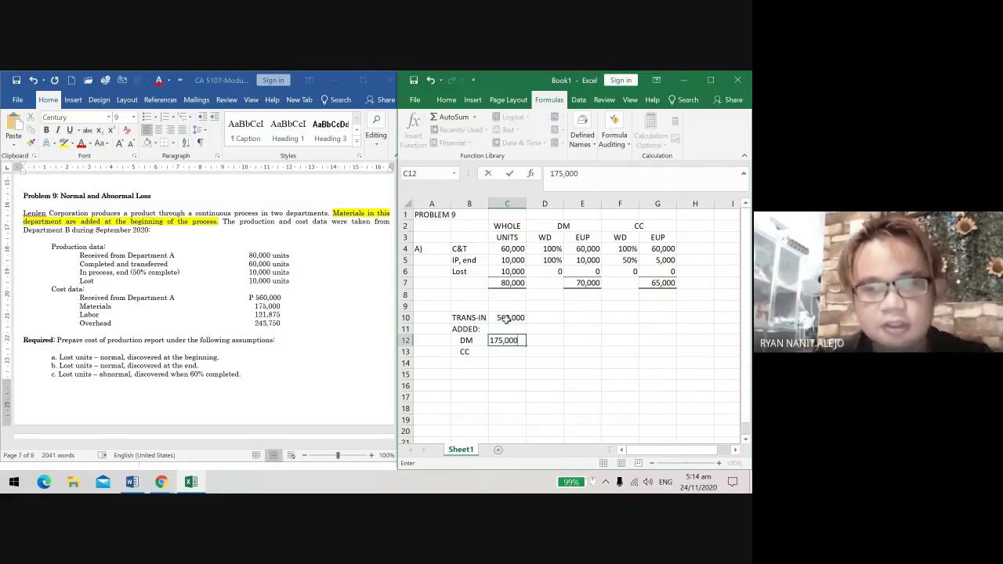
key("Return")
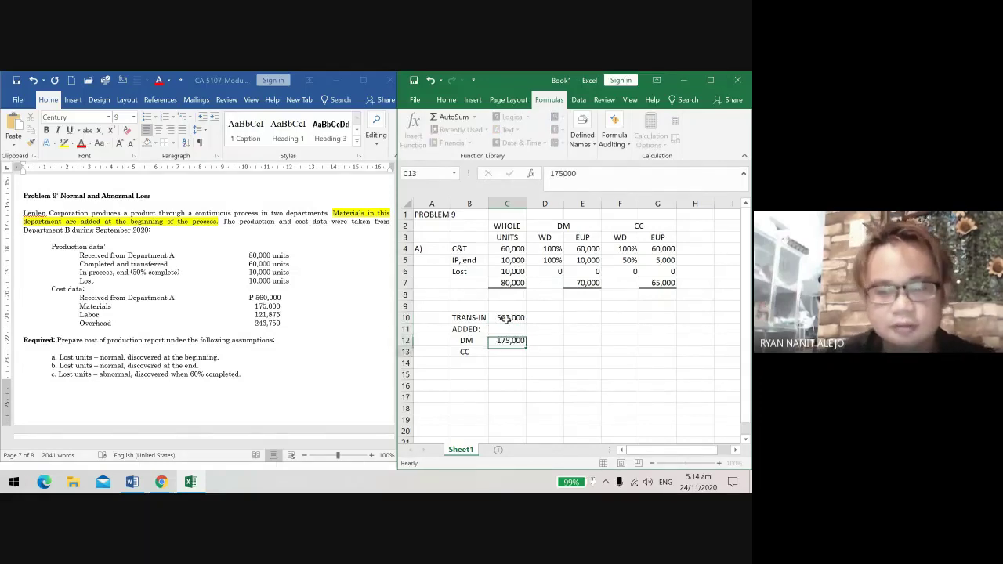
Step: Calculate the CC cost in C13 as labor plus overhead with the formula =121875+243750
type("=")
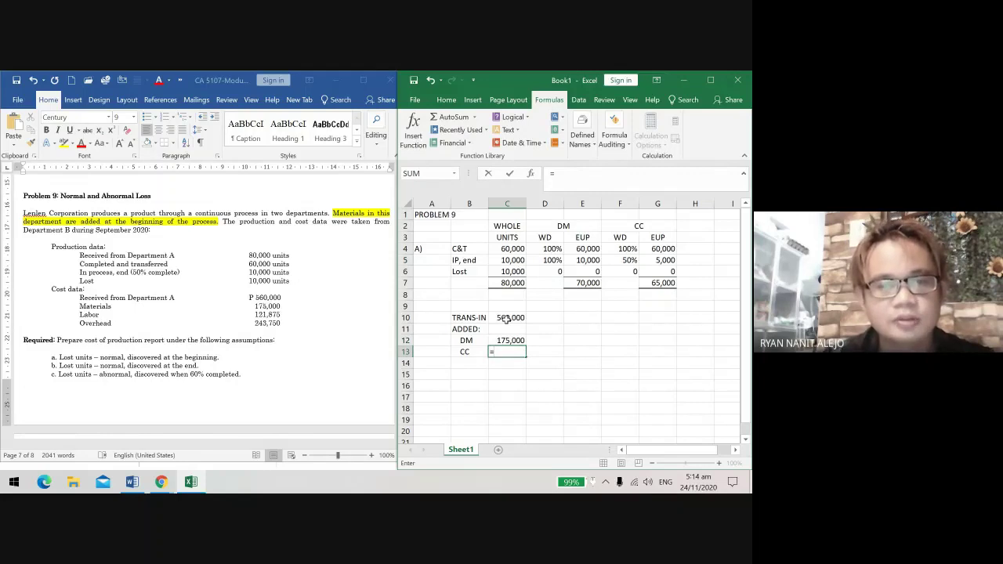
type("12")
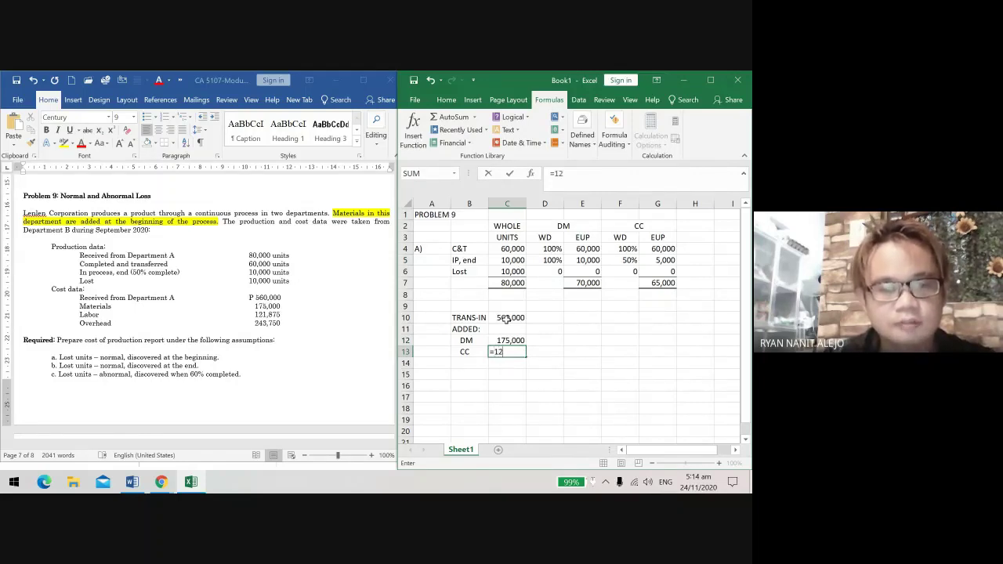
type("18")
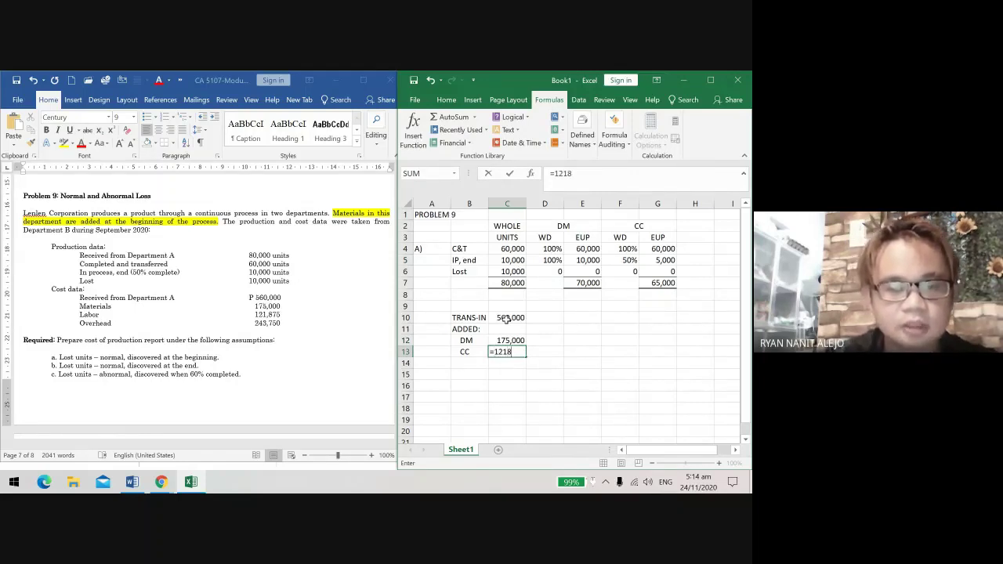
type("75+")
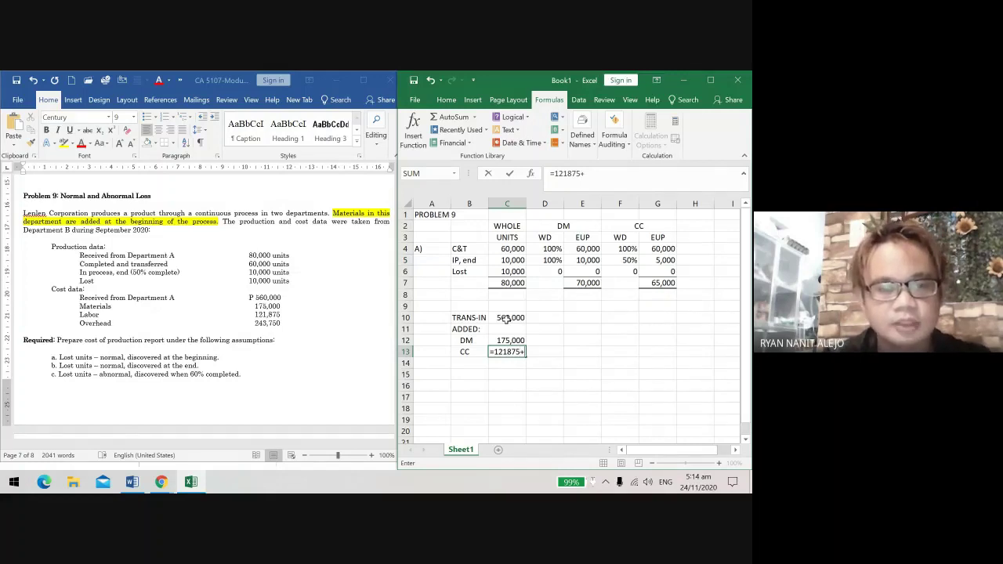
type("243")
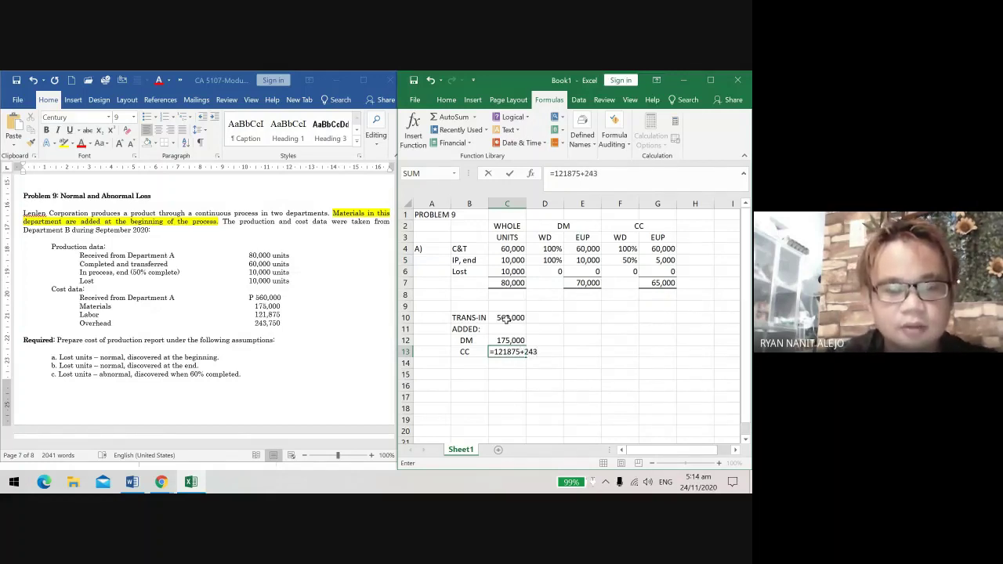
type("750")
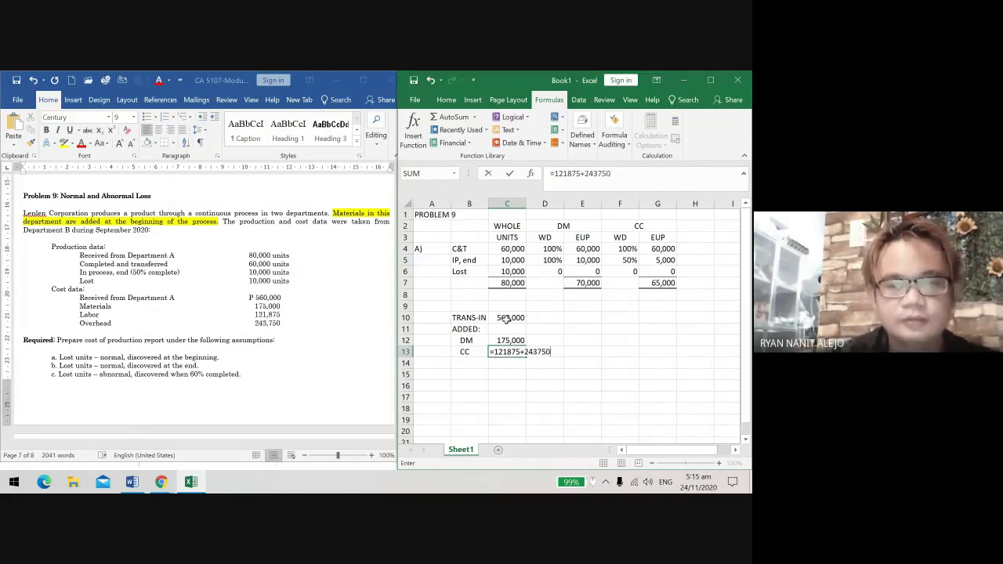
key("Return")
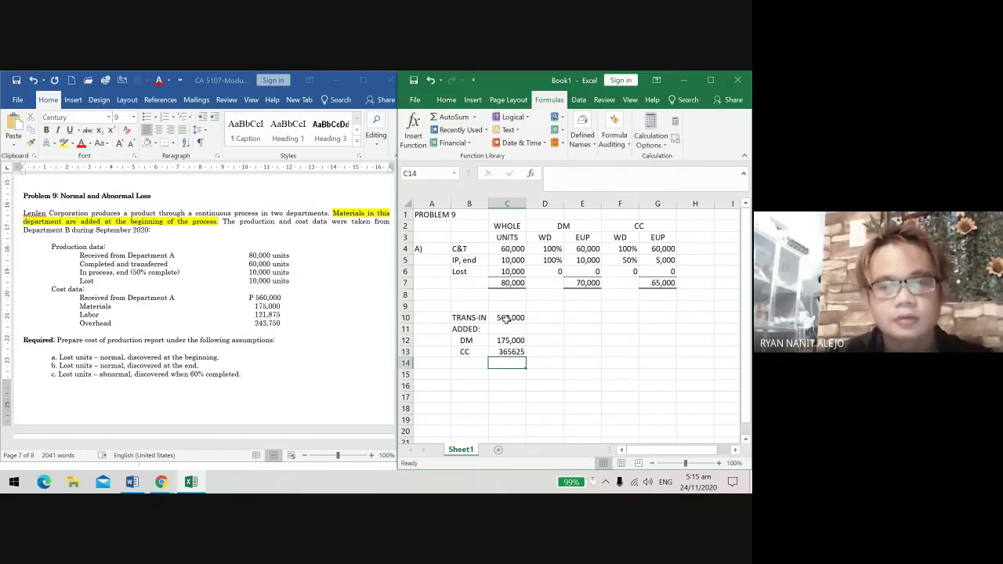
Step: Replace the CC formula in C13 with its plain value, shown with a thousands separator as 365,625
key("Up")
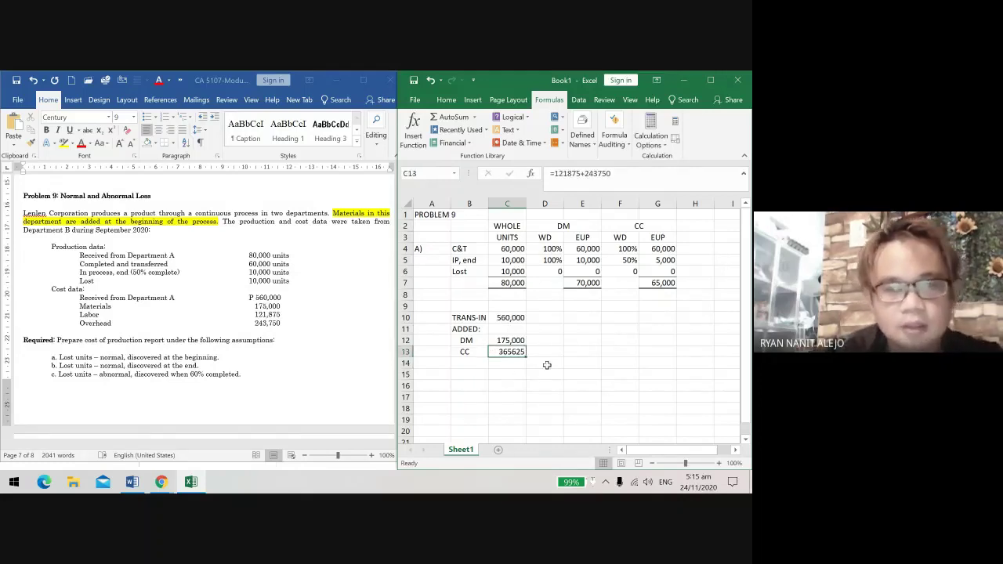
key("ctrl+c")
right_click(514, 356)
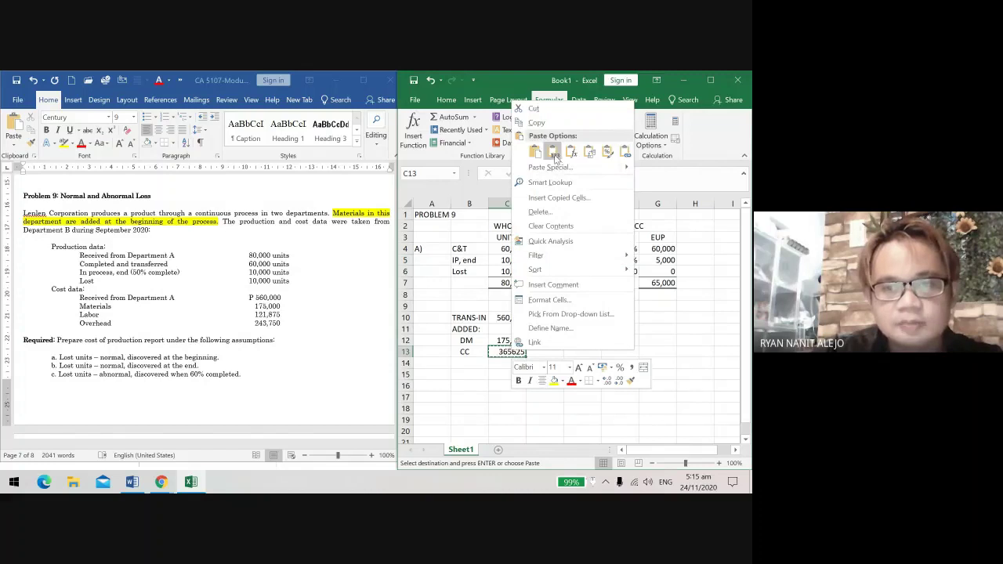
left_click(553, 154)
key("Escape")
double_click(510, 352)
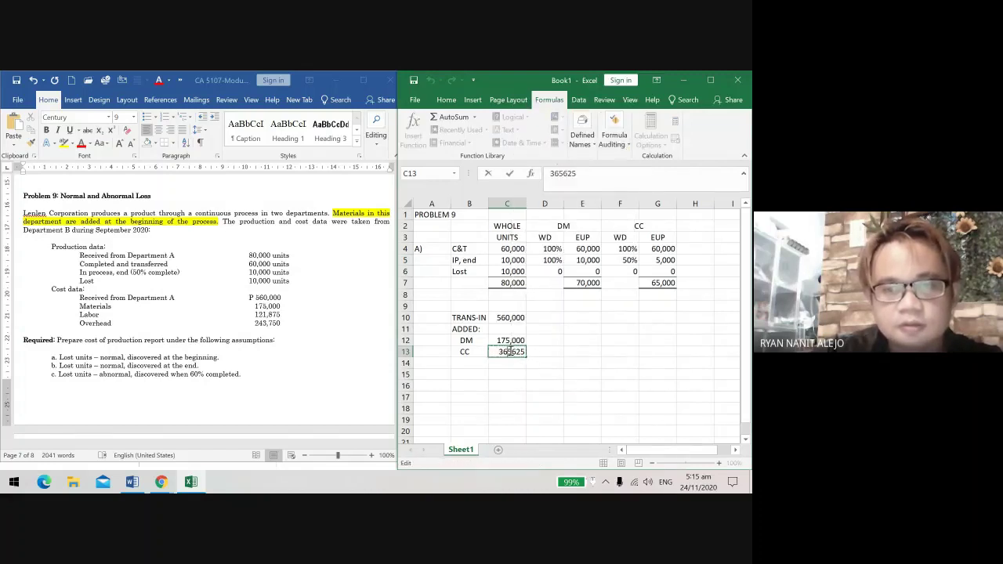
key("Escape")
key("Return")
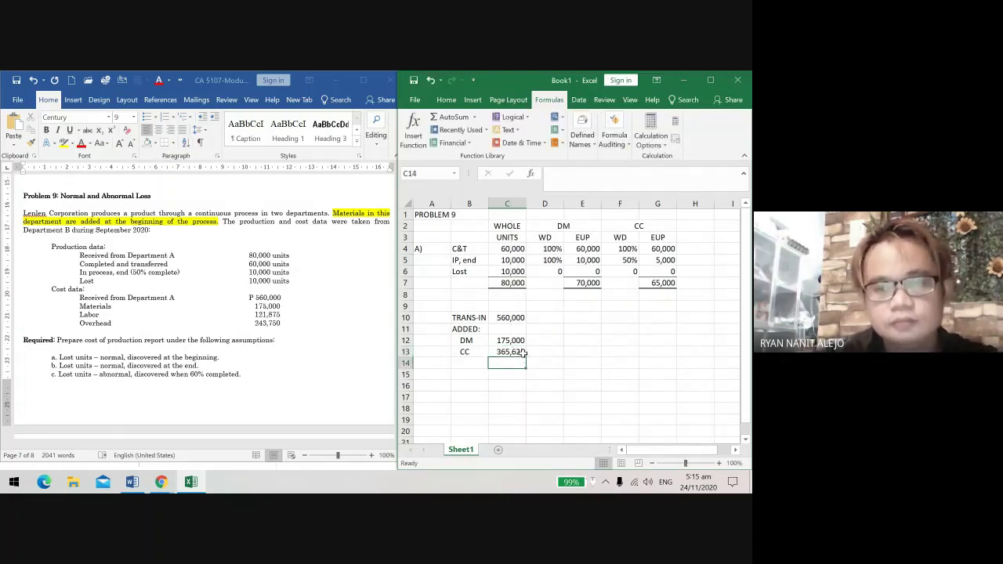
Step: Enter the cost section column headings TC in C9, UNITS in D9 and UNIT COST in E9
left_click(559, 321)
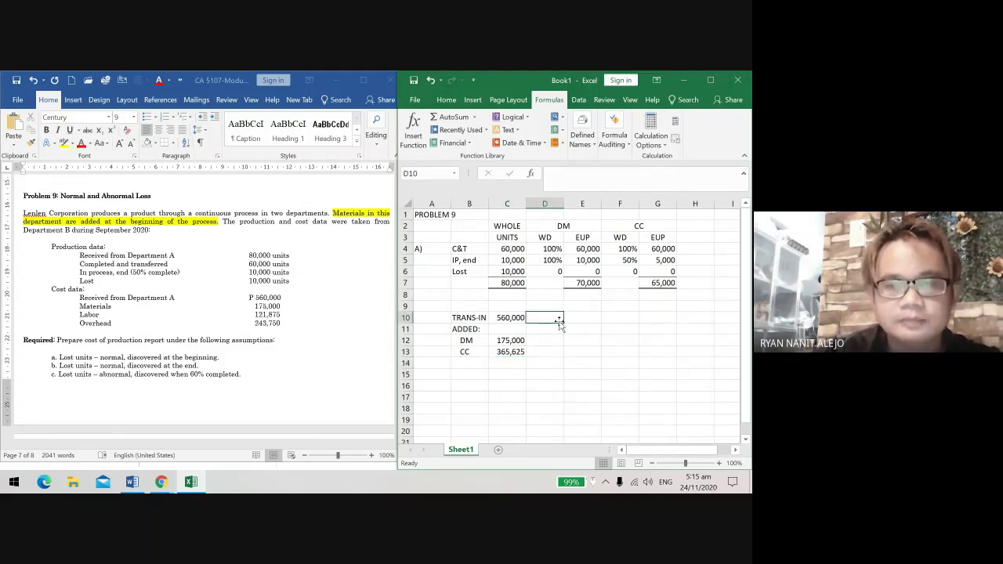
left_click(515, 308)
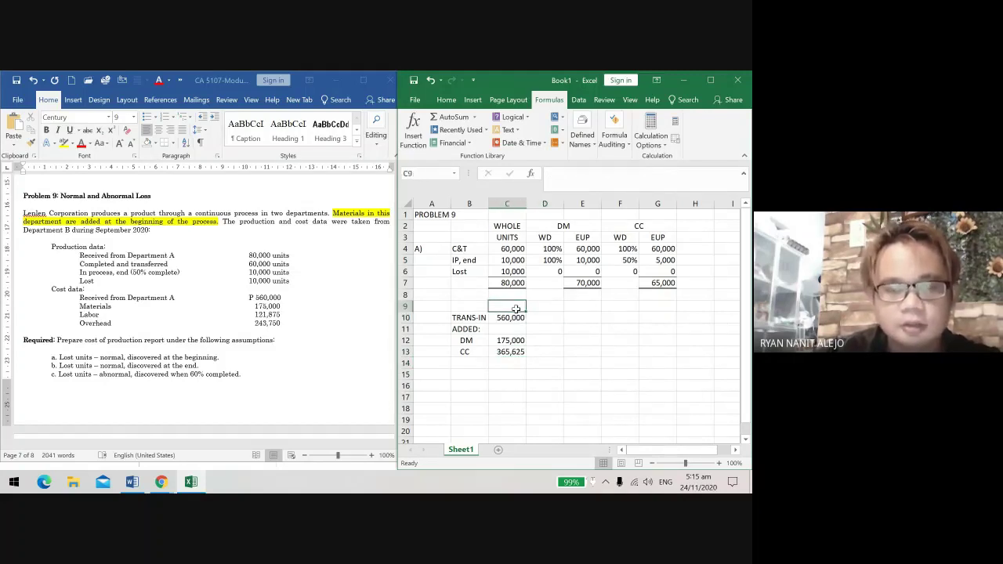
type("TC")
left_click(572, 337)
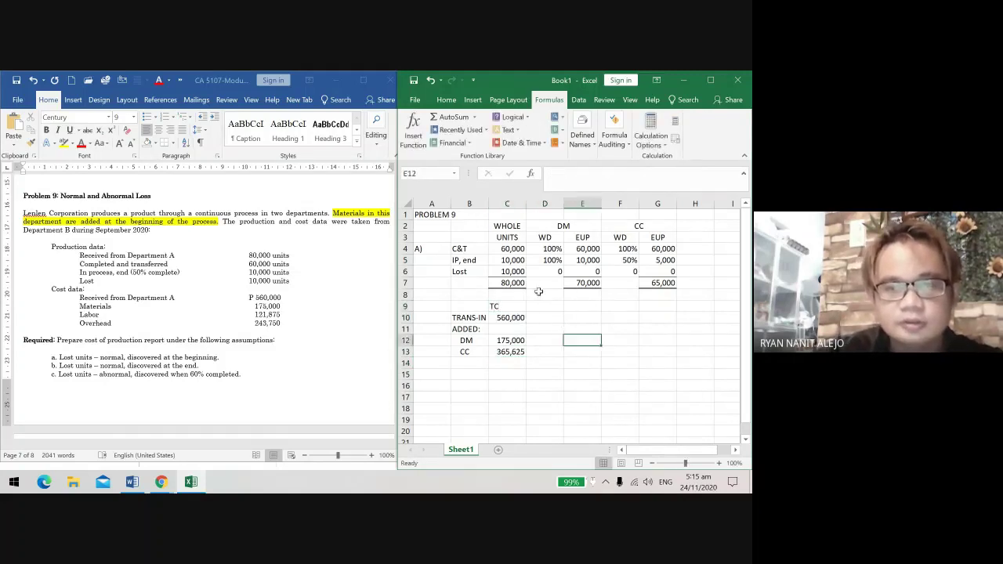
left_click(539, 295)
left_click(537, 305)
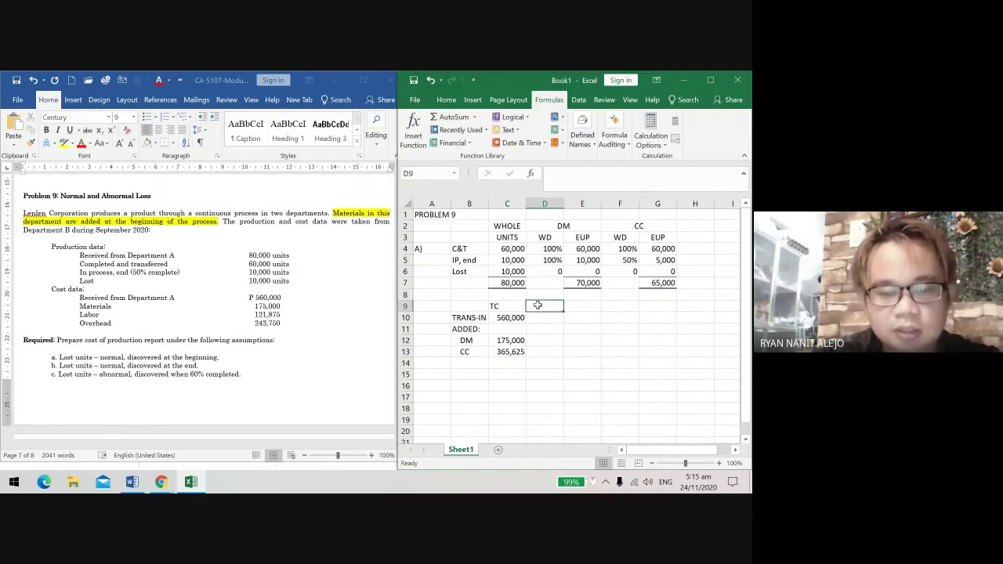
type("UNITS")
key("Tab")
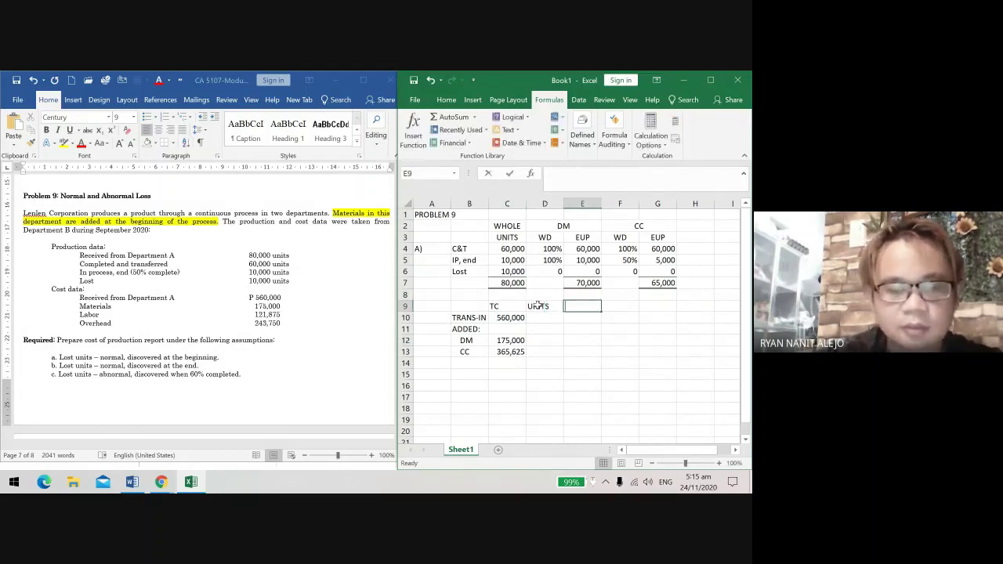
type("UNIT COST")
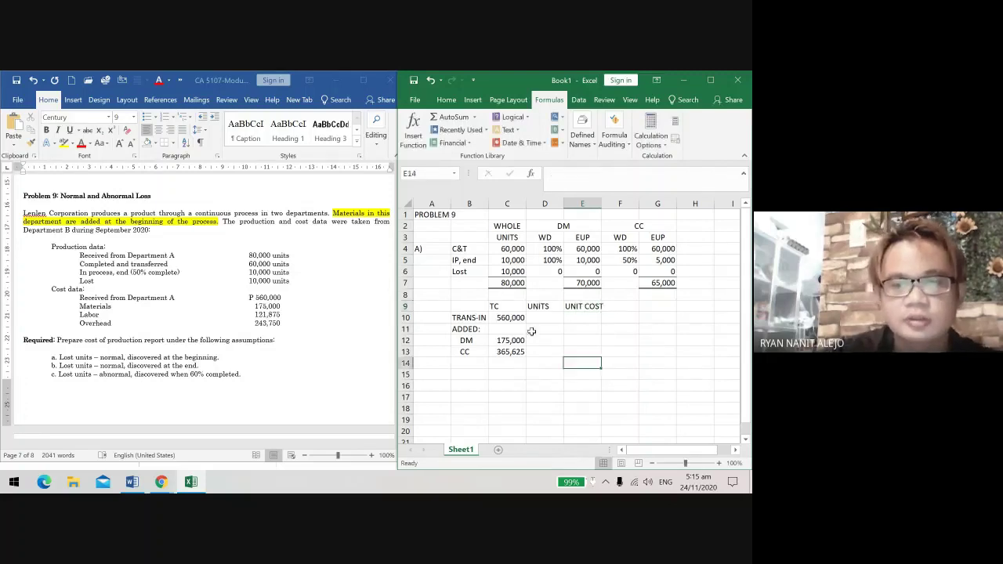
Step: Center the cost section headings in C9:E9
left_click_drag(501, 306, 578, 309)
left_click(445, 100)
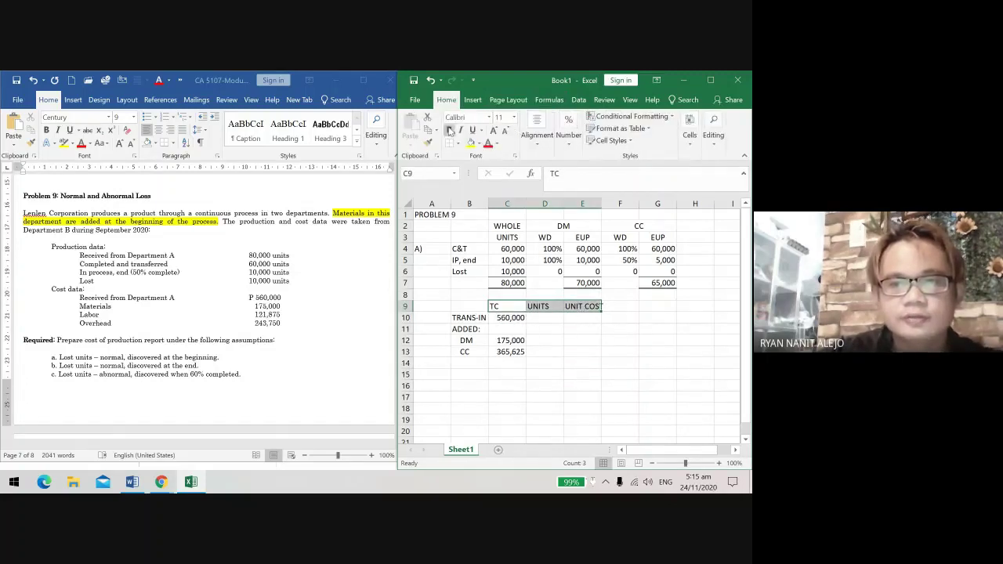
left_click(536, 130)
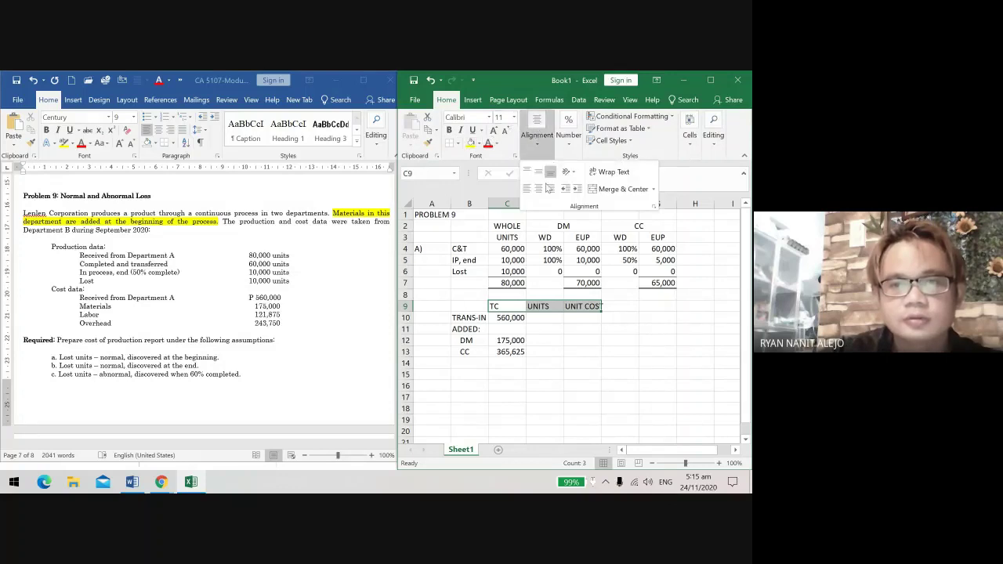
left_click(543, 191)
Step: Enter 70,000 as the TRANS-IN units in D10
left_click(542, 318)
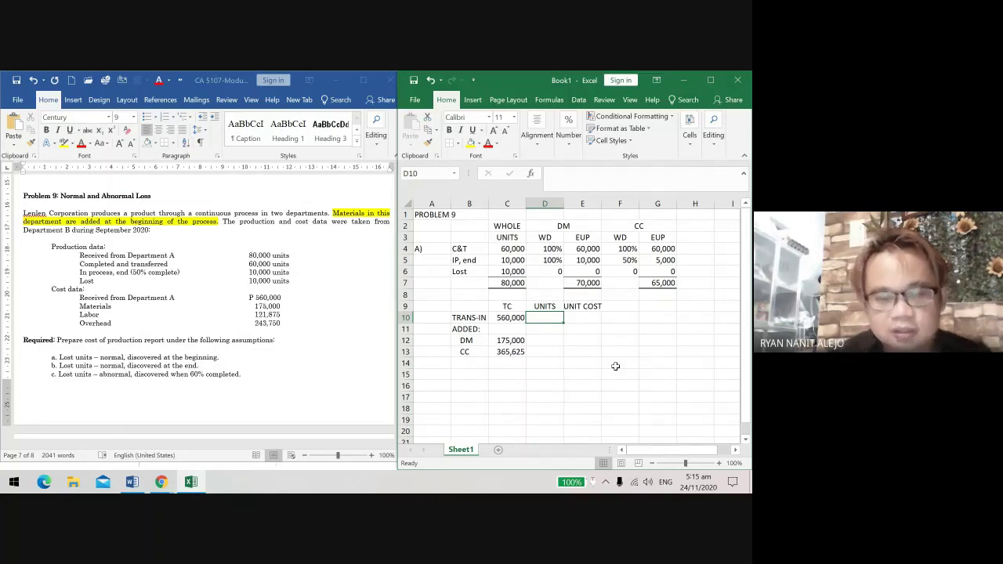
type("7")
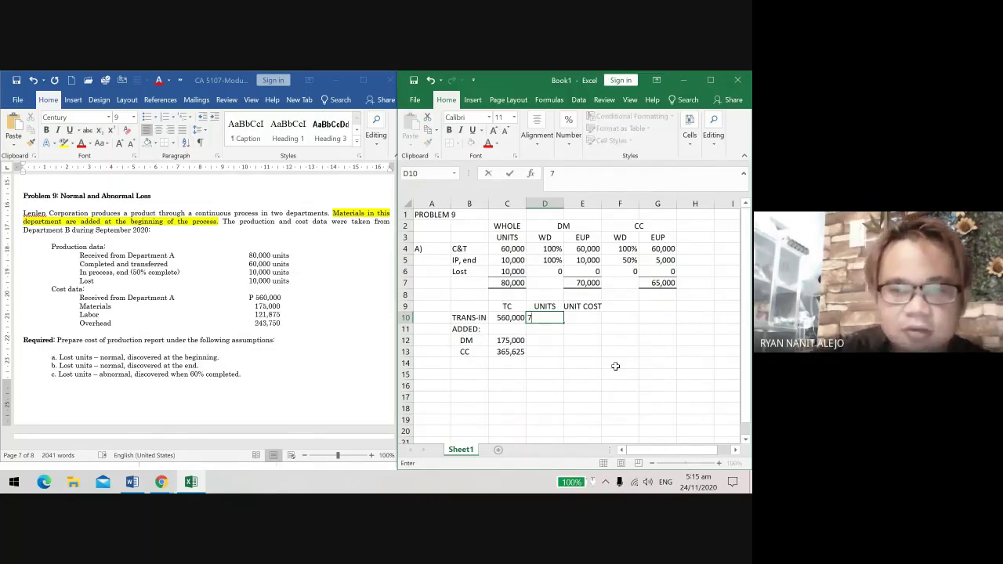
type("0,000")
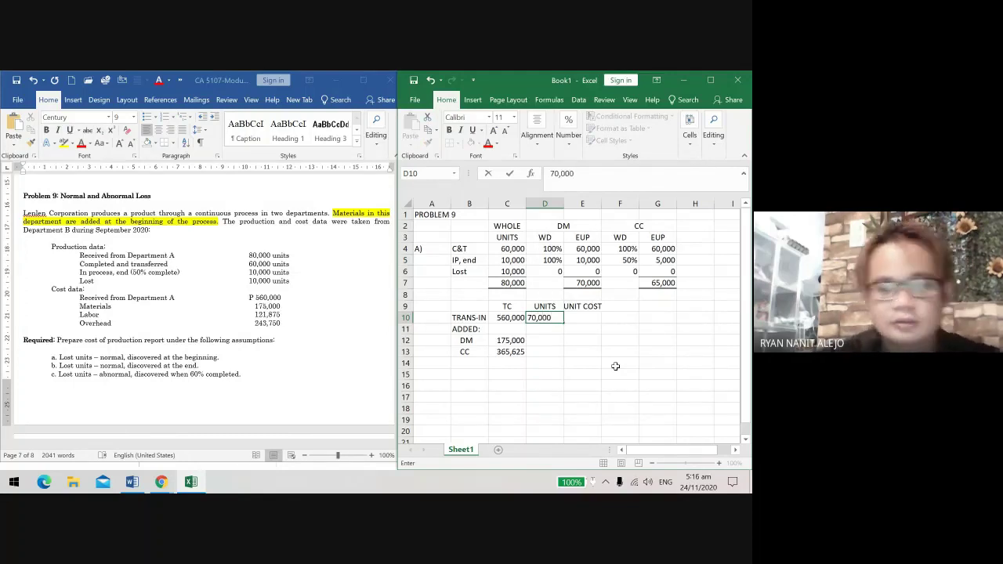
key("Up")
key("Down")
Step: Calculate the TRANS-IN unit cost in E10 with the formula =C10/D10
key("Right")
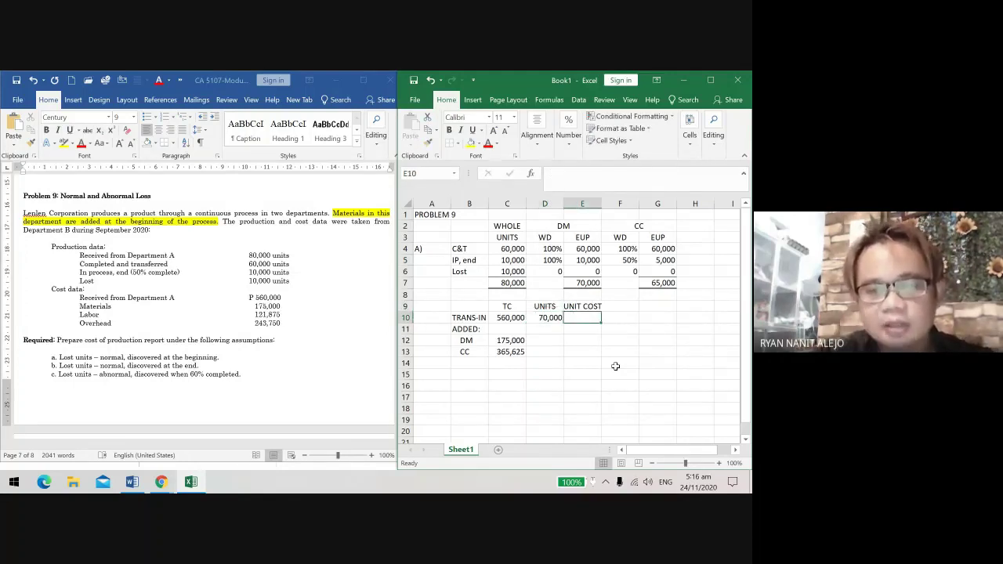
type("=")
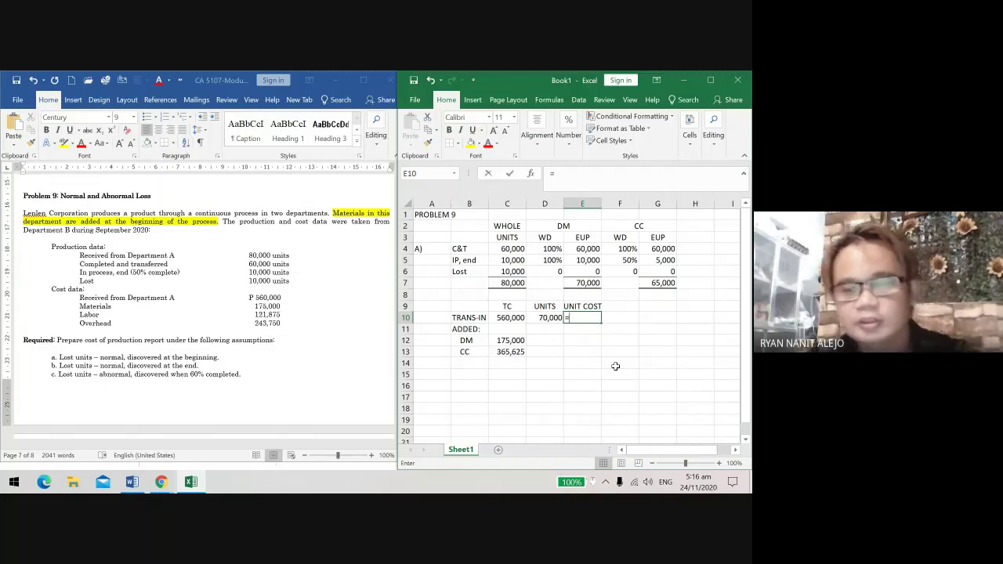
key("Left")
key("Left")
type("/")
key("Left")
key("ctrl+Return")
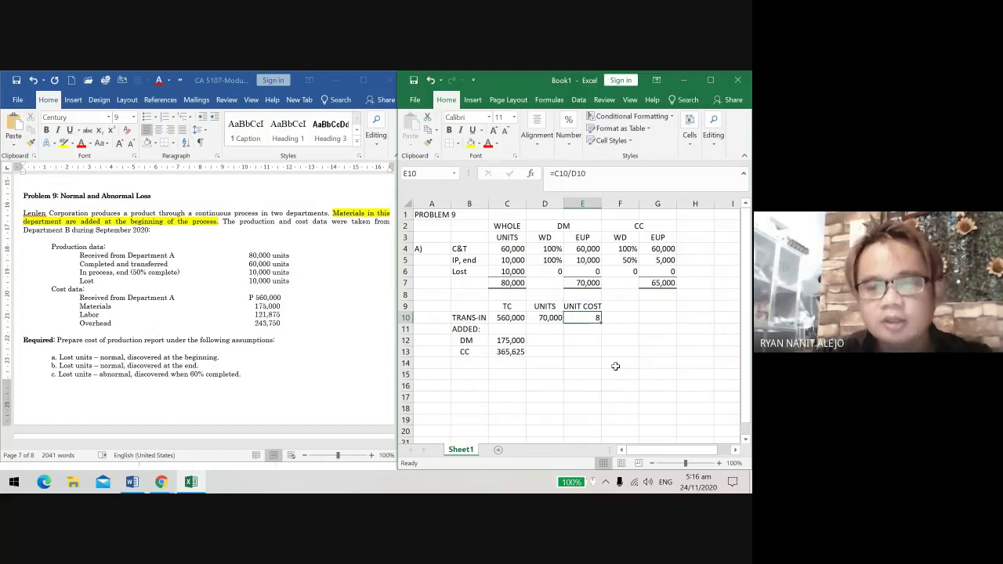
key("Down")
key("Down")
key("Left")
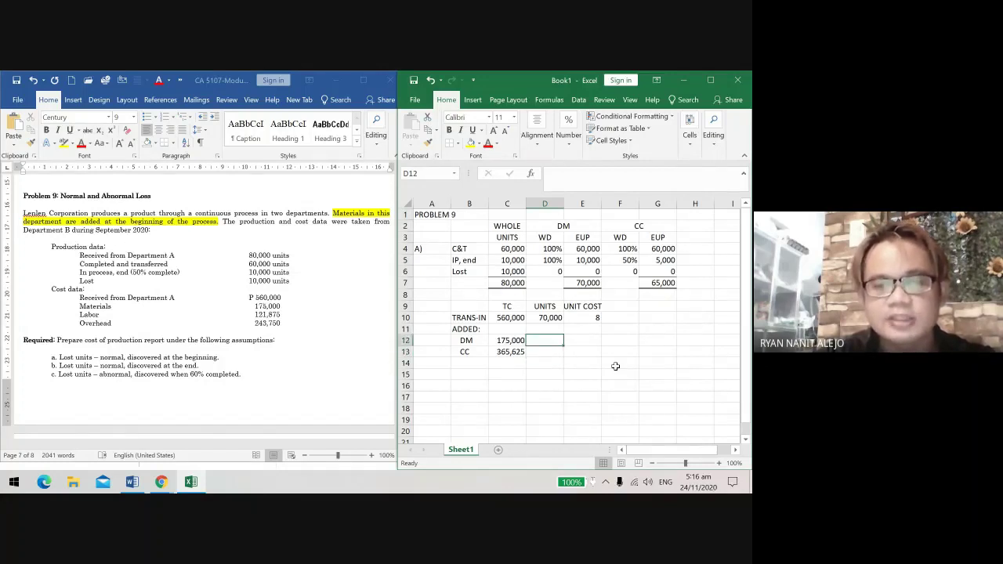
key("Down")
key("Up")
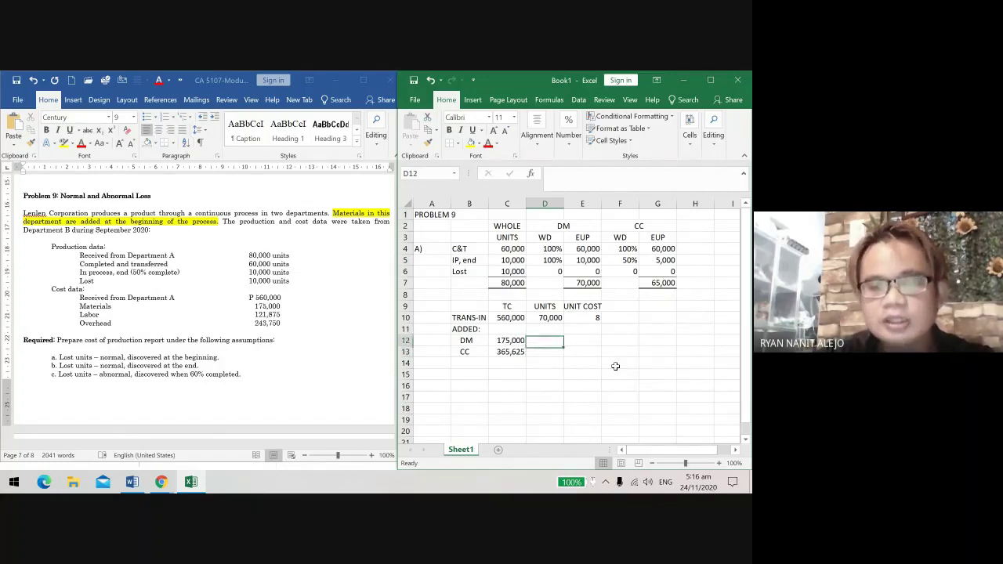
key("Up")
key("Up")
key("Right")
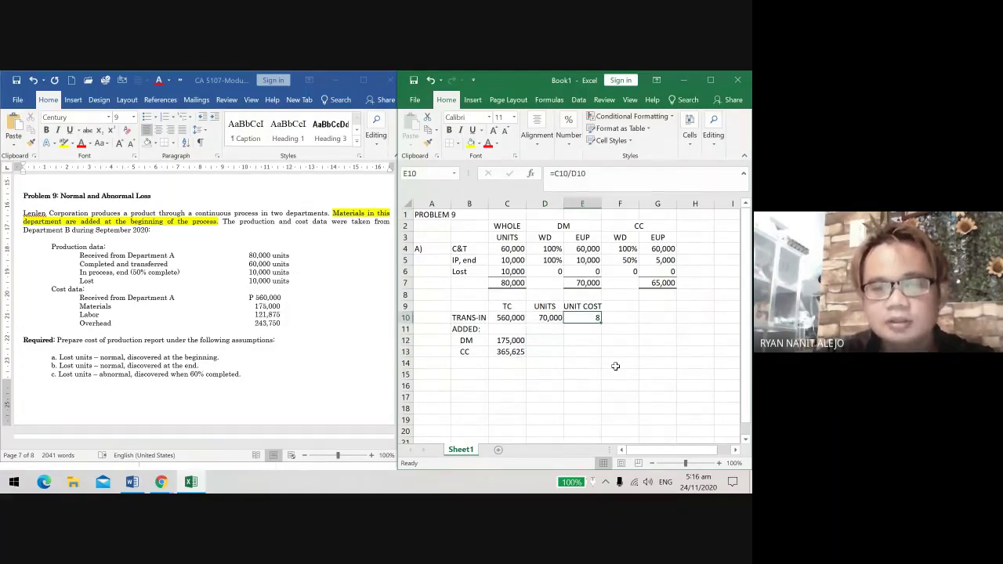
key("Left")
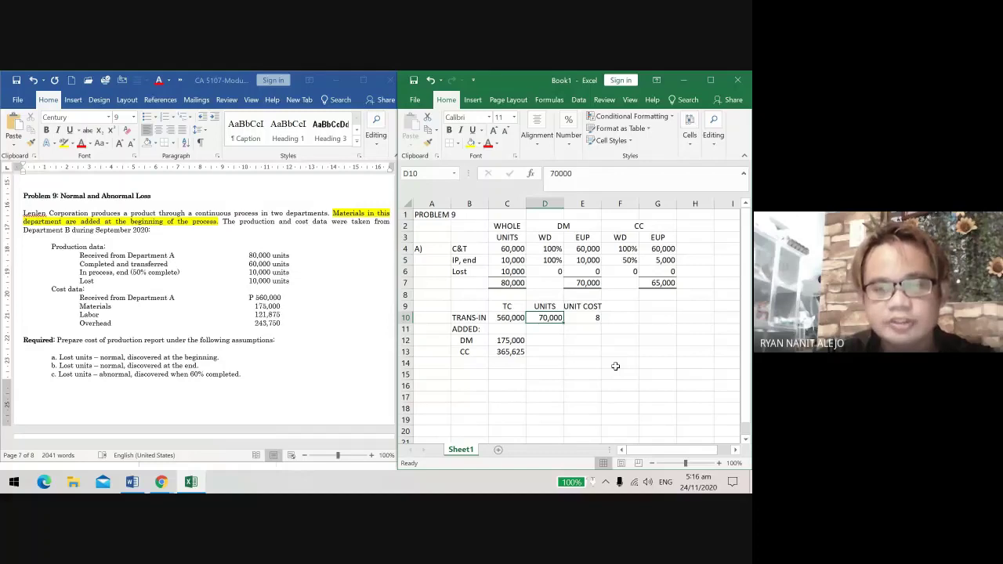
key("Right")
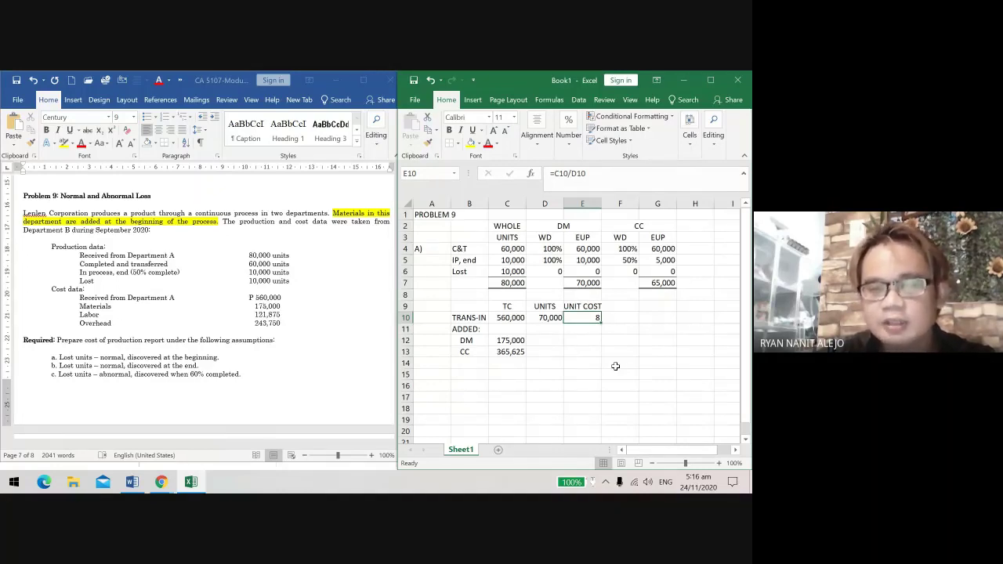
key("Down")
key("Down")
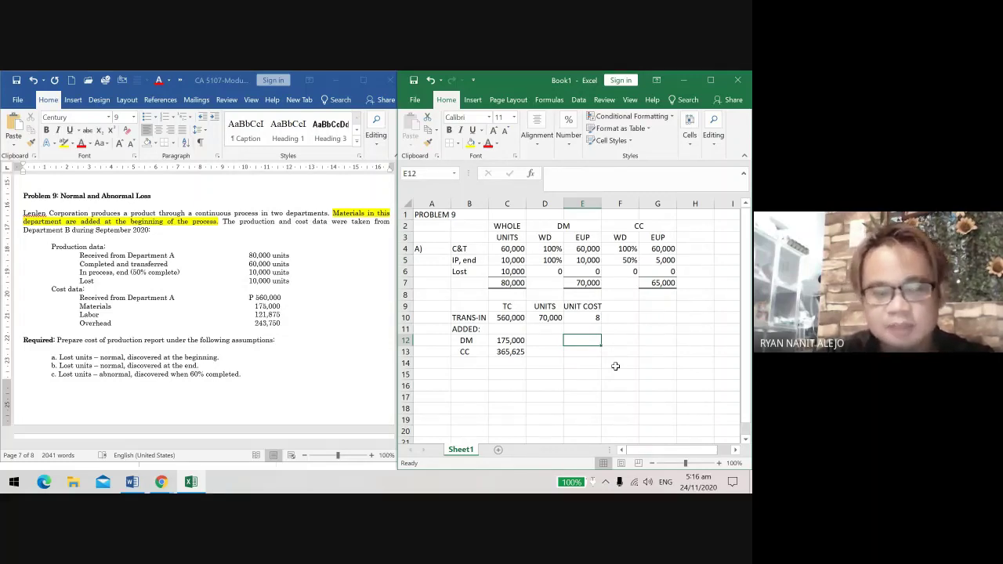
key("Left")
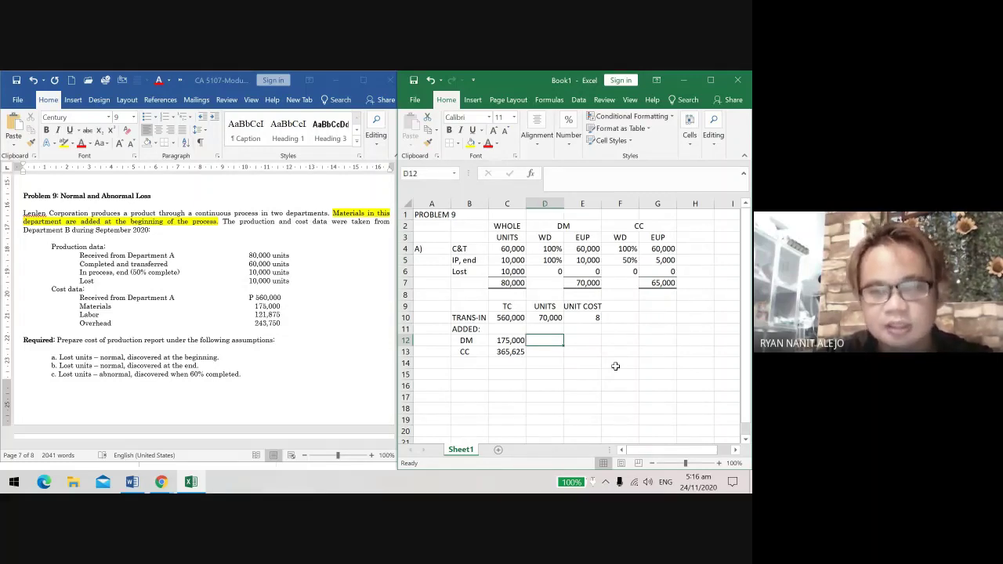
key("Right")
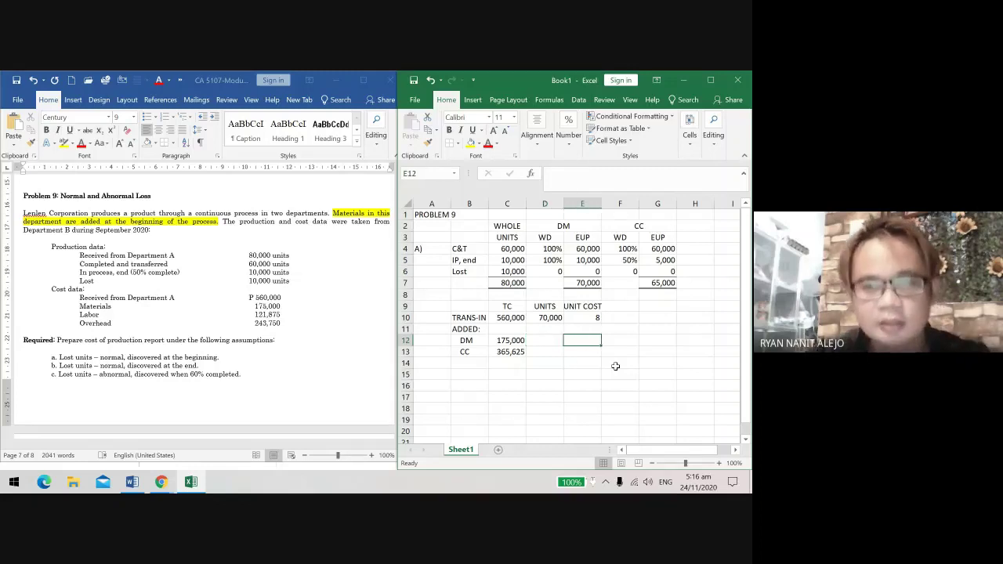
Step: Link the units in D12 to the DM equivalent units total in E7, and D13 to the CC total in G7
key("Left")
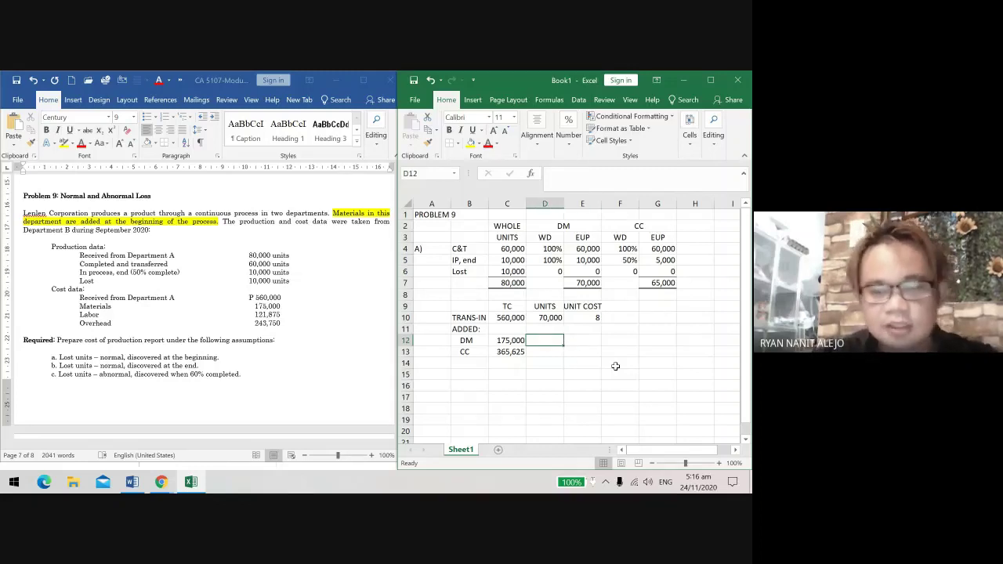
type("=")
left_click(588, 283)
key("Return")
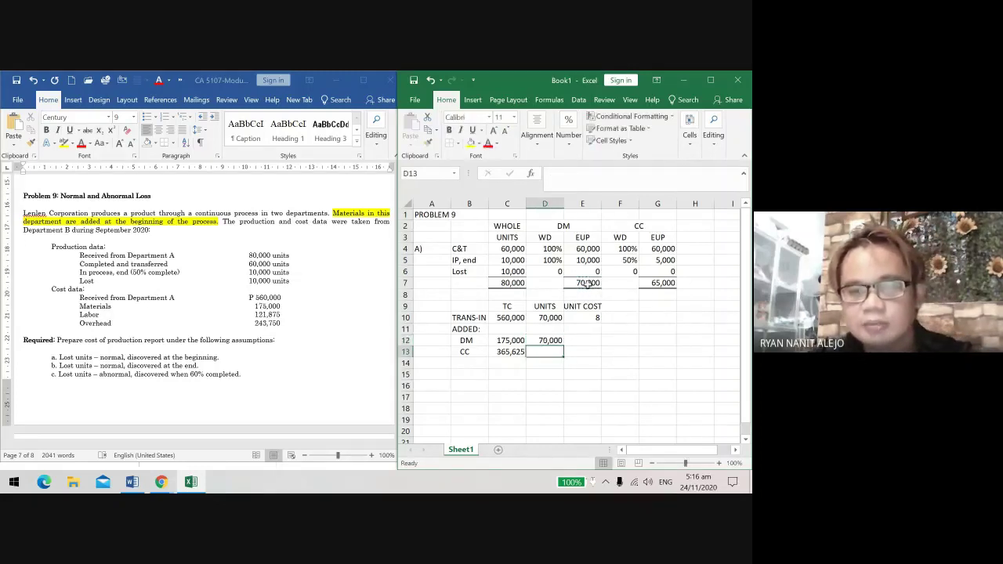
type("=")
left_click(663, 283)
key("Return")
Step: Calculate the DM unit cost in E12 with the formula =C12/D12 and copy it to the CC row in E13
left_click(584, 341)
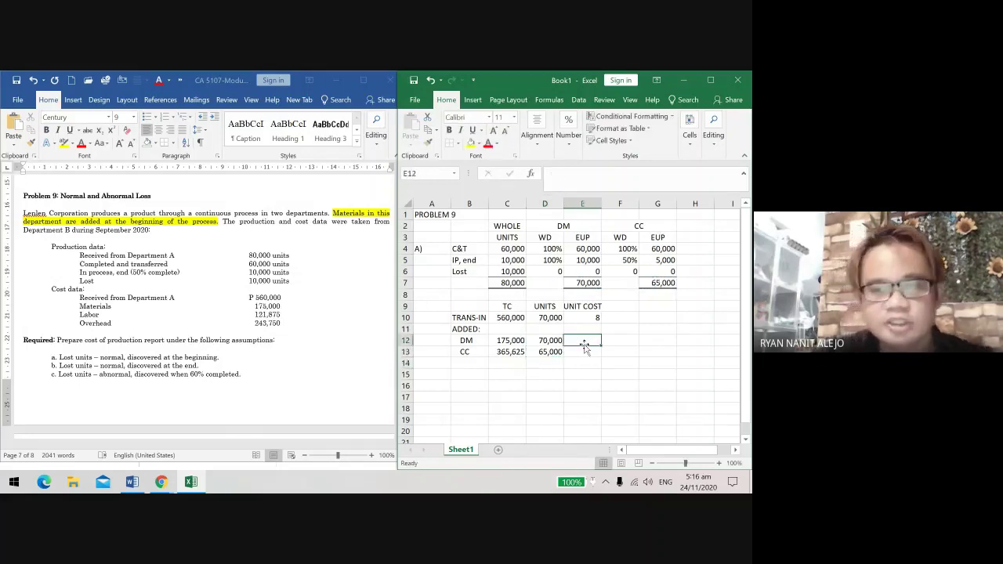
type("=")
left_click(496, 340)
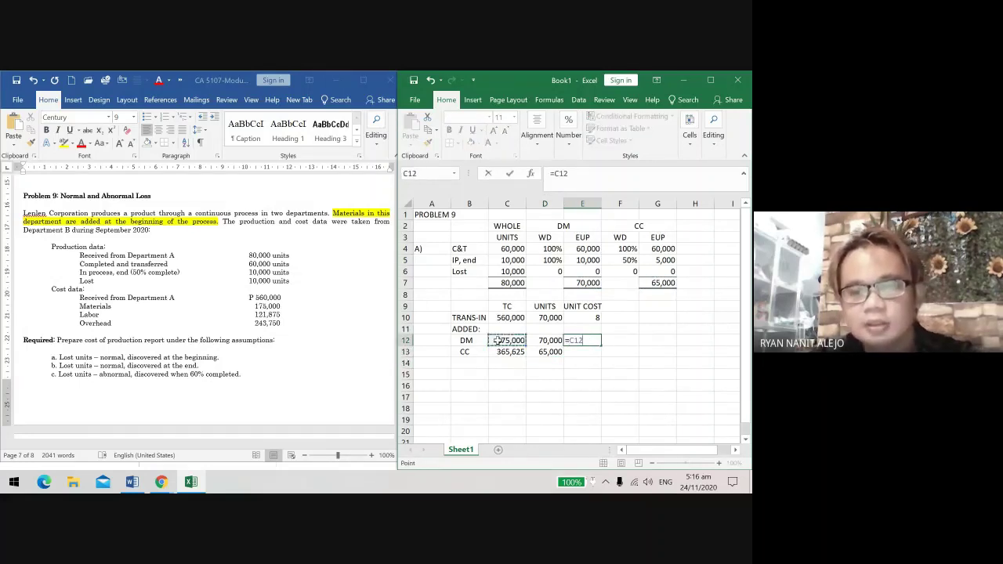
type("/")
left_click(548, 341)
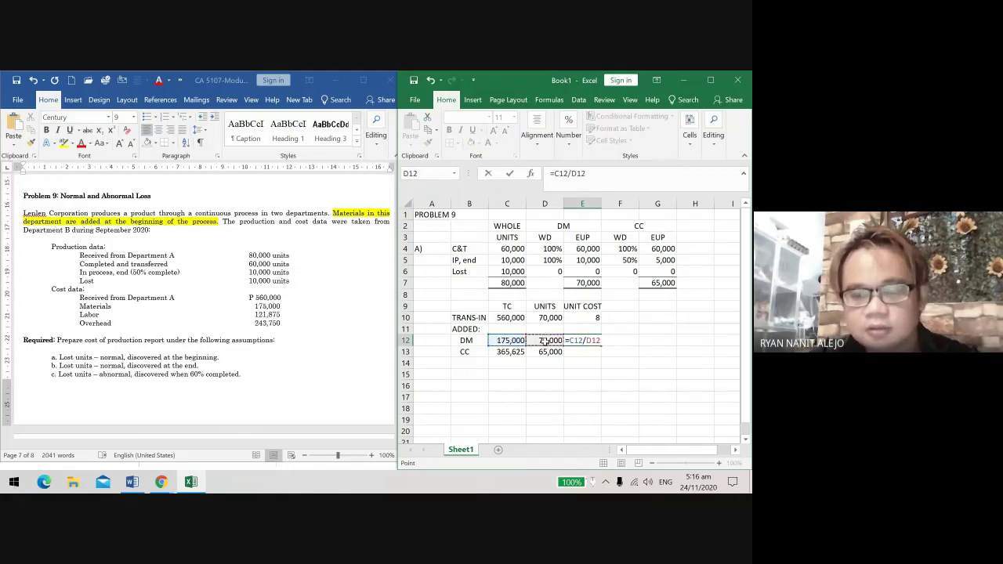
key("Return")
left_click(591, 340)
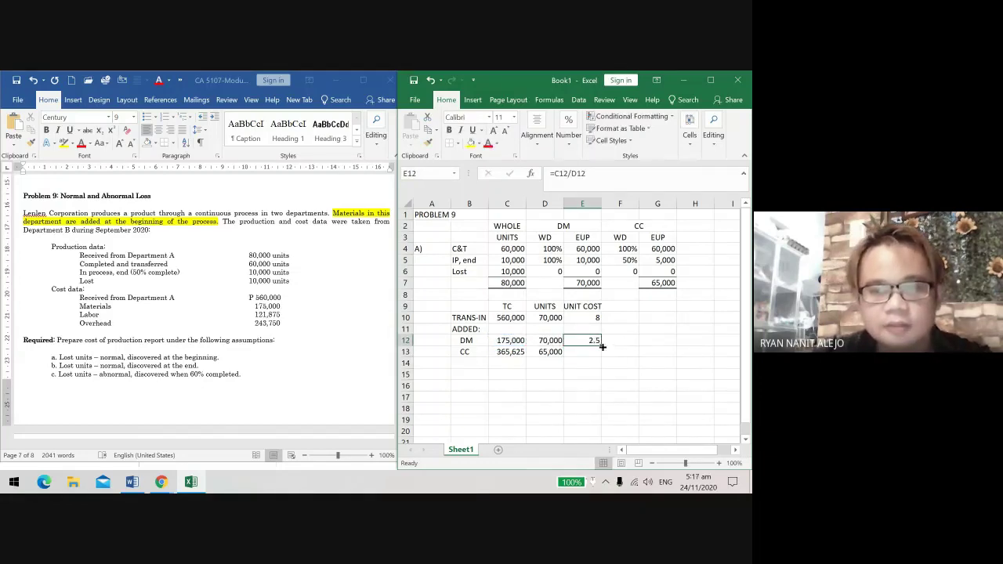
left_click_drag(601, 345, 599, 357)
left_click(588, 352)
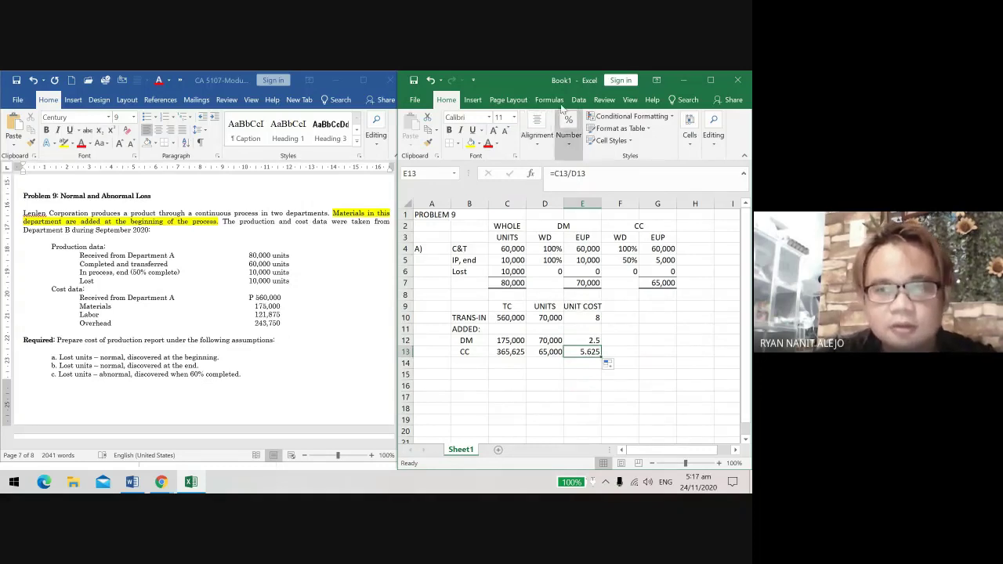
Step: Give E14 a top and double bottom border and total the unit costs E10:E13 in it
left_click(712, 80)
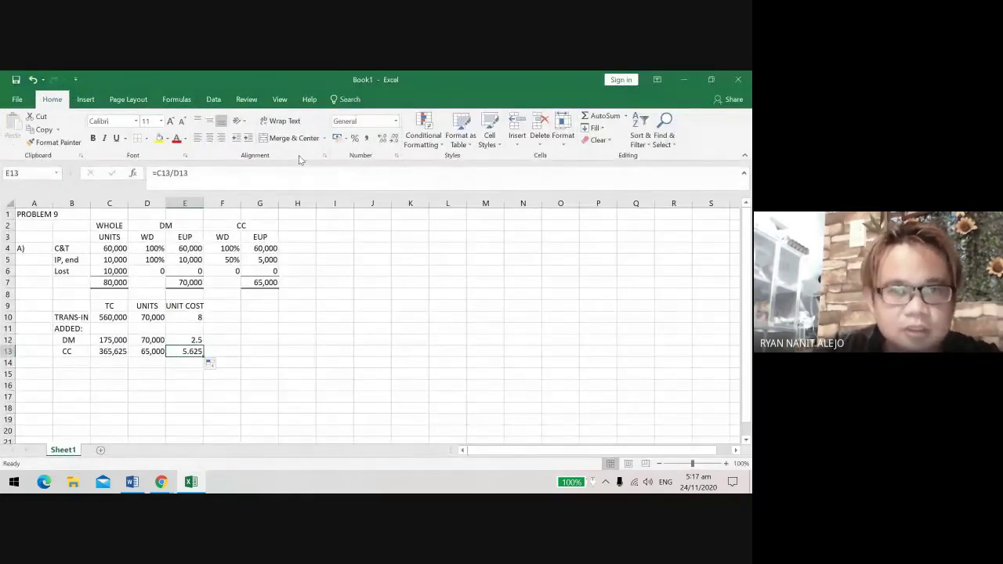
left_click(188, 374)
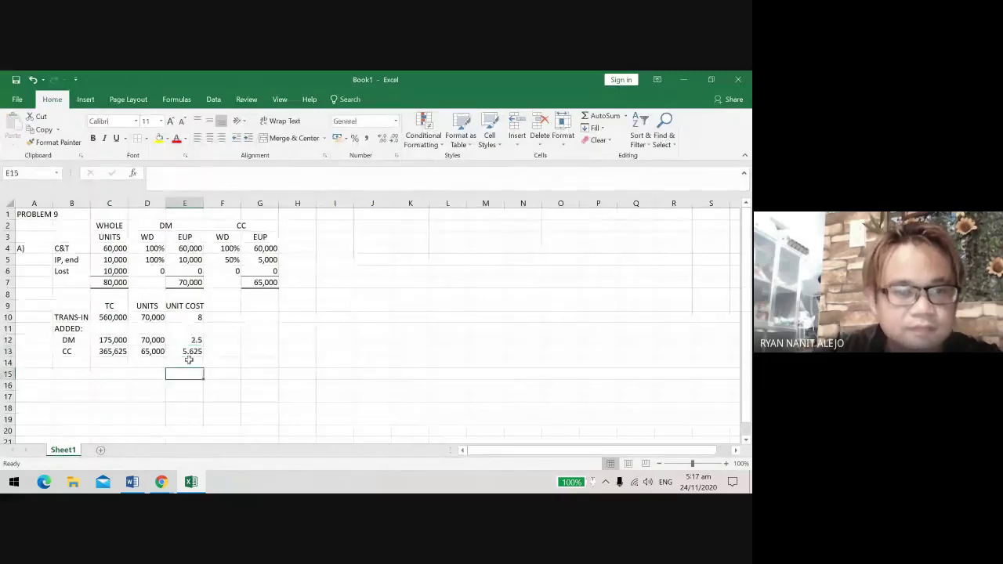
left_click(189, 361)
left_click(146, 138)
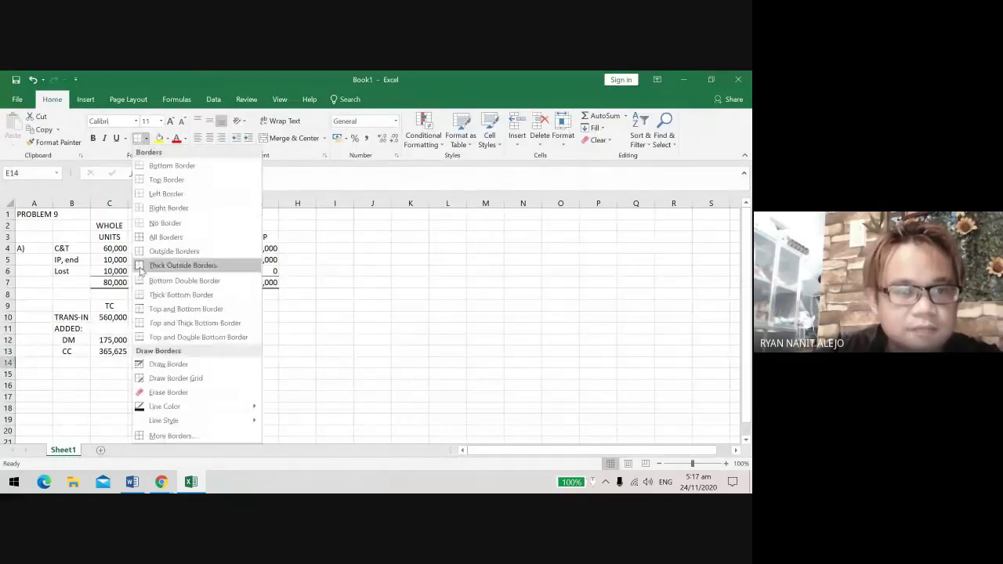
left_click(166, 339)
left_click(585, 116)
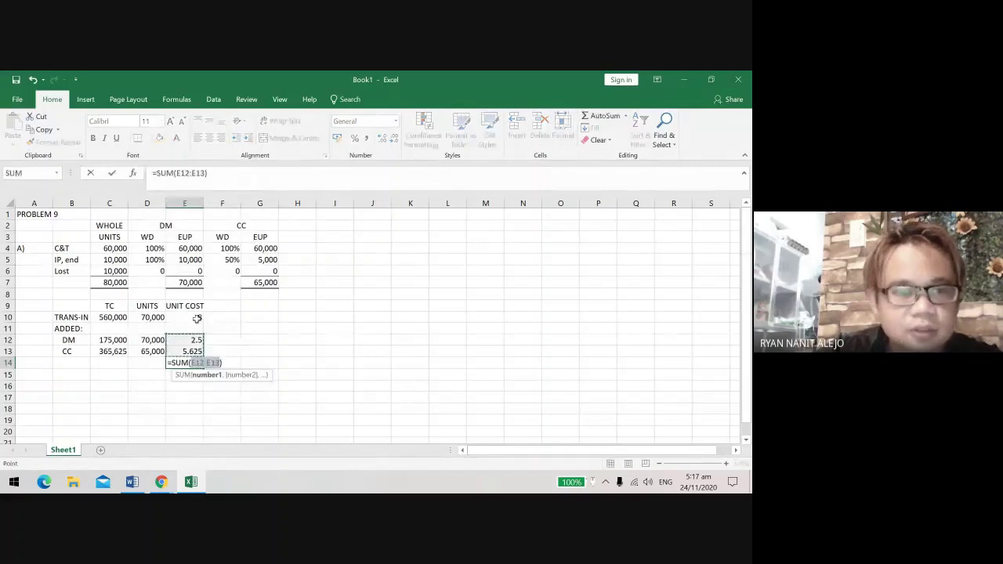
left_click_drag(196, 318, 192, 351)
key("Return")
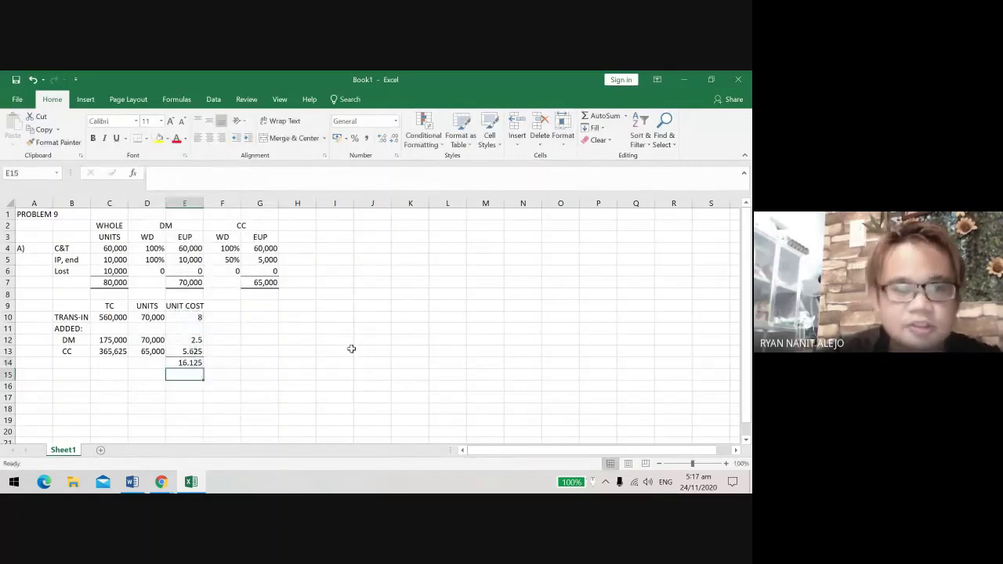
left_click(717, 81)
Step: Enter the row labels C&T in B16 and IP, end in B17 below the unit costs
left_click(458, 387)
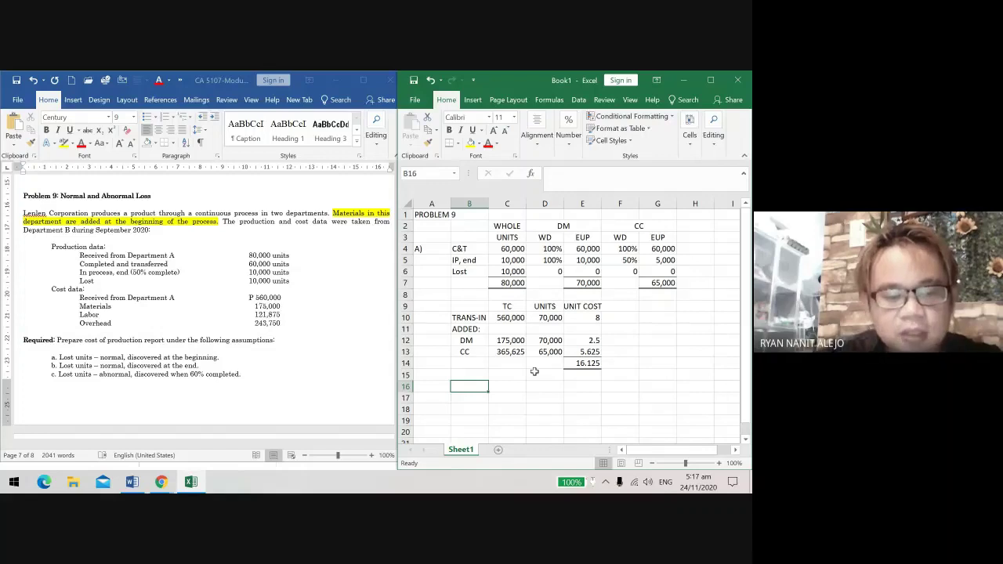
type("C&T")
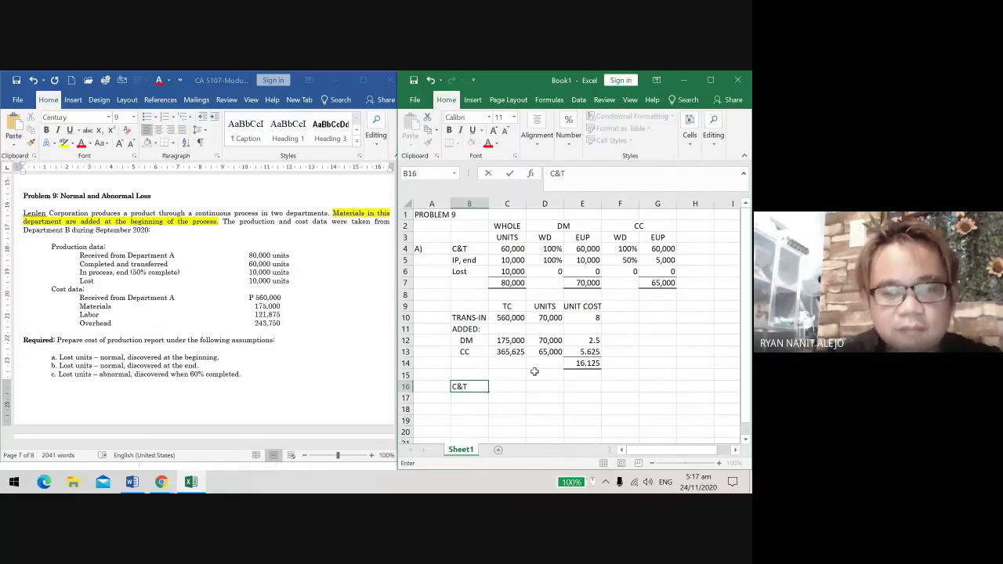
key("Return")
type("IP,")
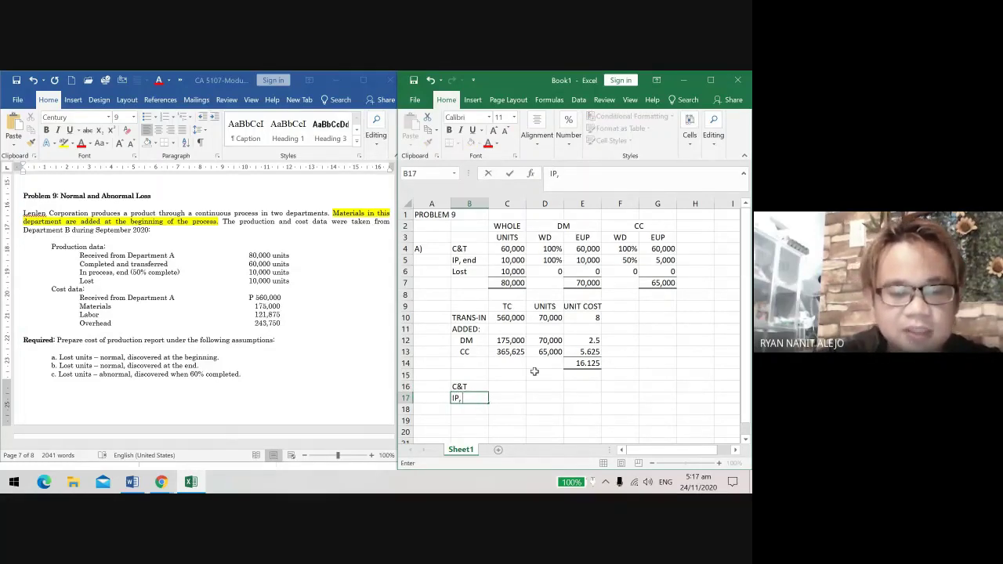
type(" end")
key("Return")
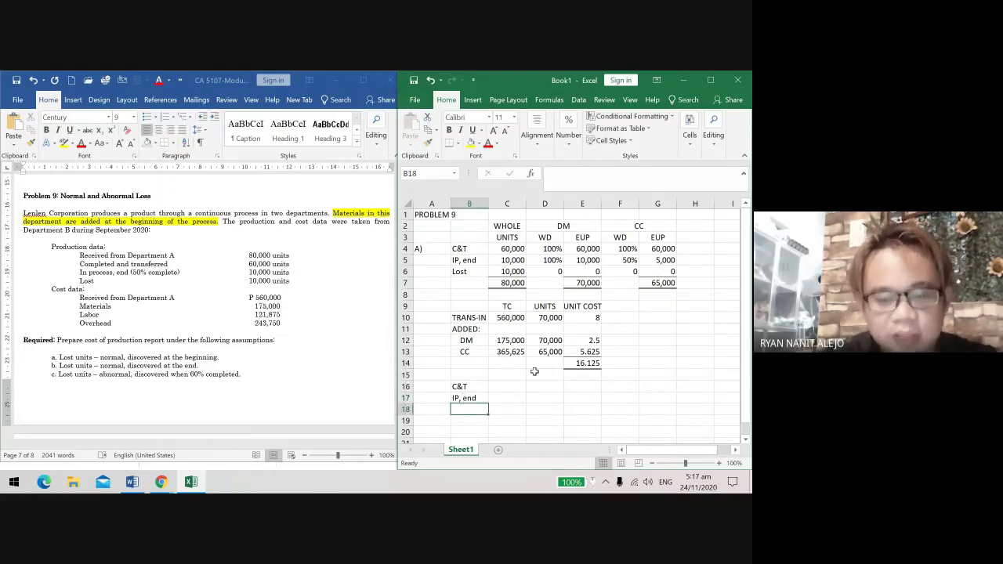
type("Lost")
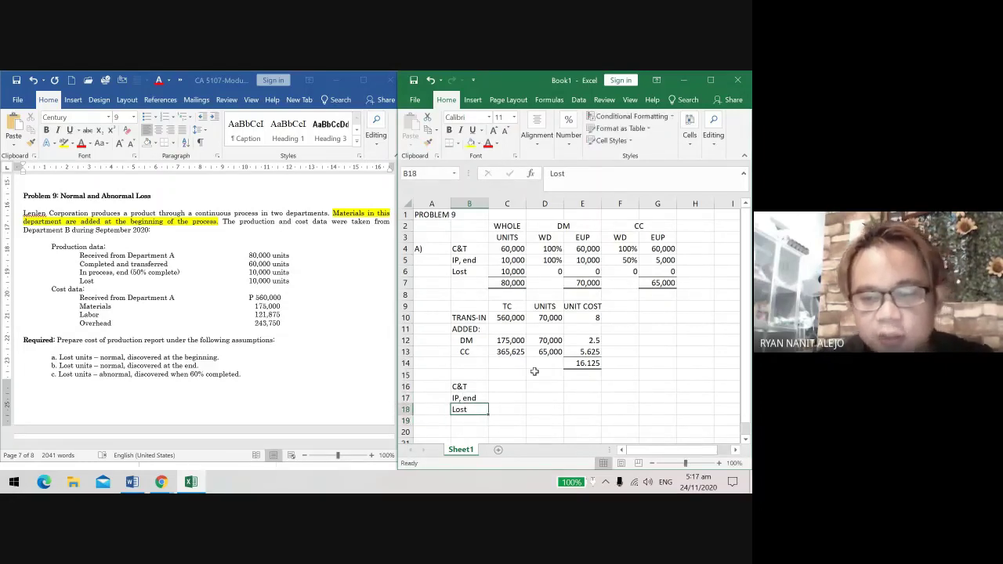
key("Escape")
key("Up")
key("Up")
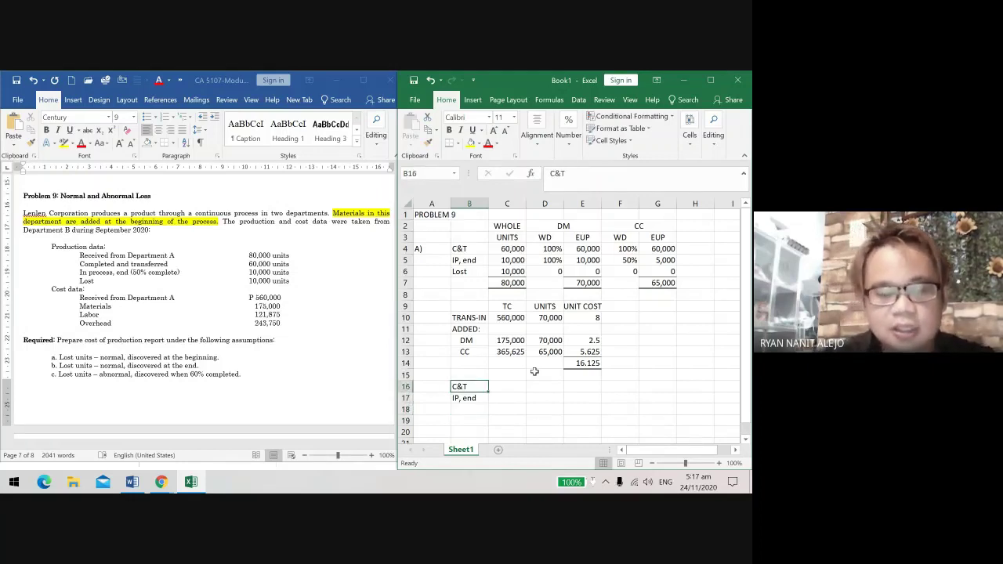
key("shift+Down")
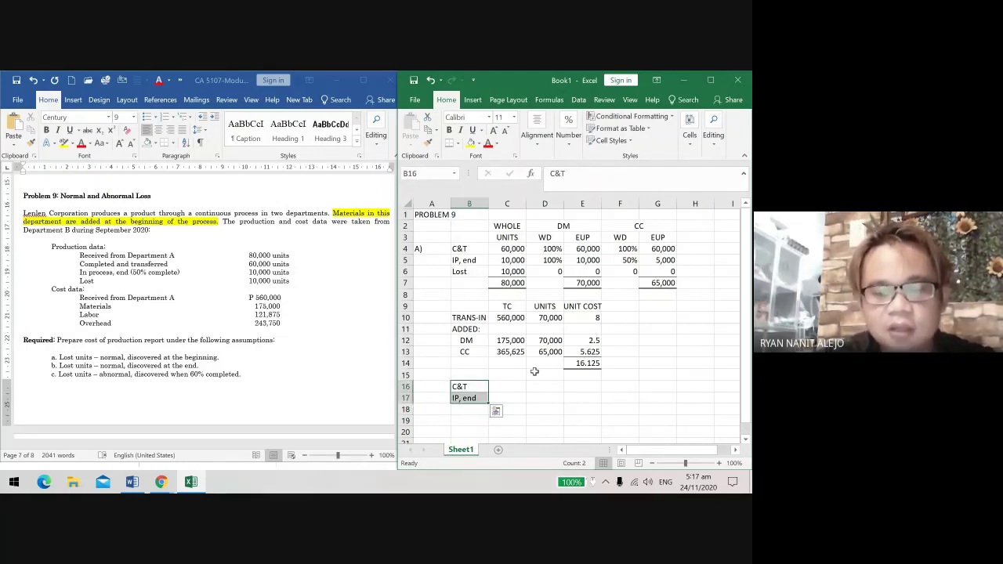
key("Right")
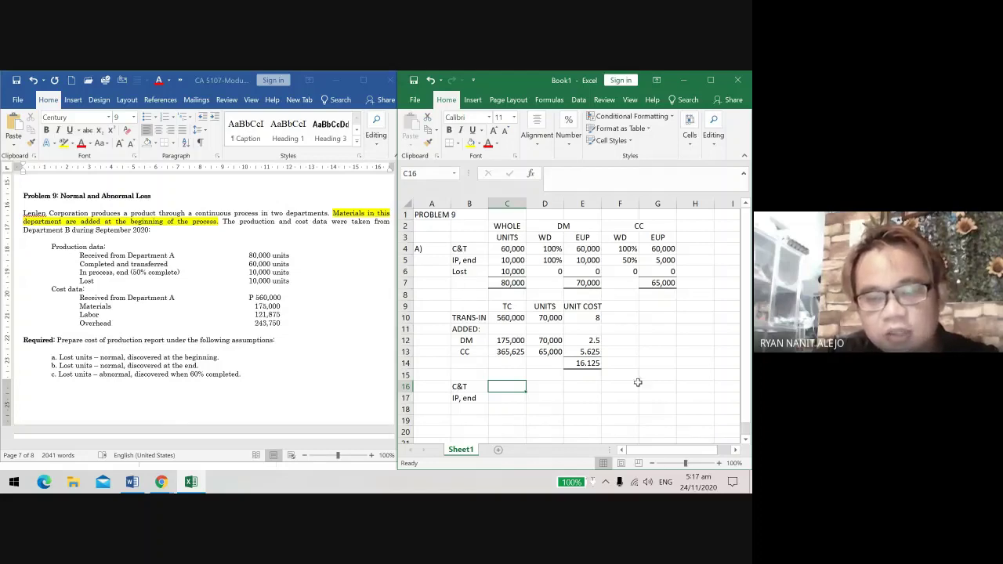
Step: Highlight the Lost row's equivalent units in E6 and G6 with a yellow fill
left_click(593, 272)
left_click(661, 271, "ctrl")
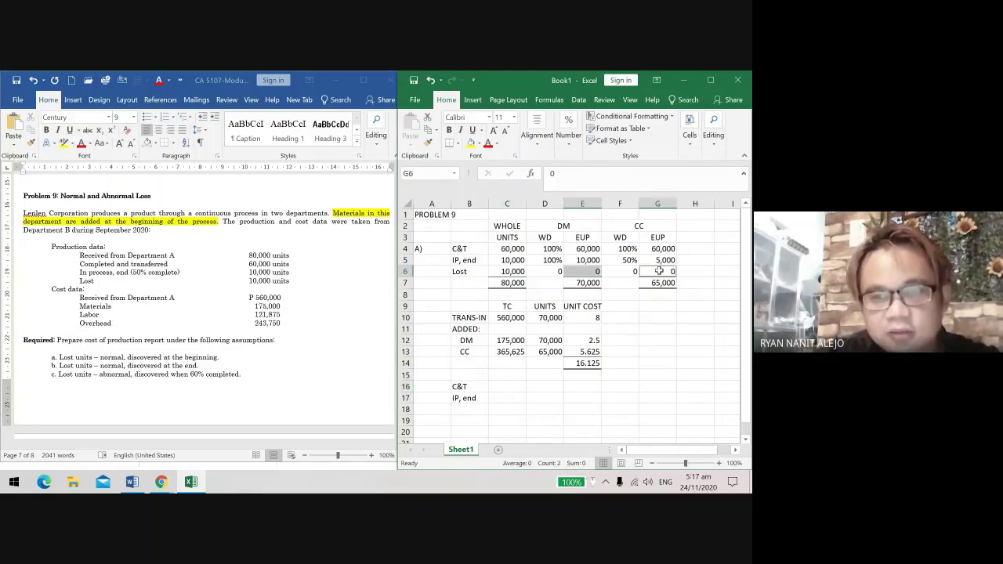
left_click(470, 145)
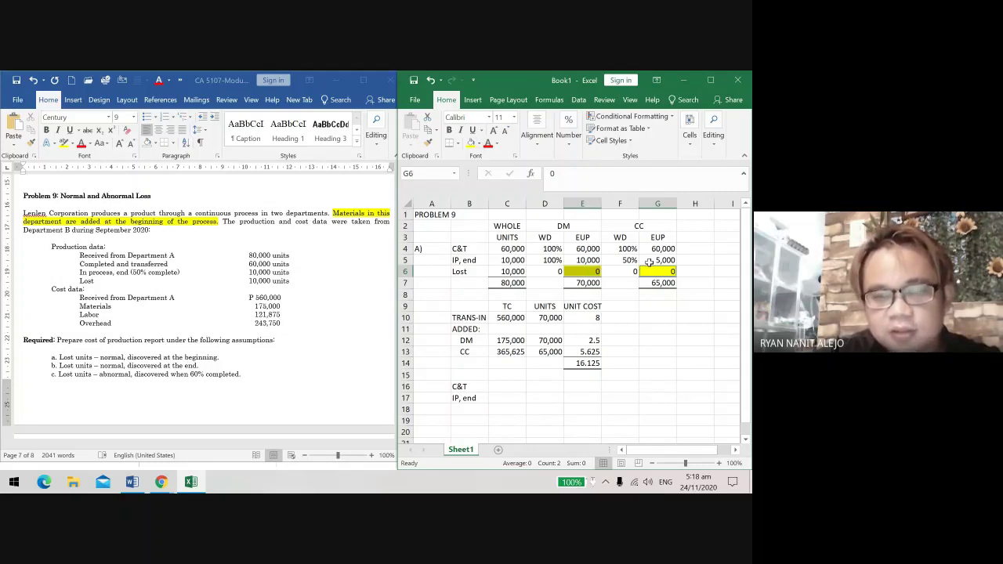
Step: Enter the computation text (60,000 x P16.125) in C16 for the C&T row
left_click_drag(480, 386, 474, 399)
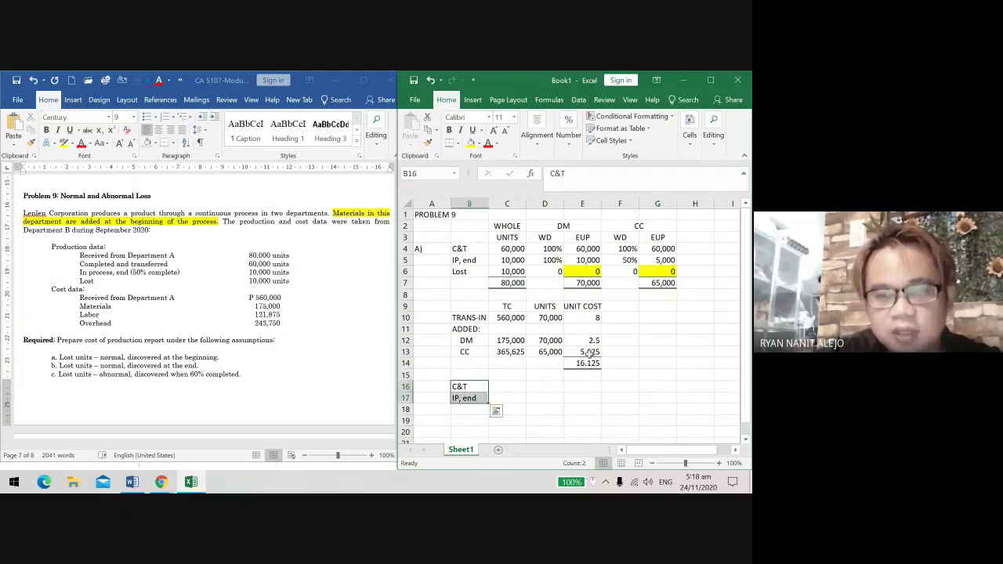
left_click(576, 318)
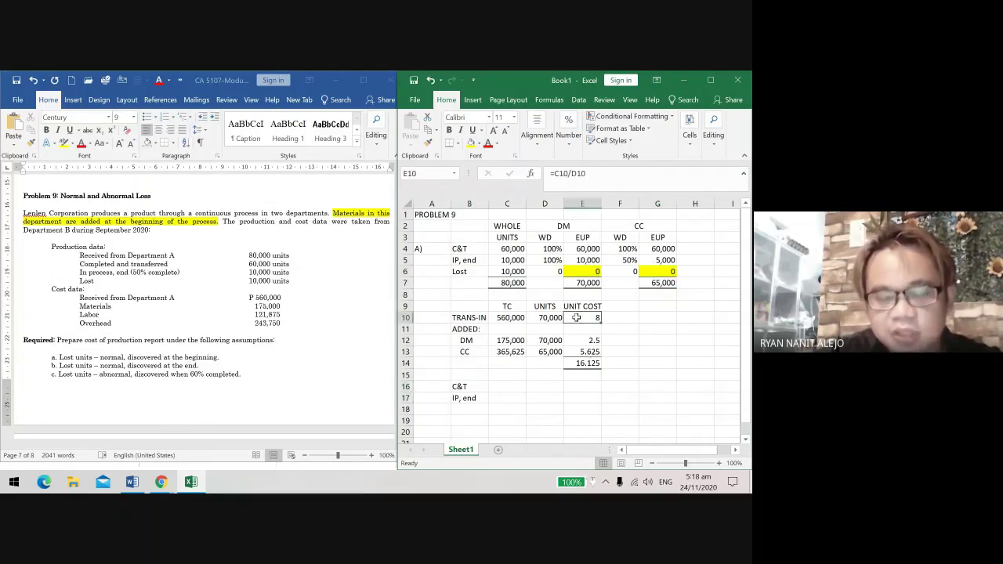
left_click(512, 387)
type("(")
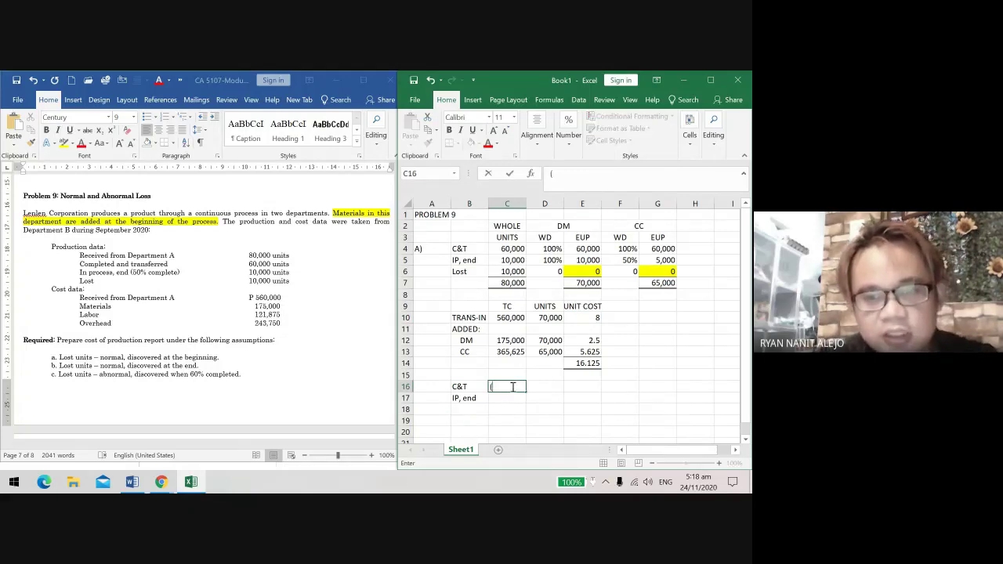
type("60,000")
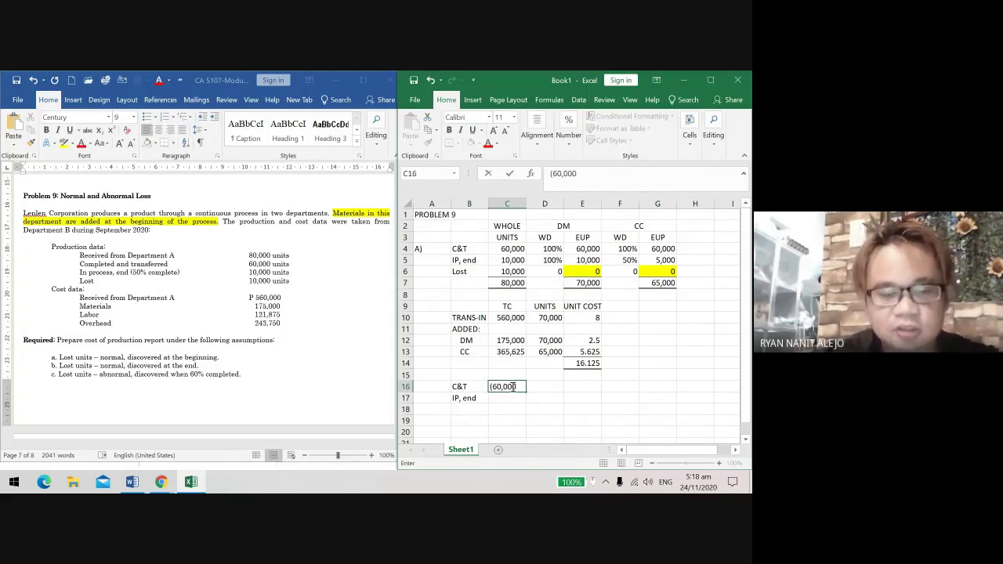
type(" x")
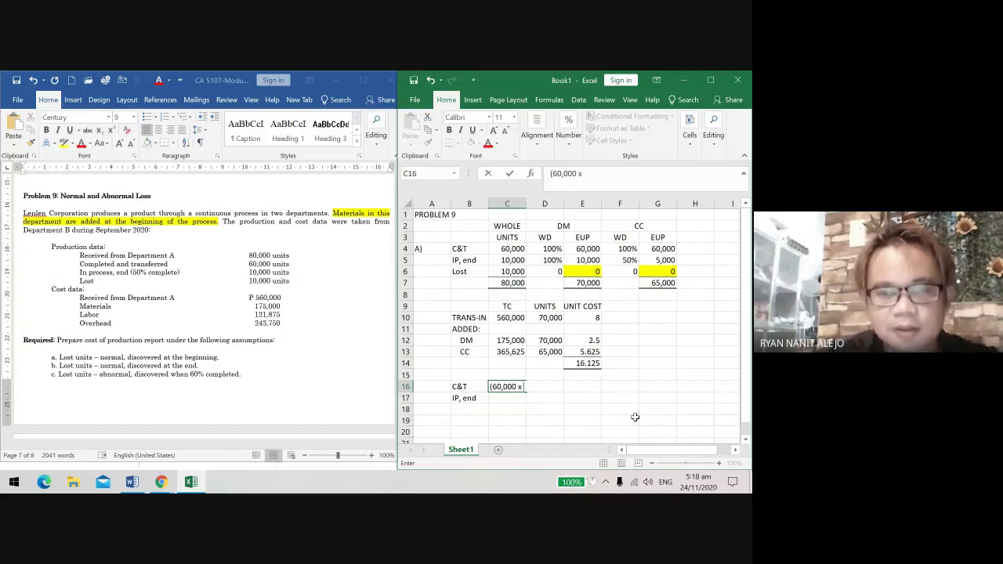
type(" P16")
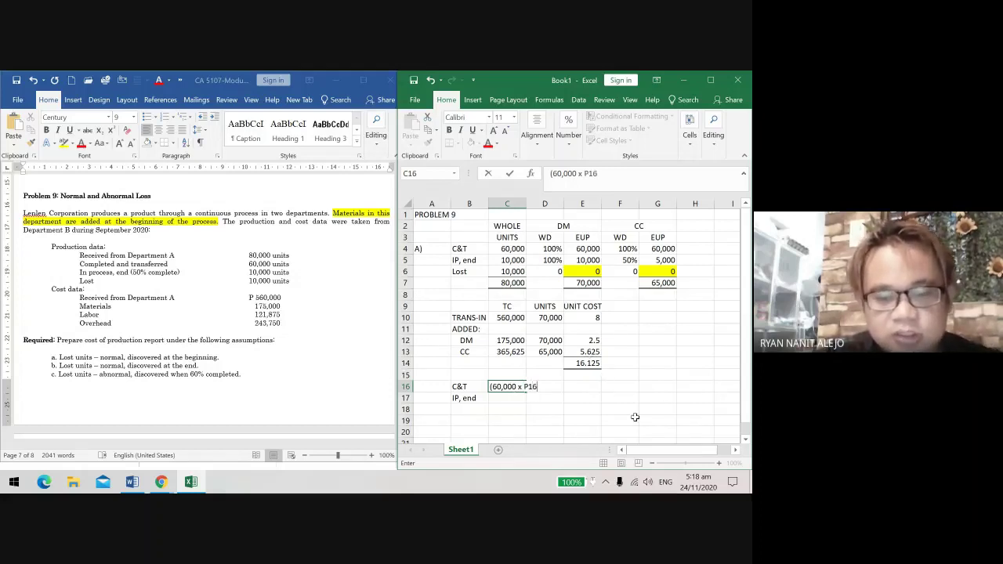
type(".125")
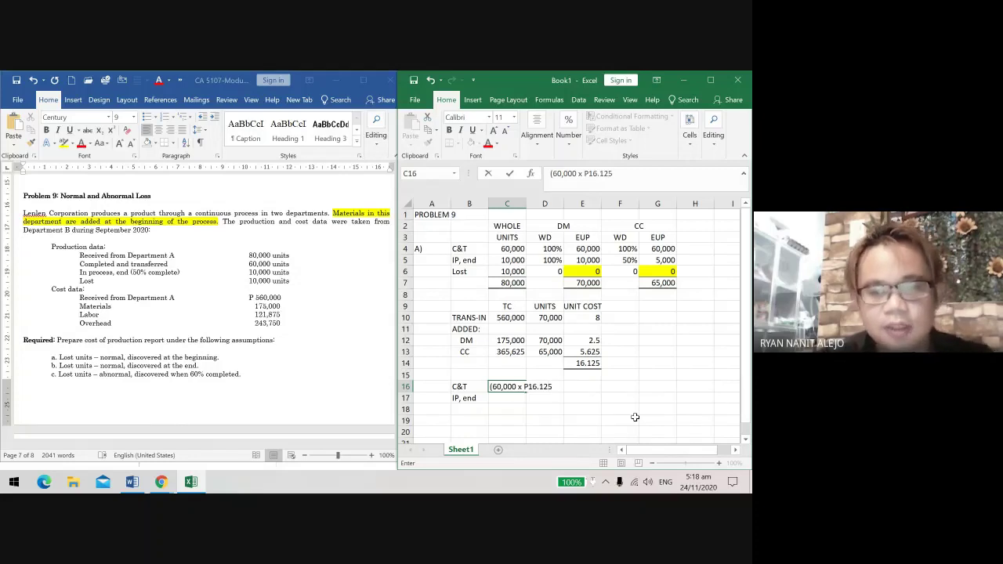
type(")")
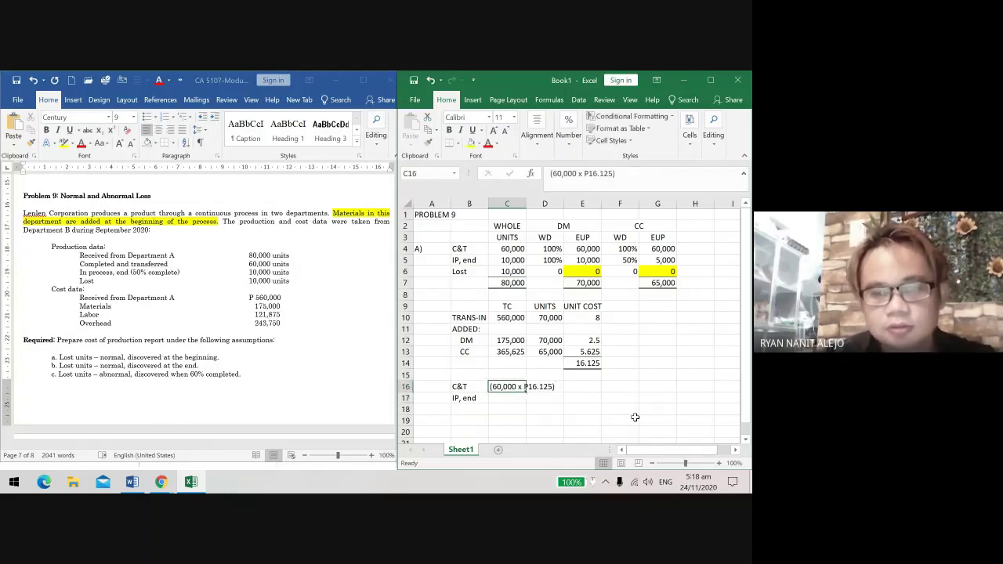
Step: Calculate the C&T cost in F16 with the formula =60000*16.125
key("Right")
key("Right")
key("Right")
type("=")
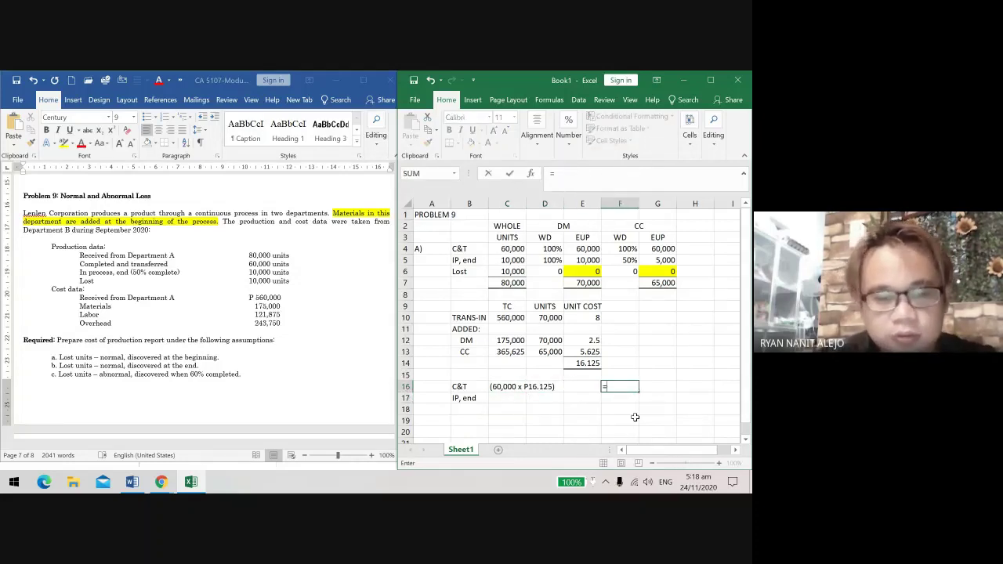
type("60000")
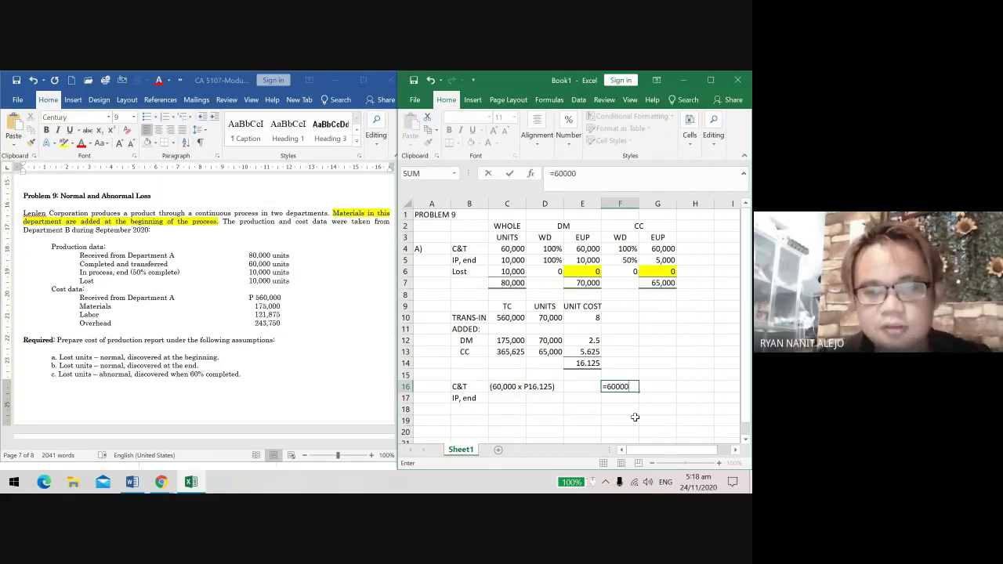
type("*")
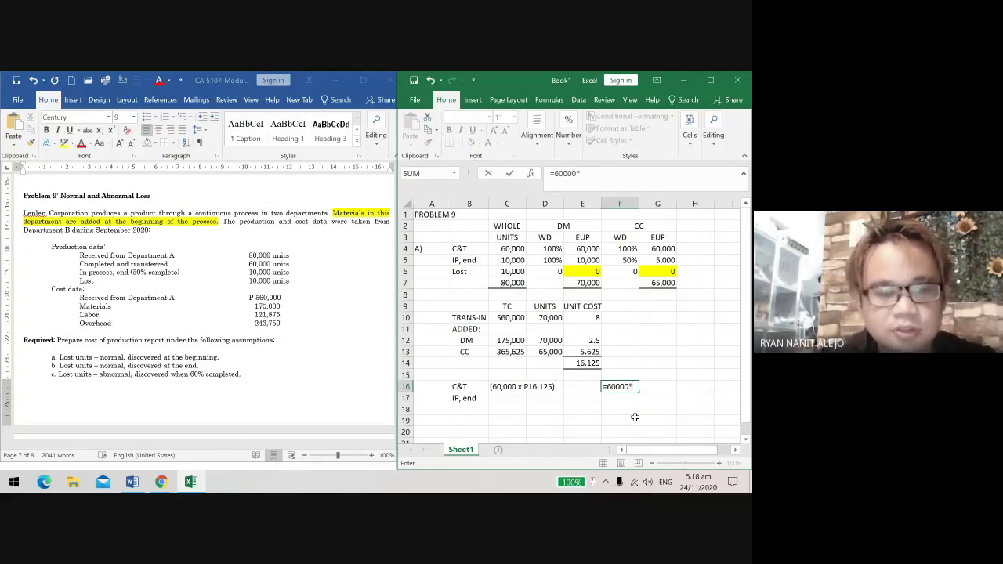
type("16.125")
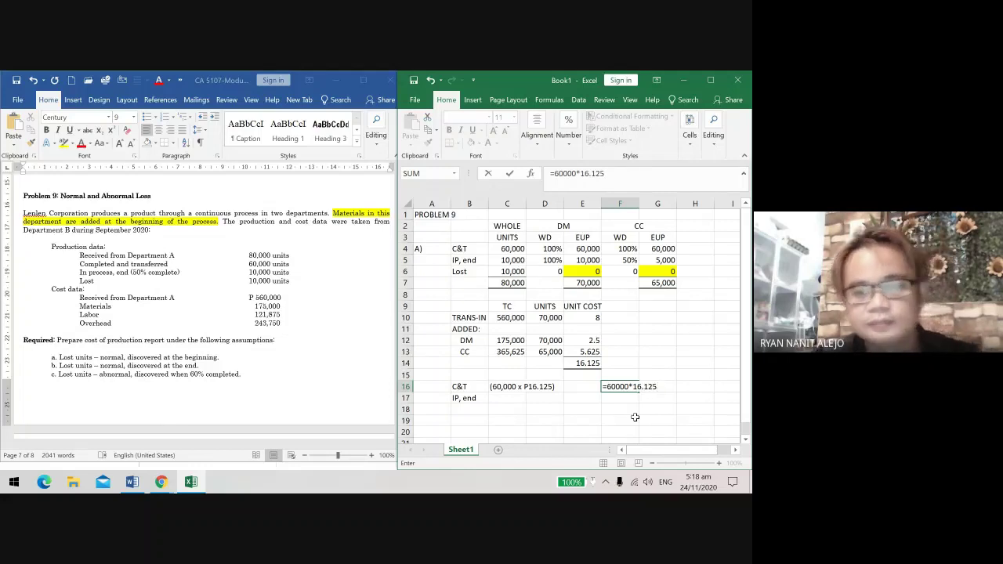
key("Return")
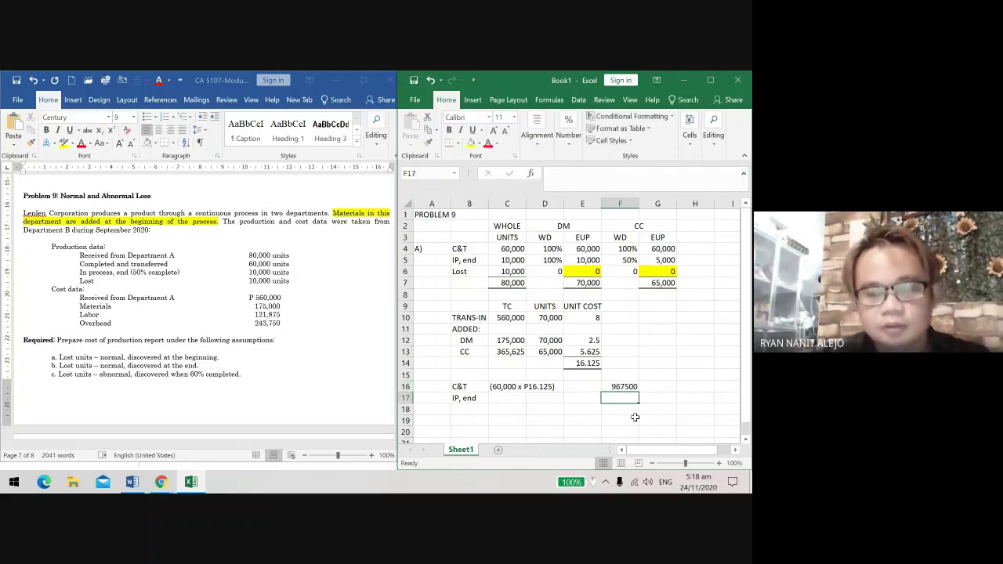
key("Up")
key("Down")
key("Left")
key("Left")
key("Left")
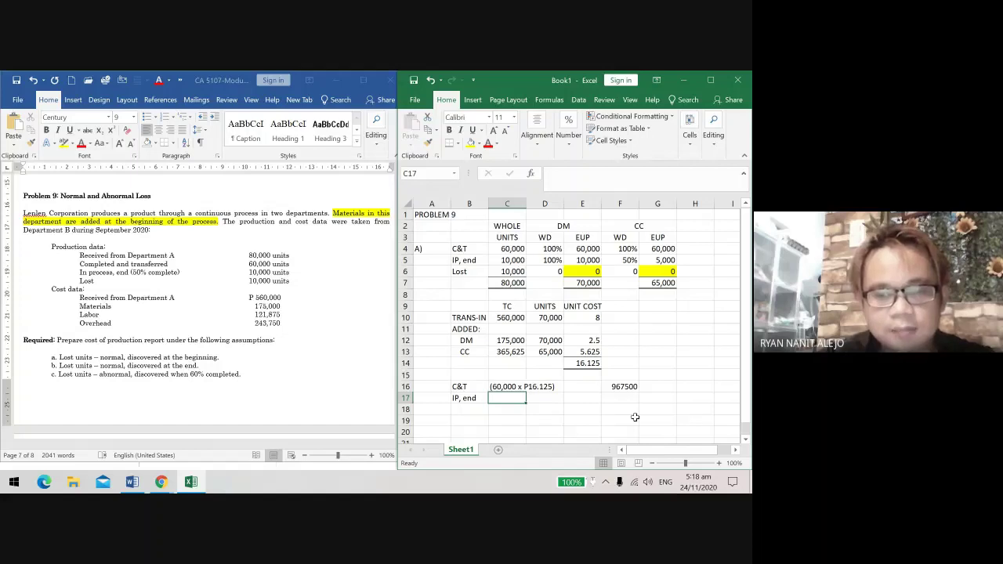
Step: Highlight the C&T row's whole and equivalent units in C4, E4 and G4 with a yellow fill
left_click(587, 251)
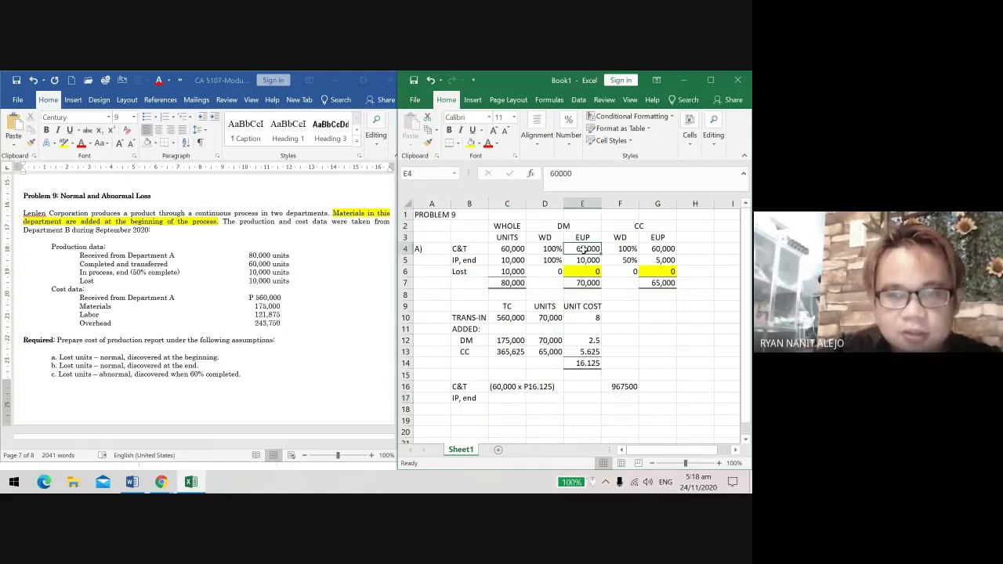
left_click(515, 248, "ctrl")
left_click(658, 248, "ctrl")
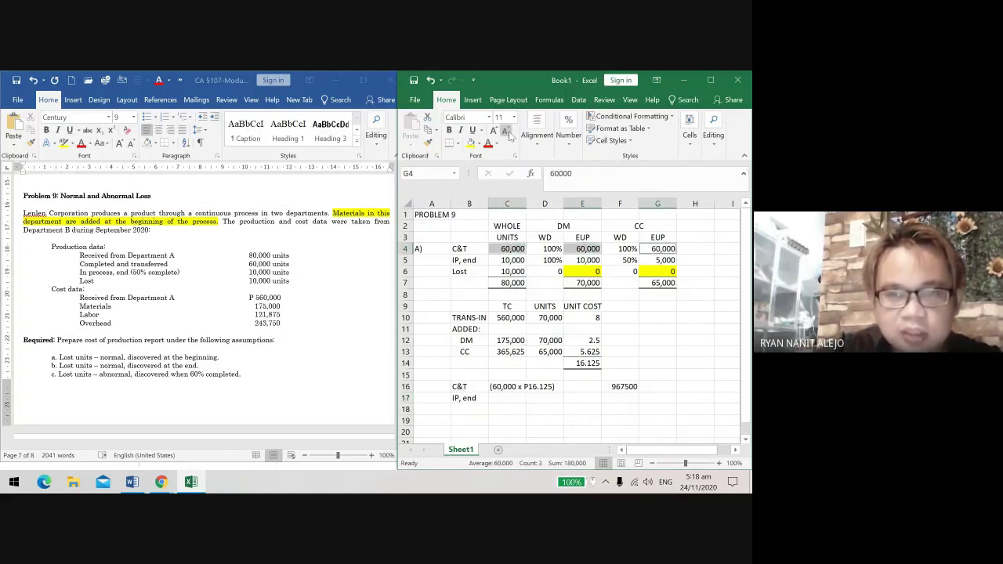
left_click(471, 144)
left_click(506, 264)
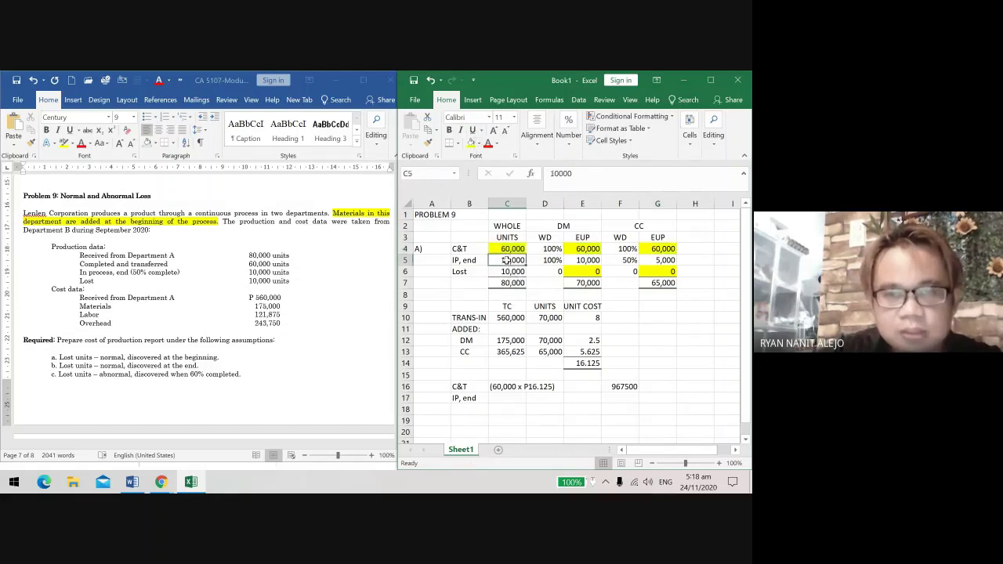
left_click(506, 249)
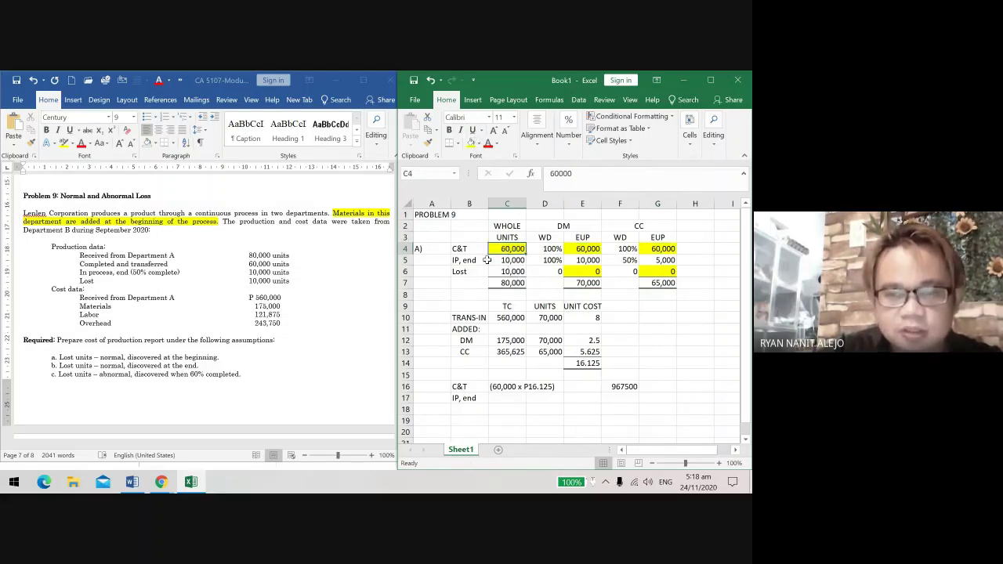
Step: Add a colon to the label in B17 so it reads IP, end:
double_click(483, 398)
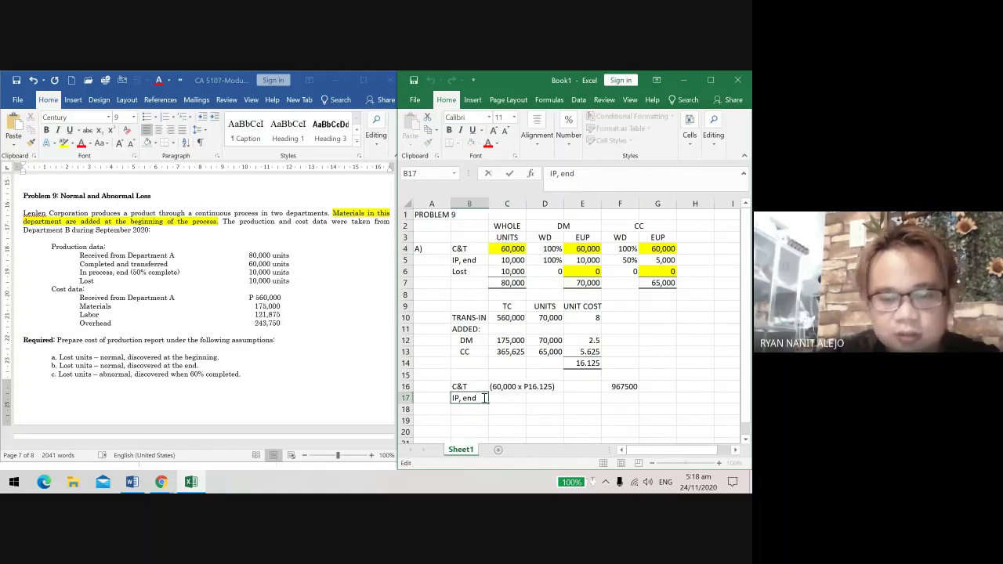
type(":")
key("Return")
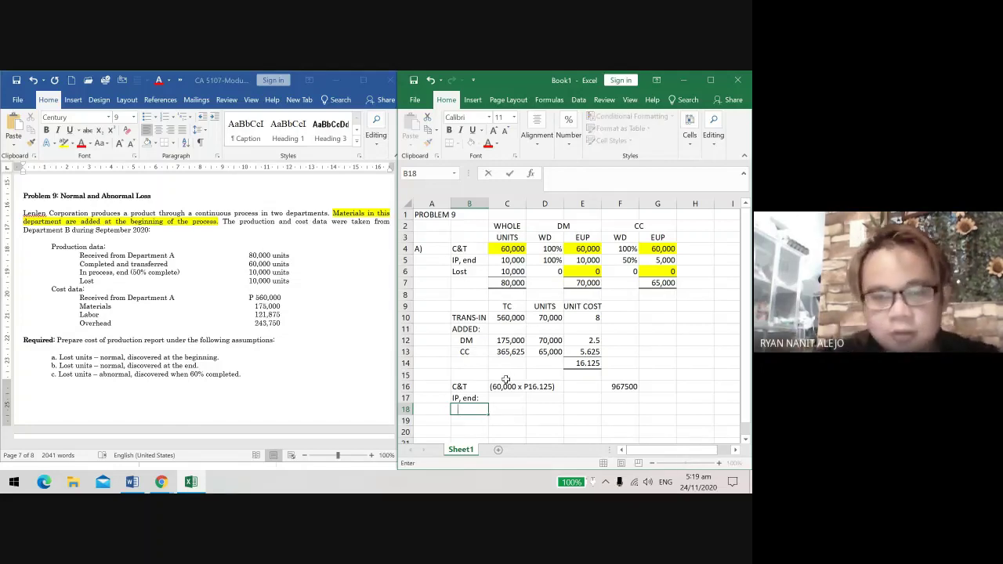
Step: Enter the sub-labels Tran-in, DM and CC in B18:B20 below IP, end
type("Tr")
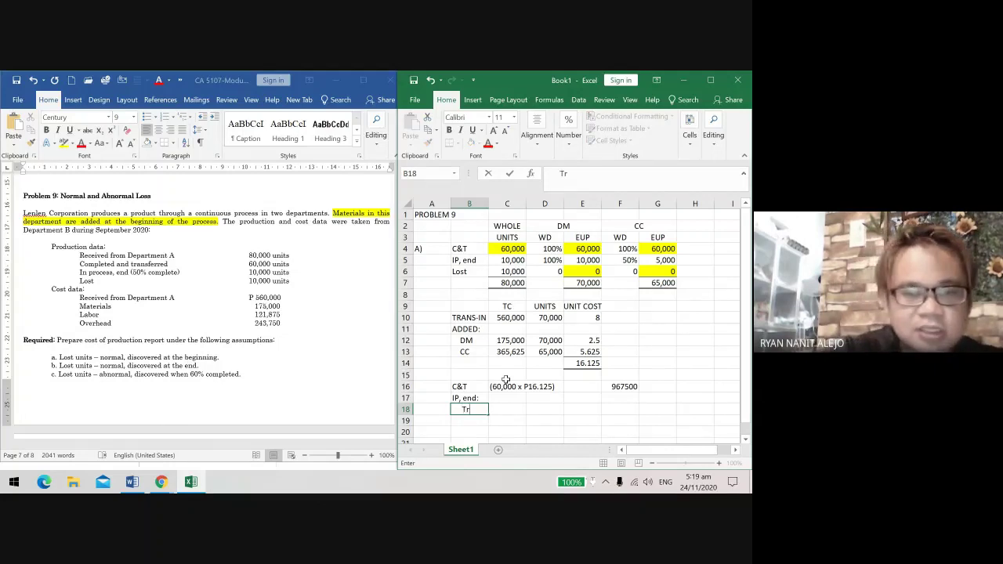
type("an-")
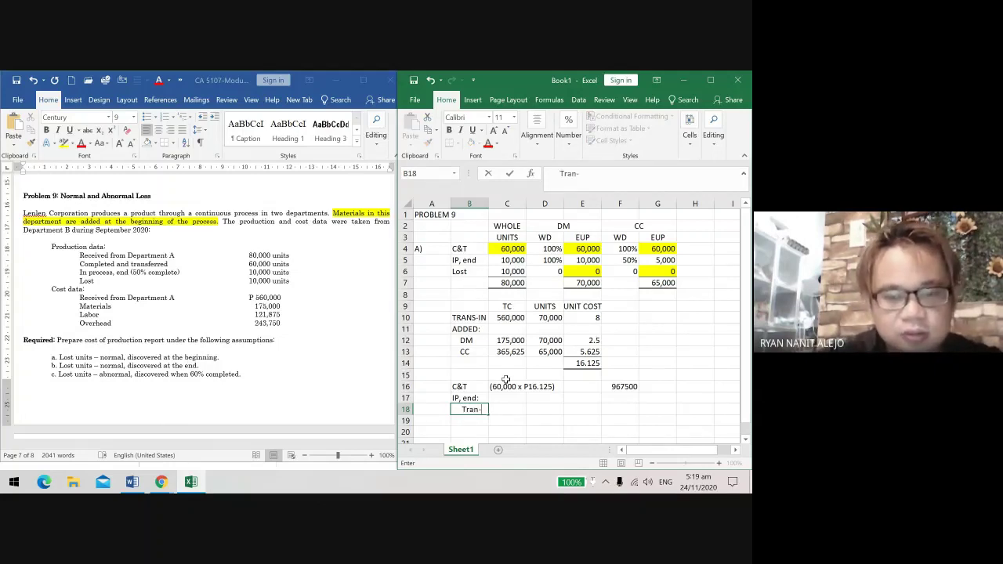
type("in")
key("Return")
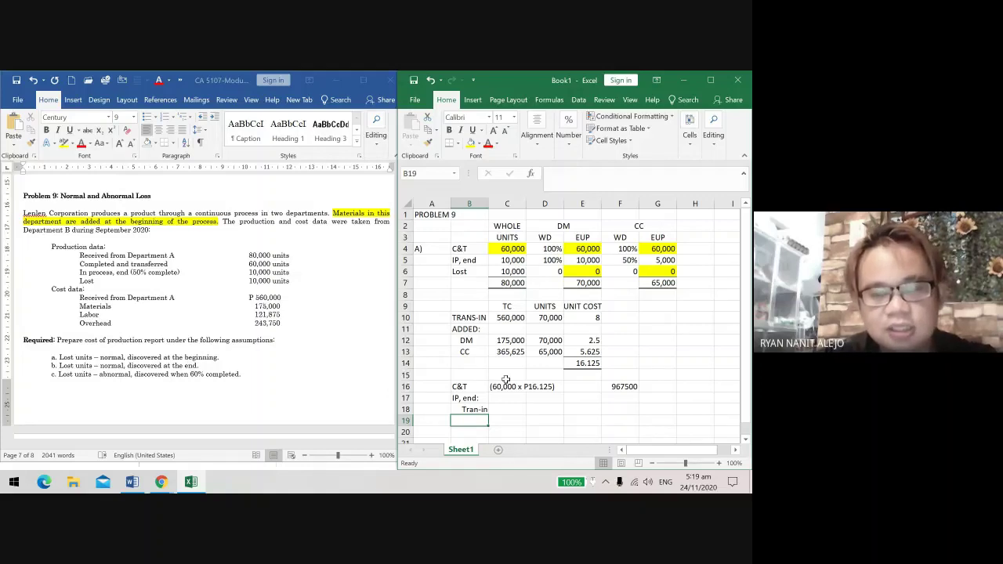
type("DM")
key("Return")
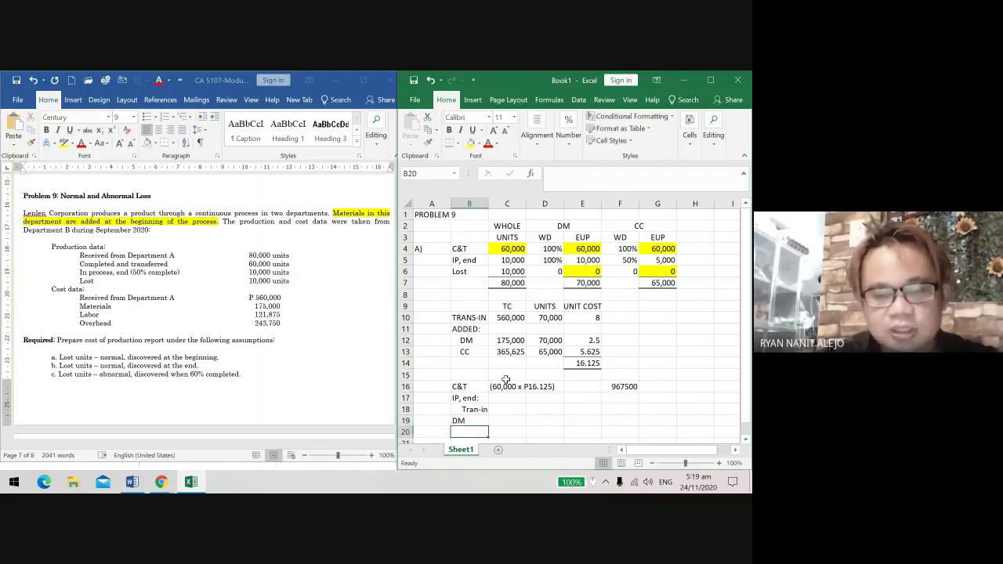
type("CC")
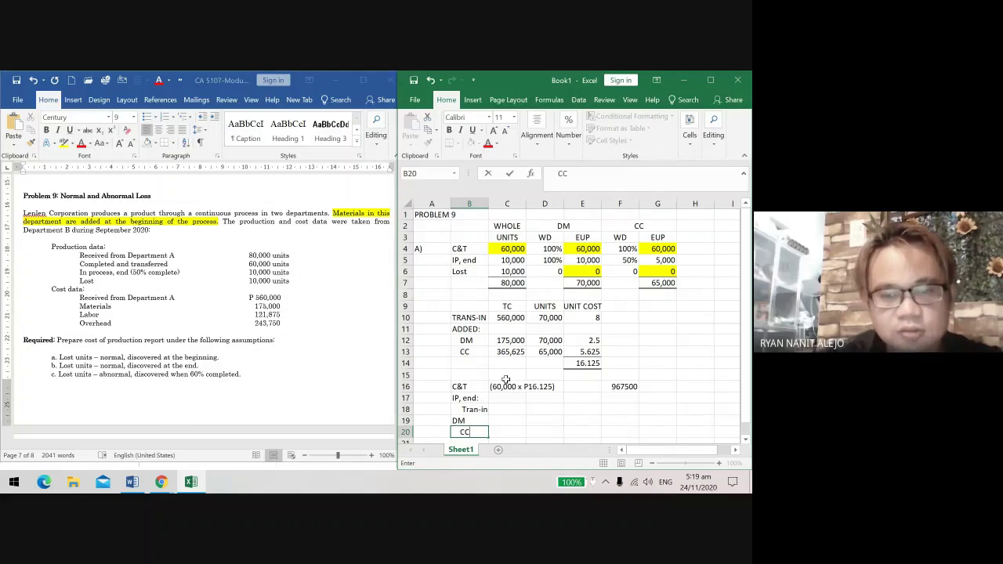
left_click(538, 388)
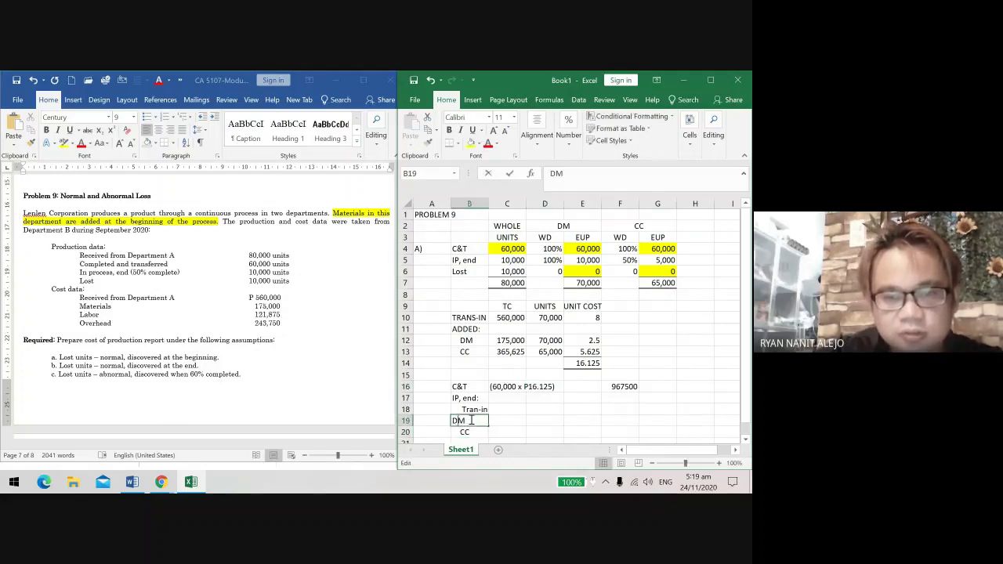
Step: Indent the DM and CC labels in B19 and B20 with leading spaces to align them with Tran-in
double_click(461, 421)
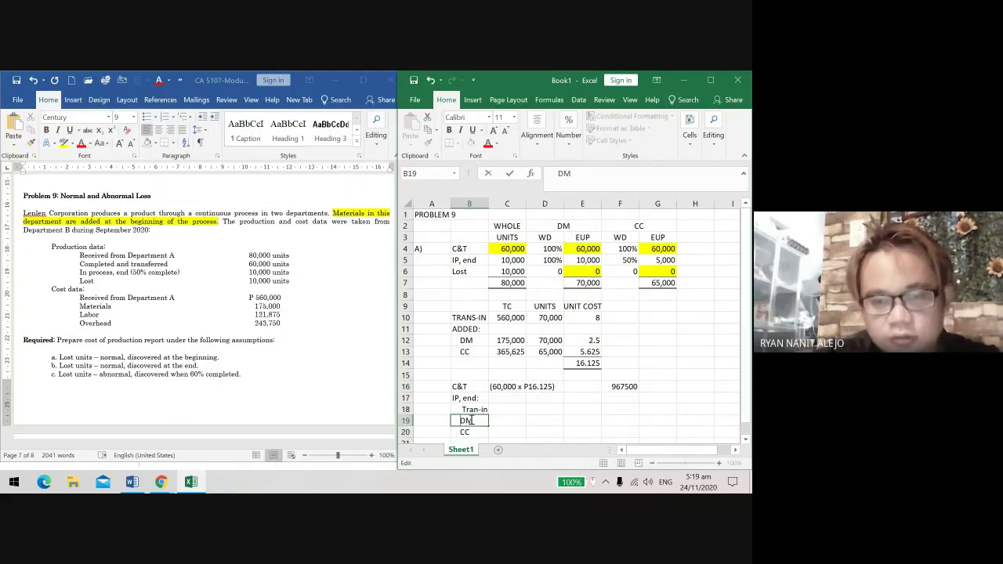
key("Return")
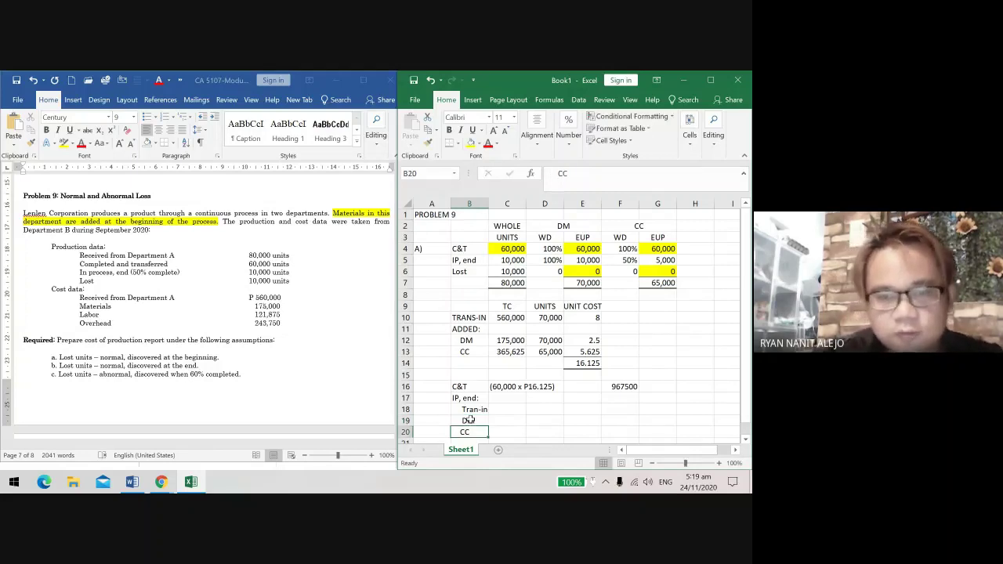
double_click(464, 432)
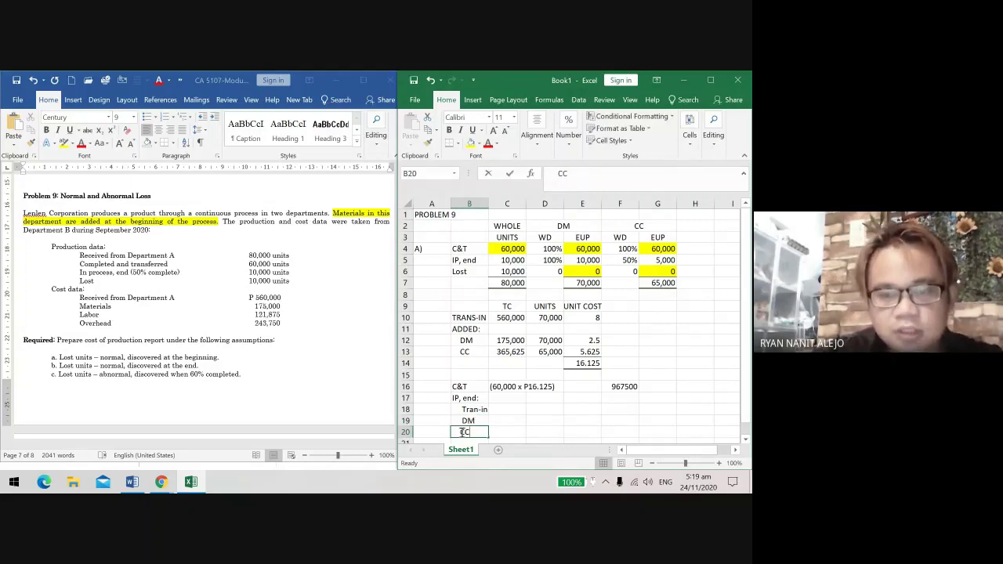
left_click(515, 423)
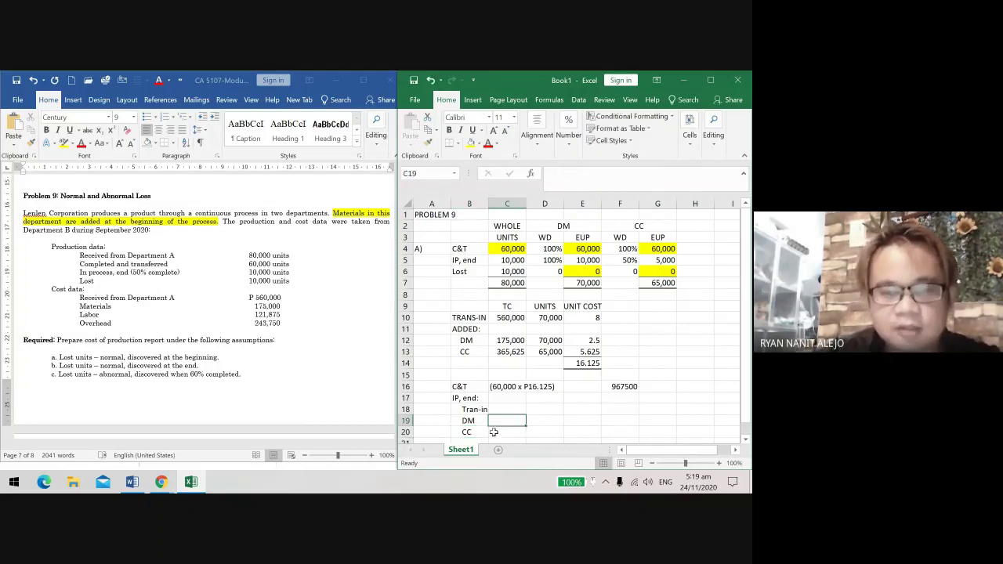
left_click_drag(472, 420, 469, 432)
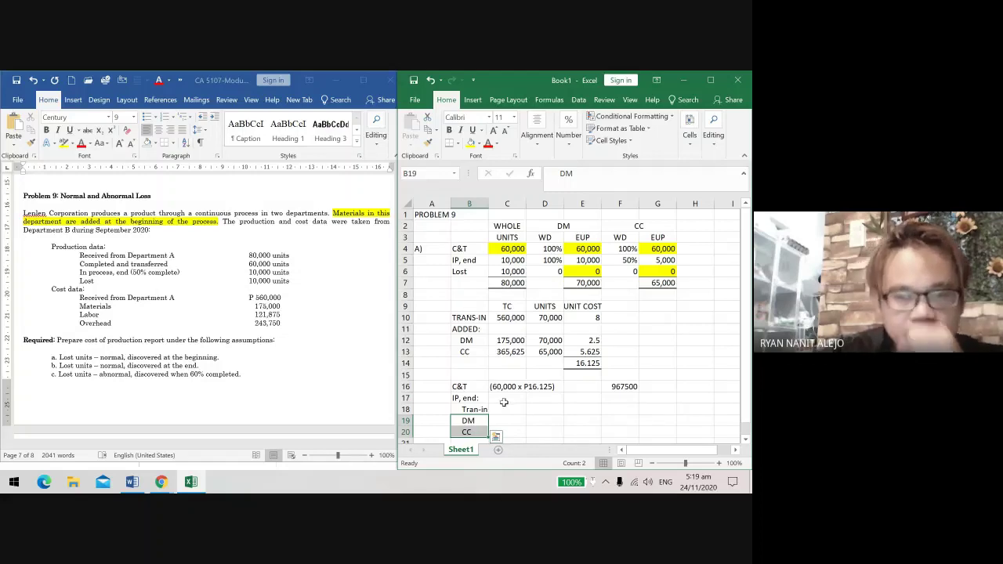
Step: Enter the Tran-in computation for IP, end in C18 as (10,000 x P8)
left_click(504, 407)
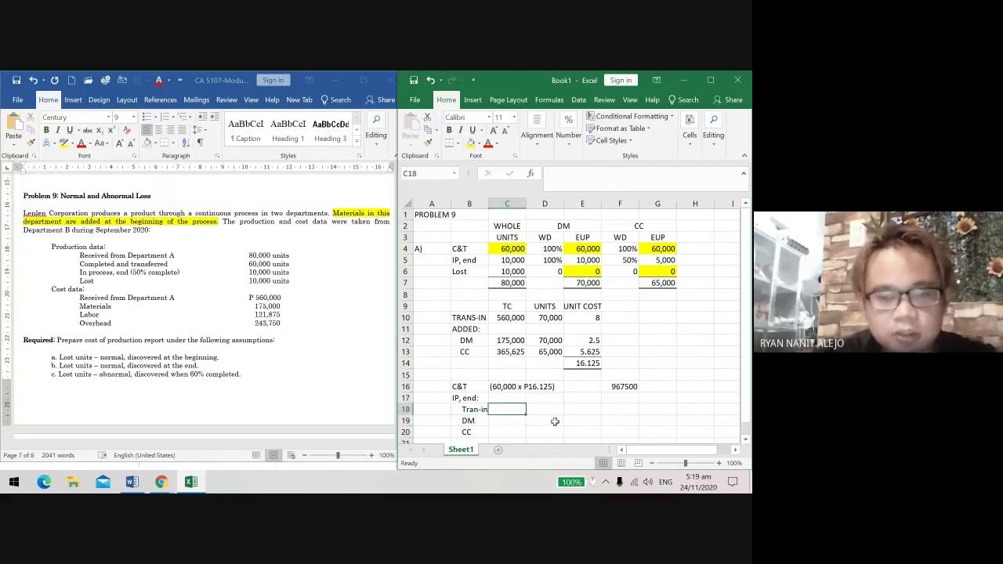
type("(")
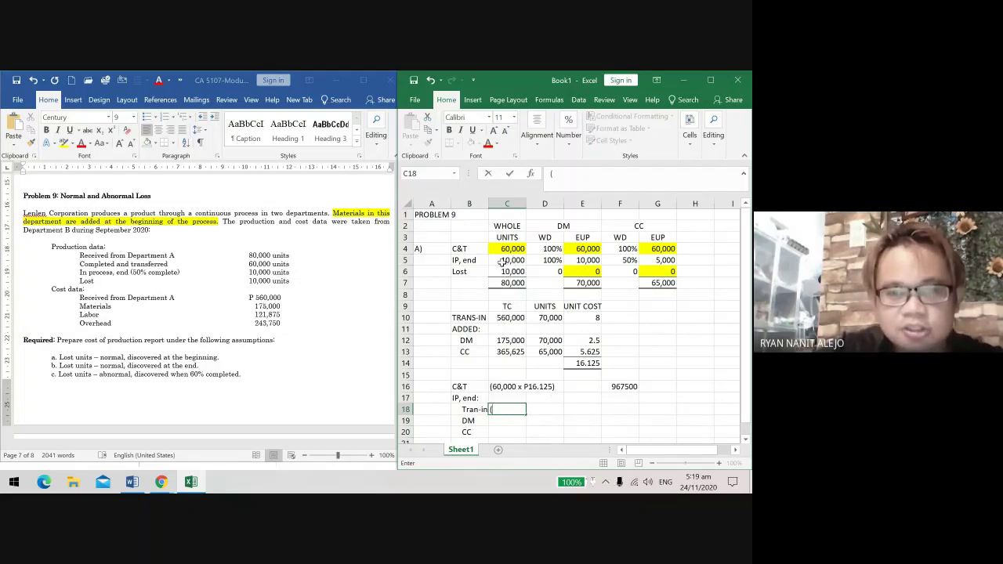
type("10,000")
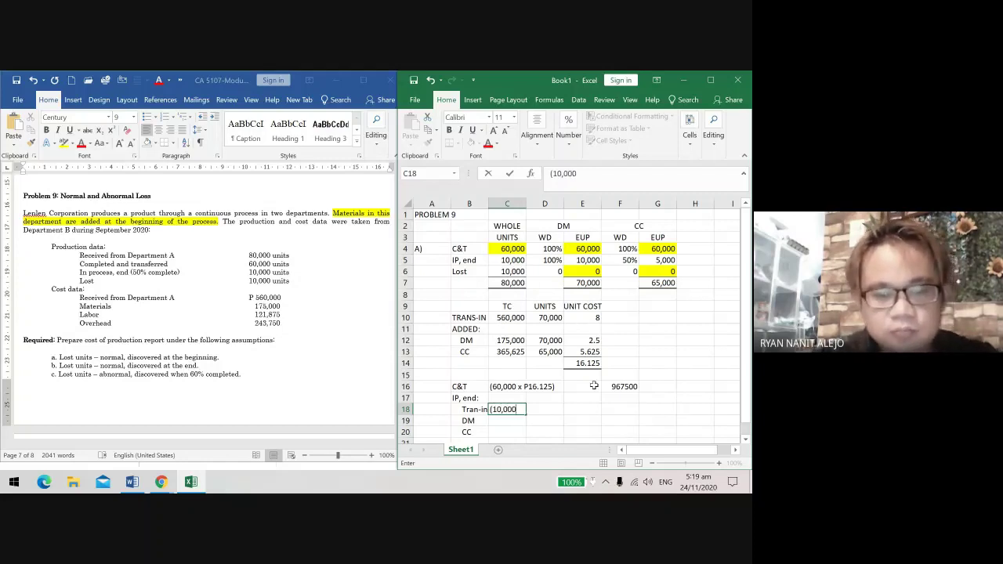
type(" x P")
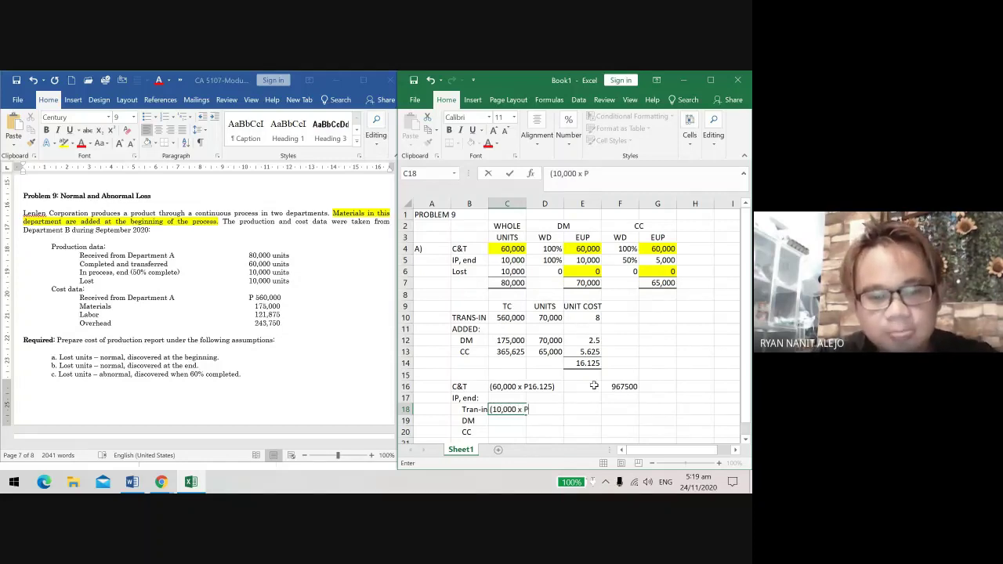
type("8")
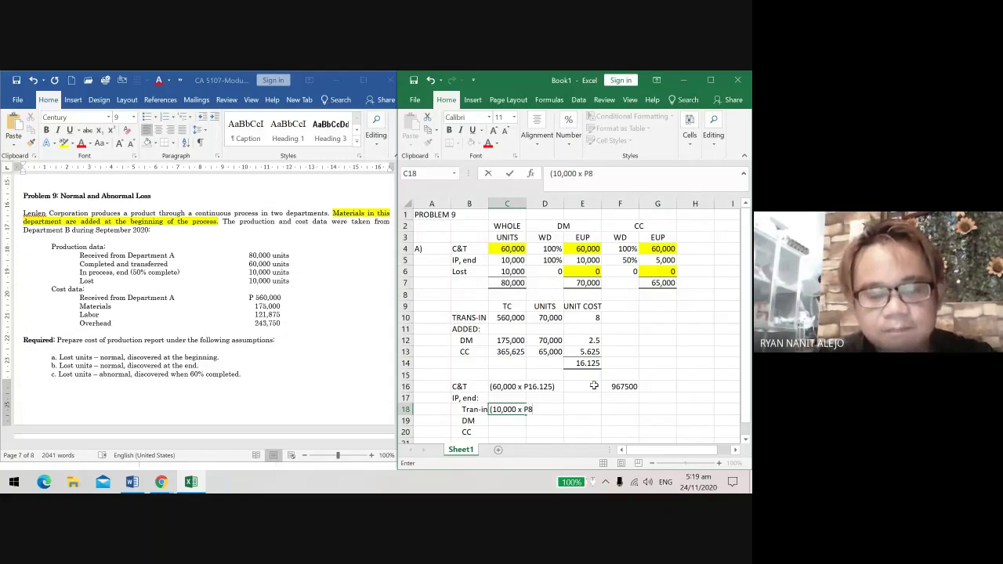
type(")")
key("Return")
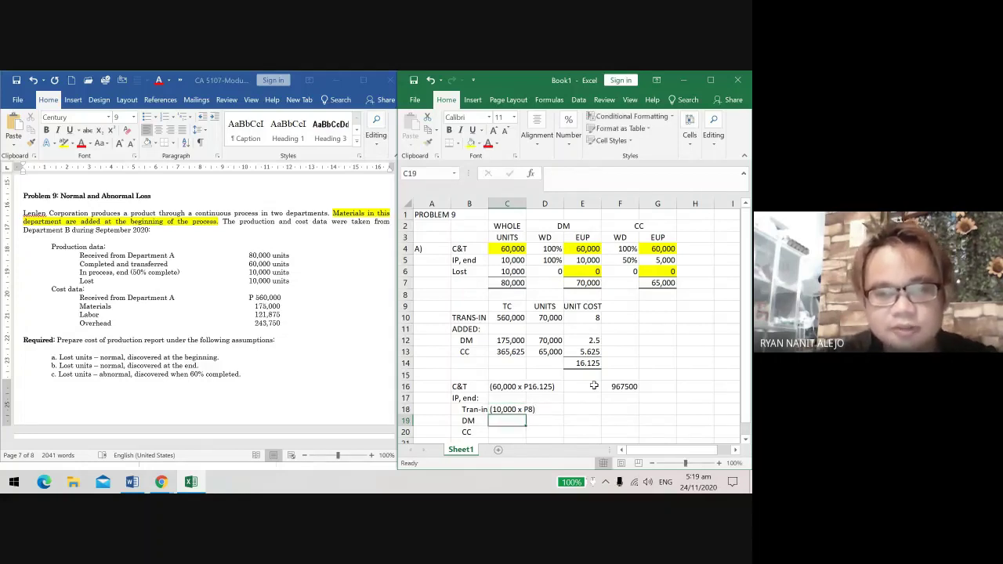
Step: Enter the DM computation for IP, end in C19 as (10,000 x P2.5)
type("(")
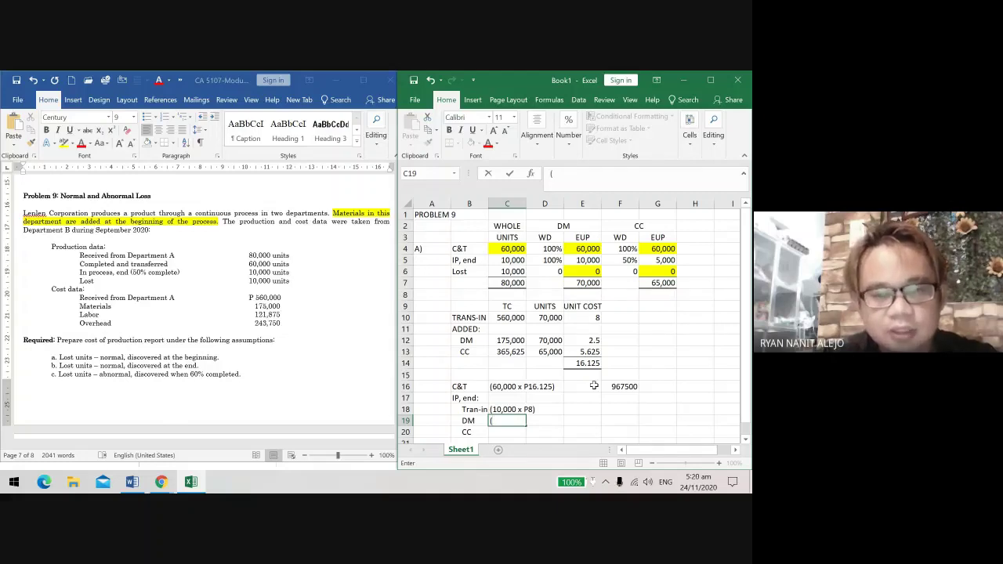
type("10")
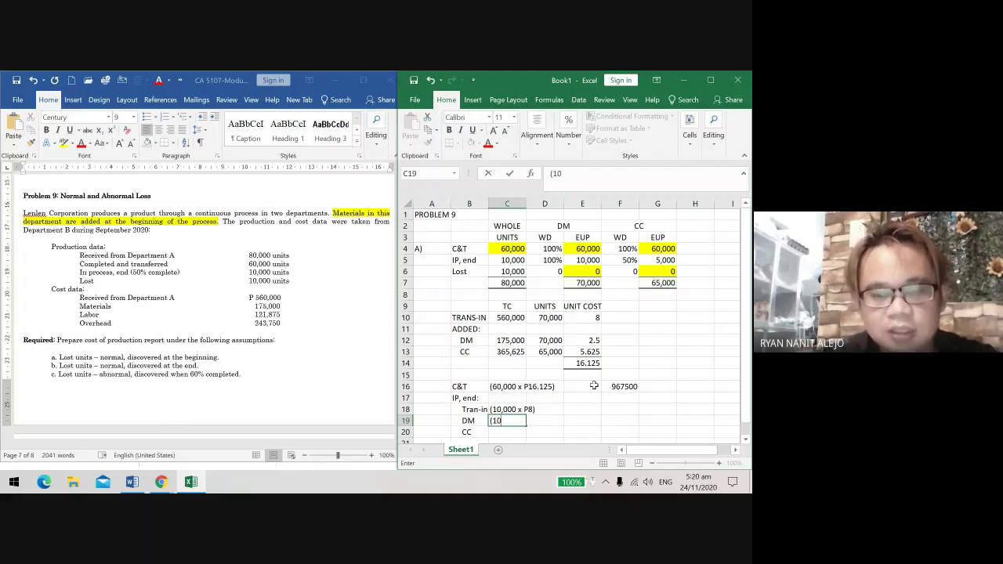
type(",000")
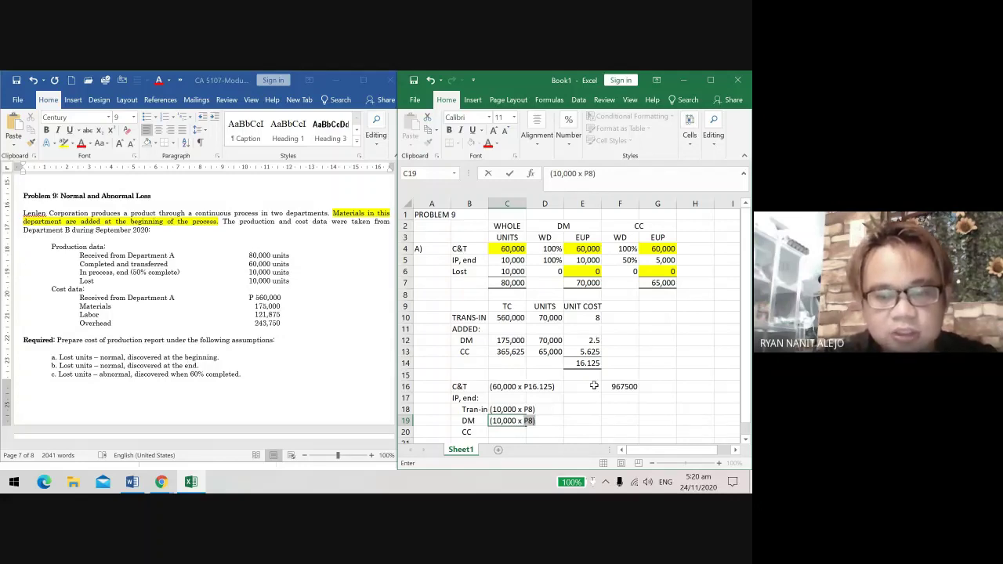
type(" x P2.5")
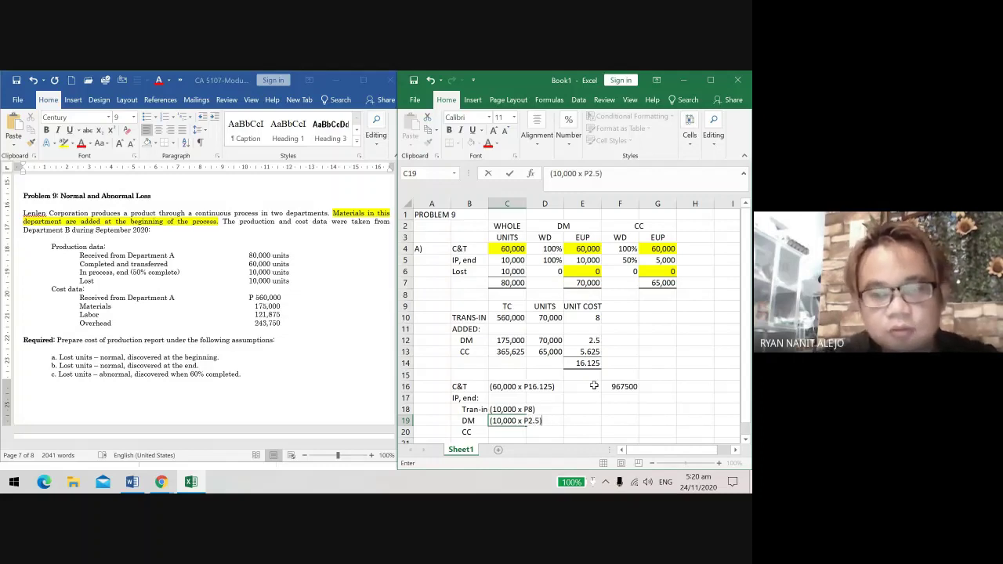
key("Return")
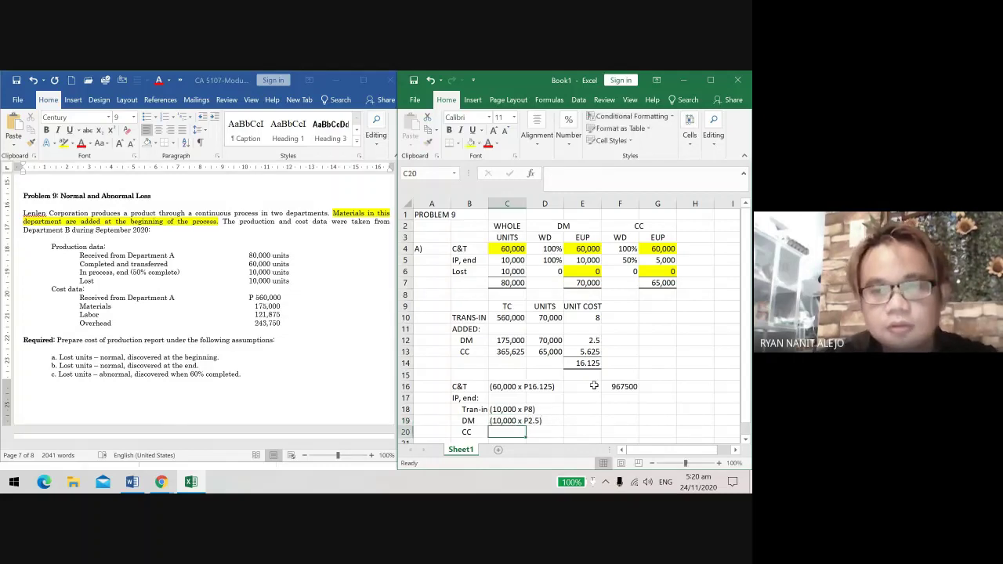
Step: Enter the CC computation for IP, end in C20 as (5,000 x P5.625)
type("(")
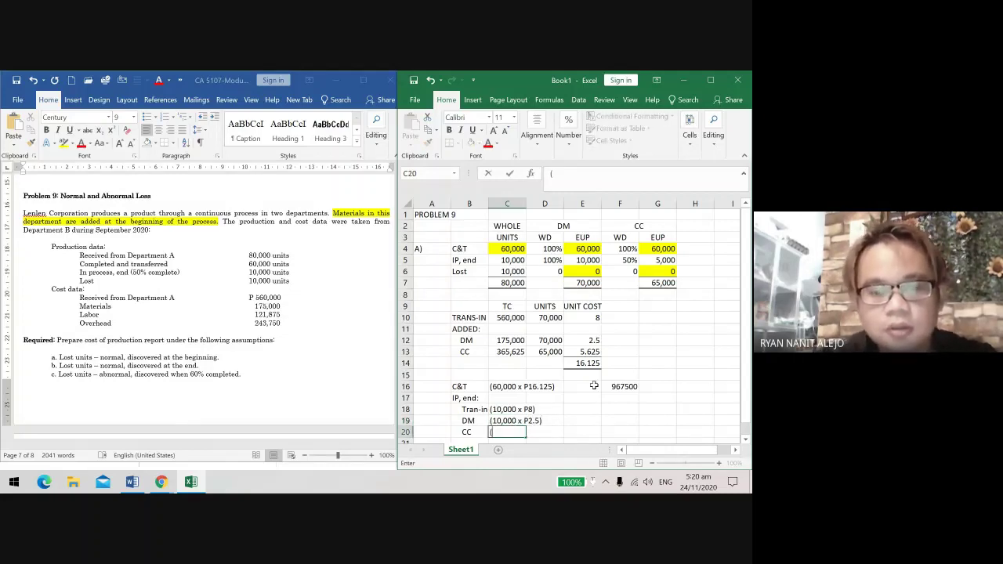
type("5,000 x")
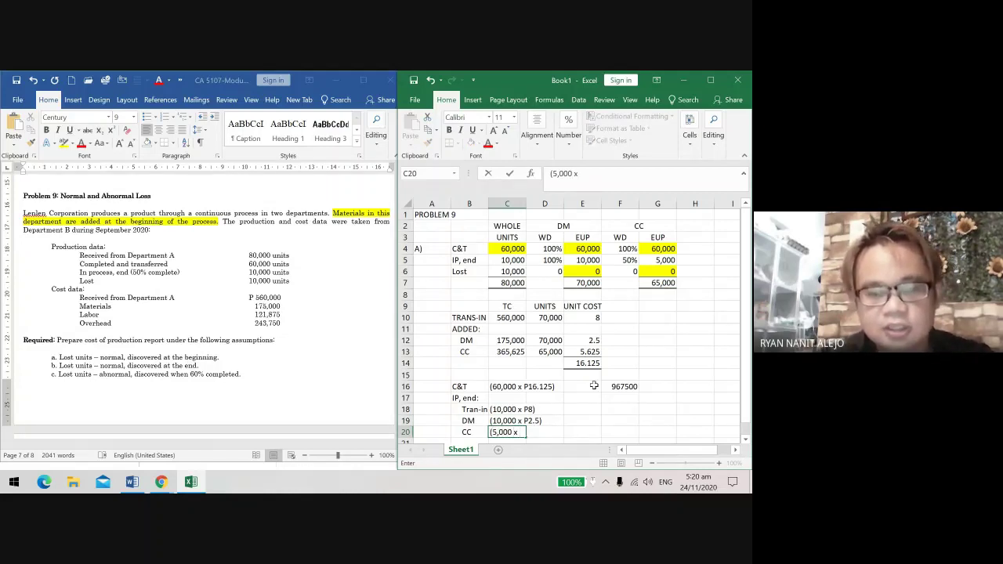
type(" P")
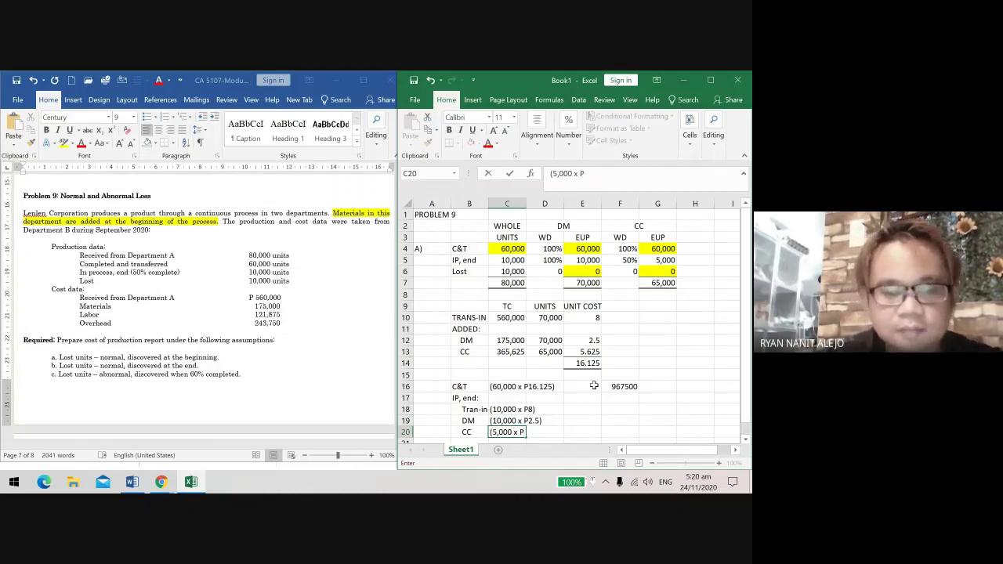
type("5.625")
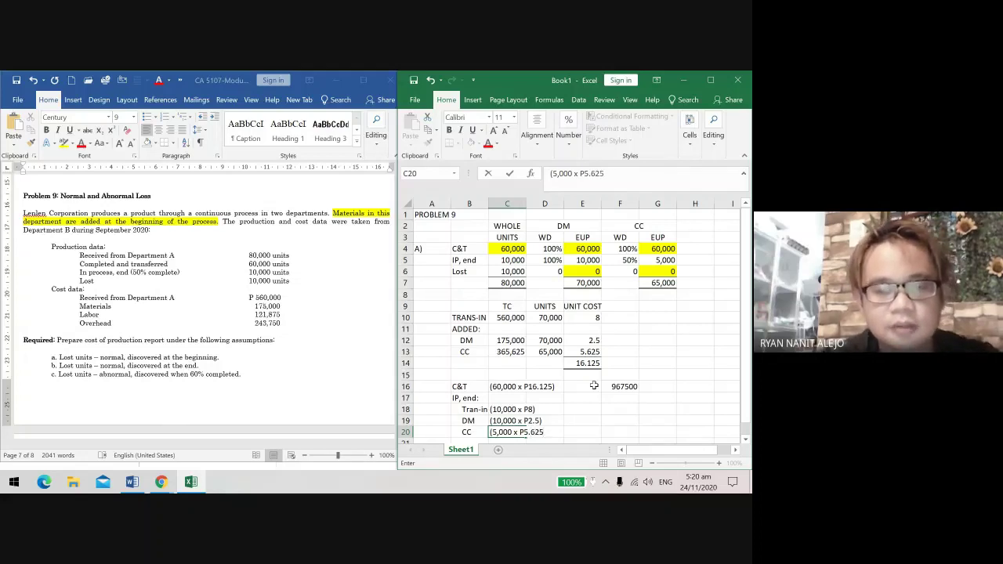
type(")")
key("Return")
Step: Enter the IP, end amounts 80,000 for Tran-in in E18 and 25,000 for DM in E19
left_click(581, 399)
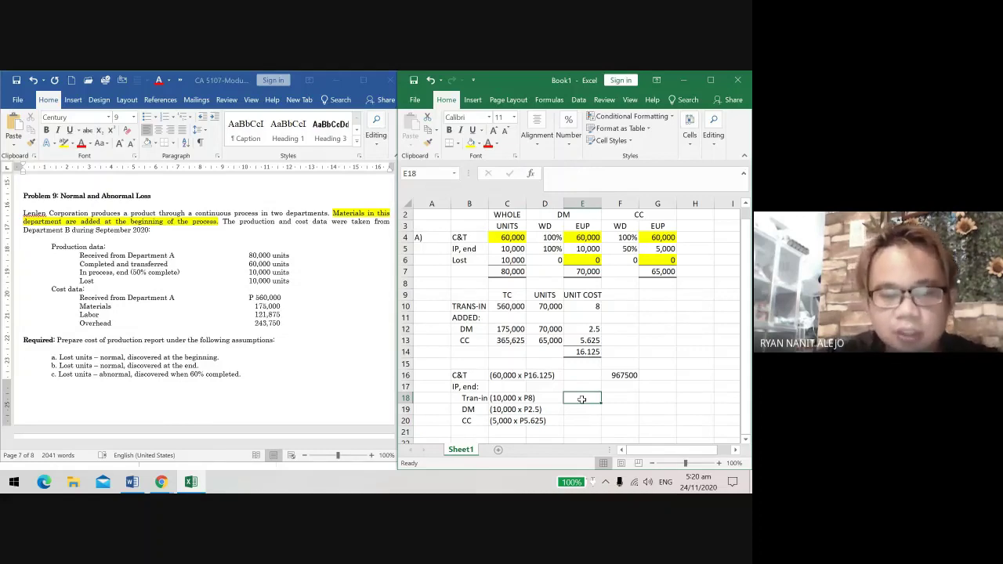
type("80,")
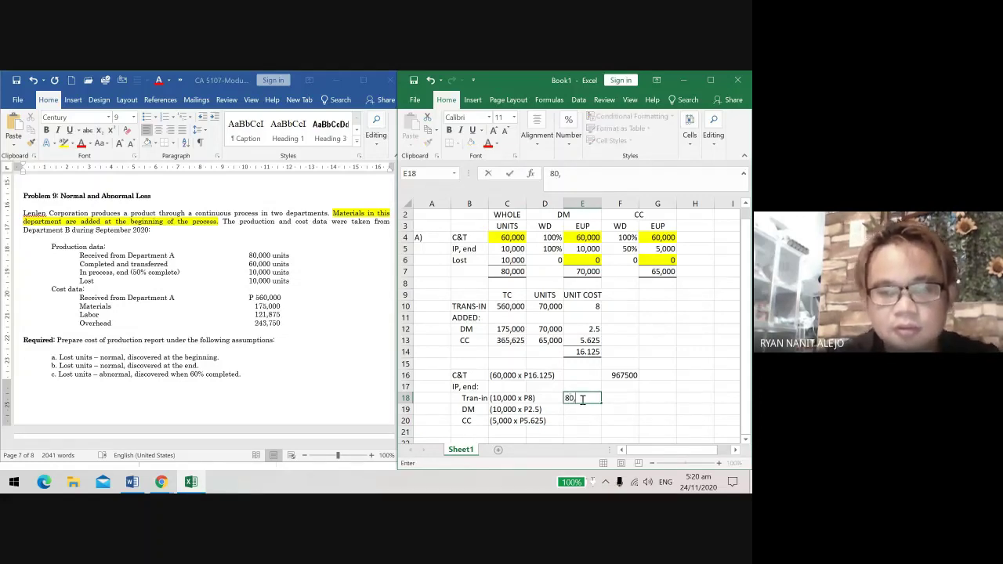
type("000")
key("Return")
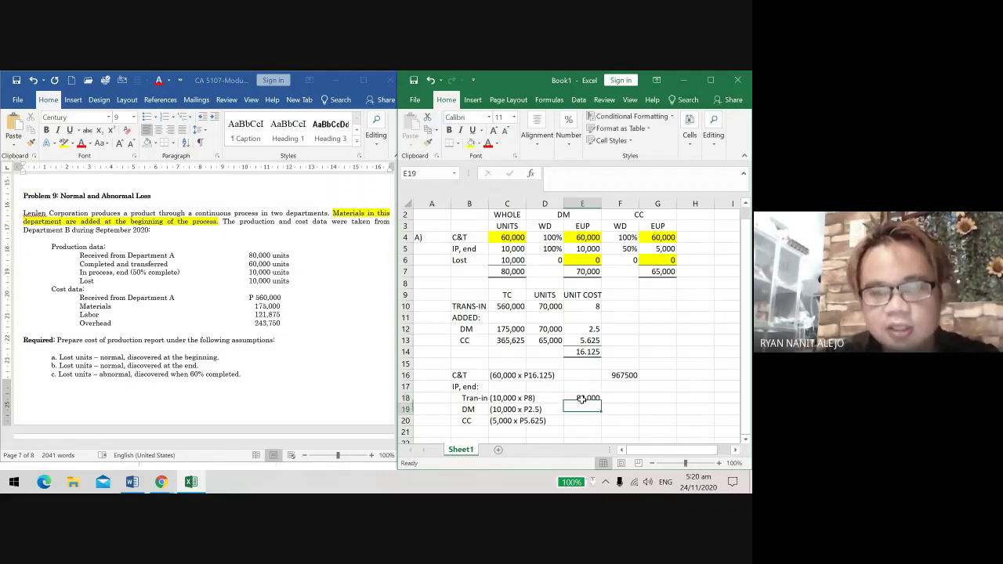
type("2")
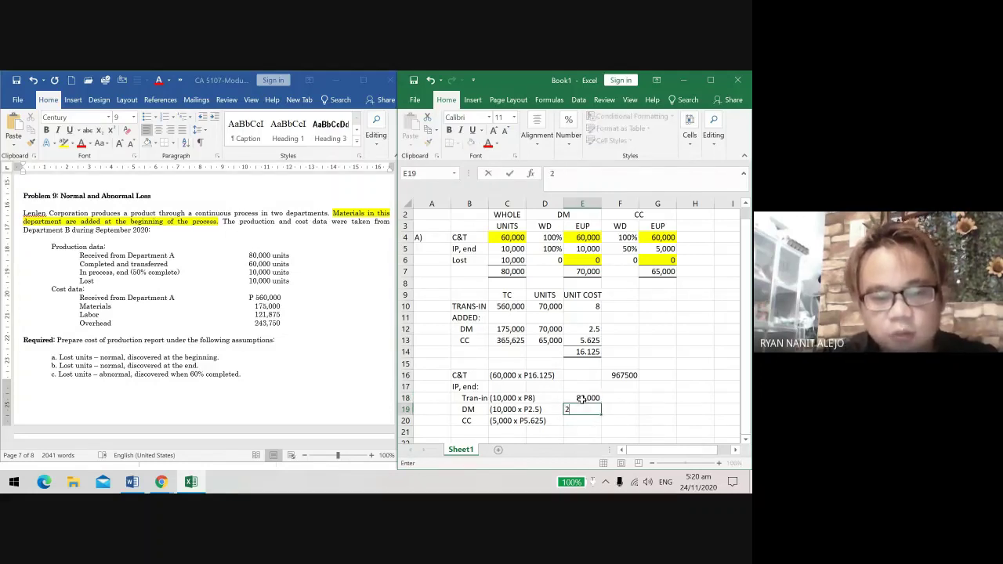
type("5,000")
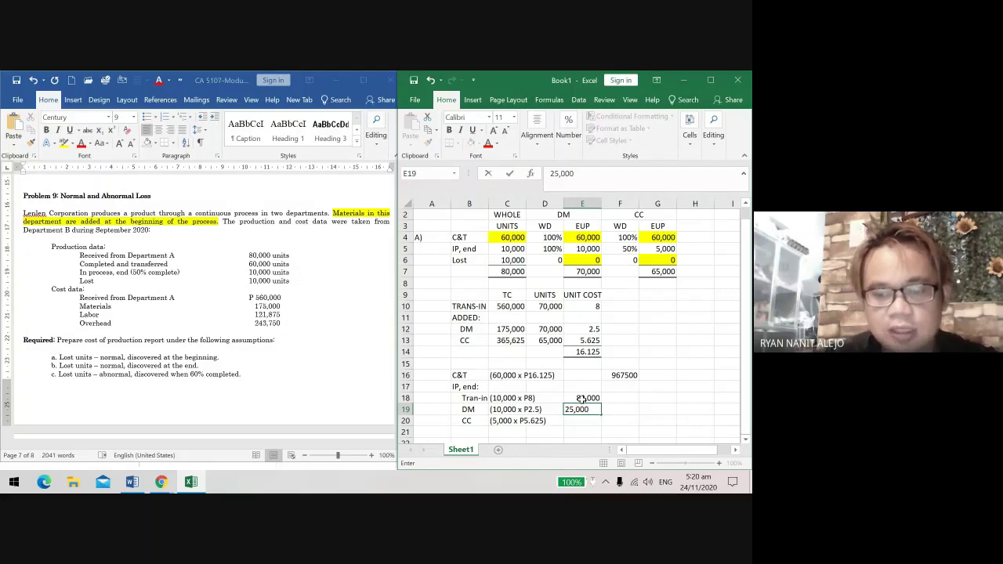
key("Return")
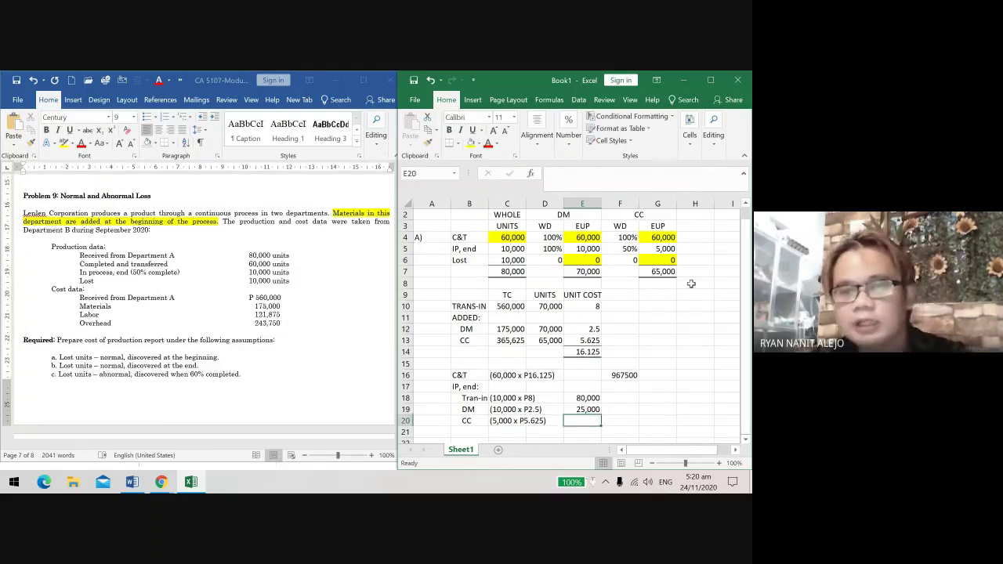
Step: Calculate the CC amount of IP, end in E20 with the formula =G5*E13
type("=")
left_click(665, 251)
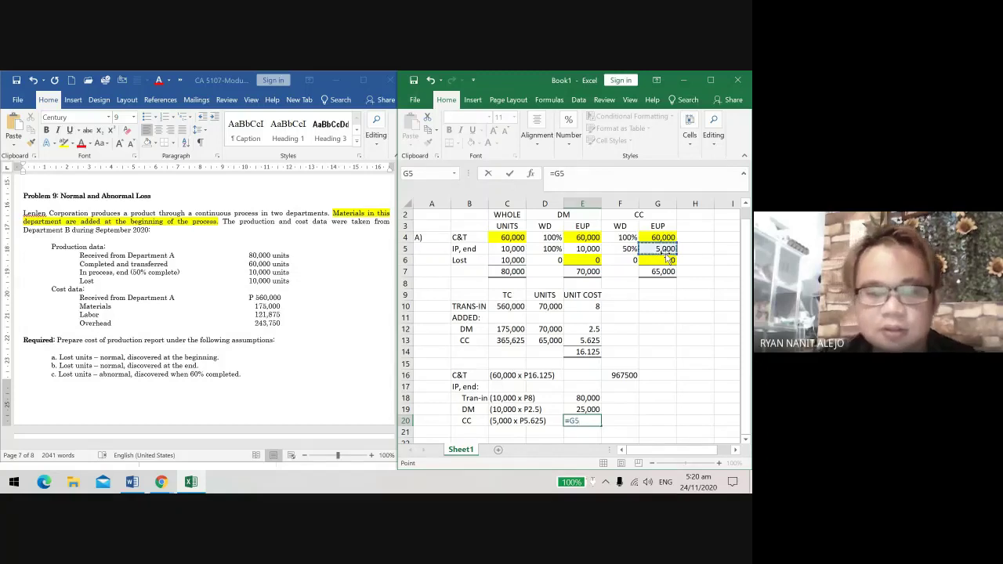
type("*")
left_click(587, 340)
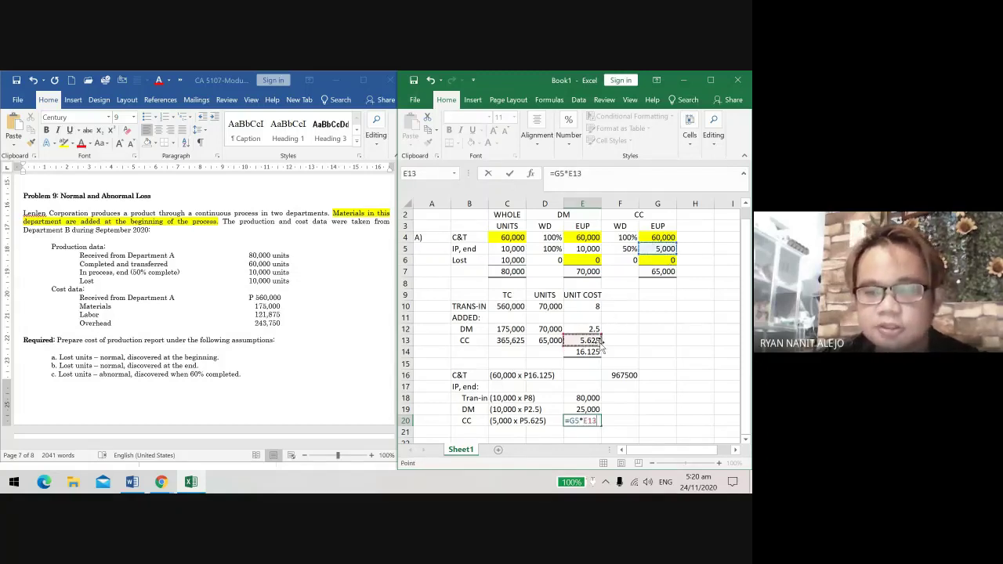
key("Return")
left_click(576, 421)
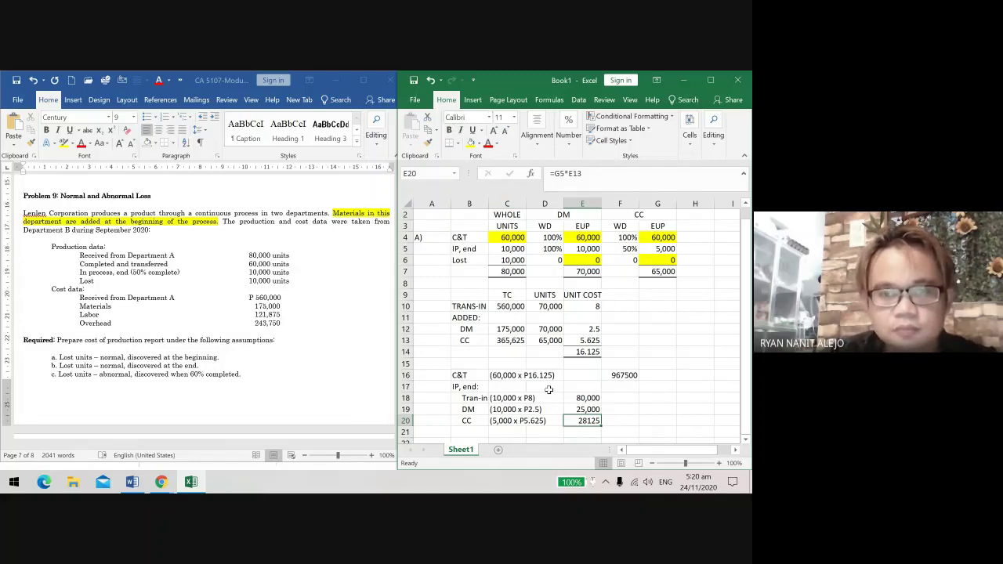
Step: Give F21 total-line borders and total the IP, end costs in F20 with =SUM(E18:E20)
left_click(612, 430)
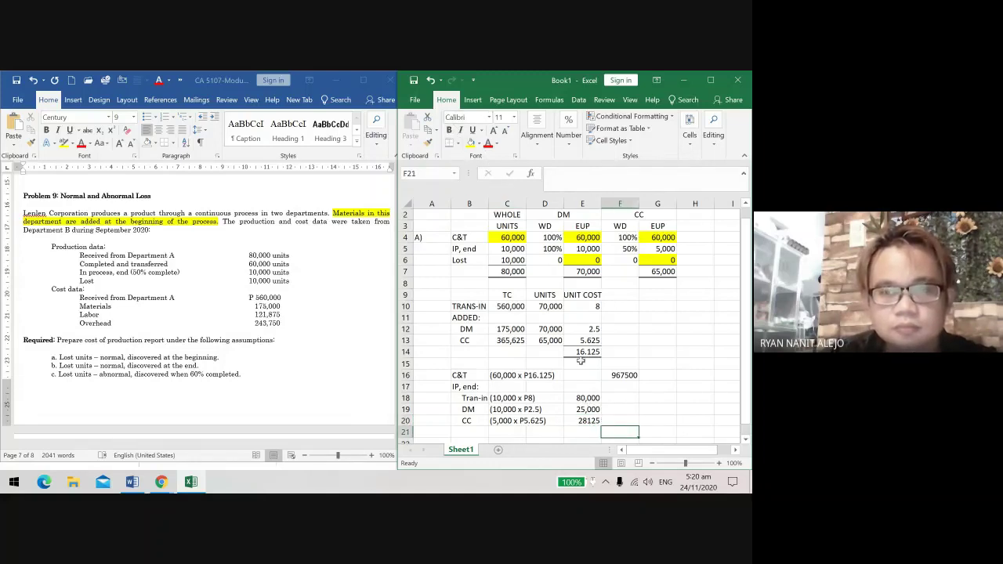
left_click(619, 421)
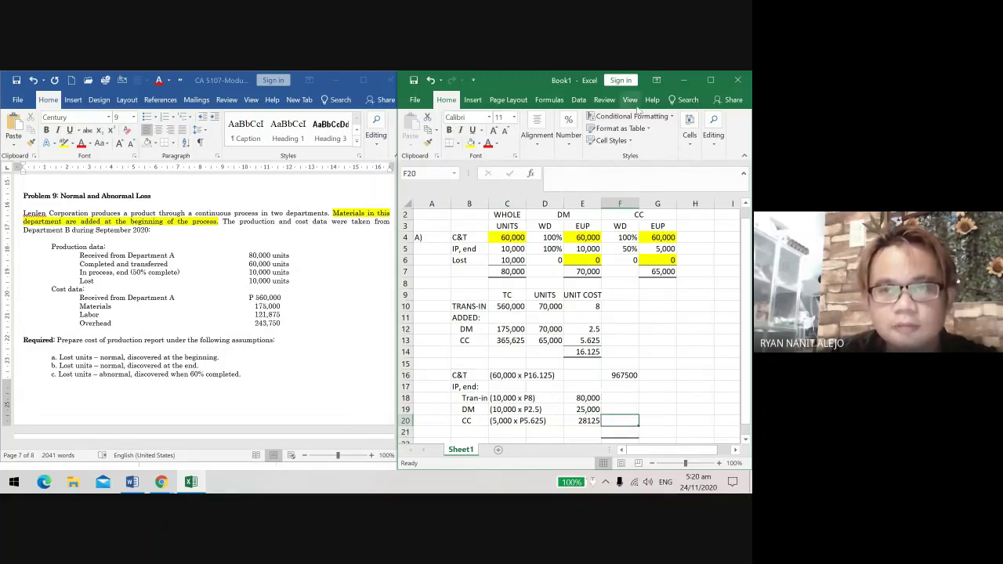
left_click(548, 99)
left_click(443, 117)
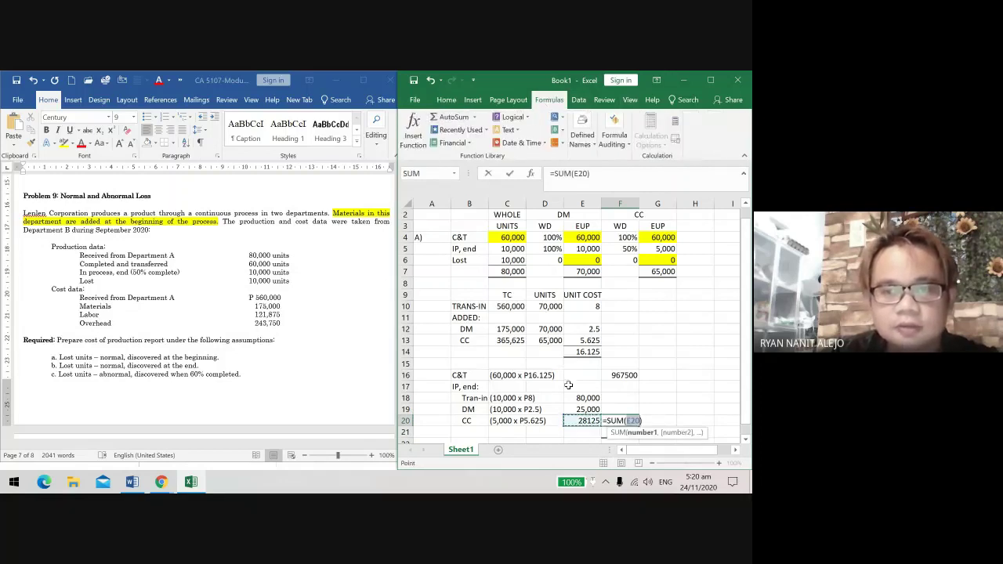
left_click_drag(571, 397, 574, 420)
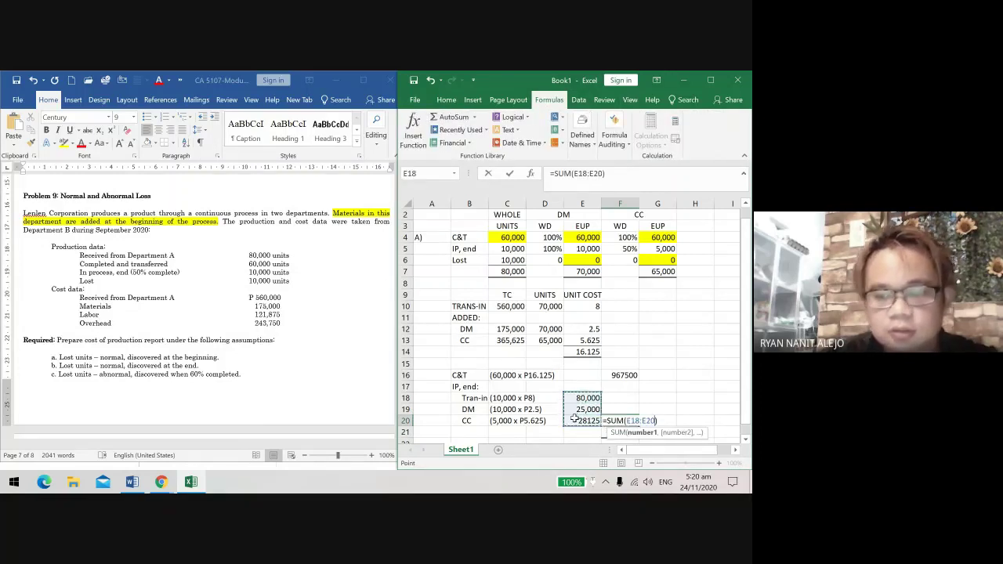
key("Return")
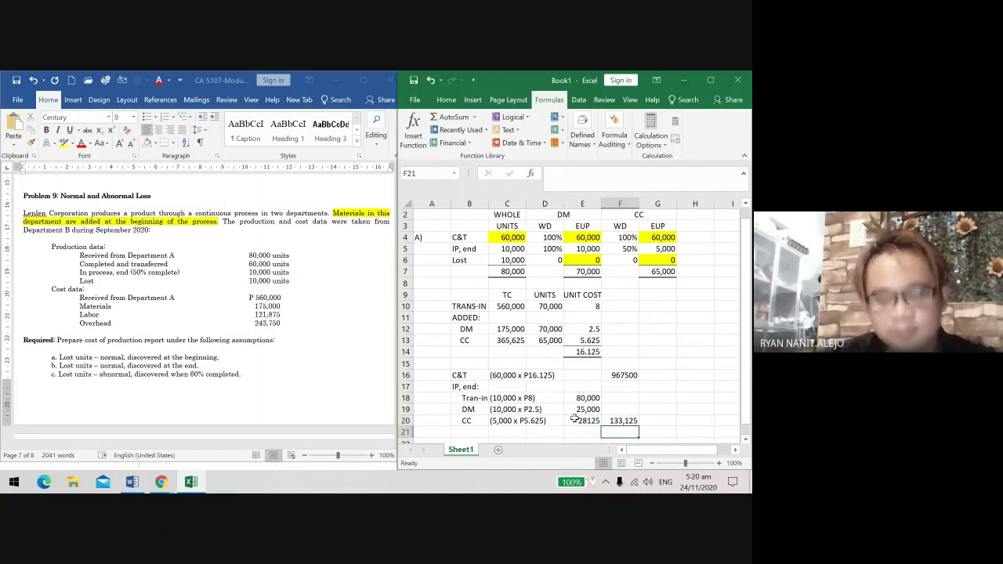
Step: Add the C&T and IP, end costs in F21 with the formula =F16+F20
type("=")
left_click(615, 376)
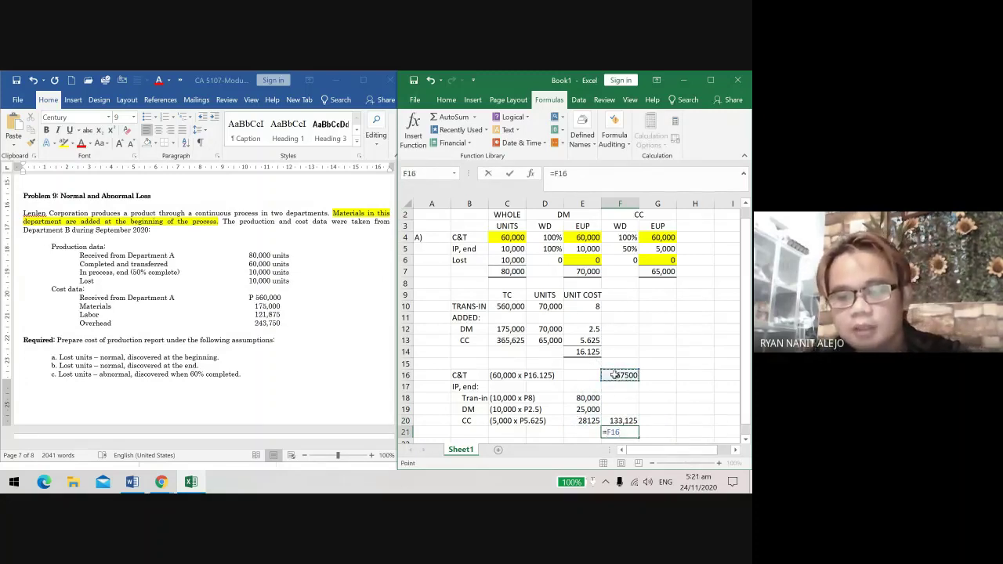
type("+")
left_click(617, 422)
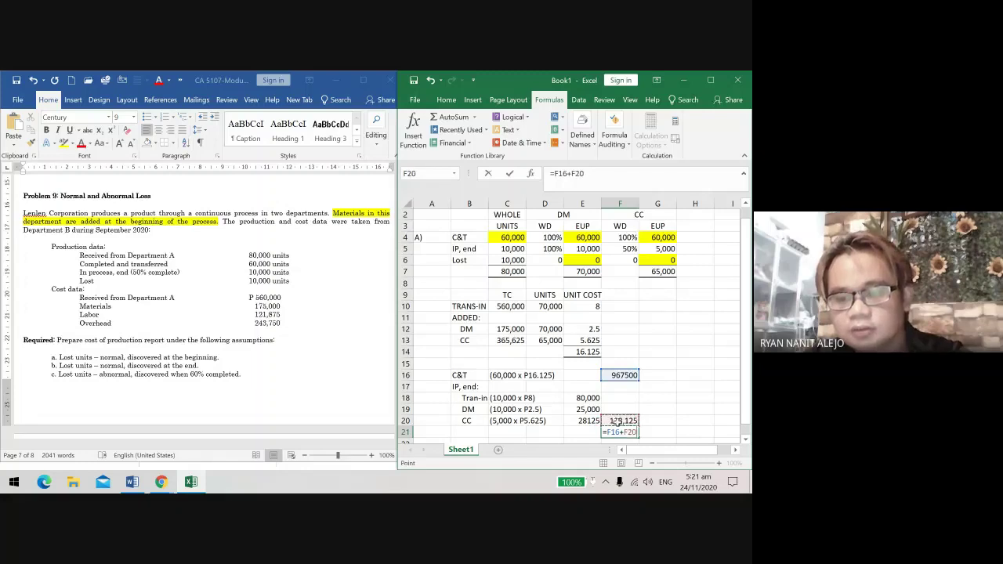
key("Return")
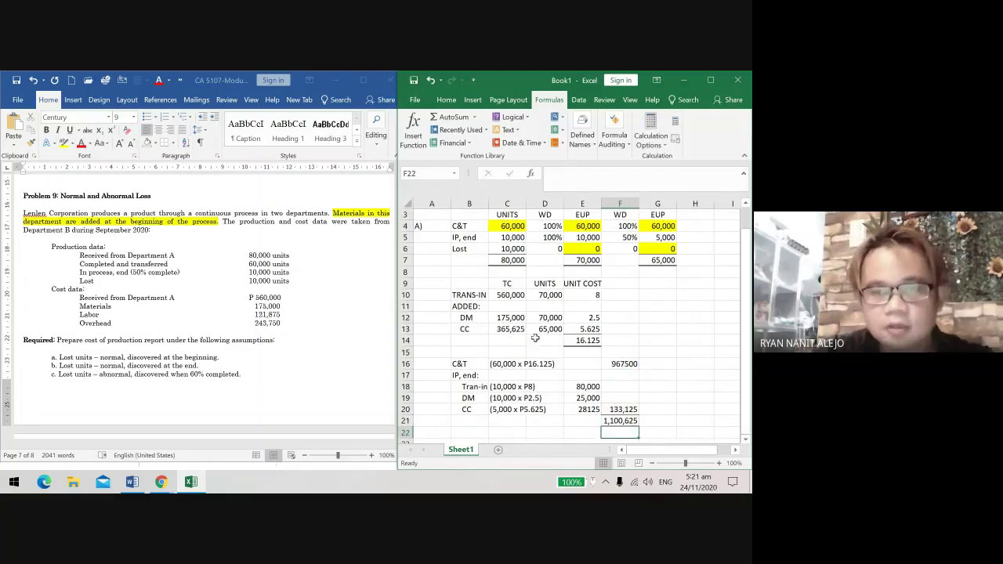
Step: Total the TC column in C14 with =SUM(C10:C13)
left_click(499, 340)
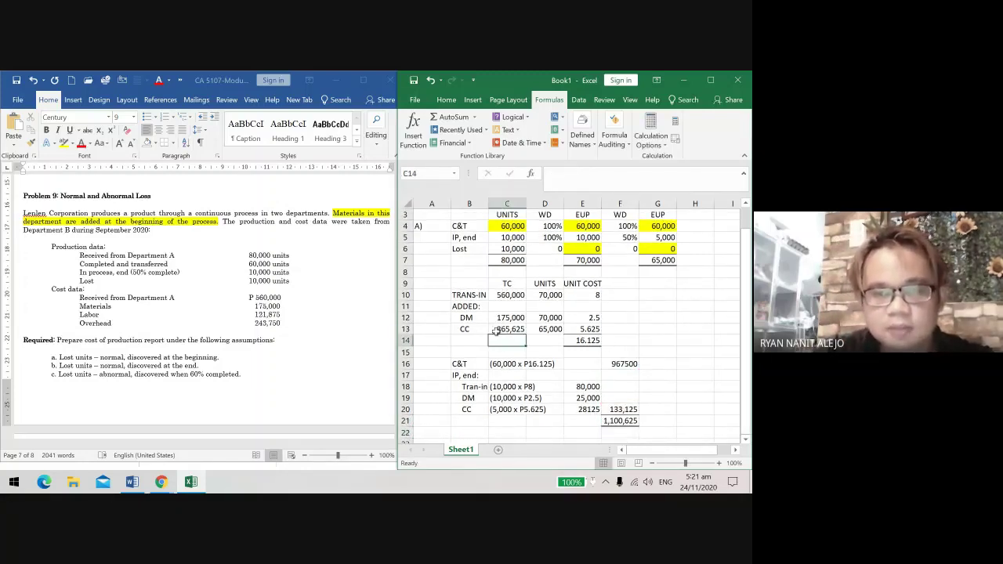
left_click(454, 117)
left_click_drag(508, 295, 506, 331)
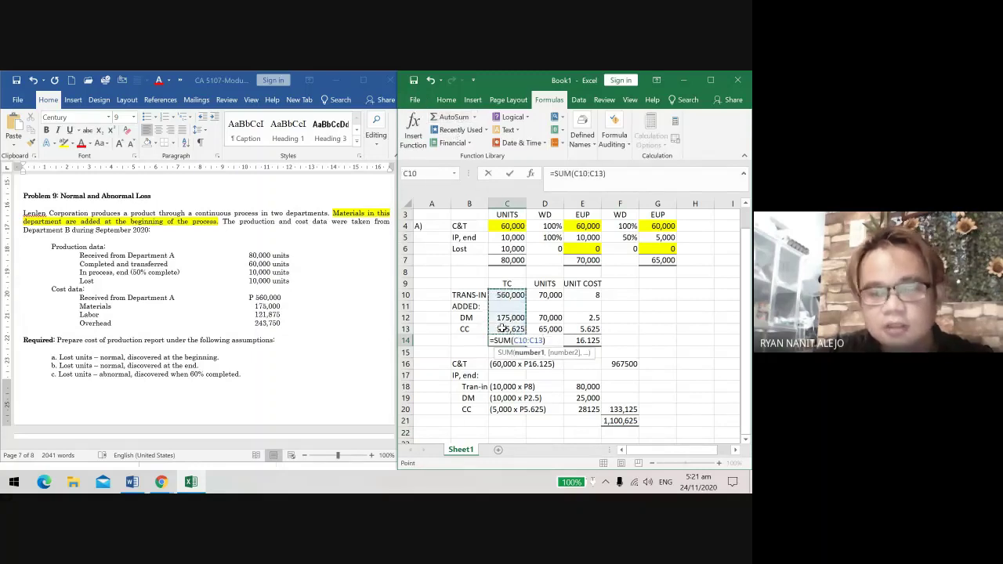
key("ctrl+Return")
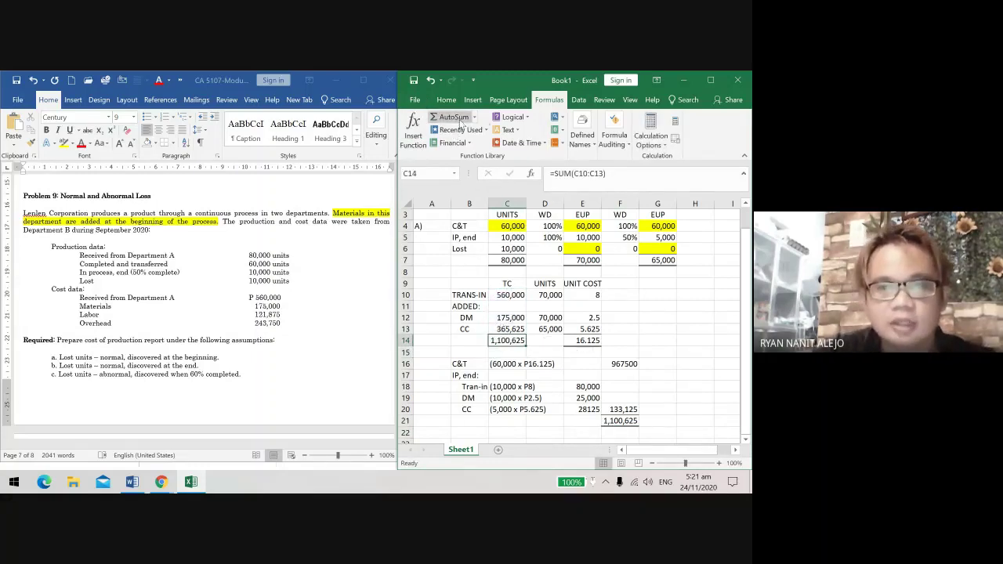
Step: Switch to the Google Meet call to check on the participants, and return to the Excel workbook
left_click(446, 100)
left_click(627, 364)
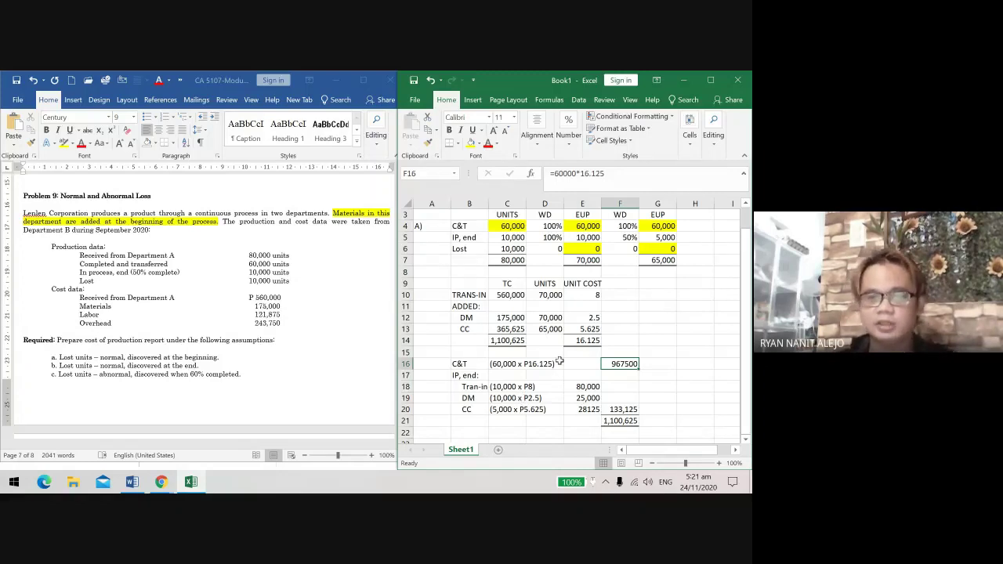
scroll(559, 361, "up", 1)
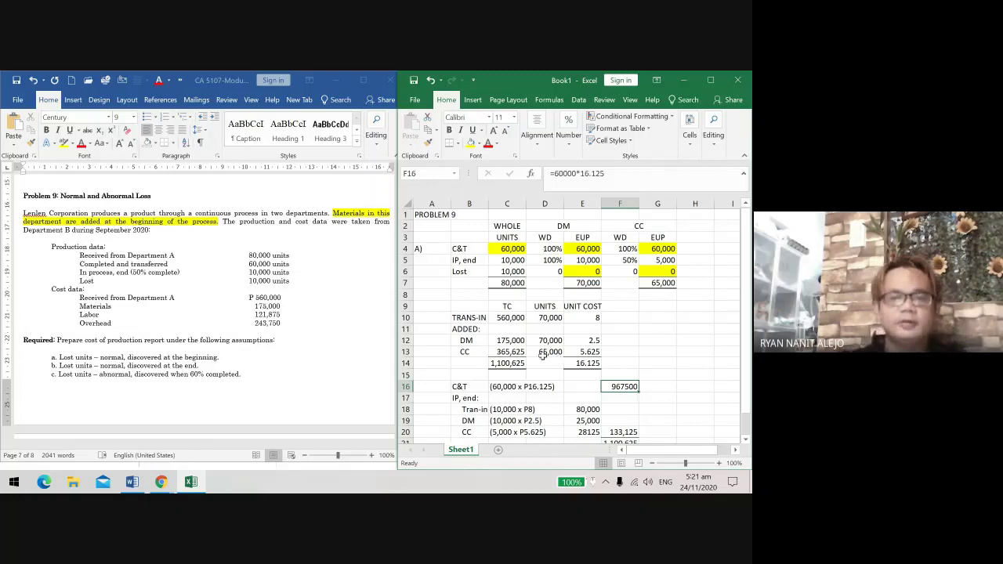
left_click(161, 482)
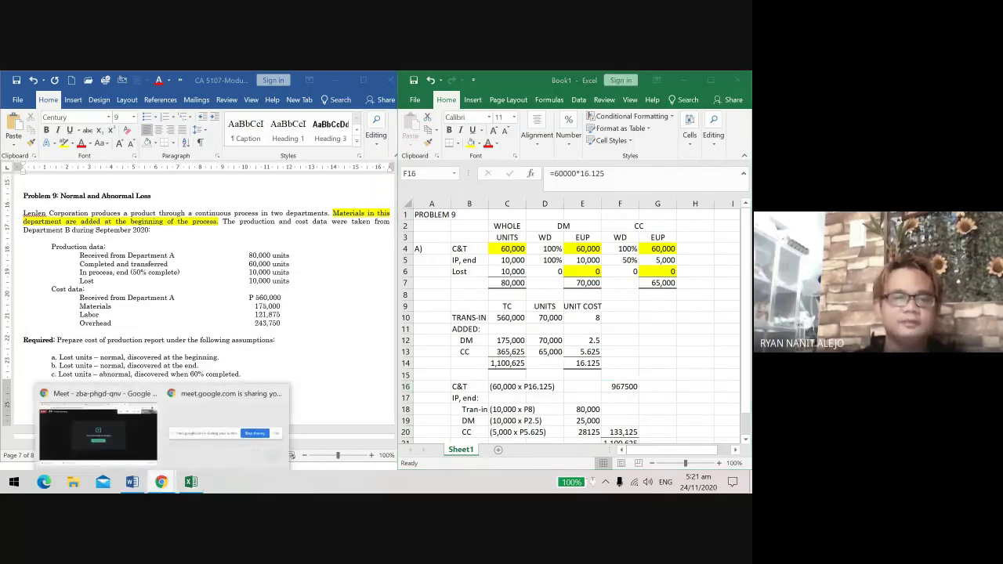
left_click(124, 453)
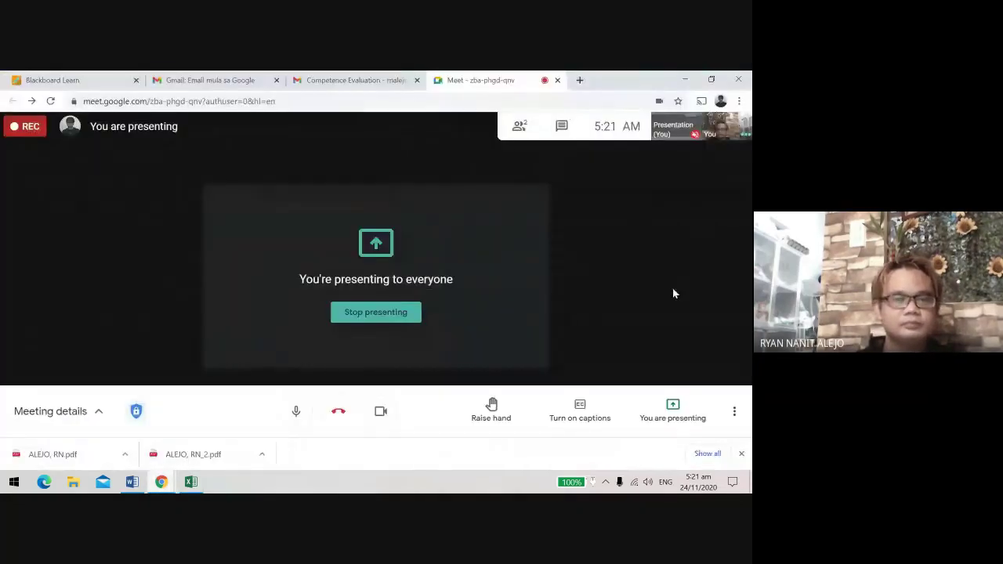
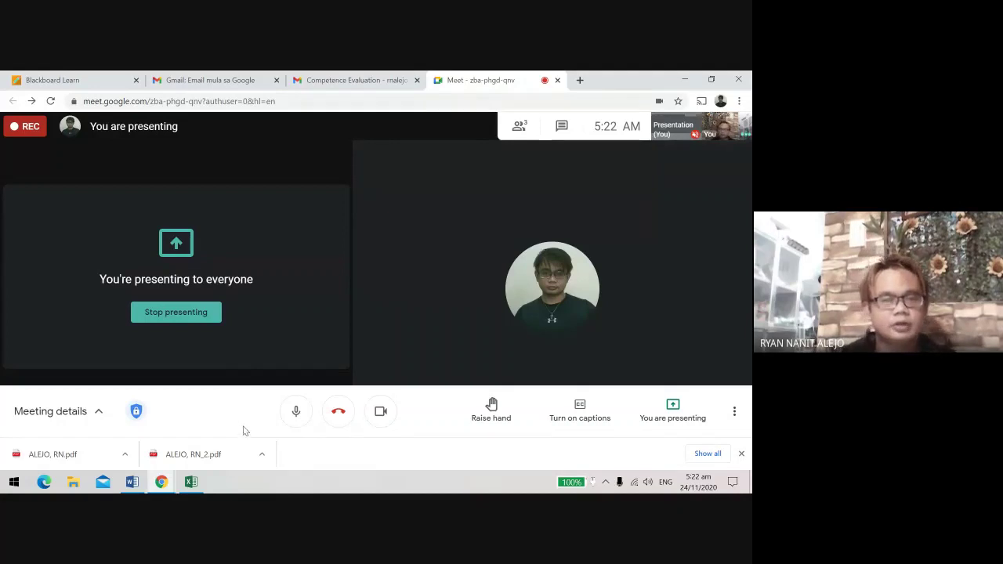
left_click(132, 482)
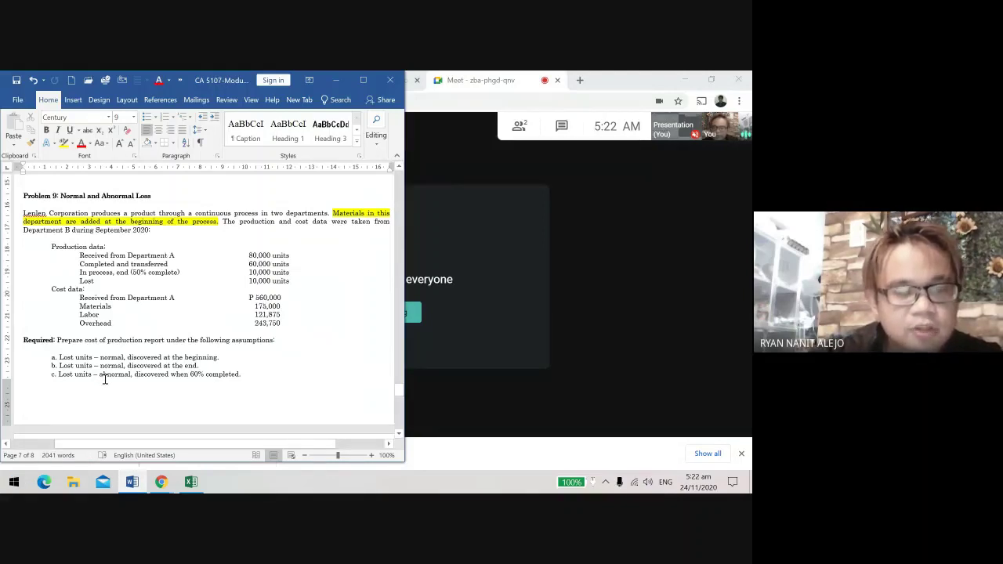
key("alt+Tab")
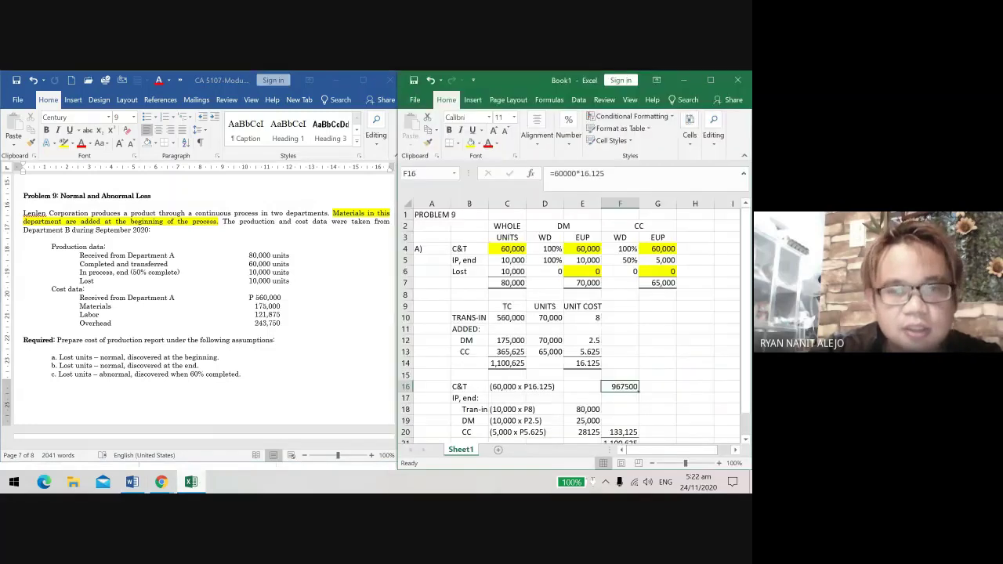
Step: Label the start of the second part with B) in A23
scroll(431, 398, "down", 2)
left_click(434, 399)
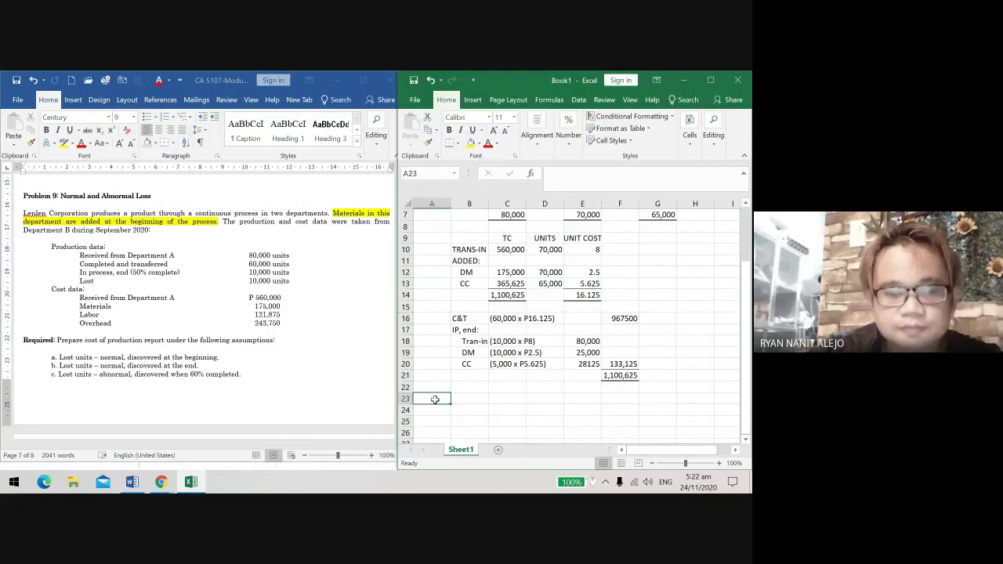
type("B)")
key("Return")
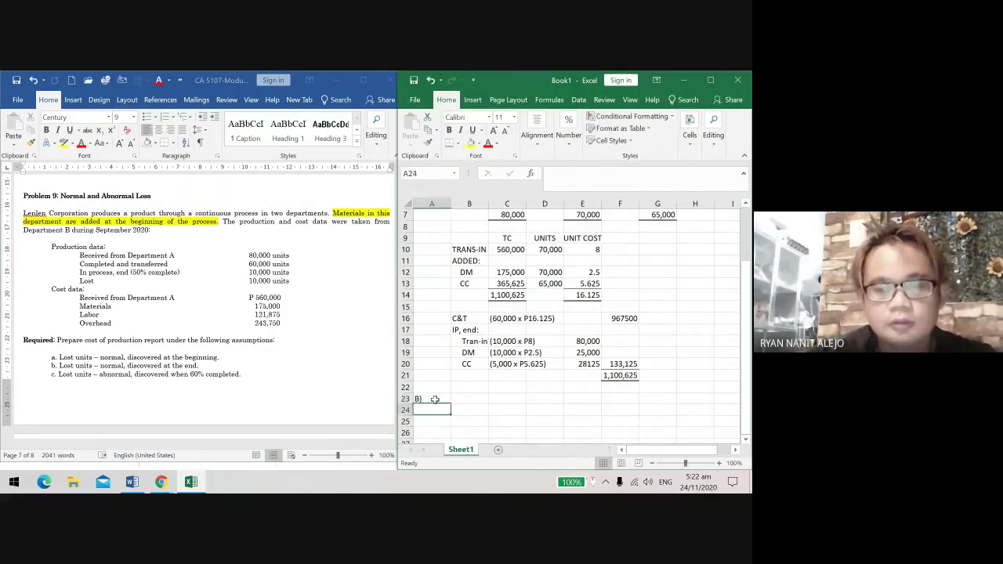
Step: Copy part A's equivalent units table, B2:G7, and paste it into part B starting at B24
key("Right")
scroll(644, 355, "up", 2)
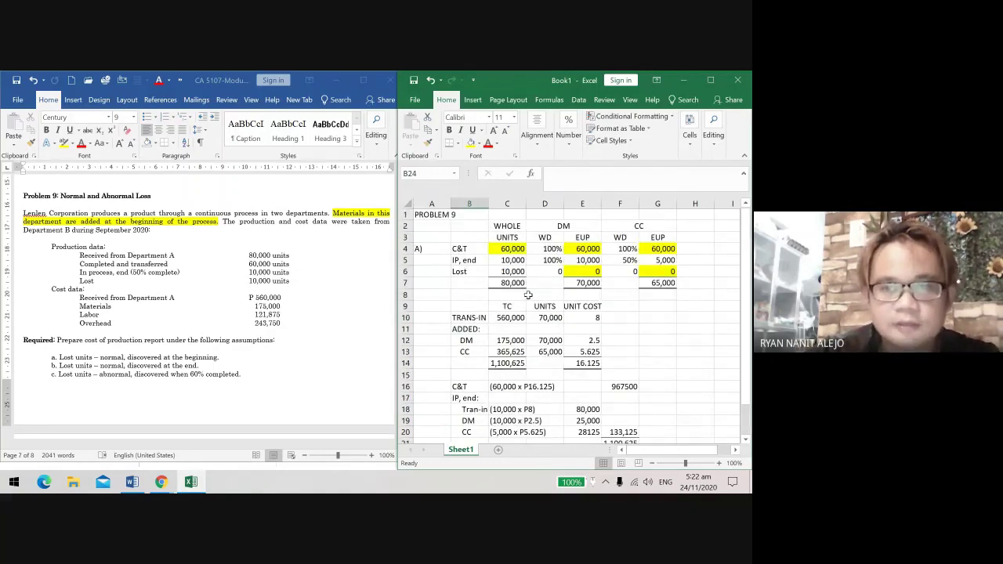
left_click_drag(471, 224, 649, 280)
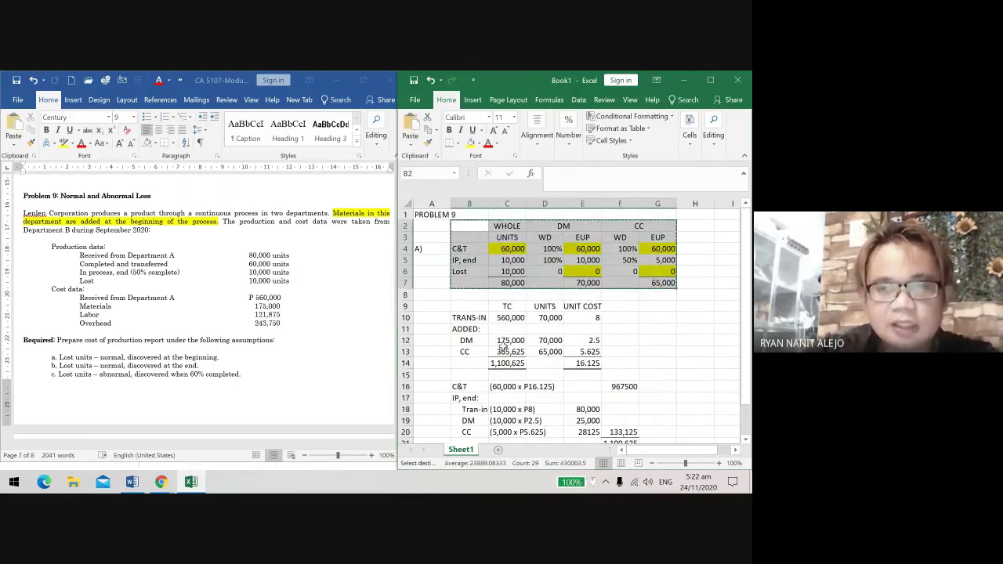
key("ctrl+c")
scroll(463, 345, "down", 4)
left_click(462, 345)
key("ctrl+v")
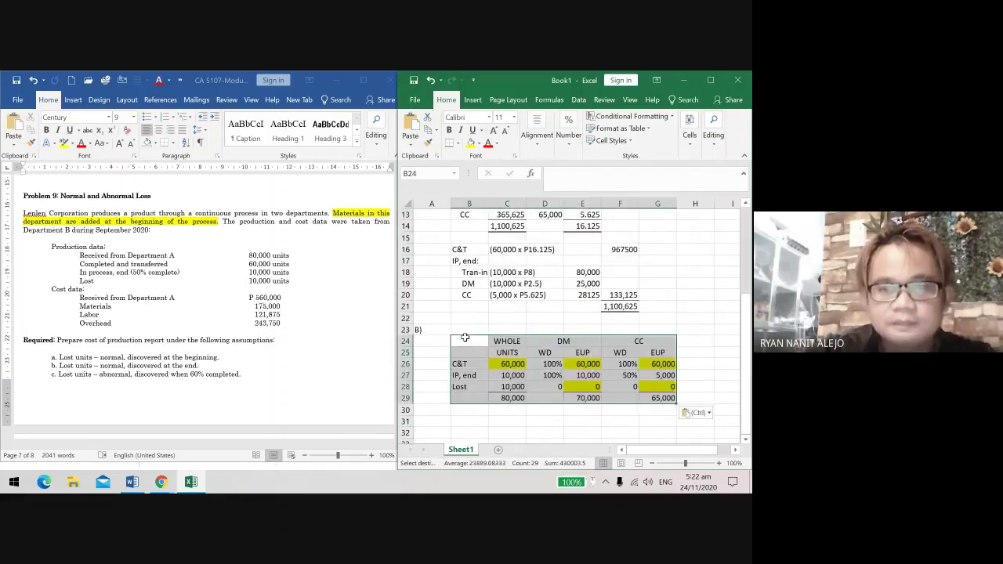
Step: Remove the yellow fill from C26:G28 in part B's equivalent units table
scroll(470, 336, "down", 2)
left_click(476, 327)
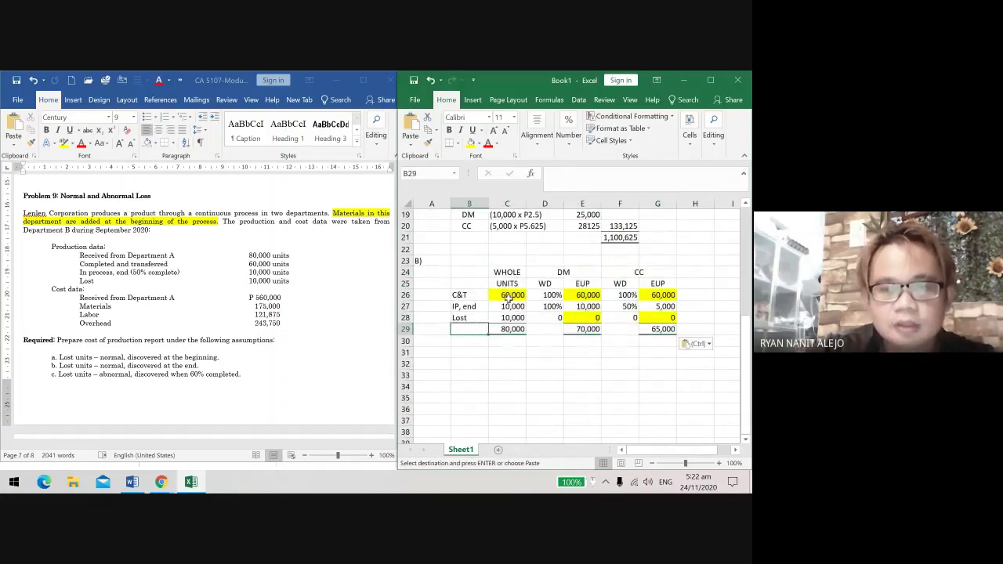
left_click_drag(508, 296, 658, 321)
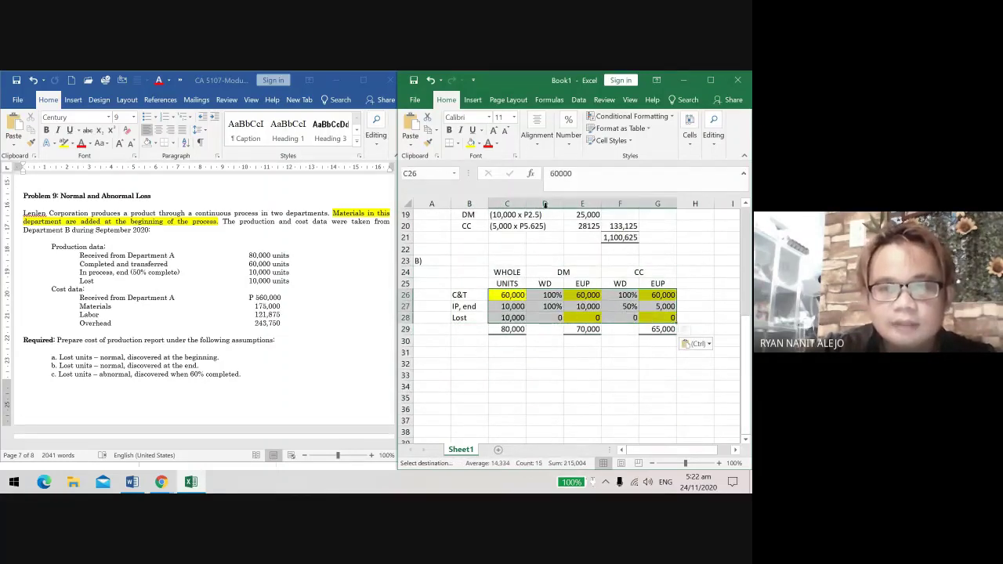
left_click(479, 143)
left_click(501, 249)
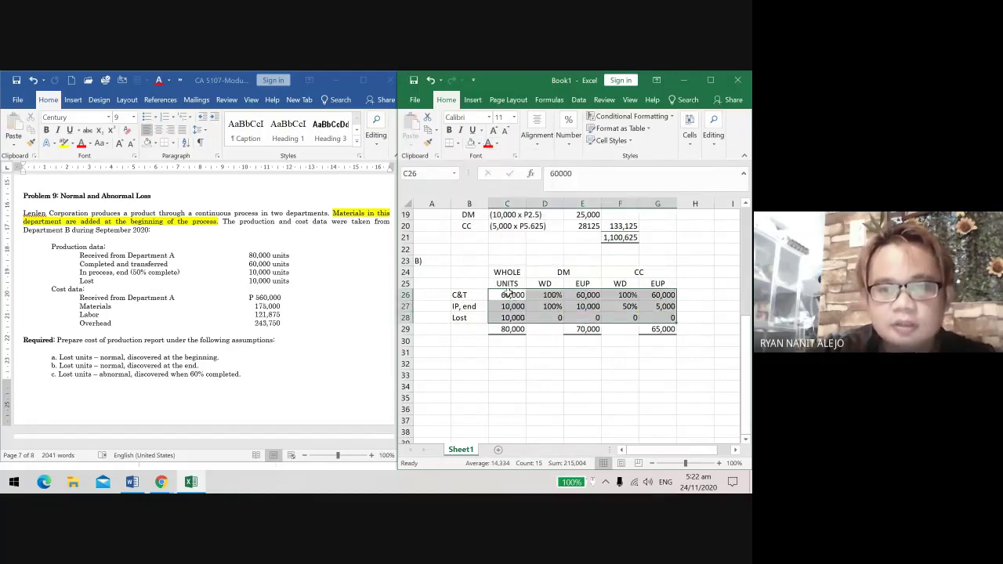
Step: Highlight the C&T and IP, end labels in B26:B27 with yellow fill
left_click_drag(510, 295, 674, 295)
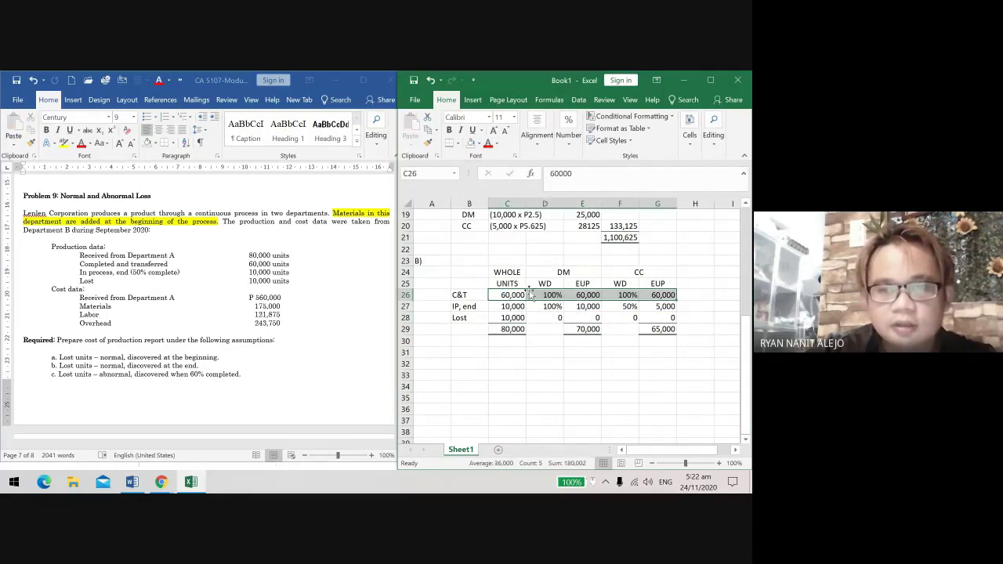
left_click(490, 312)
left_click(475, 295)
left_click_drag(474, 295, 493, 315)
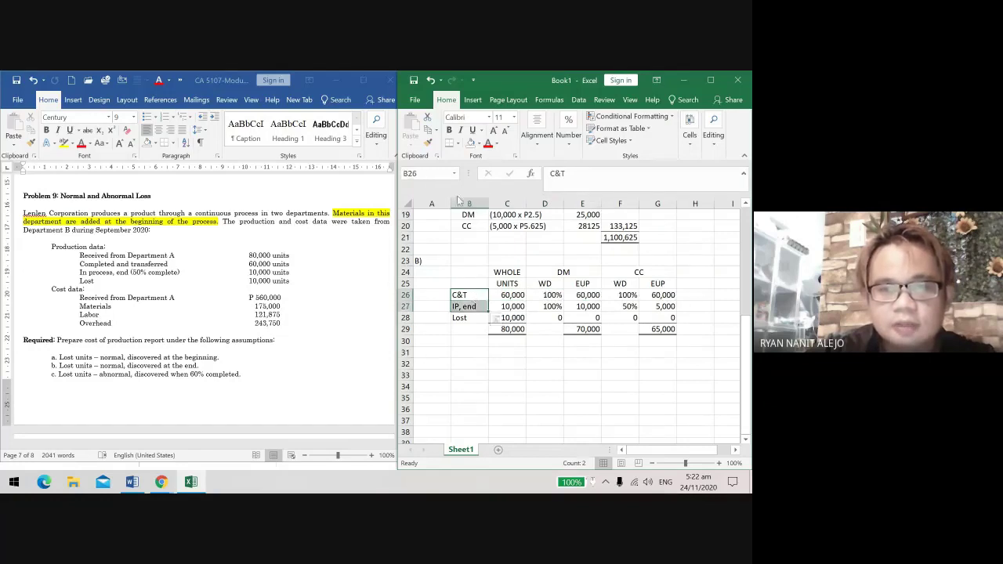
left_click(478, 143)
left_click(498, 232)
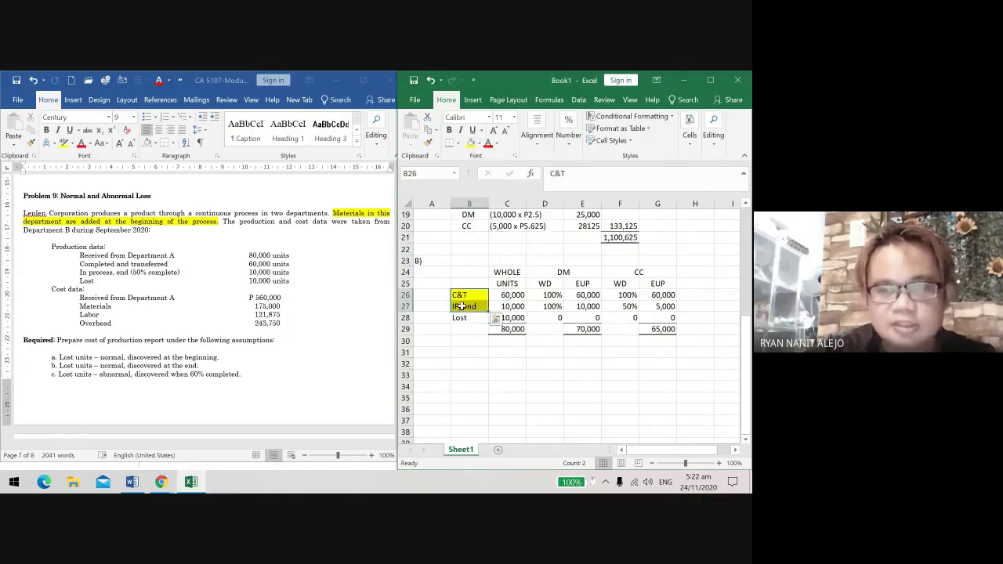
left_click(479, 340)
Step: Fill the IP, end DM values down to the Lost row: 100% in D28 and 10,000 in E28
left_click(484, 319)
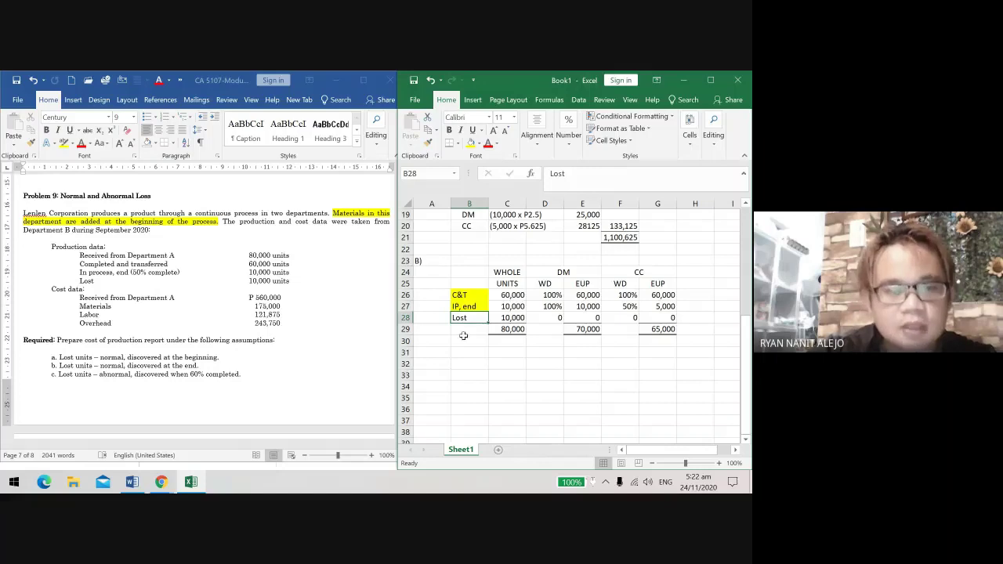
left_click(551, 315)
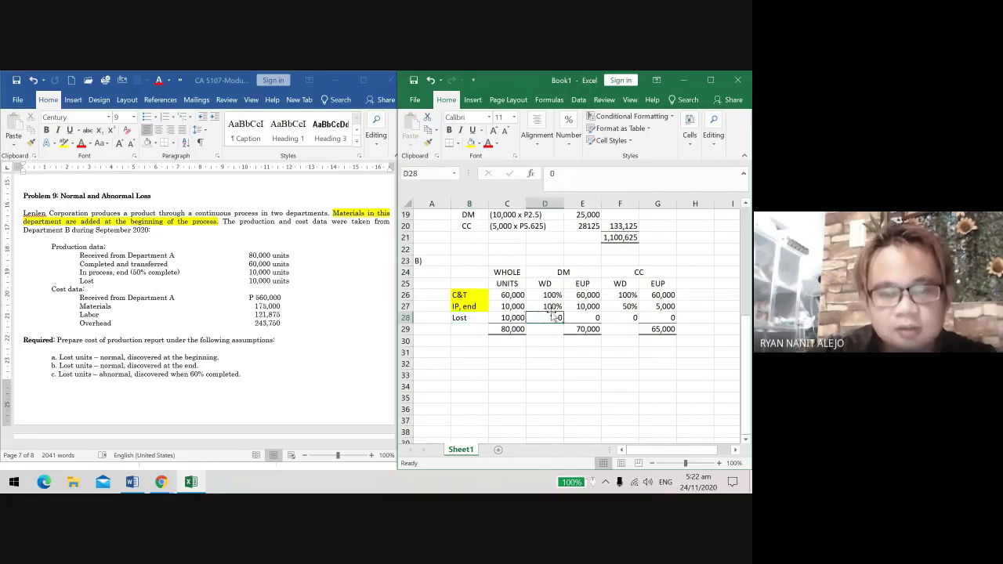
key("ctrl+d")
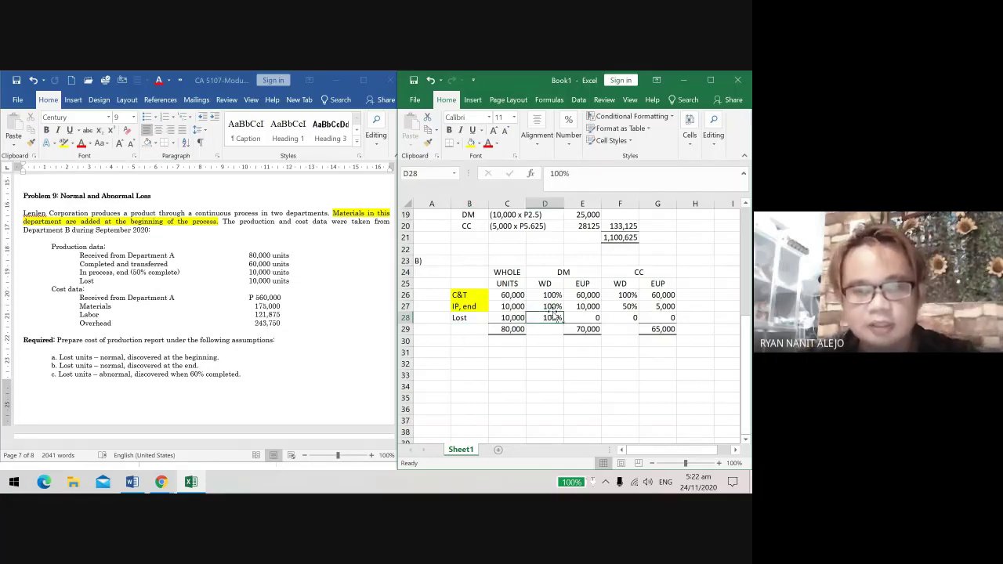
key("Right")
key("ctrl+d")
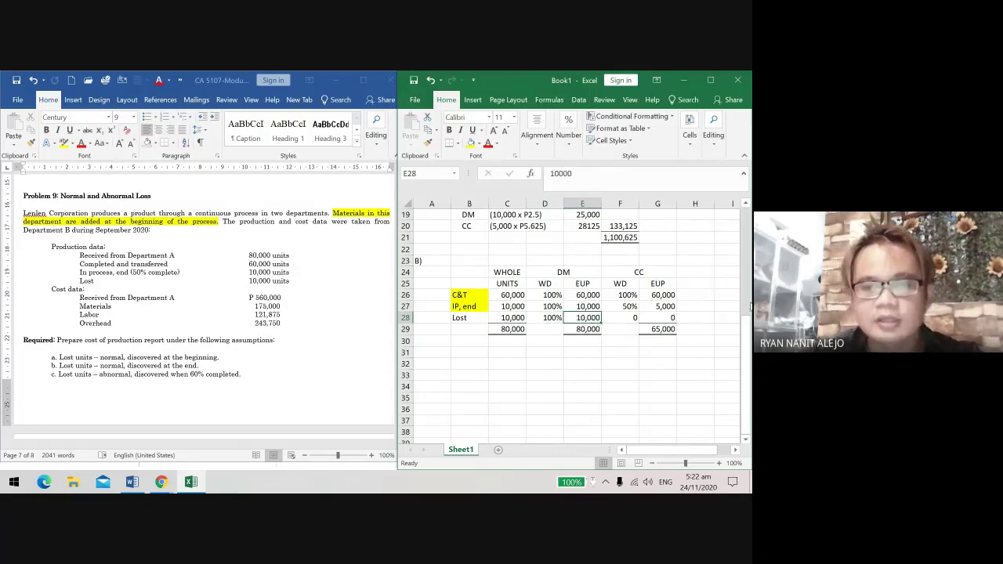
Step: Copy the Lost row's DM EUP of 10,000 from E28 to the CC EUP cell, G28
key("Right")
key("Right")
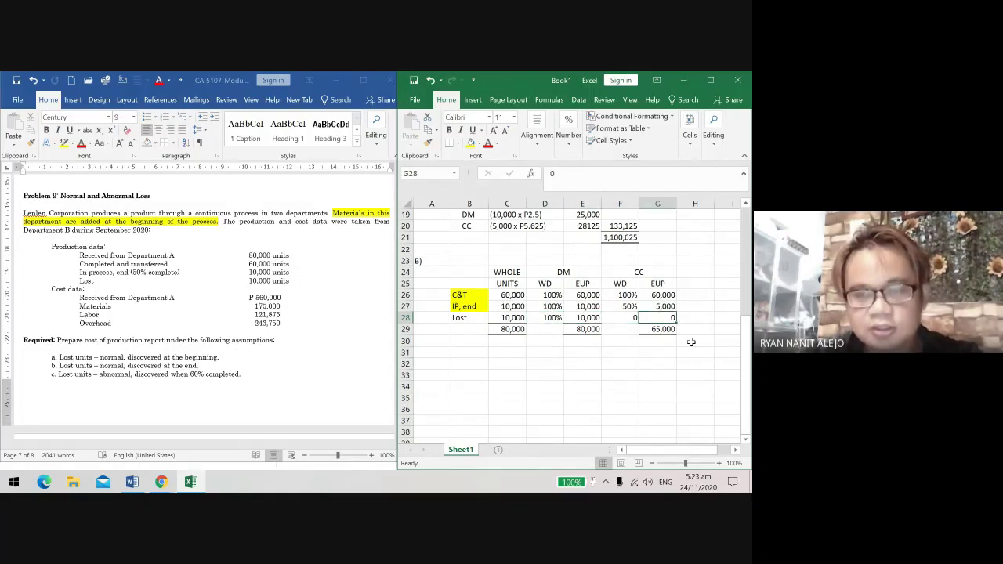
key("Left")
key("Left")
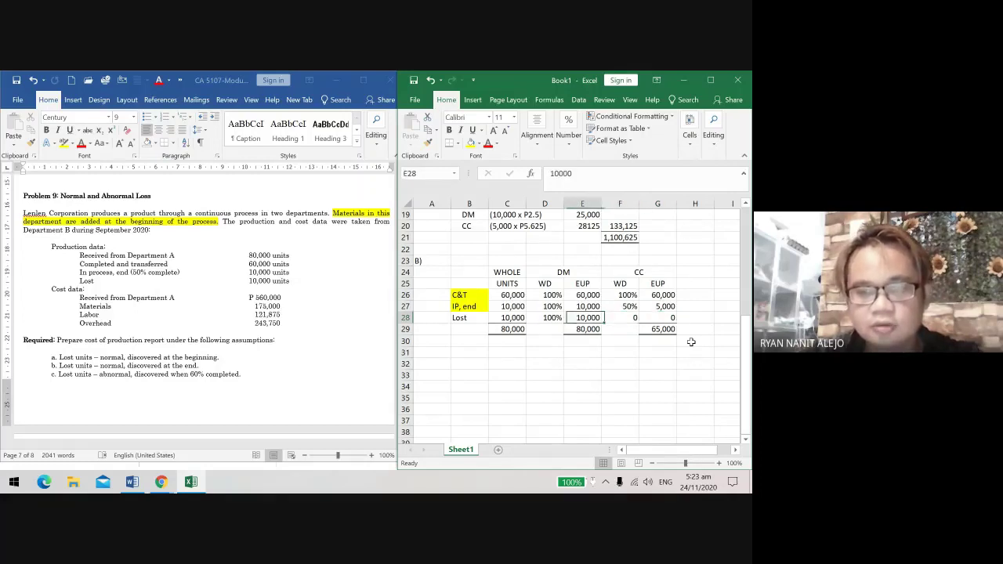
key("ctrl+c")
key("Right")
key("Right")
key("Right")
key("Left")
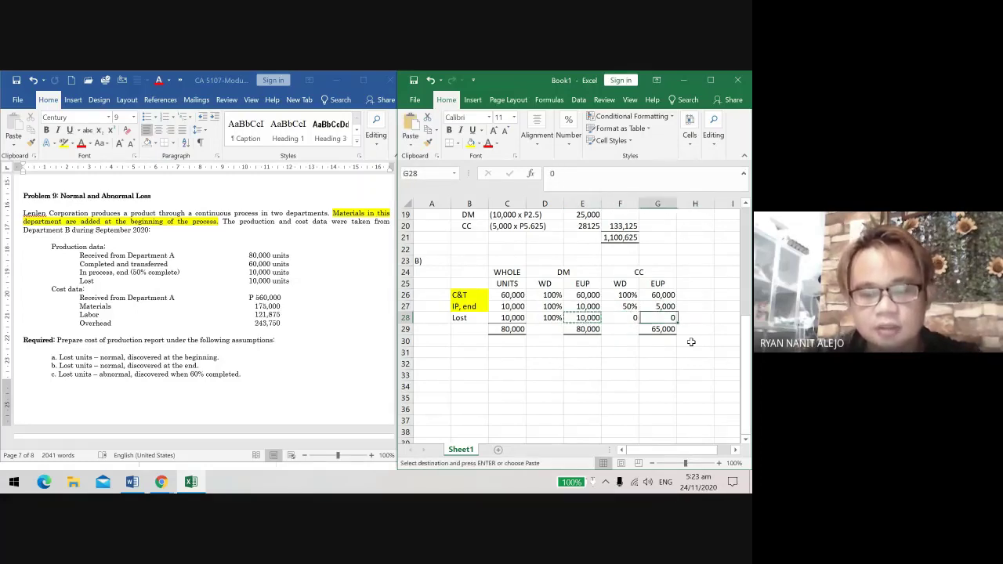
key("ctrl+v")
Step: Copy the Lost row's 100% DM work done from D28 to the CC WD cell, F28
key("Left")
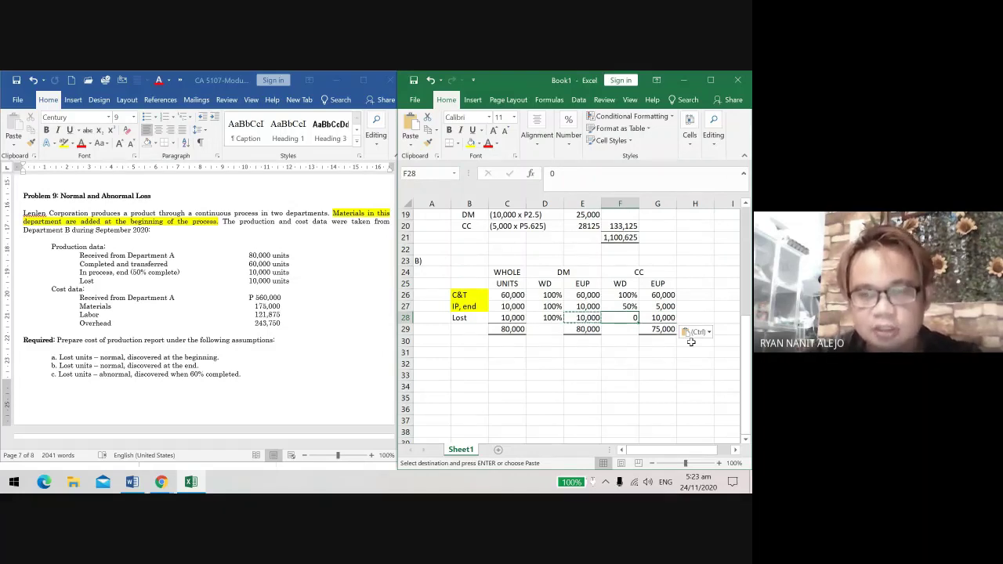
key("Left")
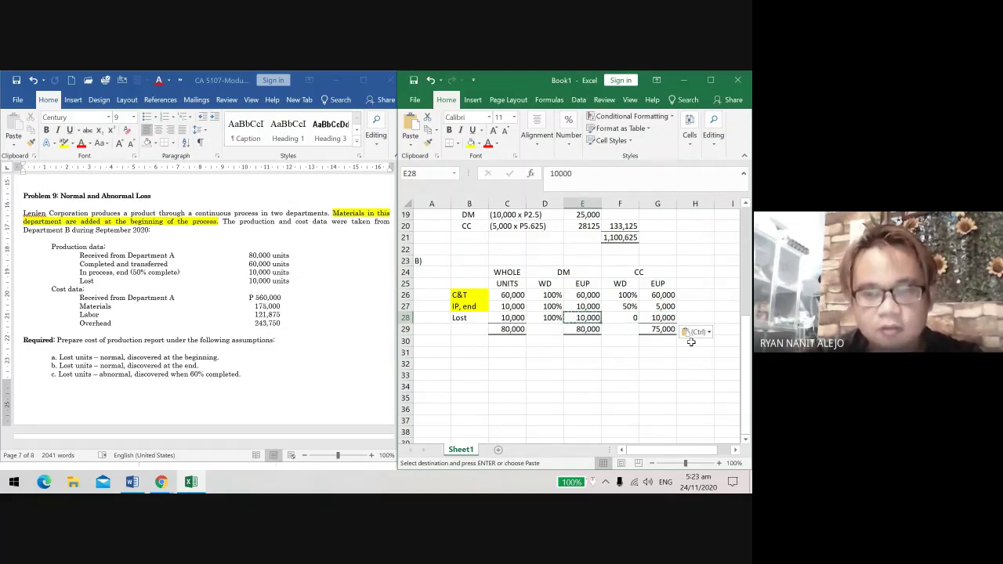
key("Left")
key("ctrl+c")
key("Right")
key("Right")
key("ctrl+v")
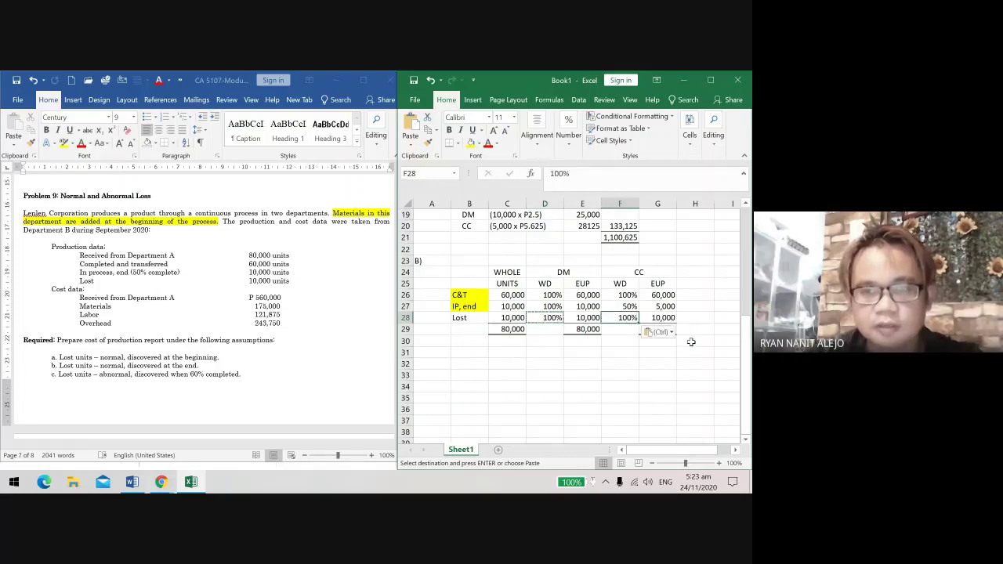
key("Down")
key("Down")
key("Down")
key("Left")
key("Left")
key("Left")
key("Left")
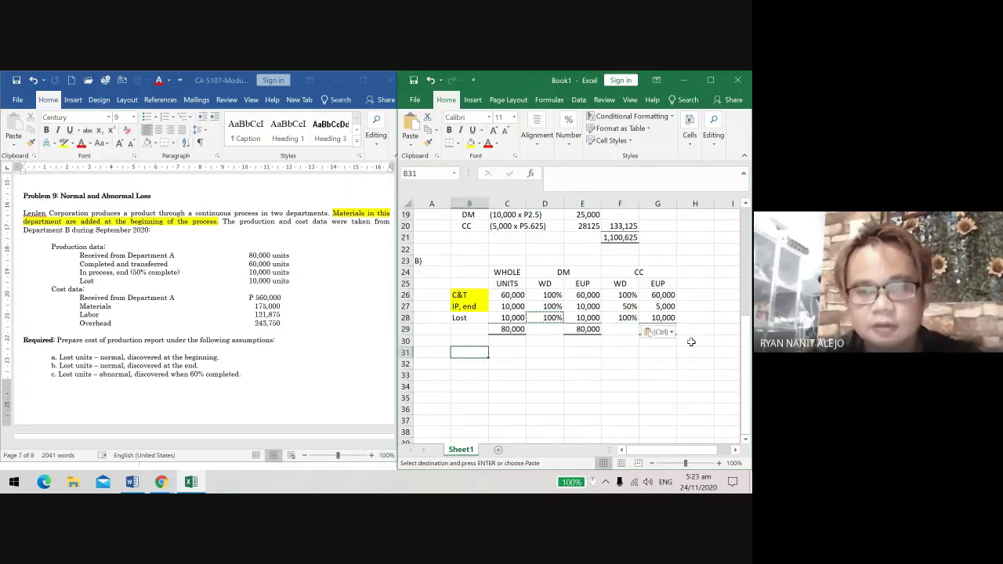
key("Escape")
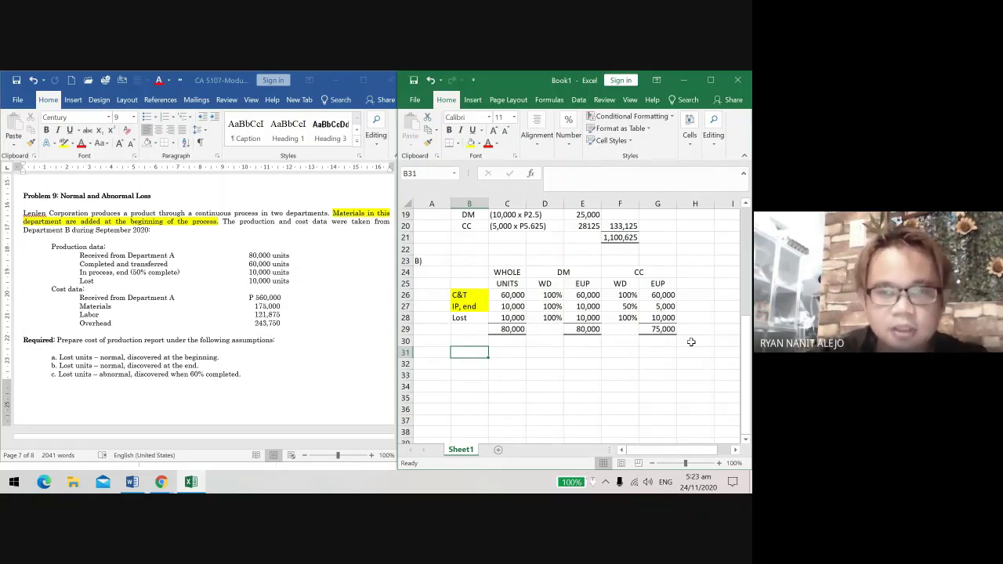
Step: Copy part A's unit cost table, B9:E14, and paste it into part B starting at B31
scroll(469, 243, "up", 4)
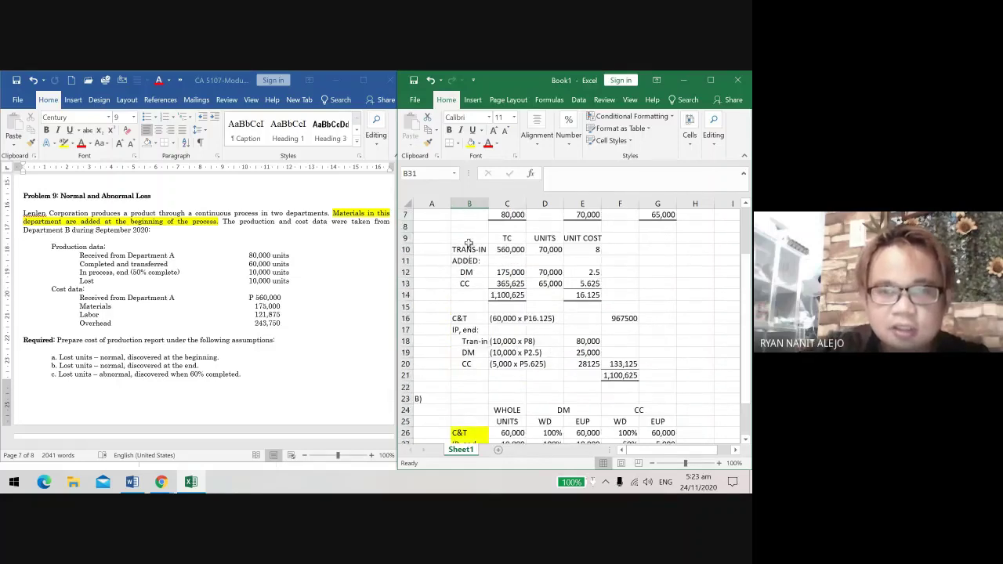
left_click_drag(469, 239, 584, 296)
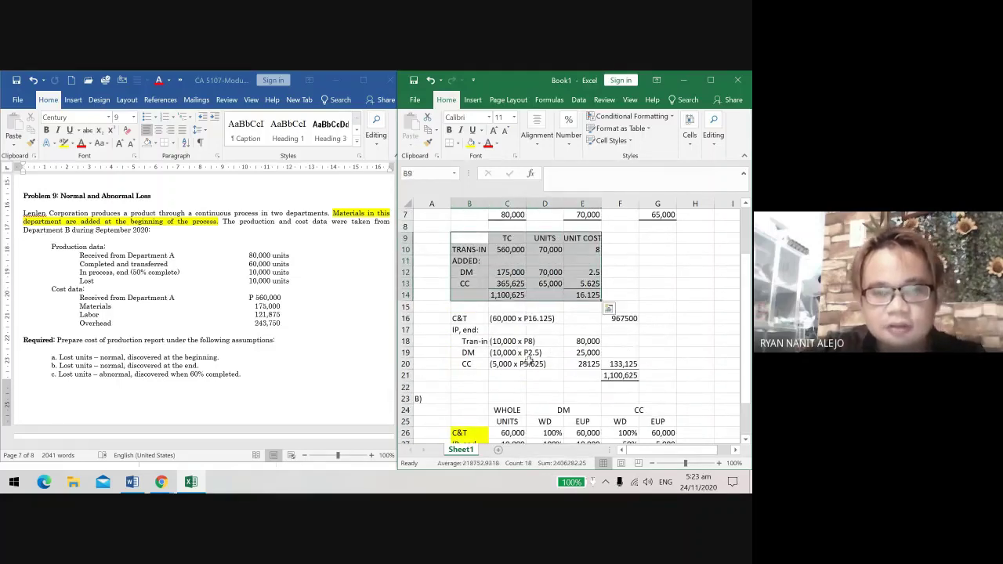
key("ctrl+c")
scroll(529, 360, "down", 4)
left_click(460, 353)
key("ctrl+v")
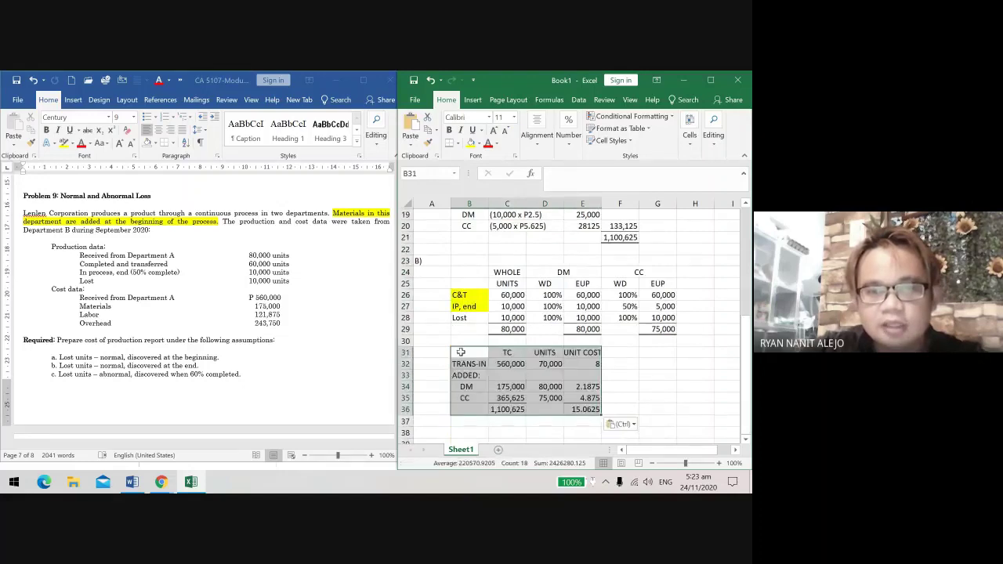
left_click(508, 362)
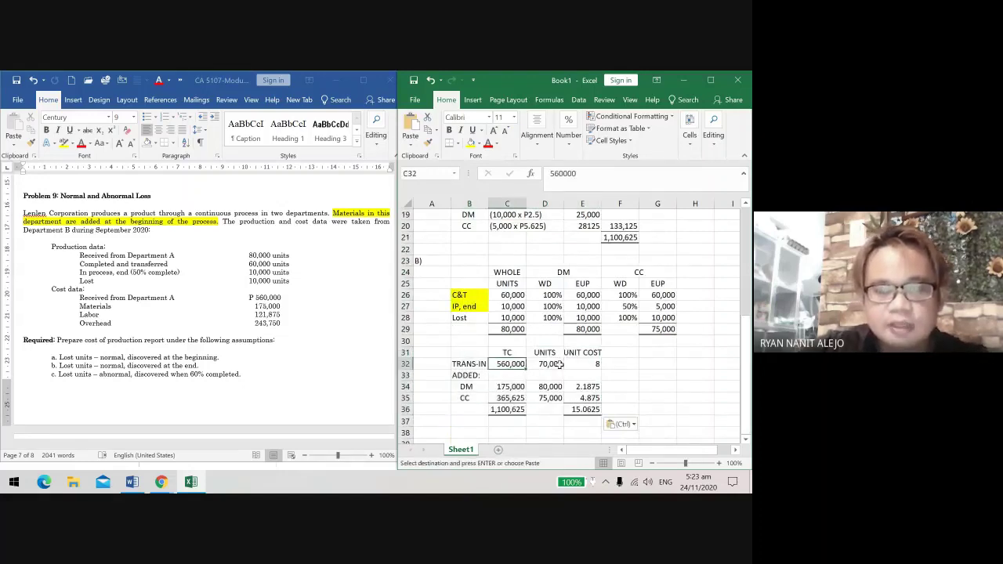
left_click_drag(518, 388, 517, 401)
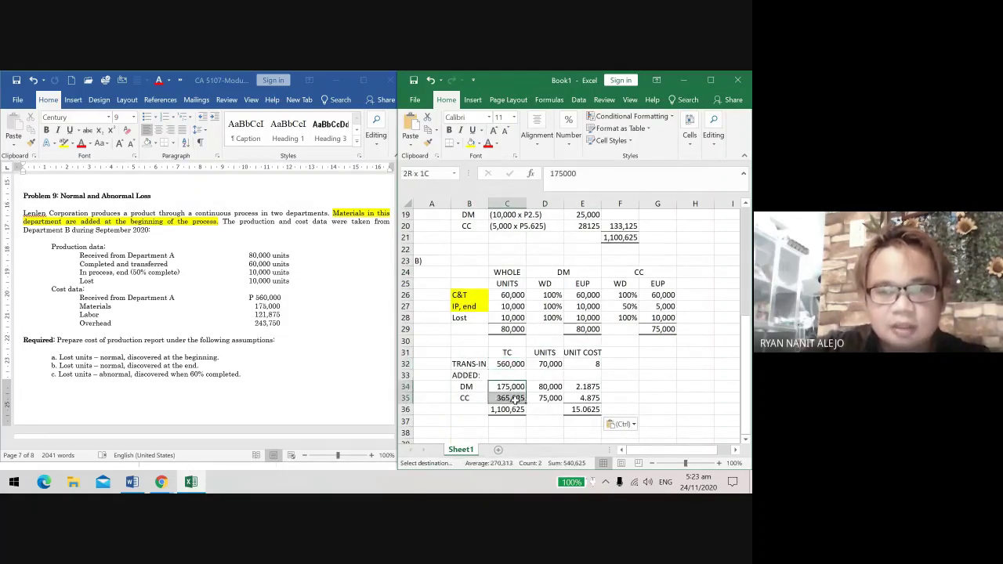
Step: Set part B's transferred-in units in D32 to 80,000
left_click(511, 411)
scroll(502, 417, "down", 1)
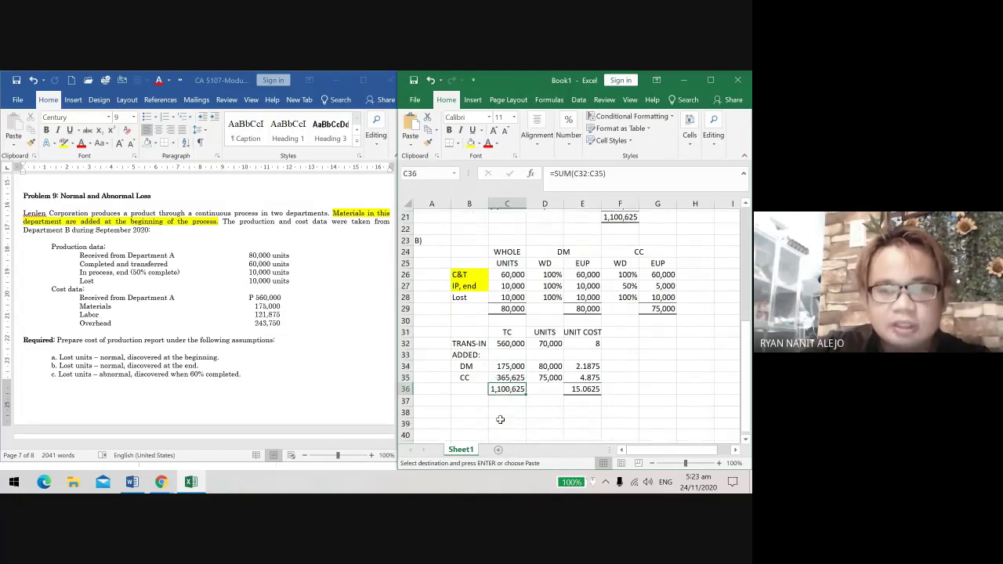
left_click(544, 329)
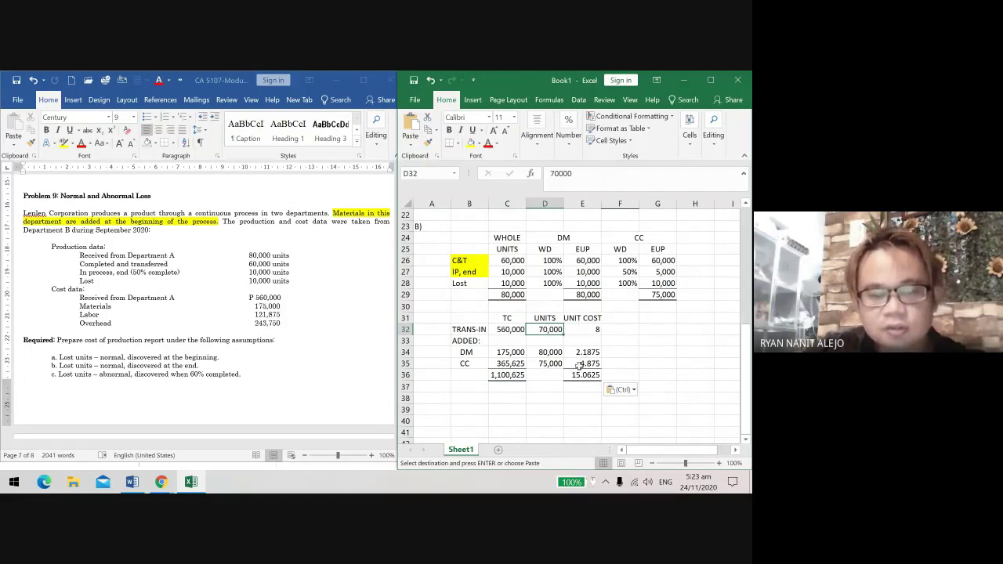
type("80,000")
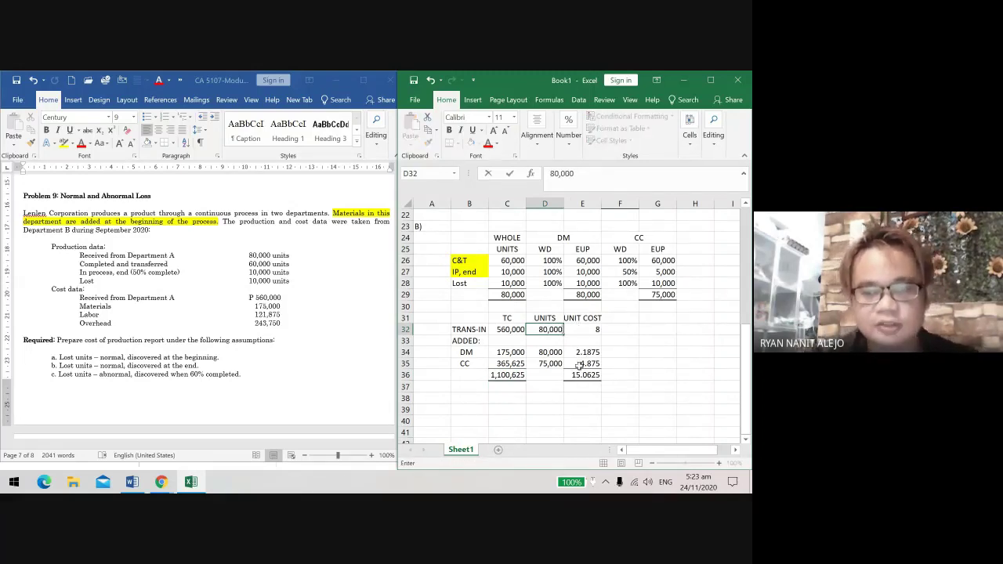
key("Tab")
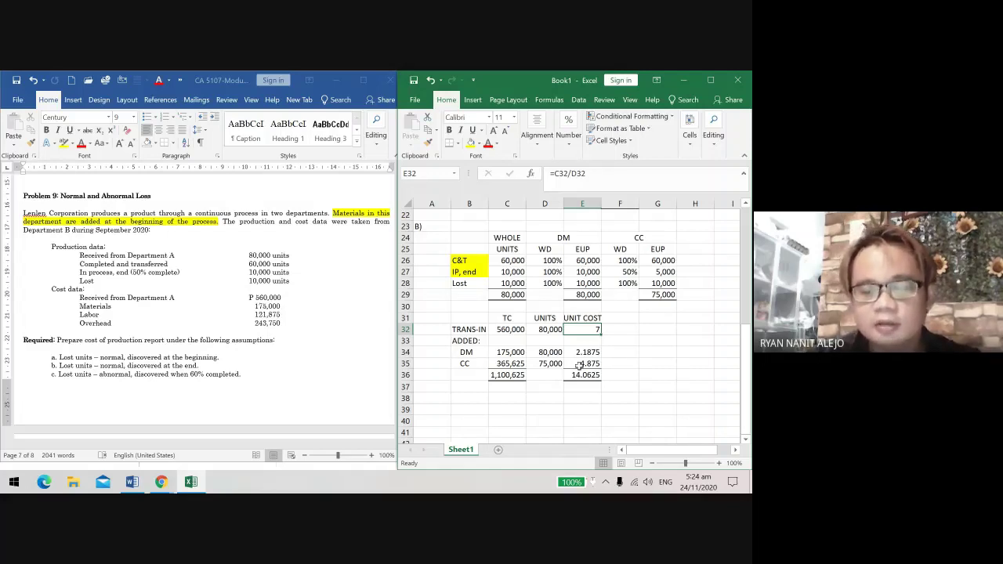
Step: Review part B's DM cost, units and unit cost, and compare its added unit costs with part A's DM and CC unit costs
key("Down")
key("Down")
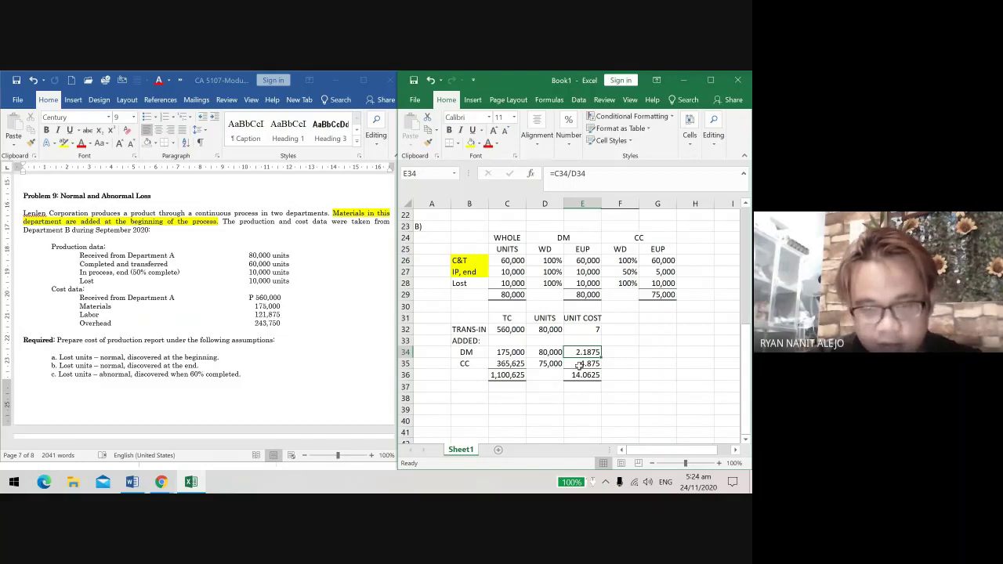
key("Left")
key("Left")
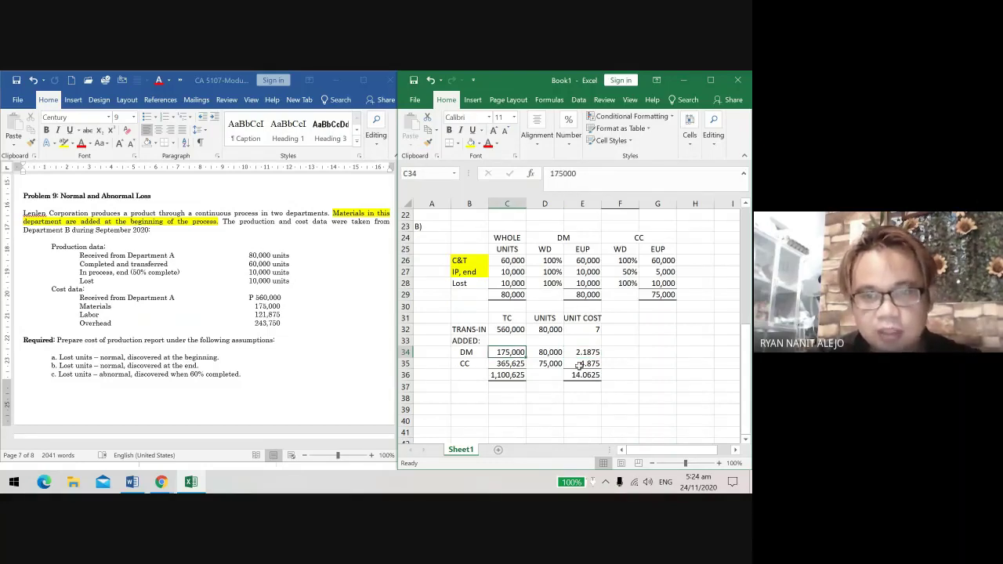
key("Right")
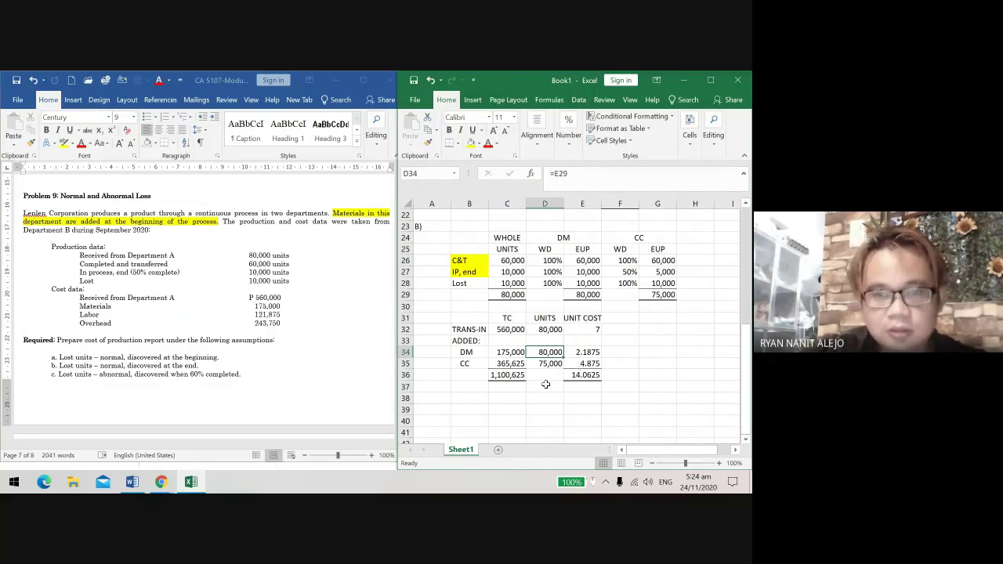
scroll(585, 298, "up", 5)
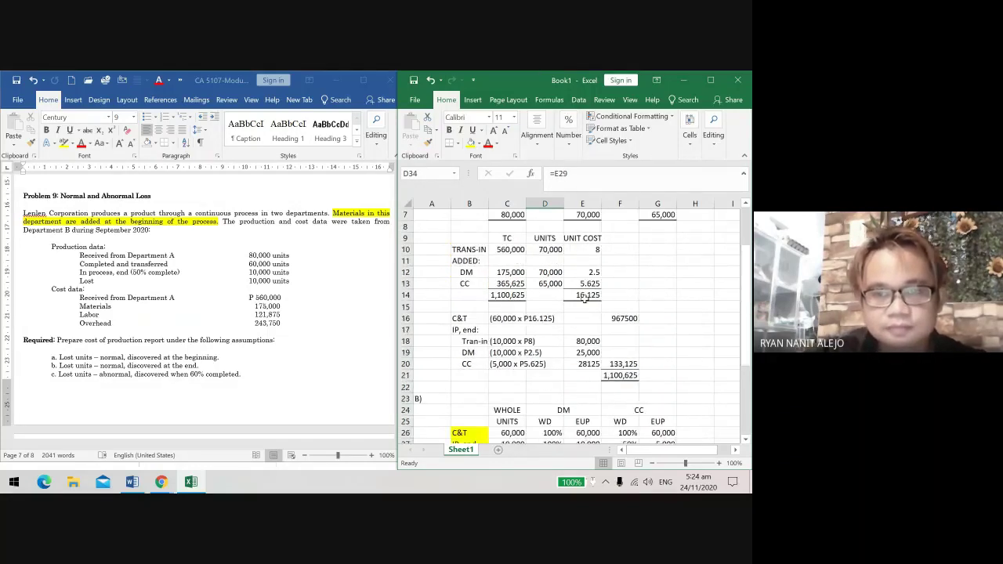
scroll(584, 298, "down", 6)
scroll(564, 302, "up", 1)
scroll(548, 303, "down", 1)
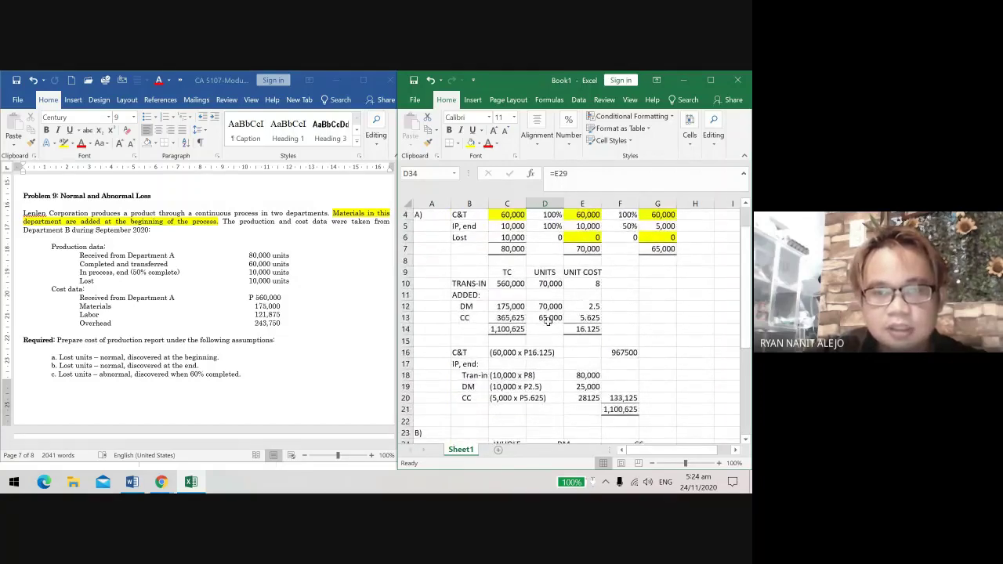
scroll(535, 303, "up", 6)
scroll(540, 330, "down", 5)
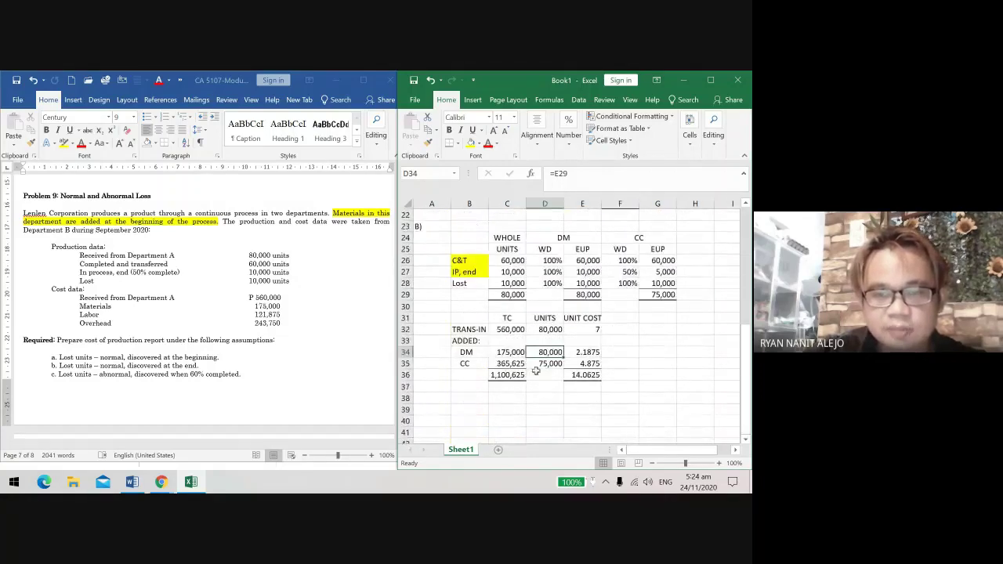
scroll(549, 365, "down", 1)
scroll(564, 356, "up", 4)
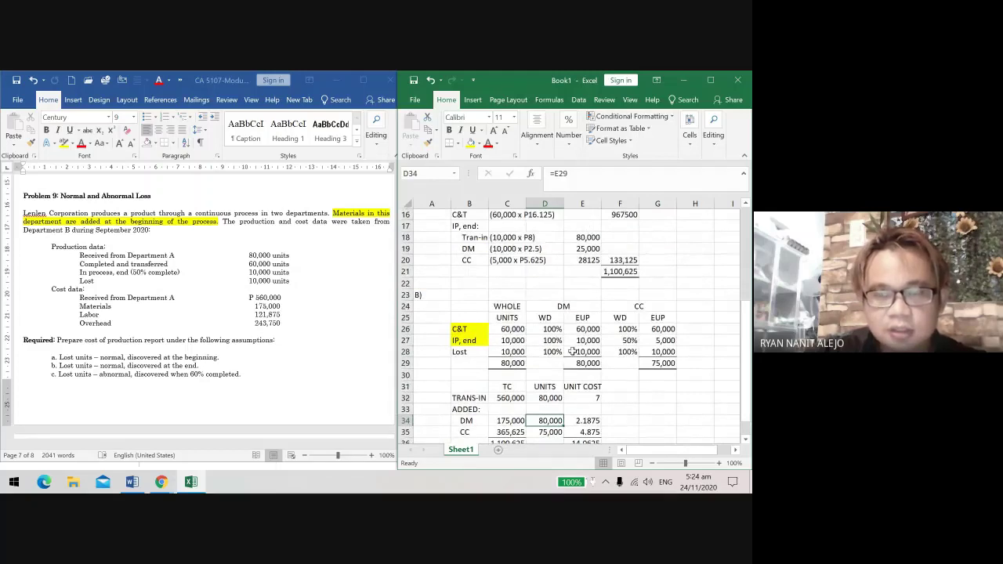
scroll(573, 351, "up", 1)
scroll(573, 351, "up", 3)
left_click(589, 282)
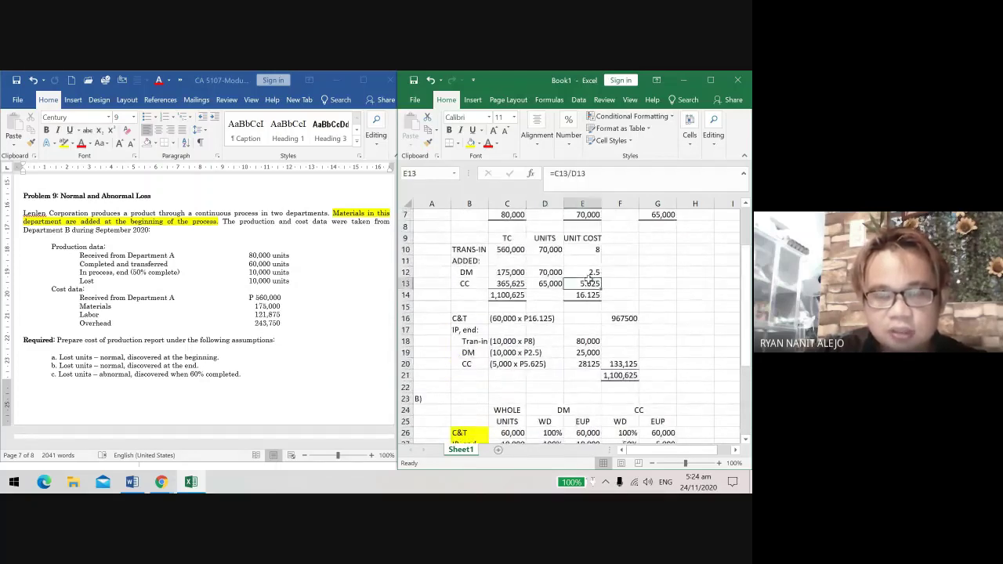
left_click_drag(589, 272, 589, 284)
scroll(587, 355, "down", 5)
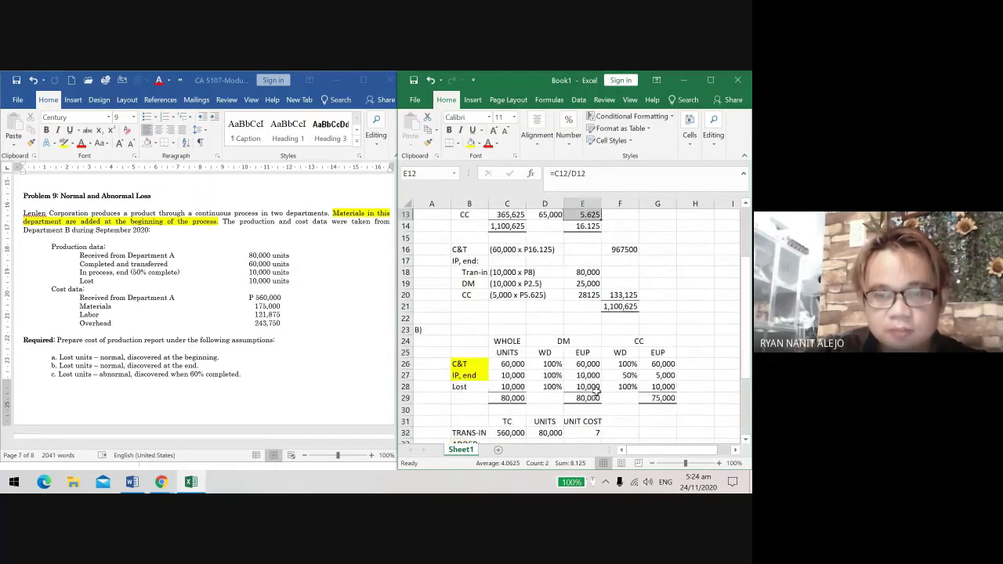
left_click(586, 353)
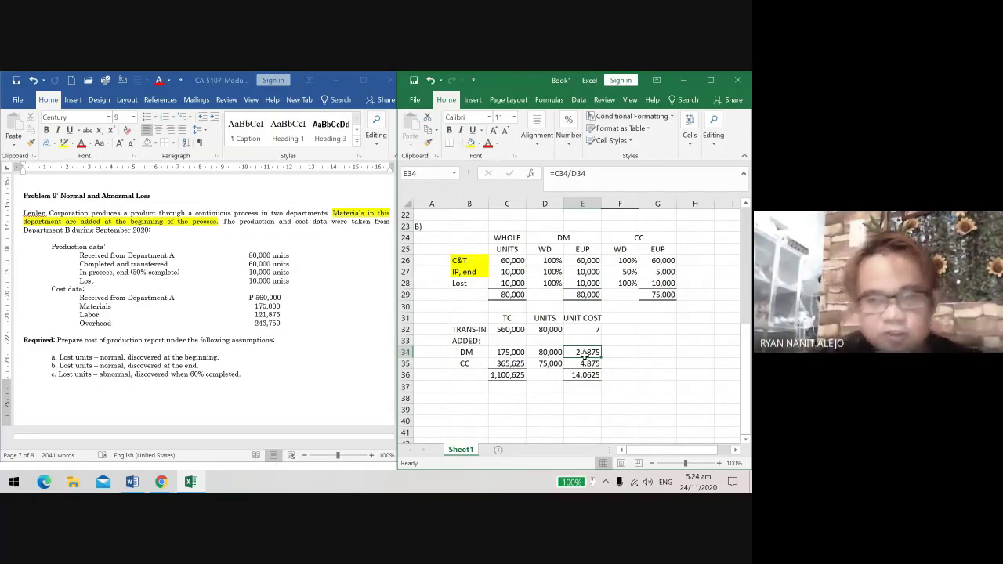
Step: Copy part A's cost allocation labels, B16:B20, and paste them into part B starting at B38
left_click(482, 397)
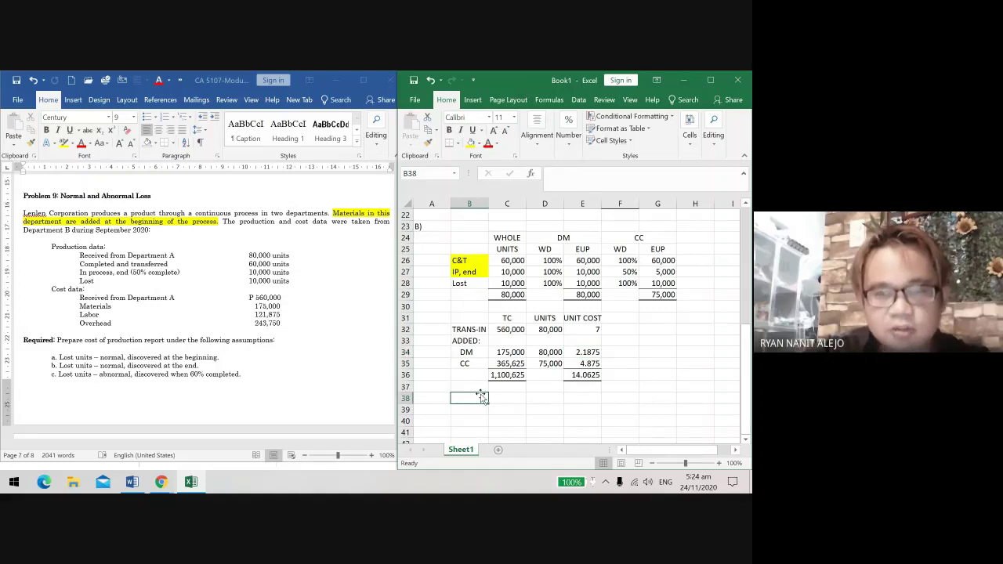
scroll(483, 397, "up", 3)
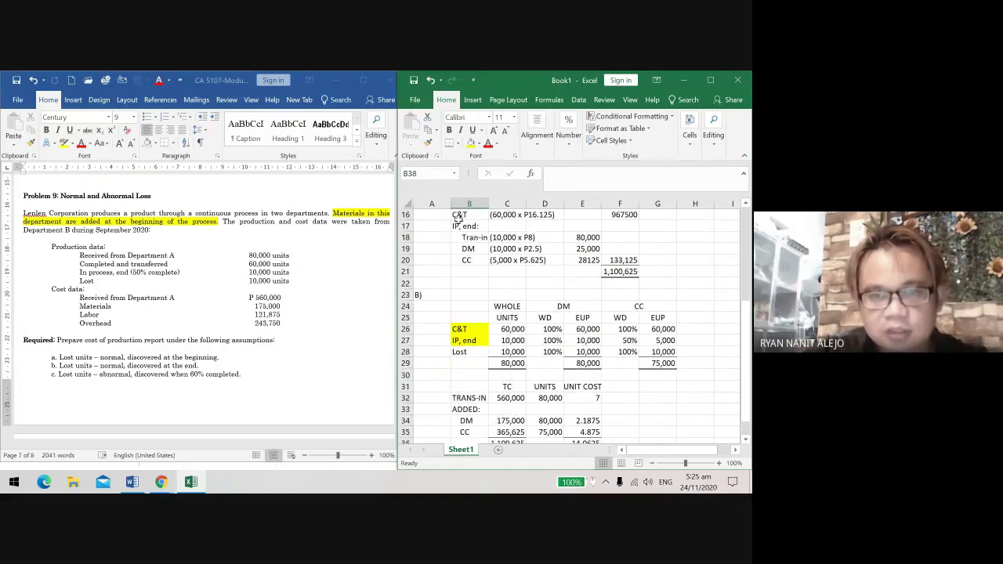
left_click_drag(459, 216, 470, 260)
key("ctrl+c")
scroll(491, 340, "down", 1)
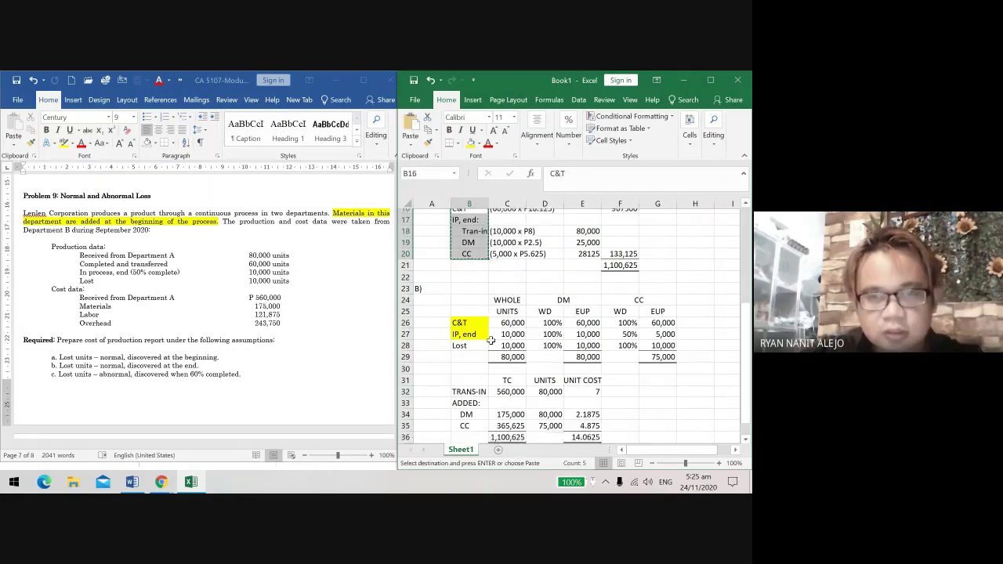
scroll(491, 340, "down", 4)
left_click(469, 330)
key("ctrl+v")
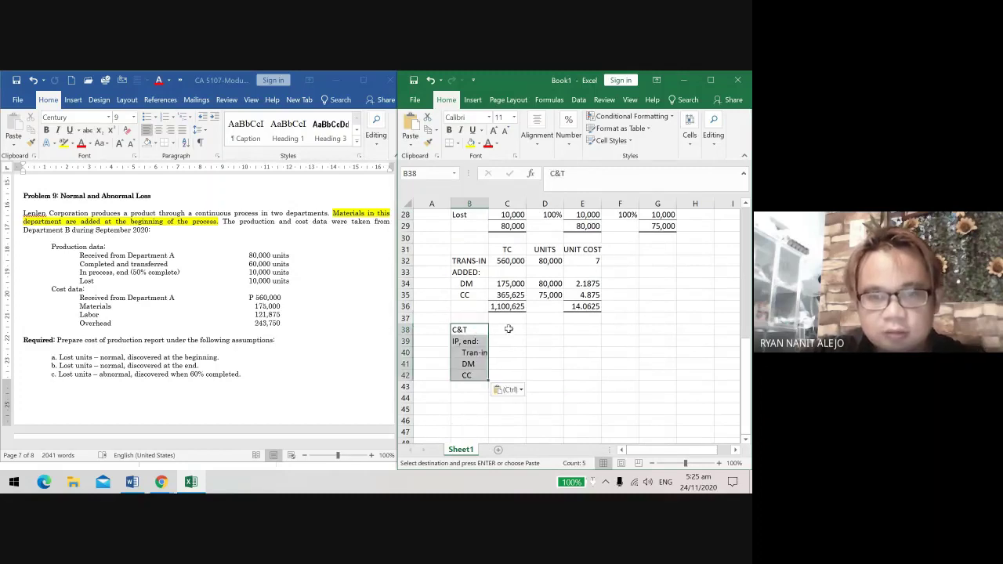
Step: Enter the C&T computation text (60,000 x P14.0625) in C38, beside part B's C&T label
left_click(509, 329)
scroll(491, 409, "up", 1)
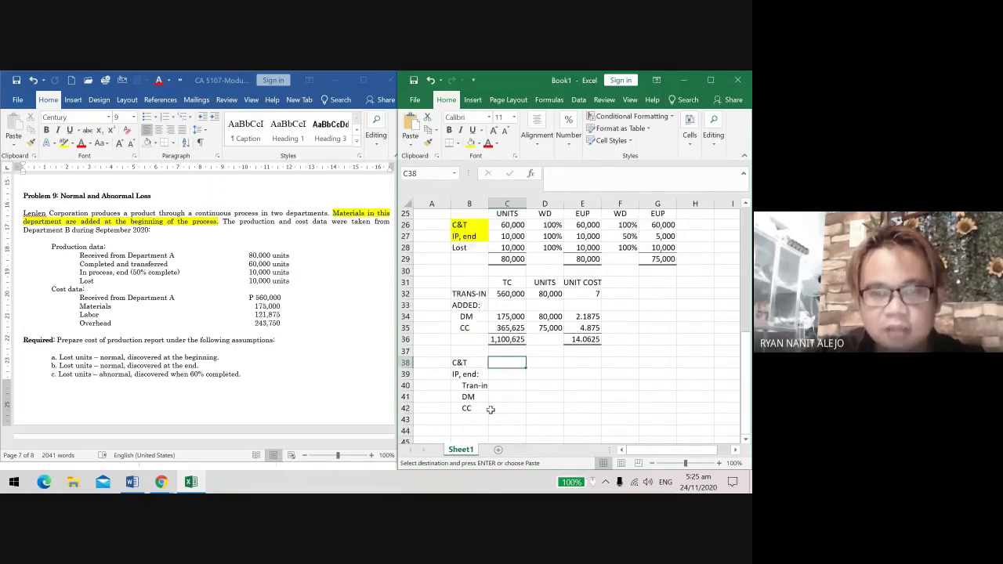
scroll(491, 409, "up", 5)
scroll(505, 401, "down", 5)
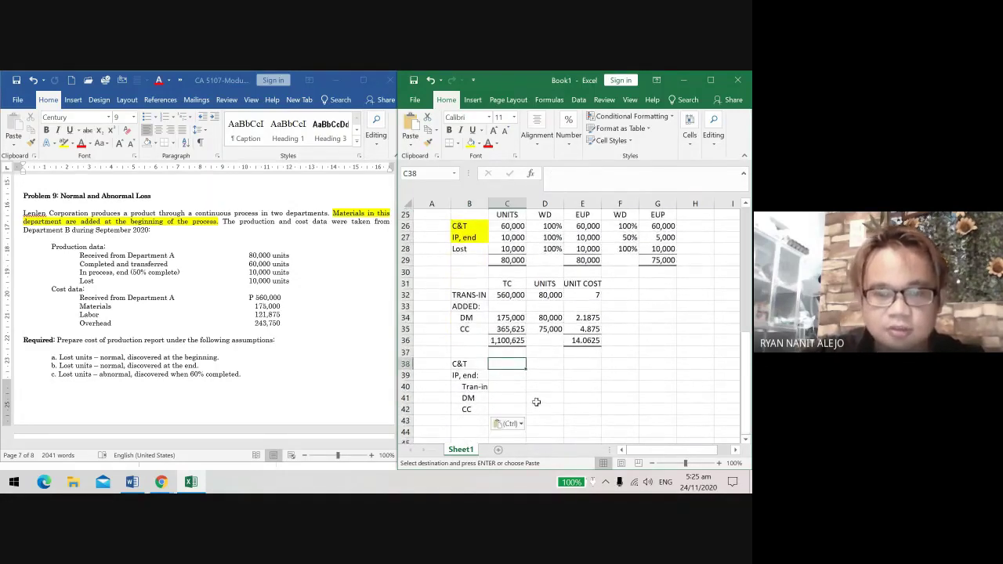
type("(")
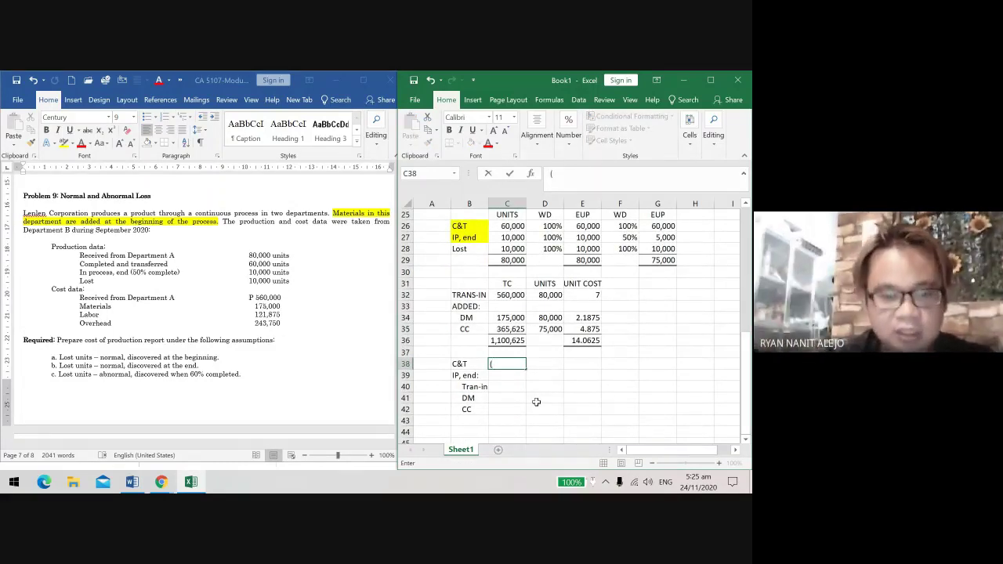
type("60,000")
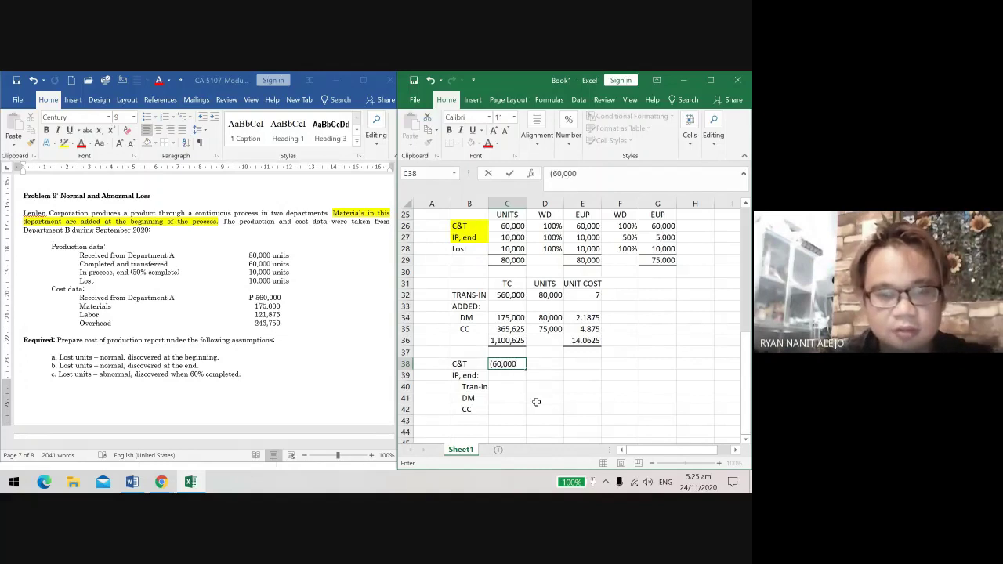
type(" x P")
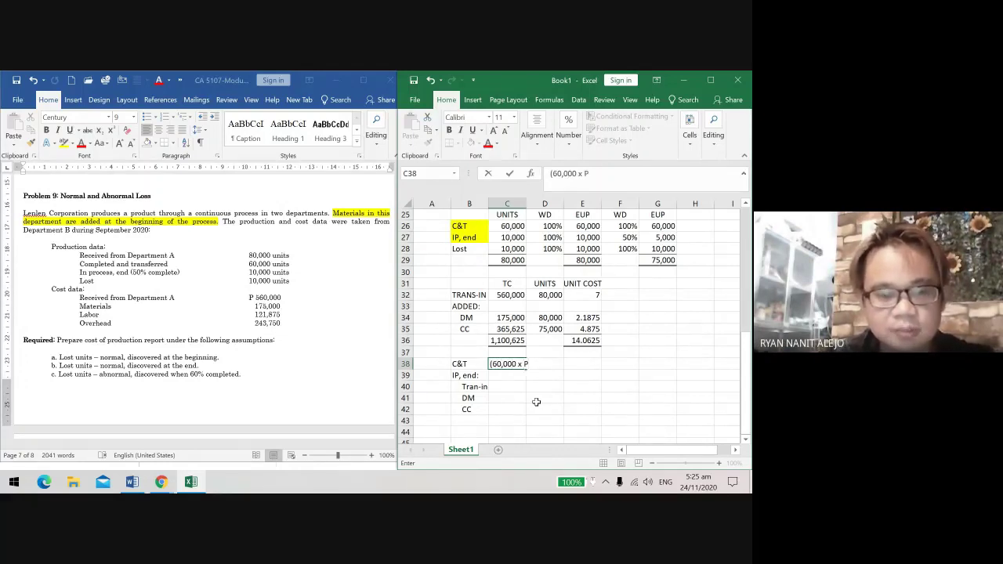
type("14.")
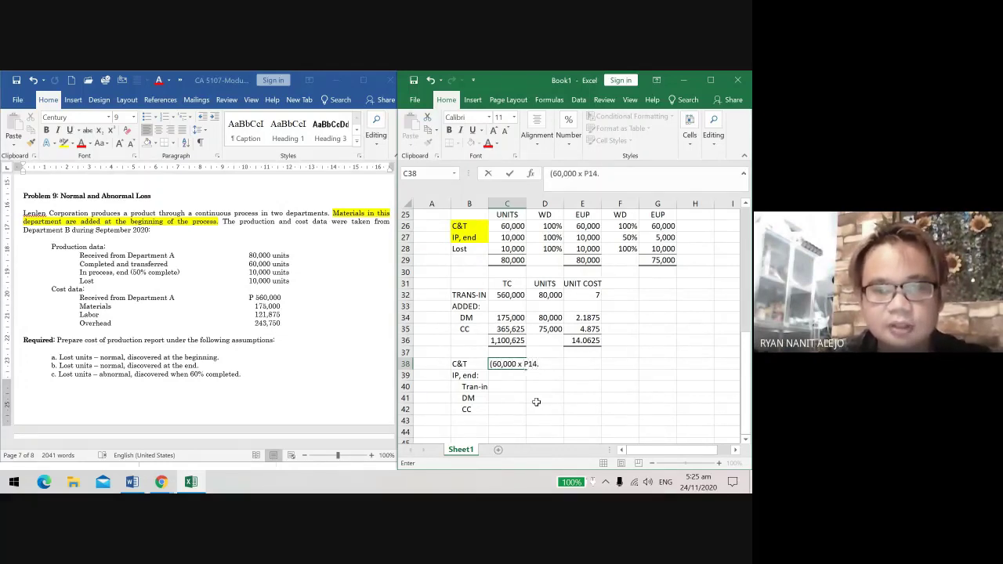
type("0")
type("62")
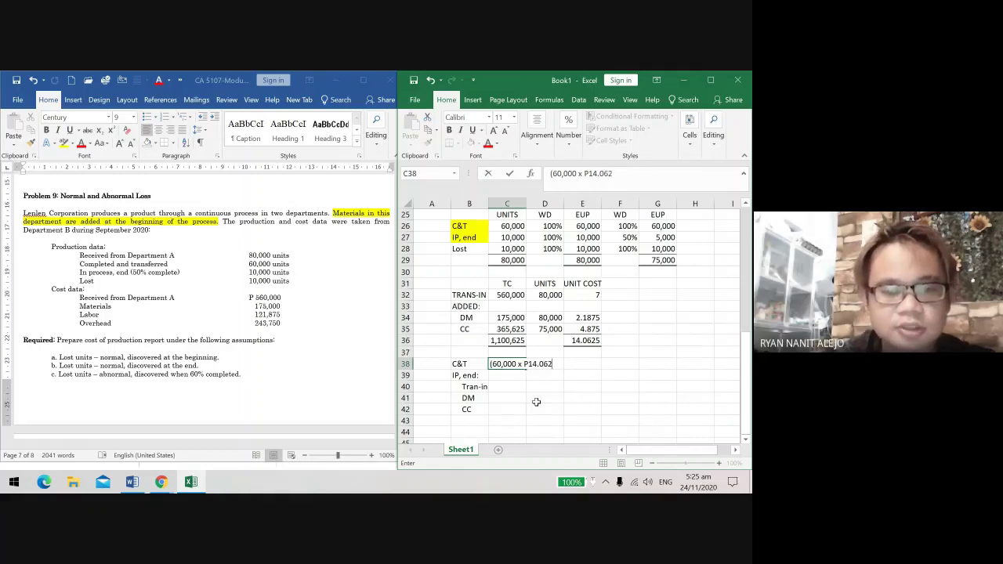
type("5)")
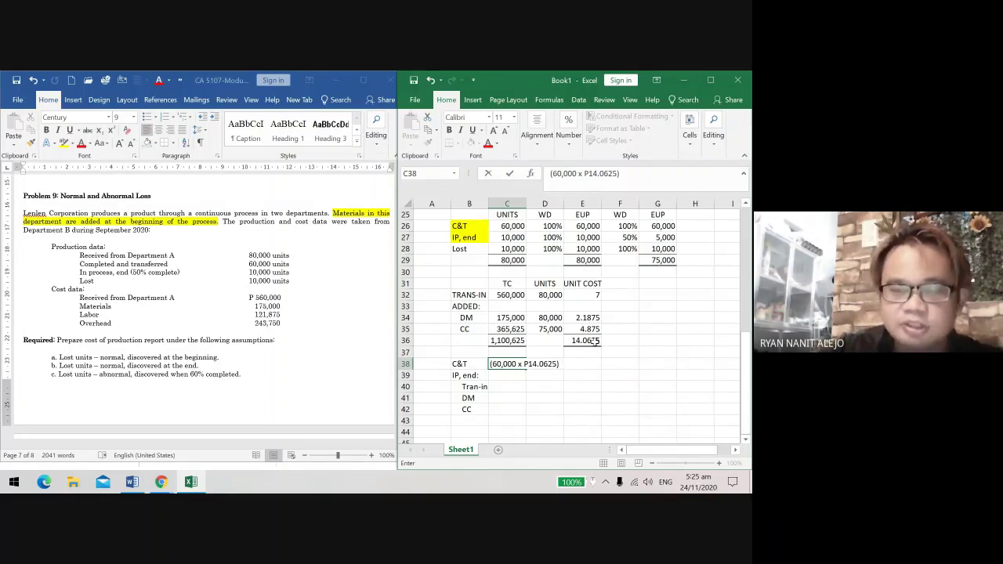
Step: Extend the C&T computation text in C38 with + (10,000 x P14.0625) for the lost units
scroll(591, 340, "up", 7)
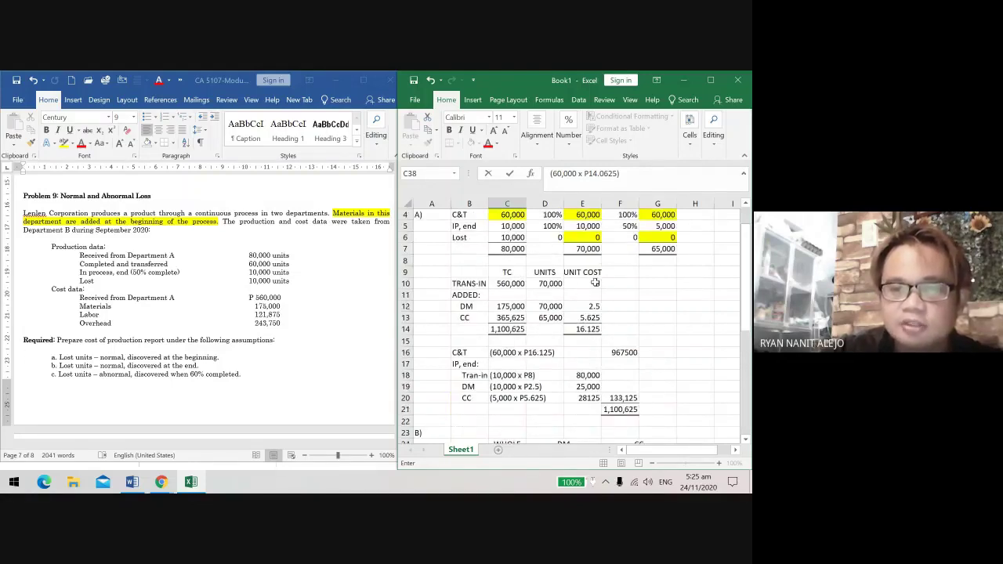
scroll(605, 363, "down", 7)
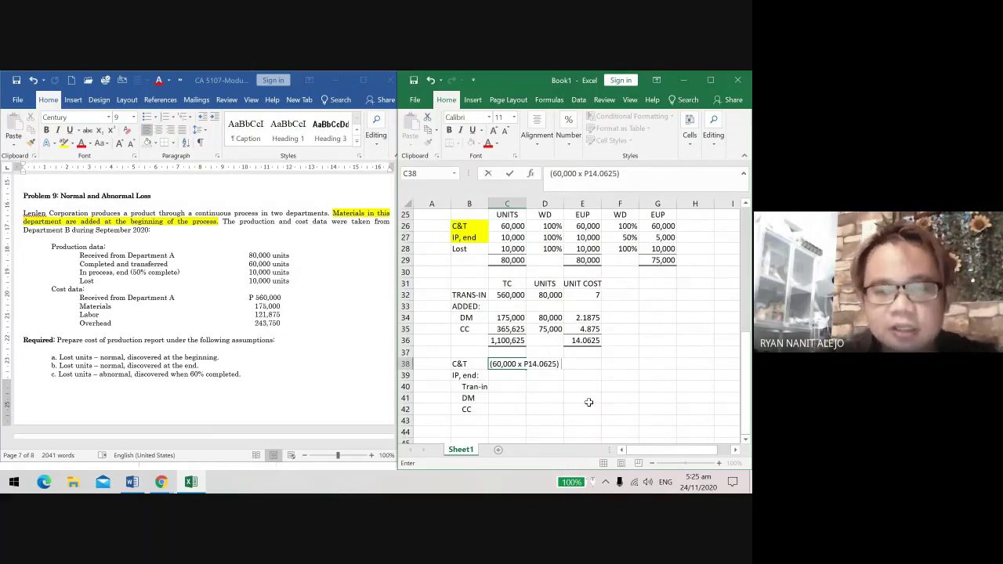
type("+ (")
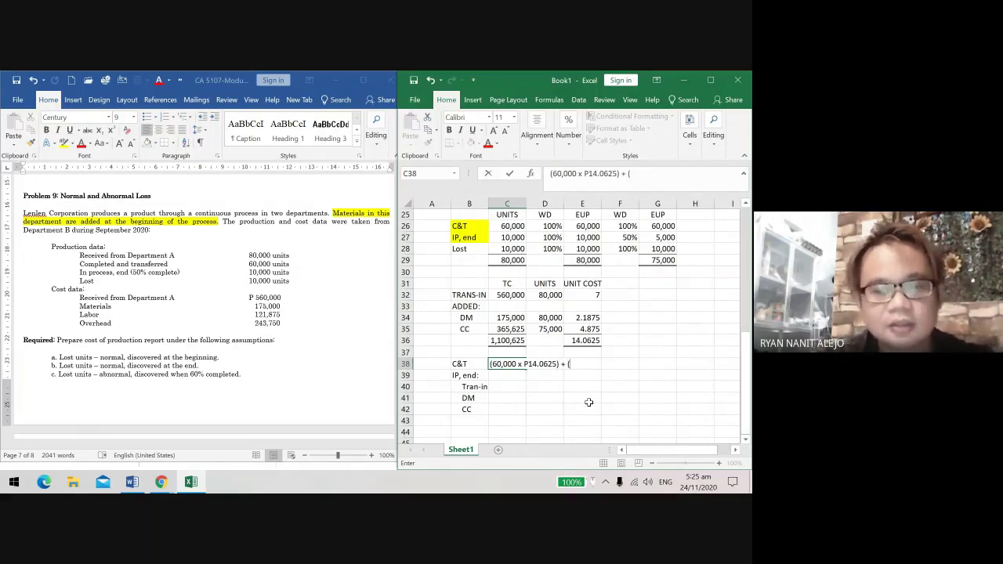
type("10,000")
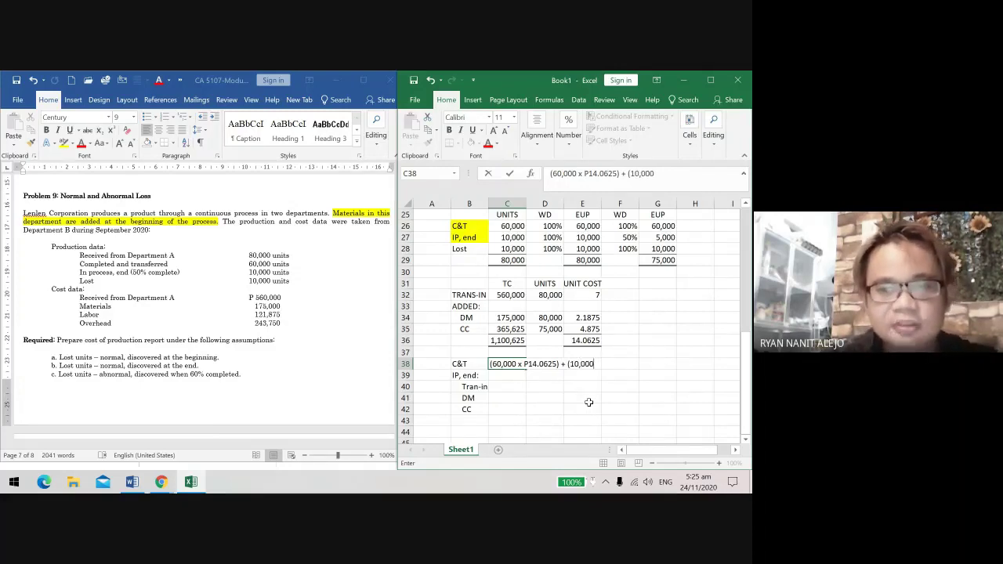
type(" x")
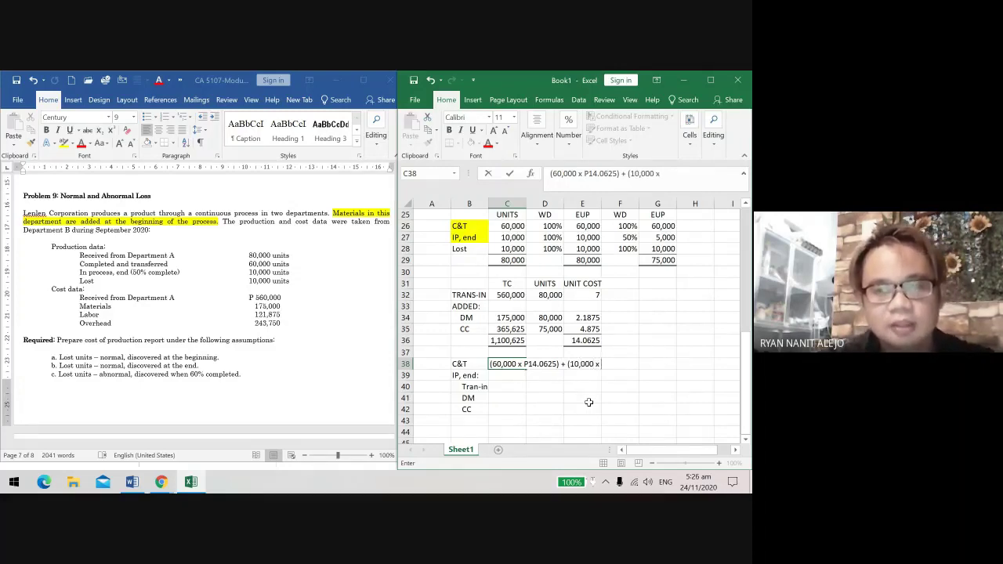
type(" P")
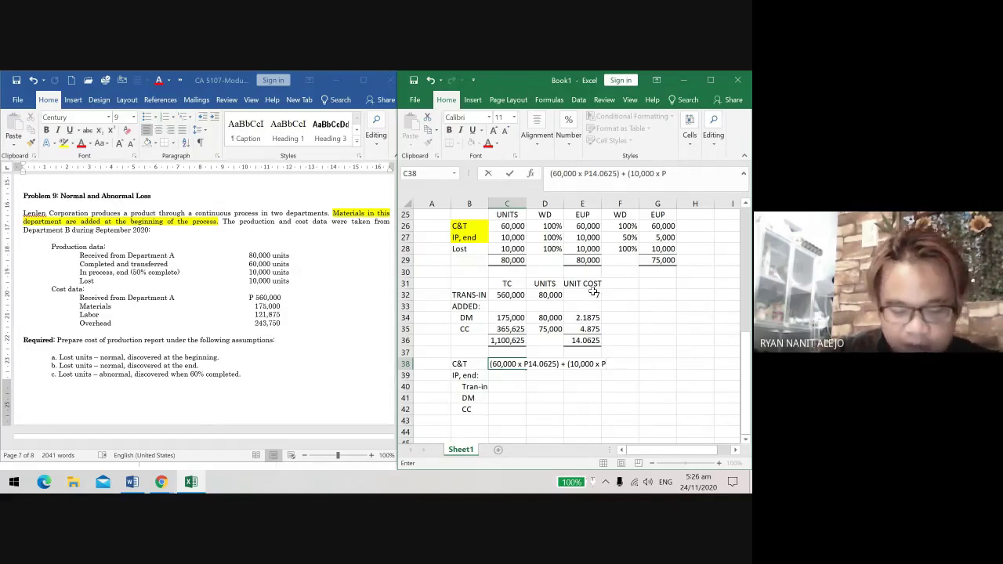
type("14.")
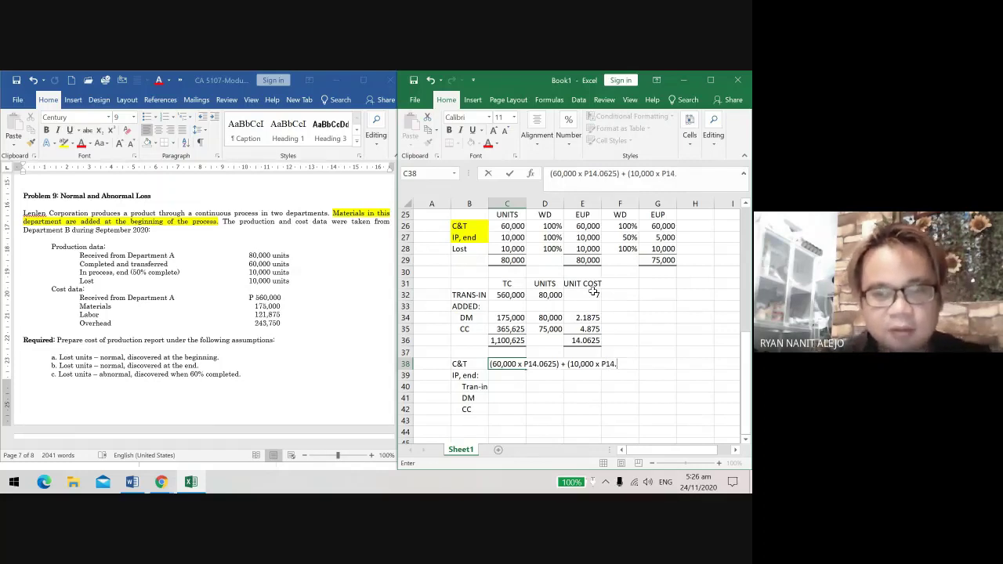
type("0625")
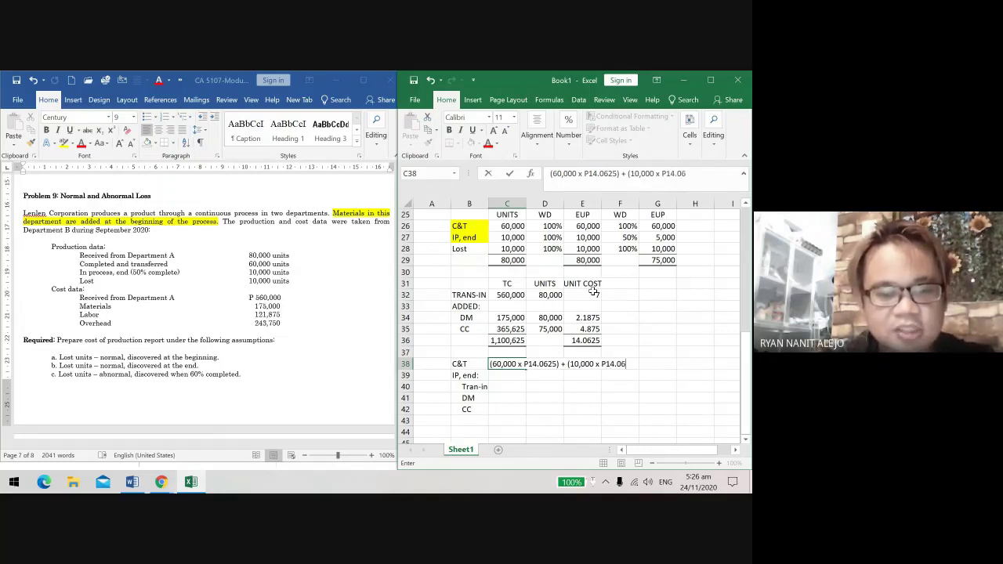
type(")")
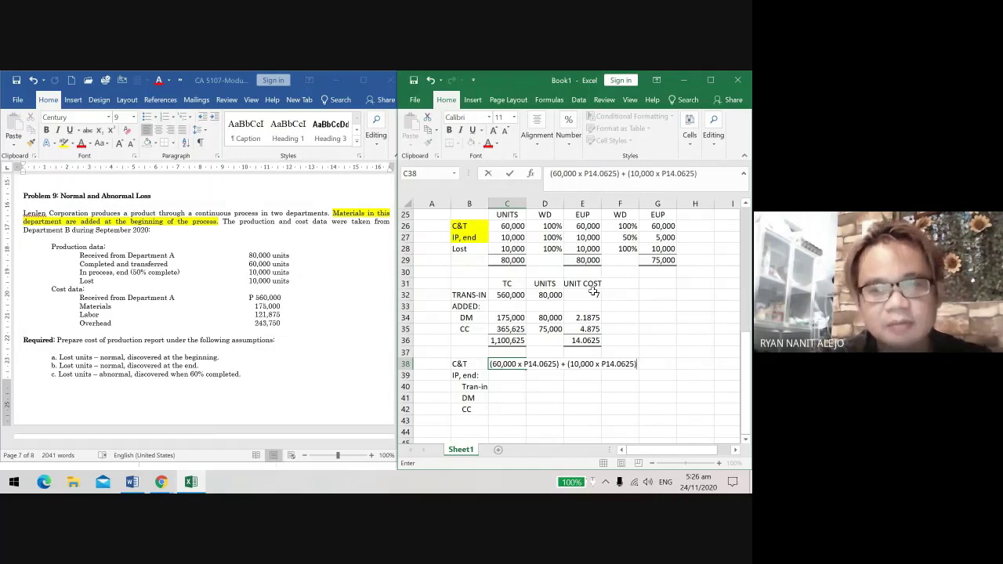
key("Right")
key("Right")
key("Right")
key("Right")
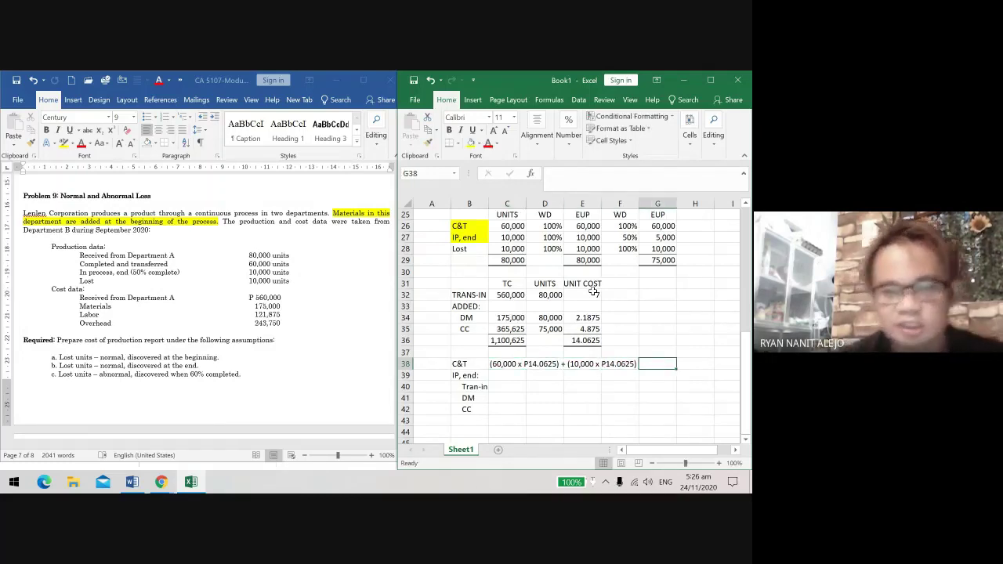
Step: Review part B's transferred-in, DM and CC unit costs against the two terms of the C&T computation in row 38
left_click(593, 293)
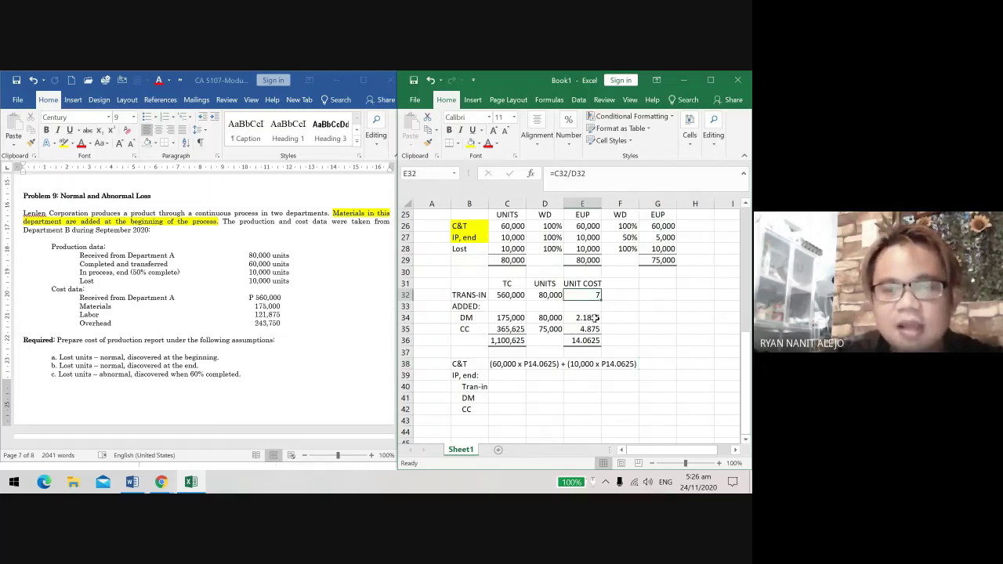
left_click_drag(596, 318, 594, 340)
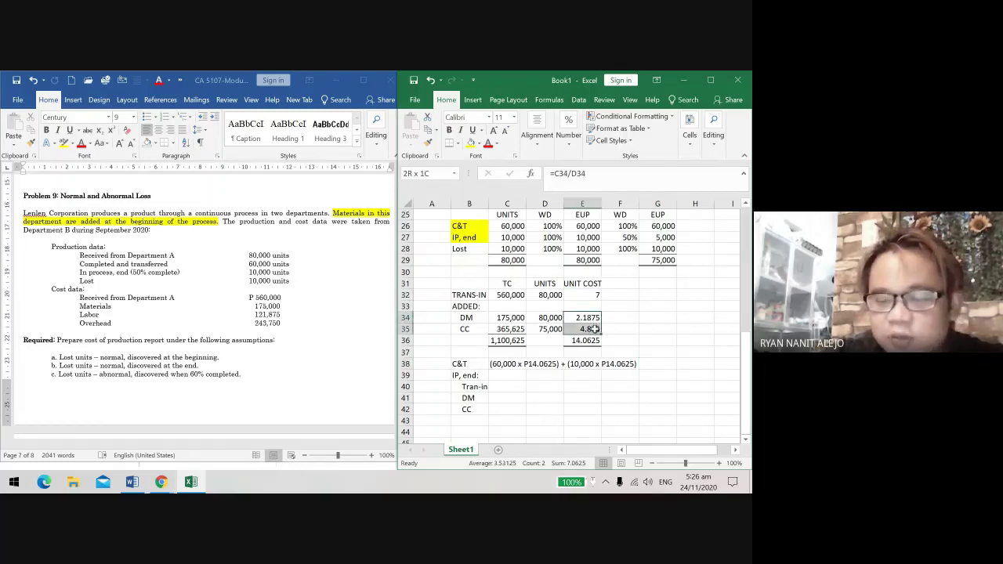
left_click(619, 364)
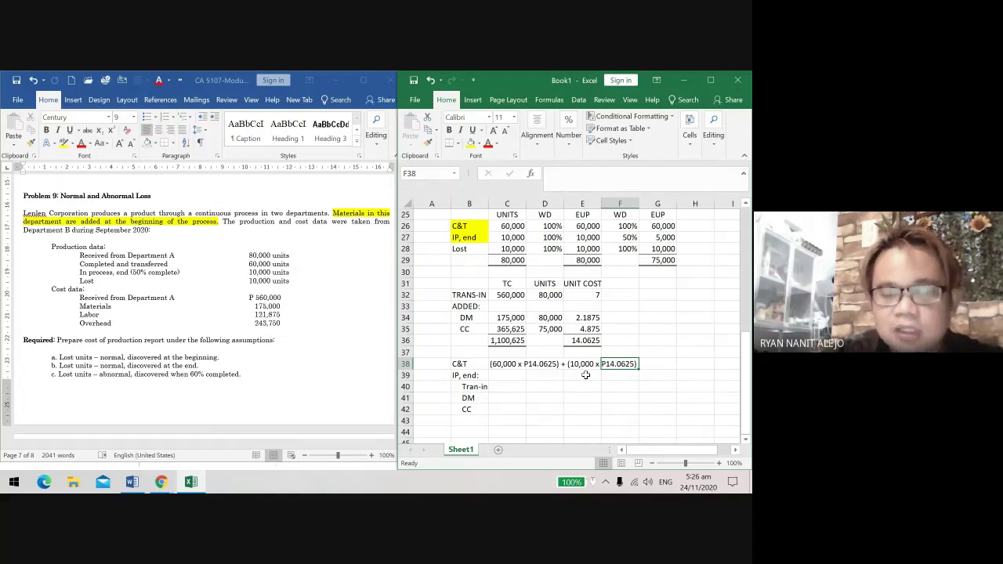
left_click(582, 365)
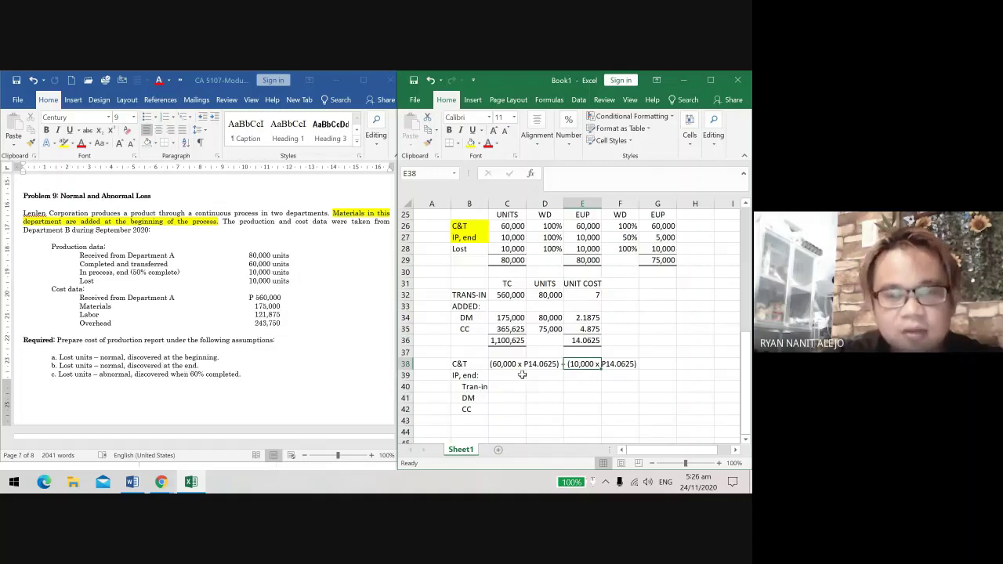
left_click(657, 363)
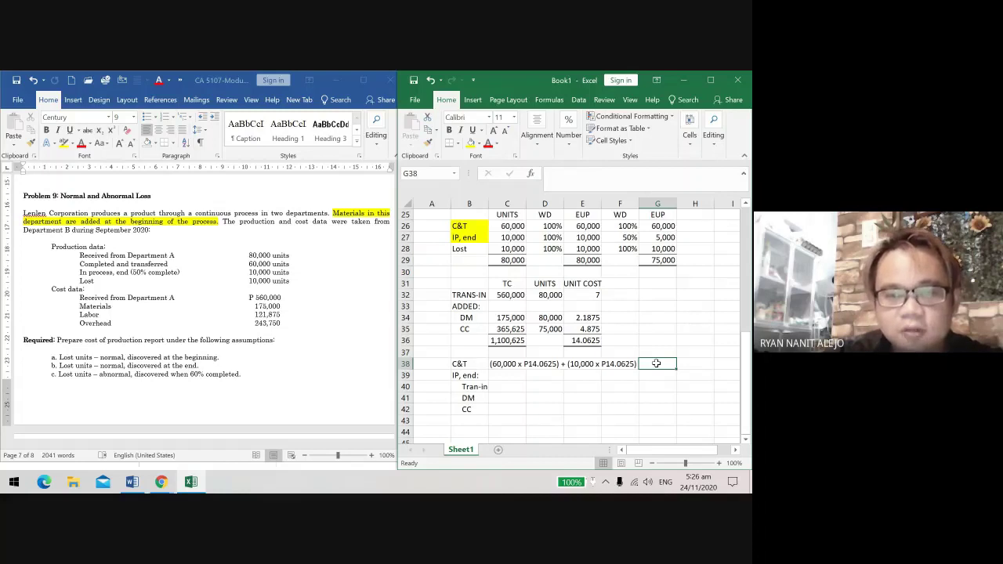
left_click_drag(505, 352, 548, 353)
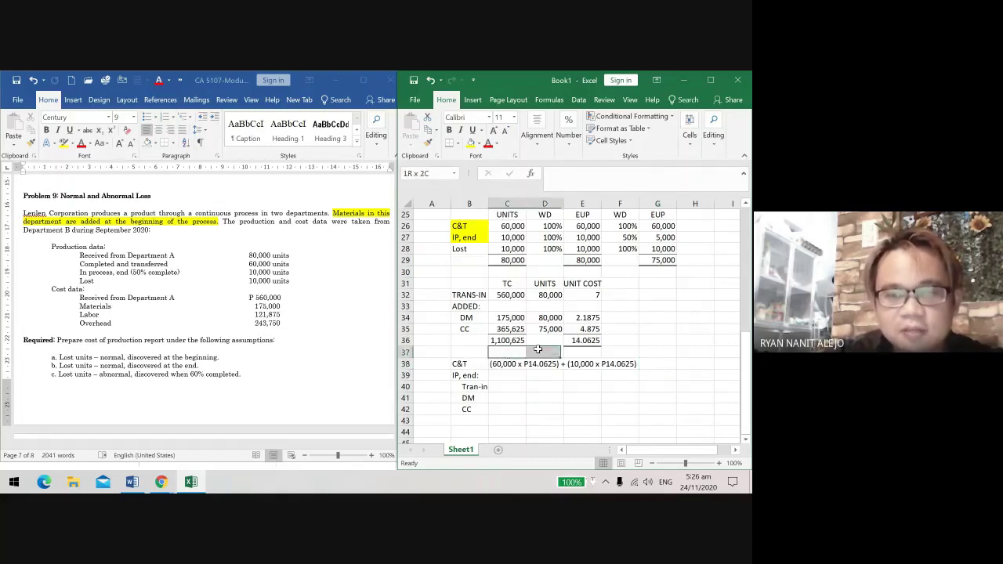
left_click(713, 80)
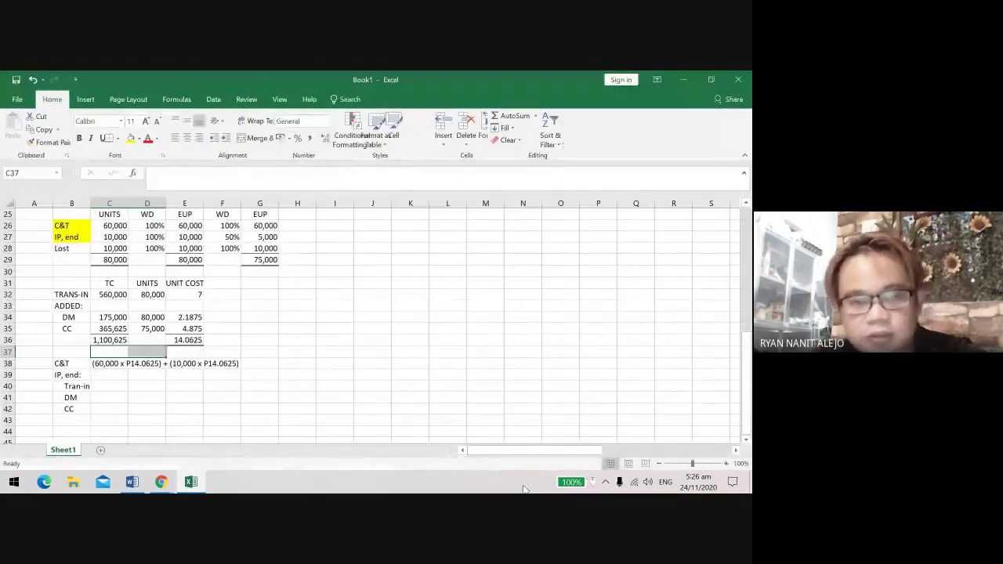
key("alt+h")
type("mc=")
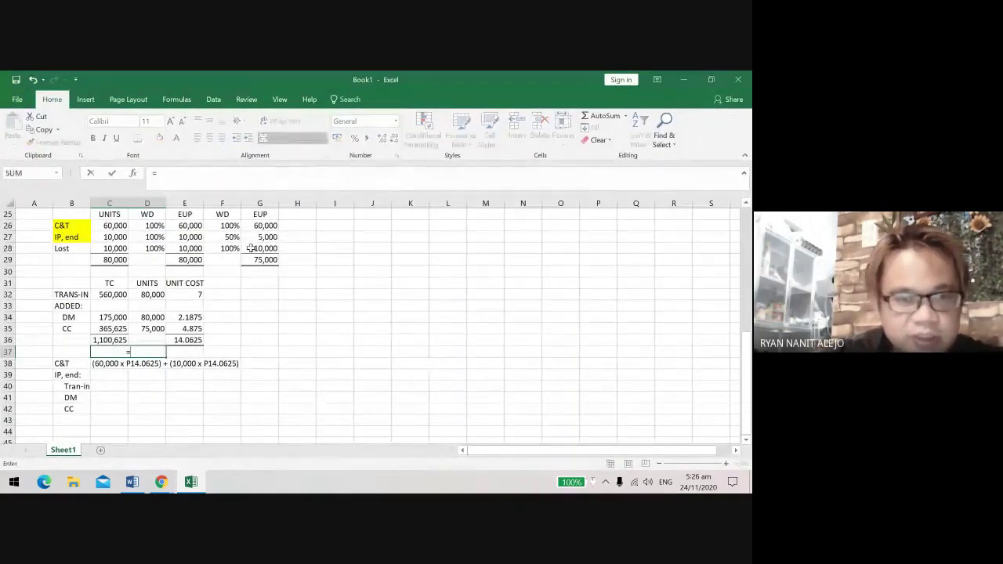
left_click(116, 226)
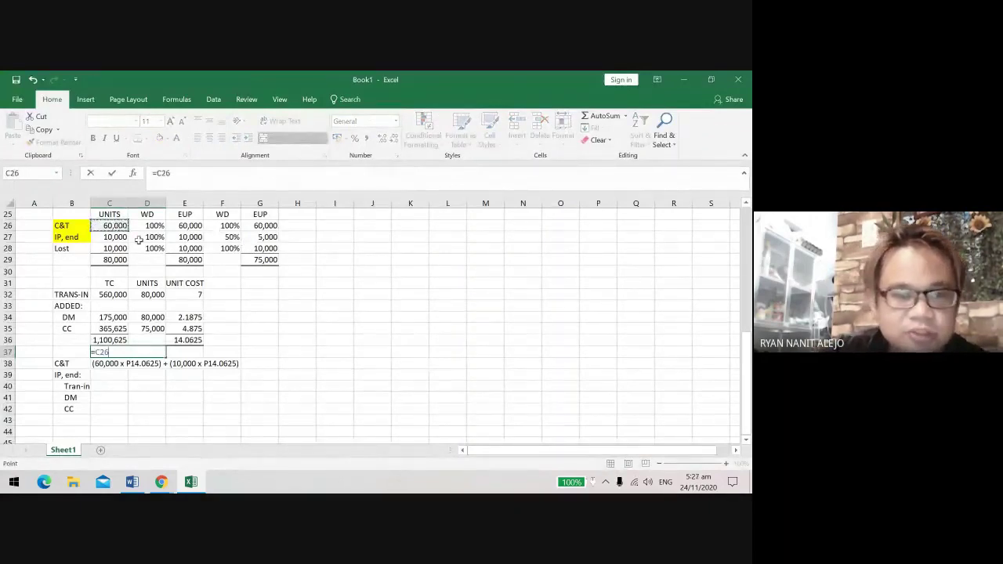
type("*")
left_click(188, 339)
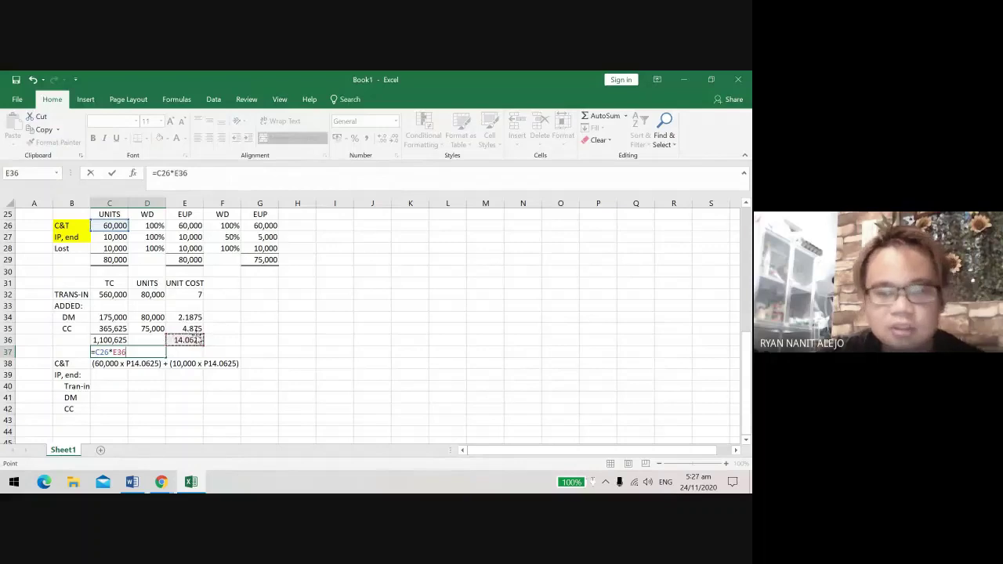
key("BackSpace")
key("BackSpace")
key("BackSpace")
key("BackSpace")
key("BackSpace")
key("BackSpace")
key("BackSpace")
key("BackSpace")
left_click(267, 372)
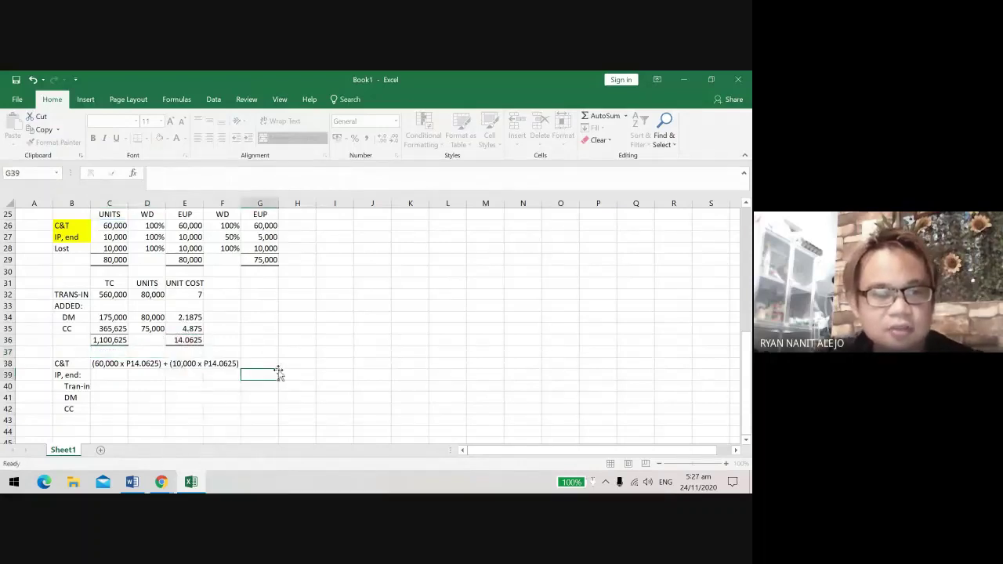
Step: Compute part B's C&T cost in H38 with the formula =70000*14.0625
left_click(286, 364)
left_click(125, 363)
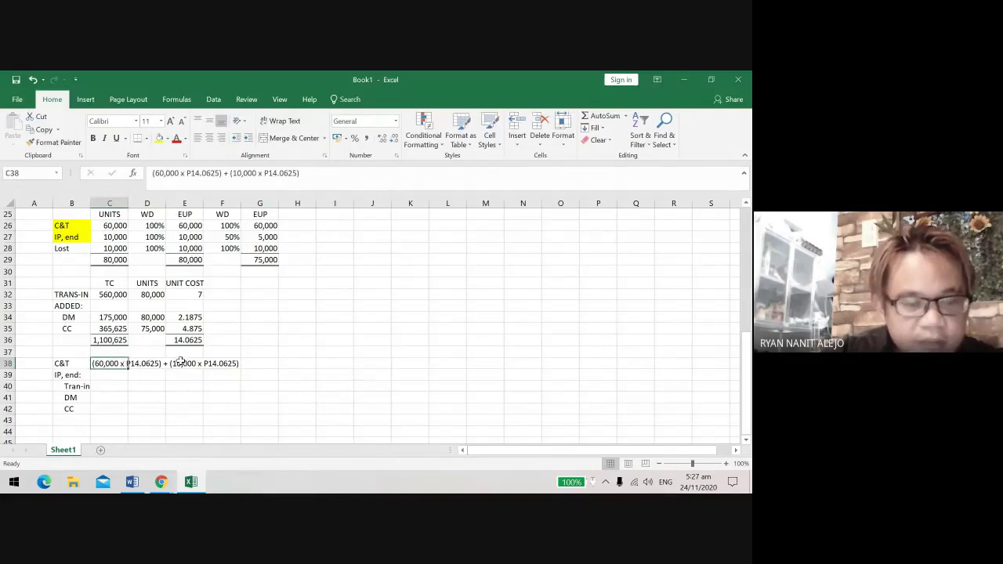
left_click(284, 366)
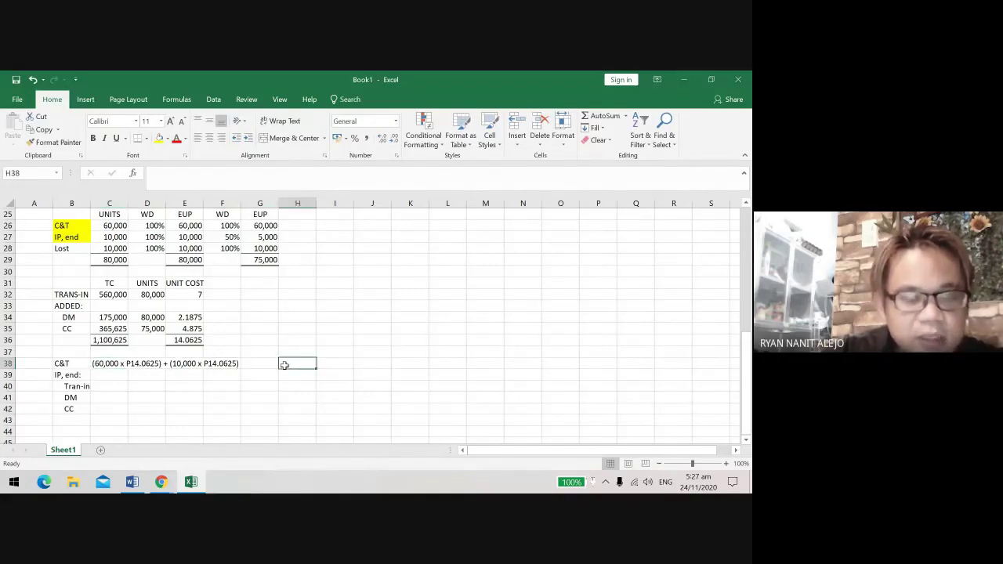
left_click(180, 364)
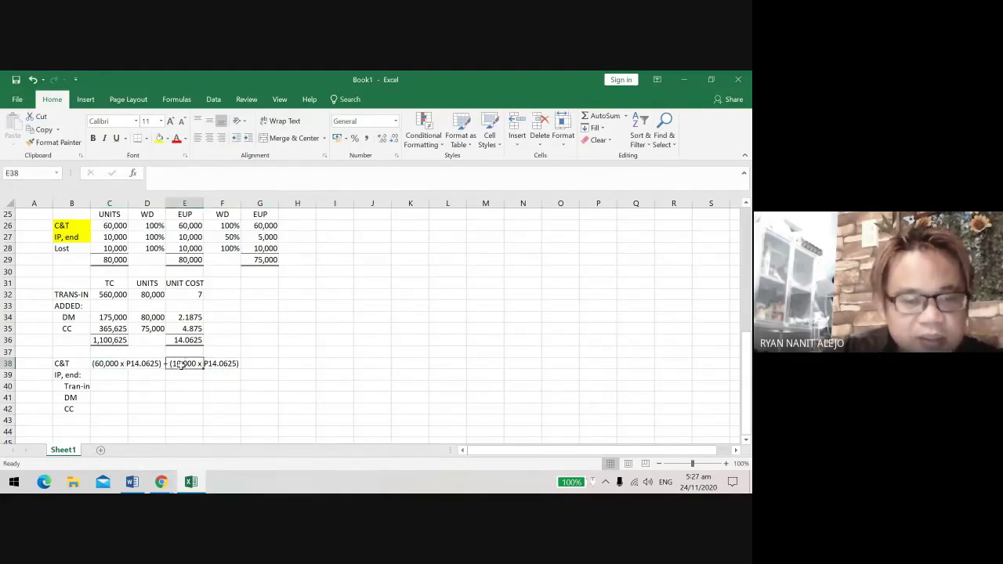
left_click(298, 365)
type("=")
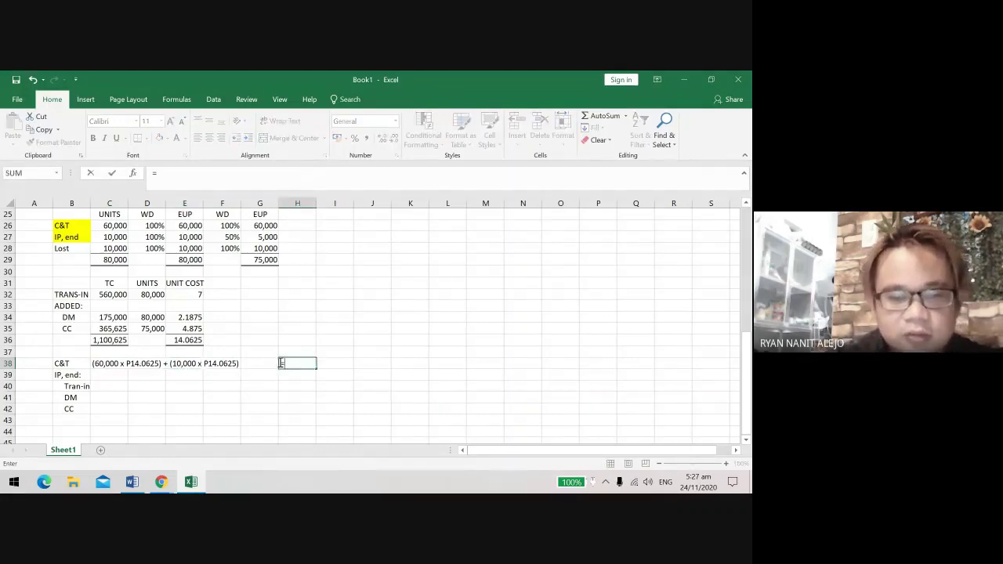
type("70000")
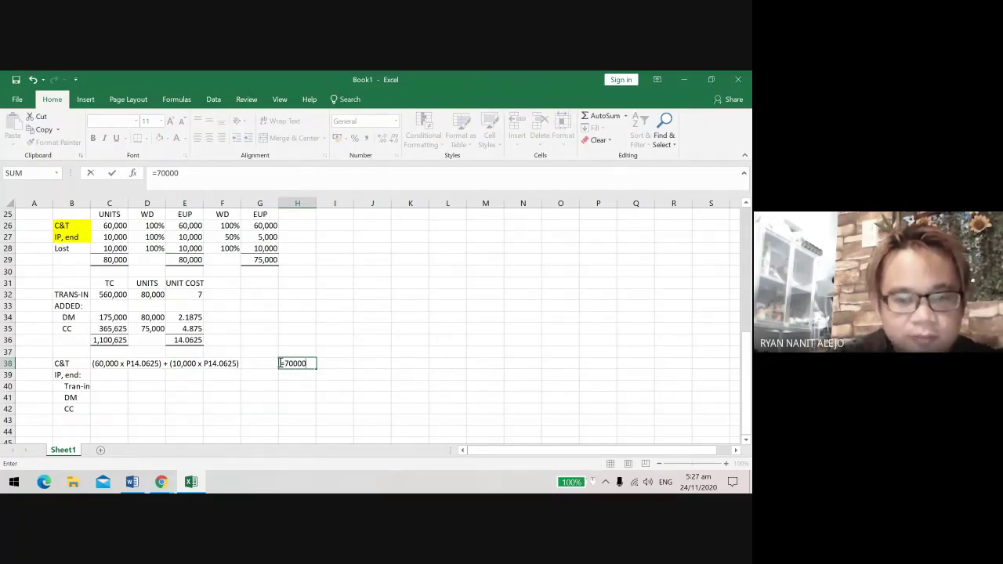
type("*1")
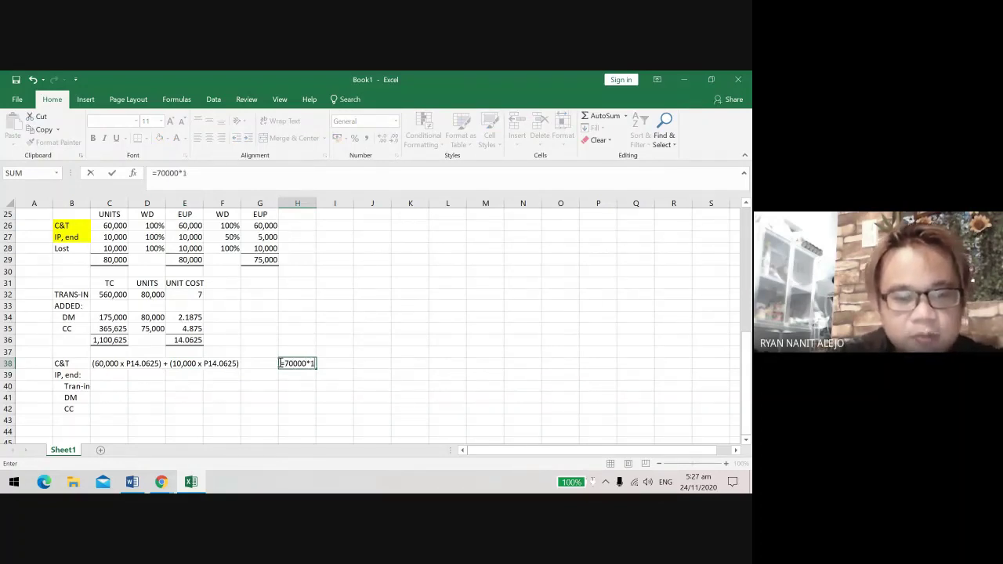
type("4.")
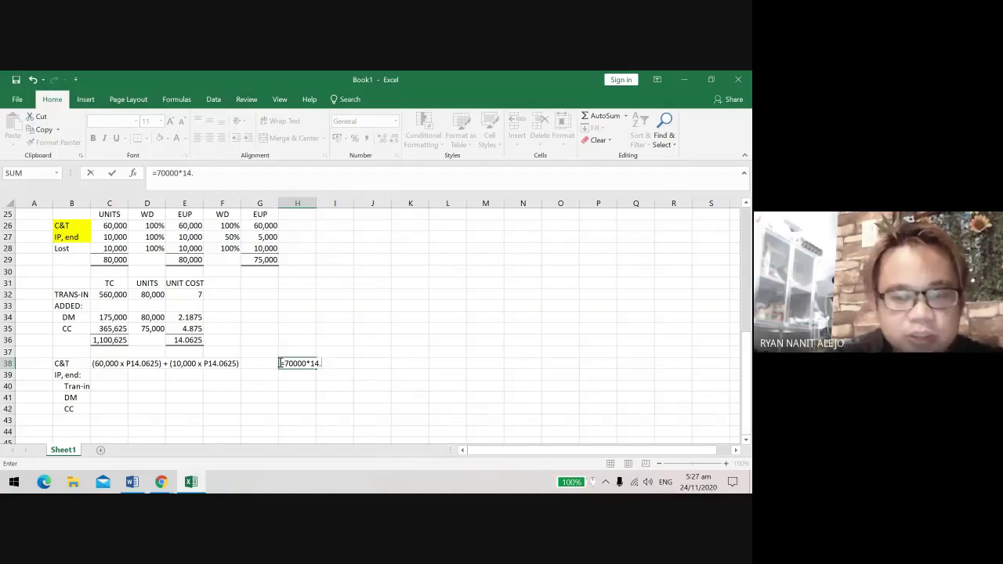
type("0625")
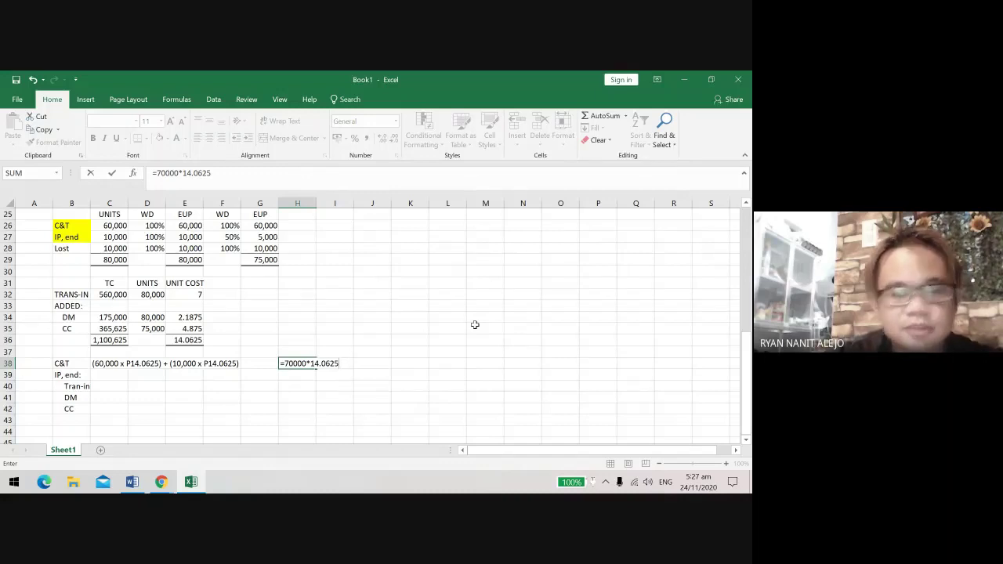
key("Return")
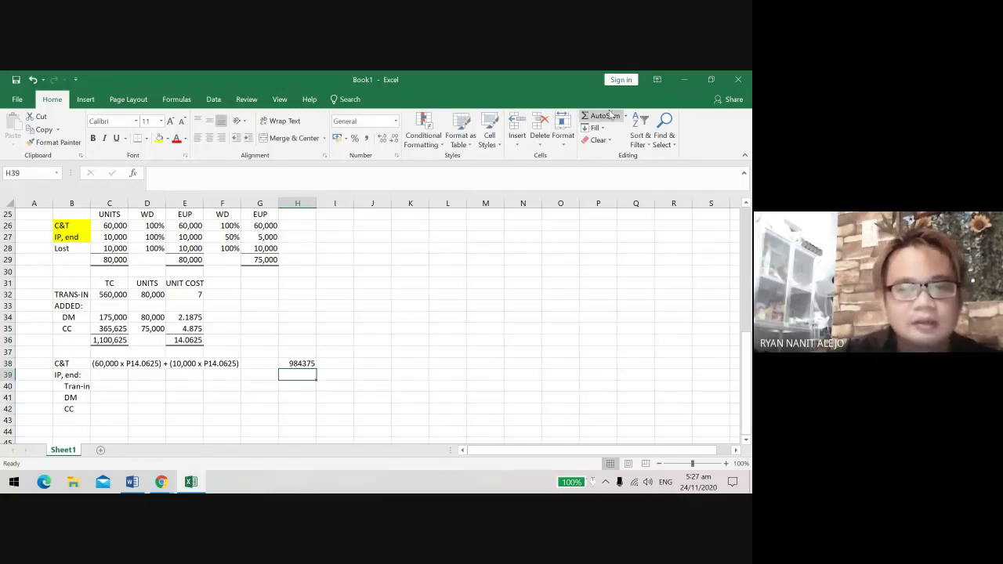
left_click(711, 79)
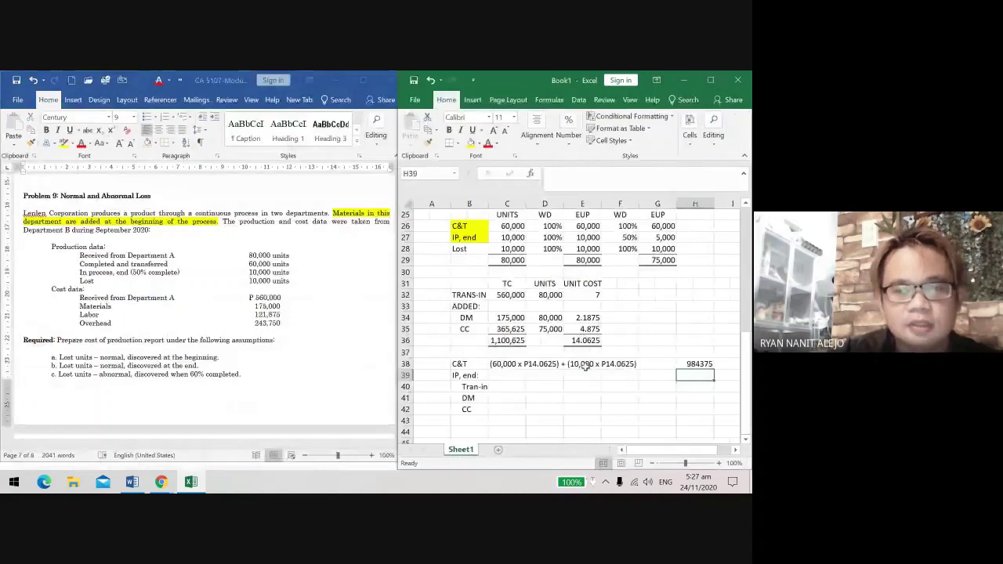
Step: Fill part B's C&T whole units and both EUP values (C26, E26 and G26) with yellow
left_click(503, 377)
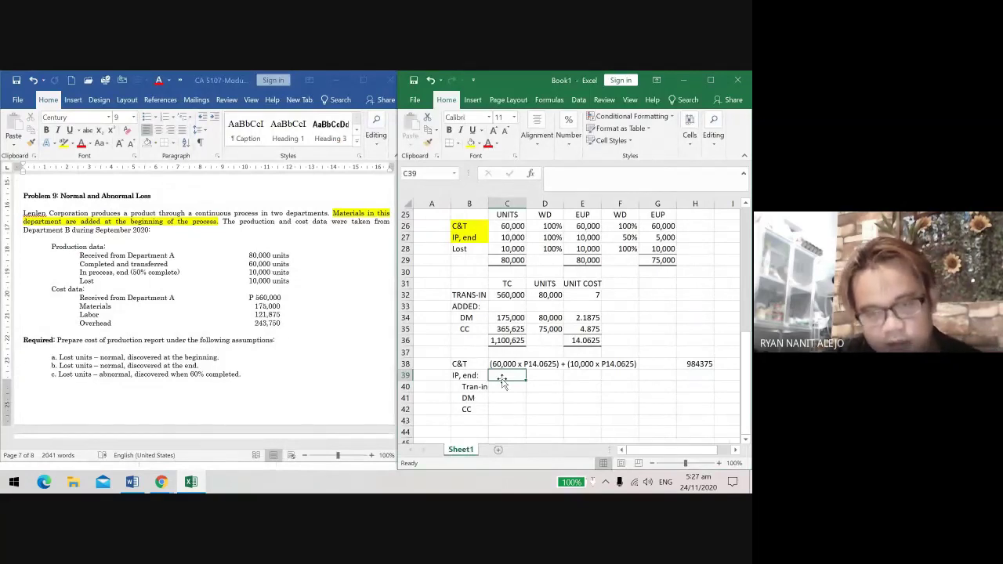
left_click(507, 389)
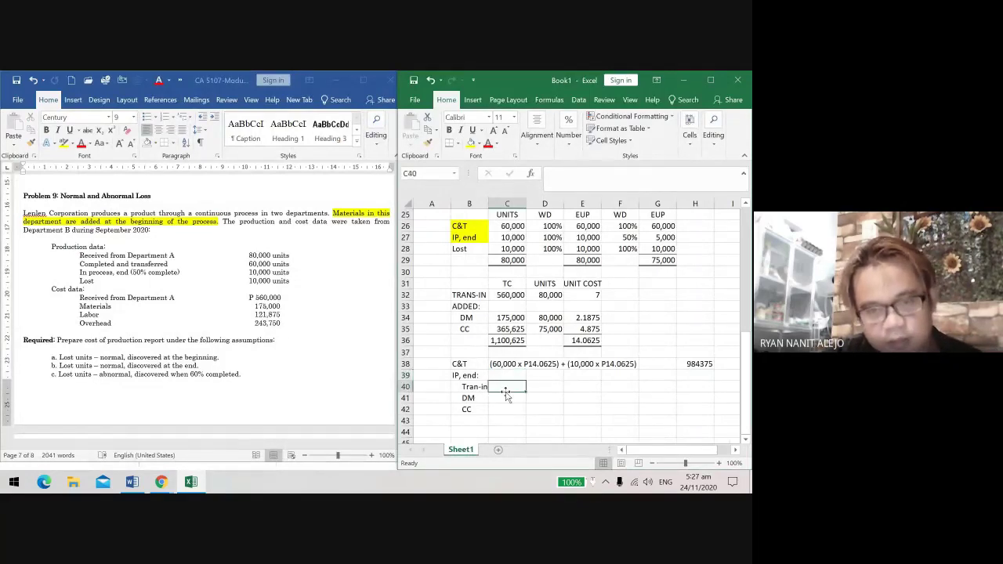
left_click(511, 227)
left_click(587, 226, "ctrl")
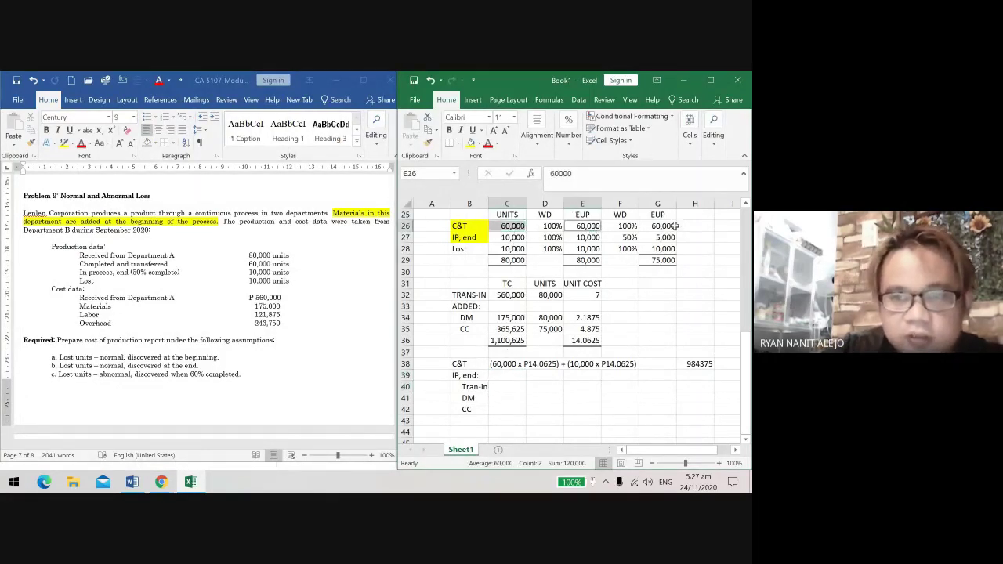
left_click(662, 227, "ctrl")
left_click(471, 142)
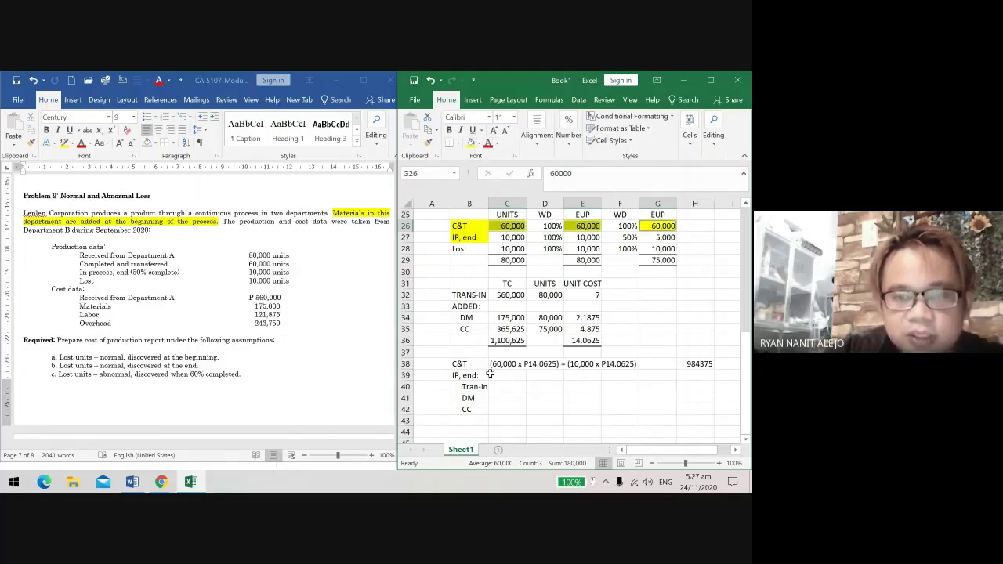
Step: Start the computation text in C40 with an opening parenthesis, beside part B's Tran-in label
left_click(517, 388)
type("(")
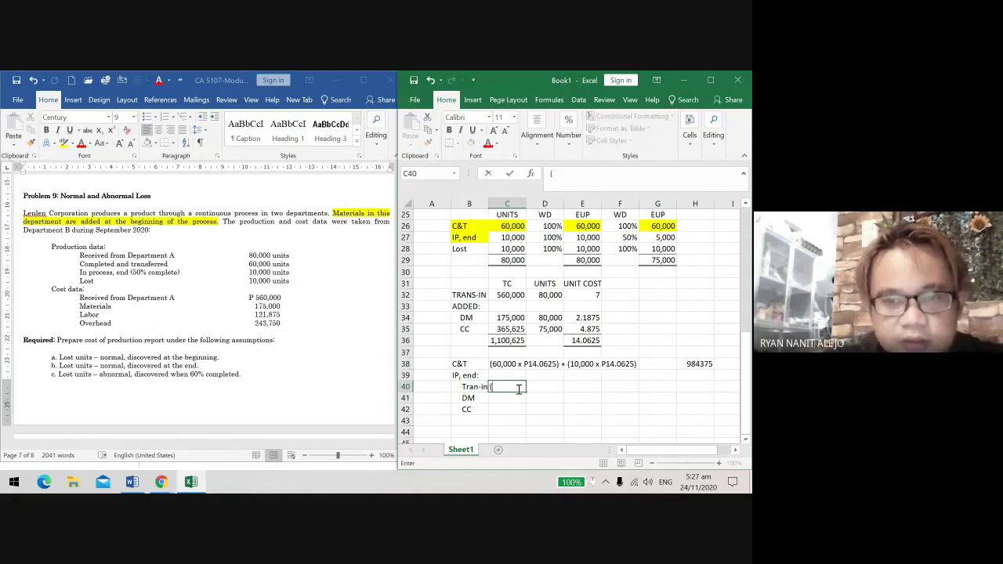
Step: Enter the ending in-process transferred-in computation (10,000 x P7) in C40
type("10,0")
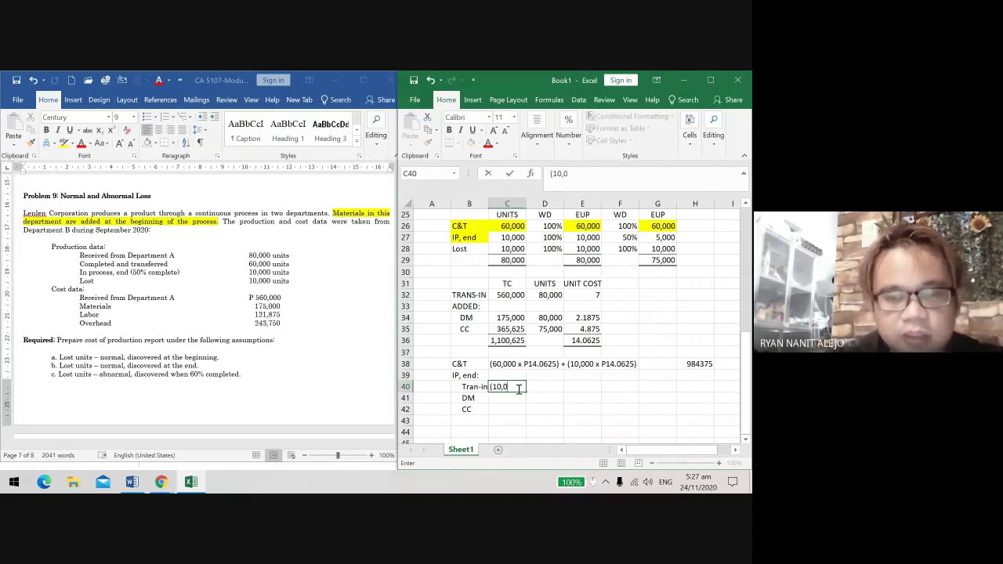
type("00 x")
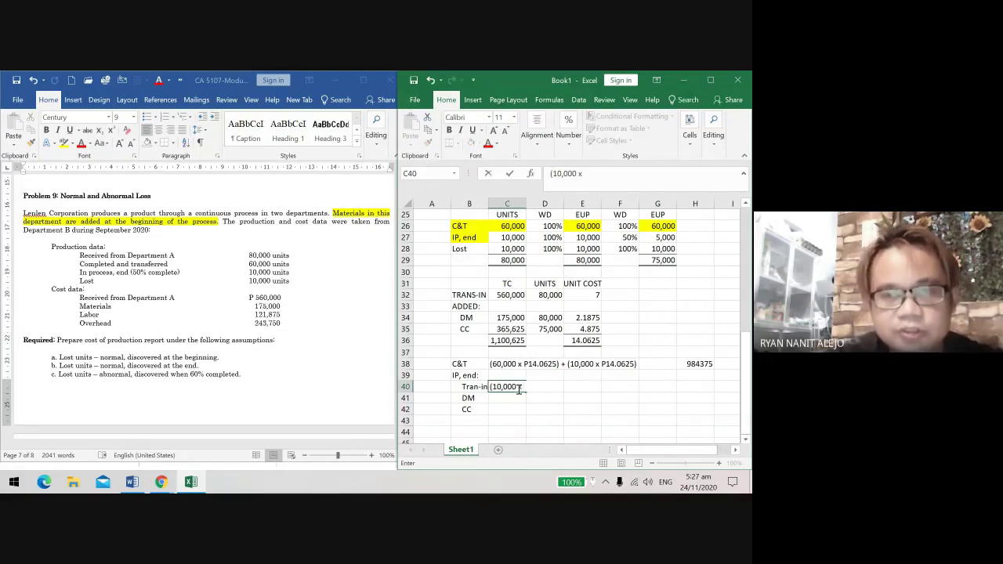
type(" P7")
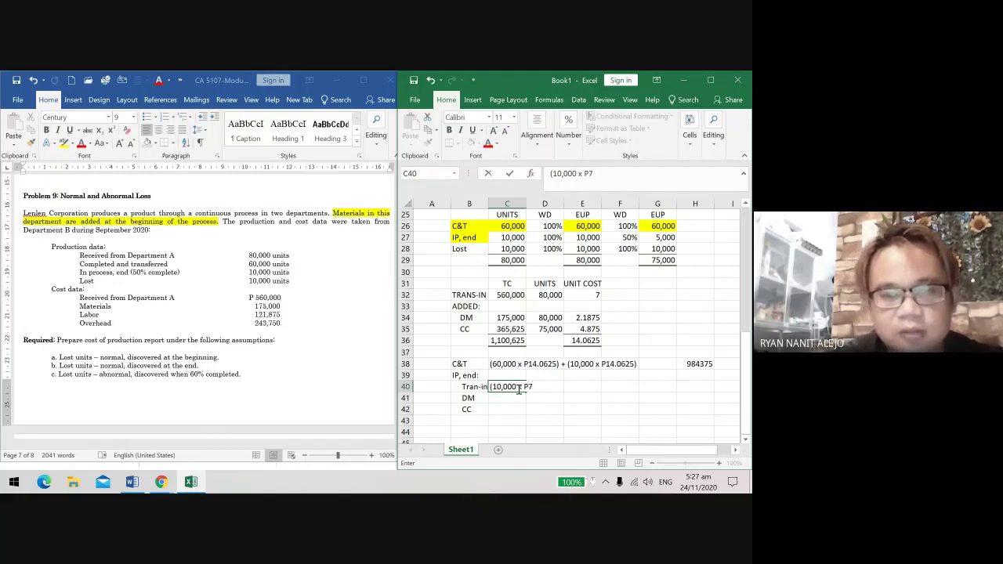
type(")")
key("Return")
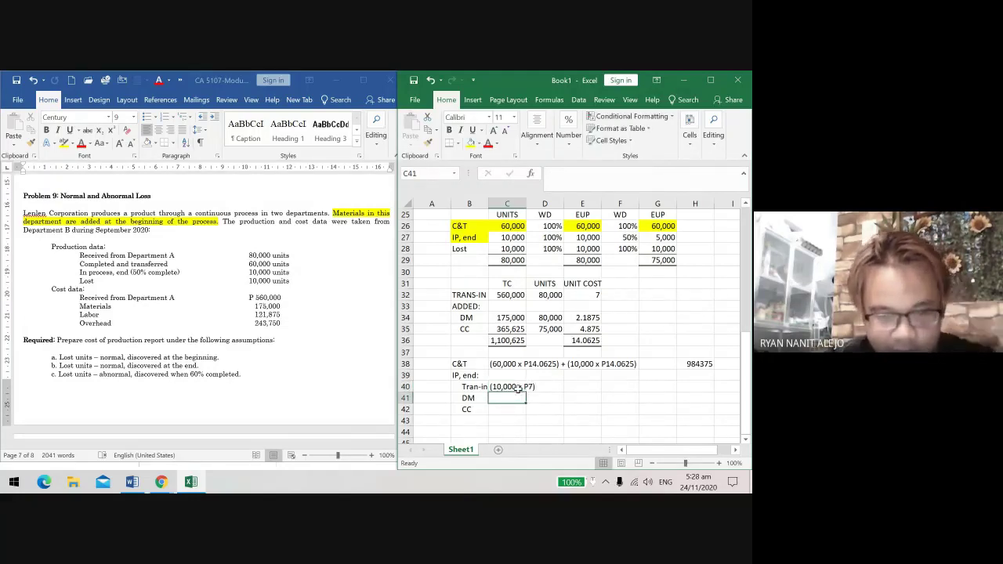
Step: Enter the ending in-process direct materials computation (10,000 x P2.1875) in C41
type("(")
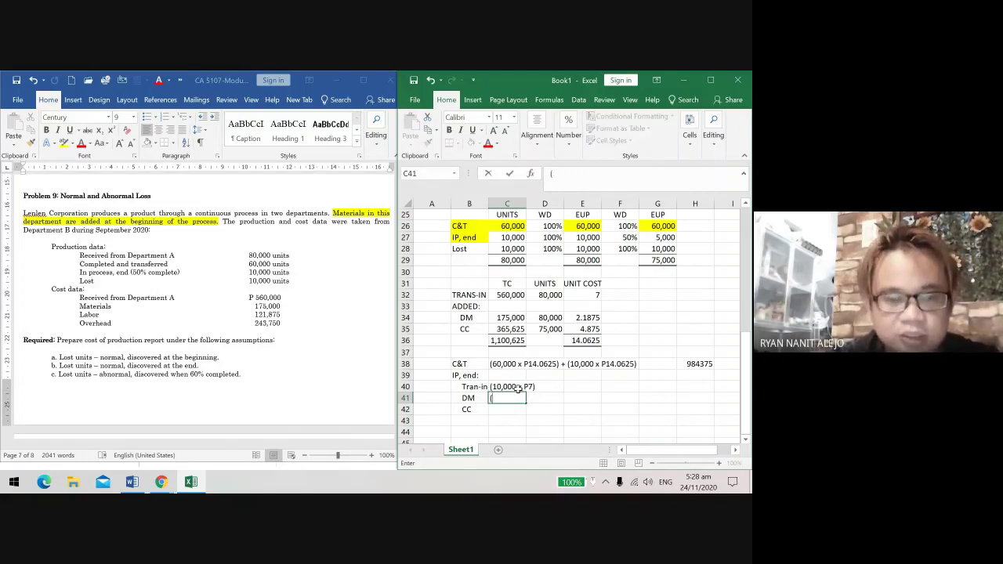
type("10")
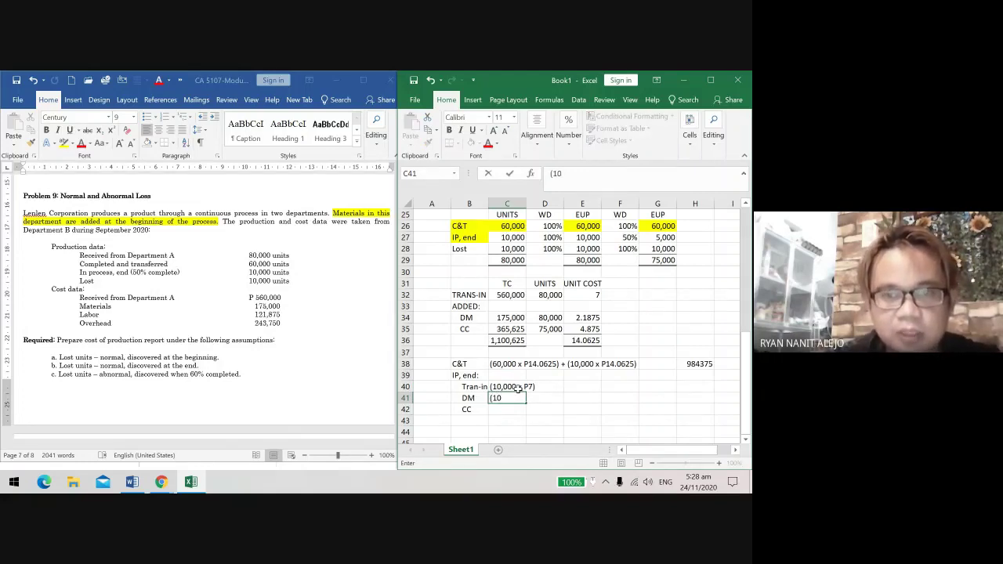
type(",000 x P7)")
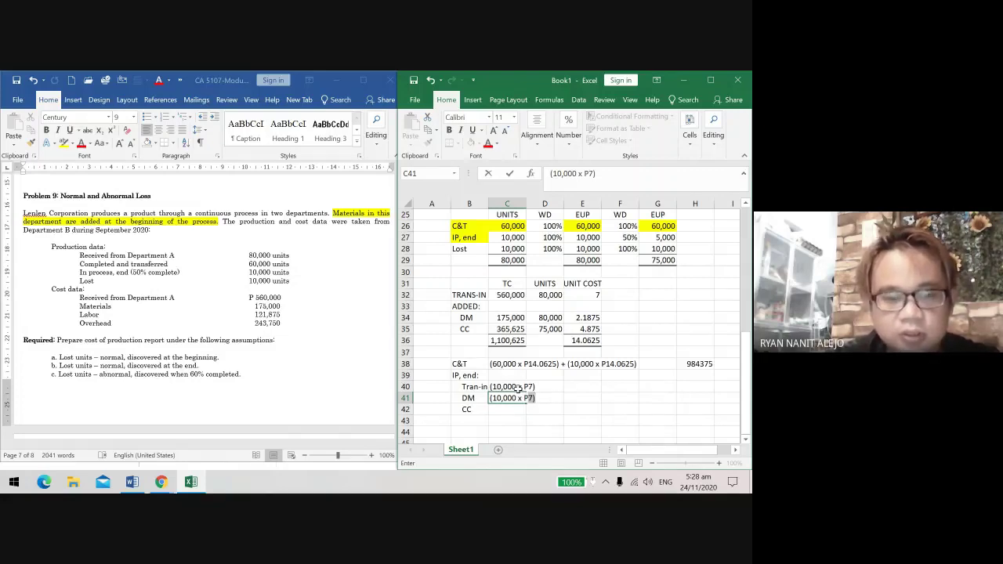
key("BackSpace")
key("BackSpace")
type("2.18")
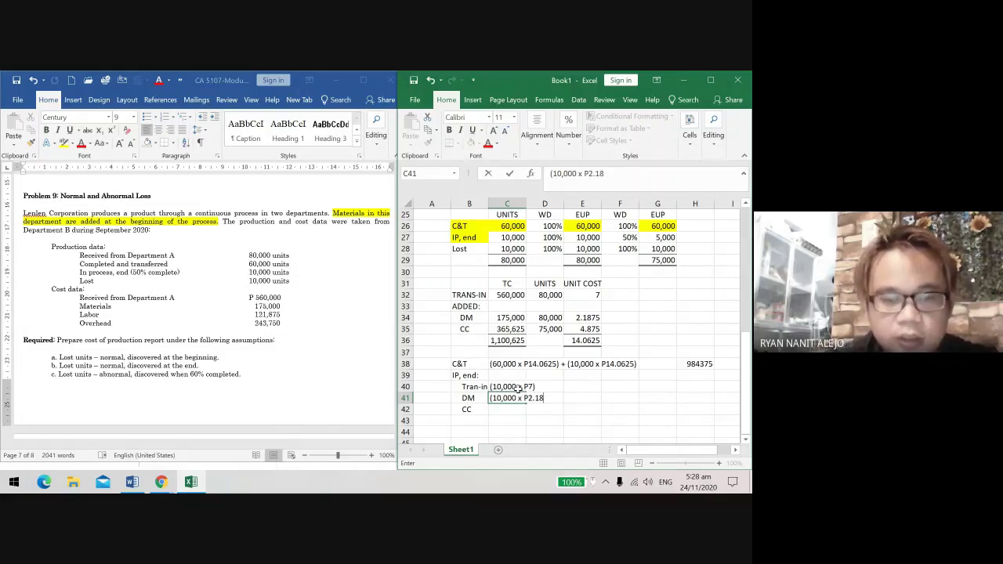
type("75)")
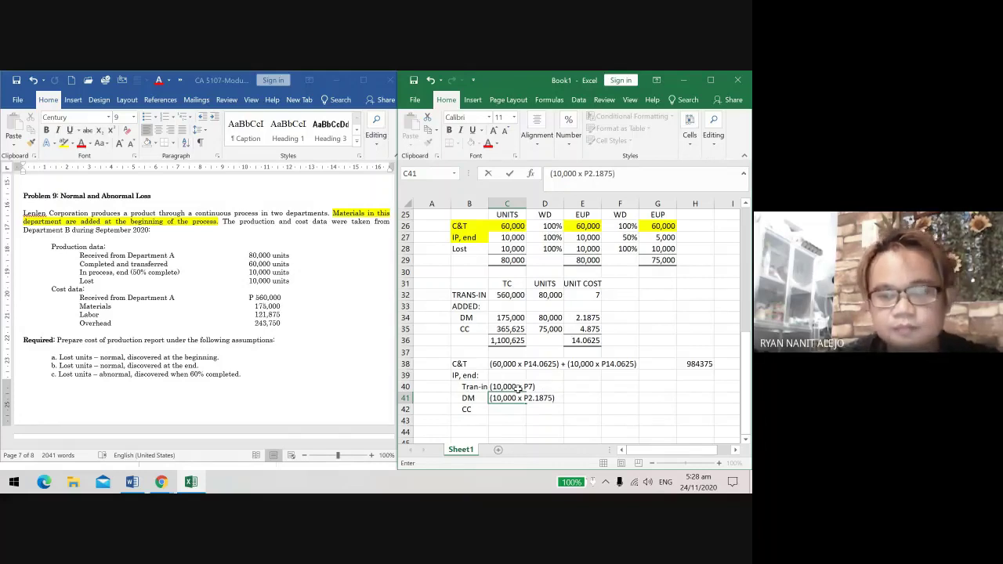
key("Return")
Step: Enter the ending in-process conversion cost computation (5,000 x P4.875) in C42
type("(")
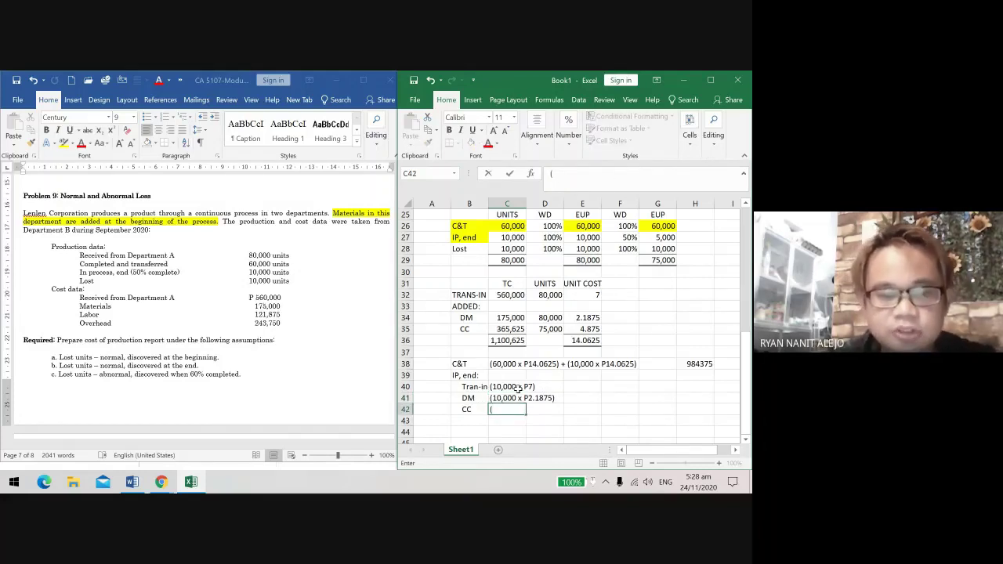
type("5,000 x ")
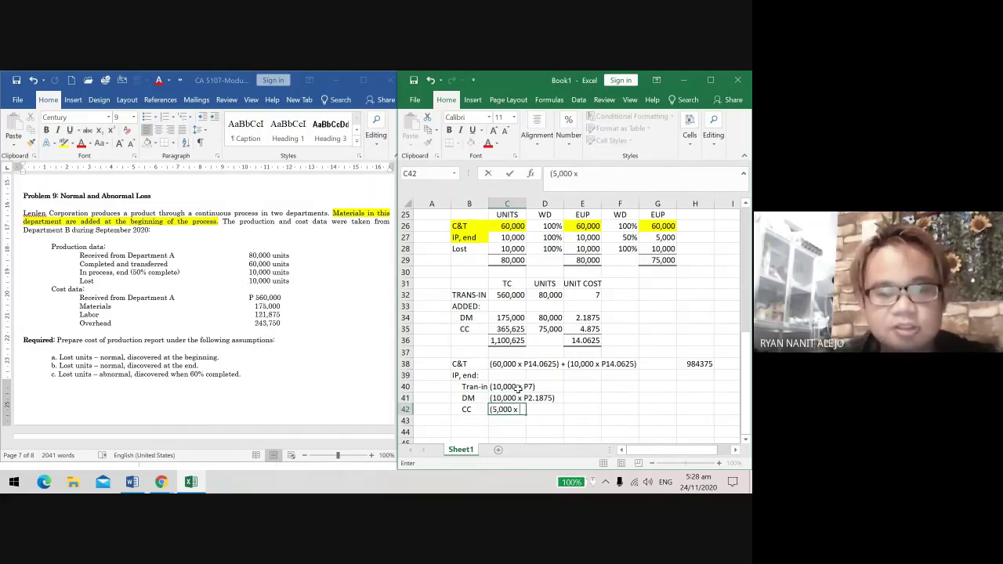
type("P4.")
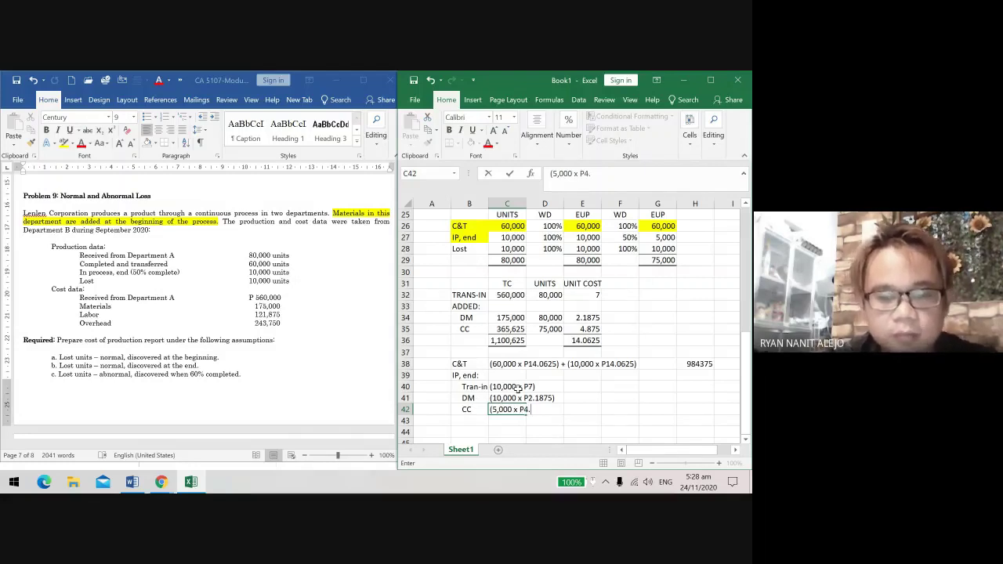
type("875)")
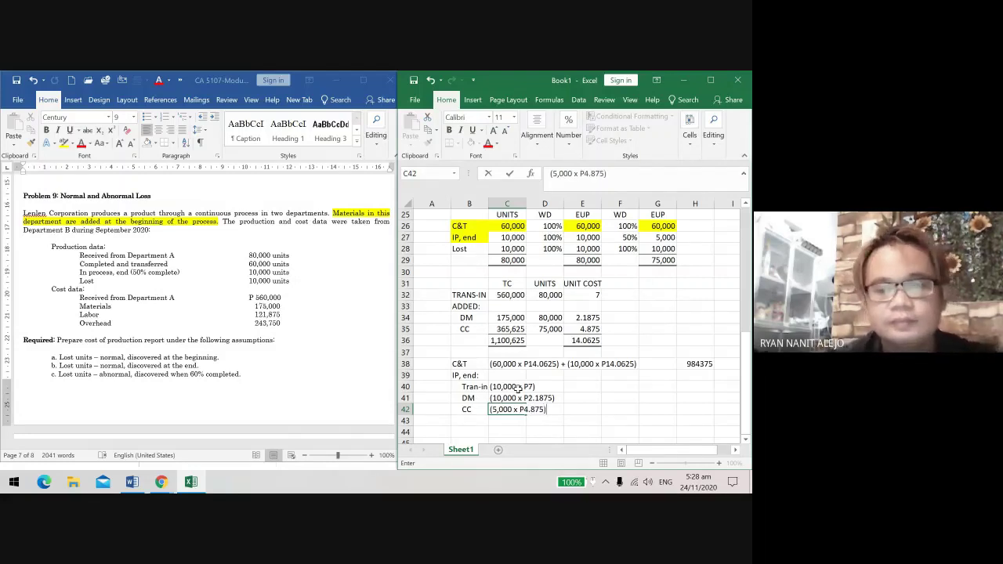
key("Return")
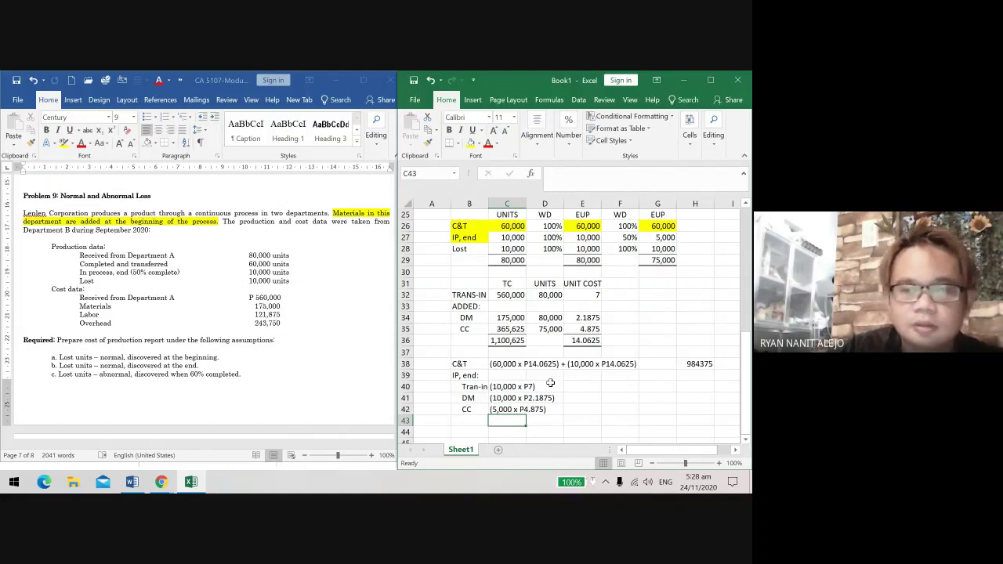
Step: Move the completed-and-transferred cost from H38 to G38, right beside its computation
left_click(617, 385)
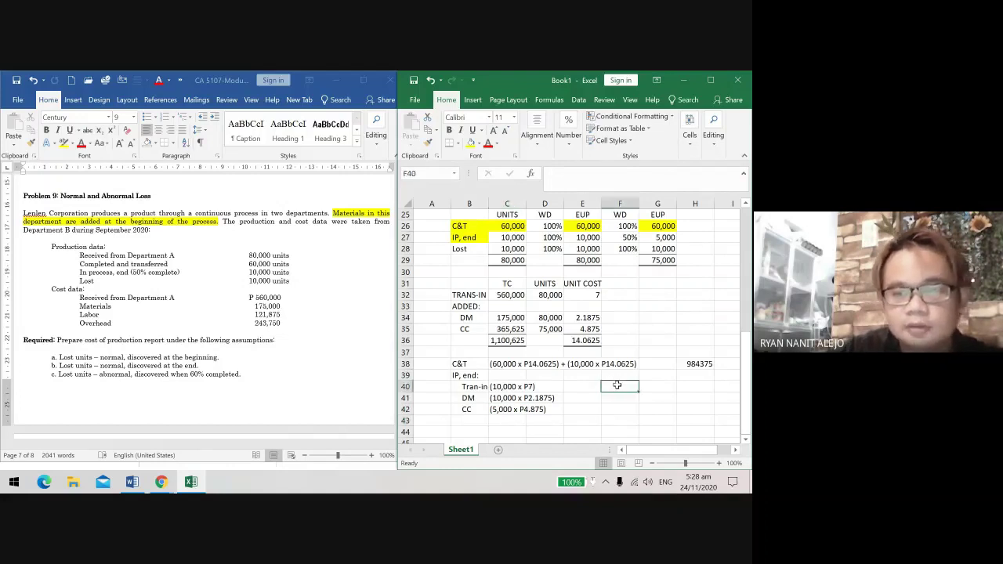
left_click(693, 365)
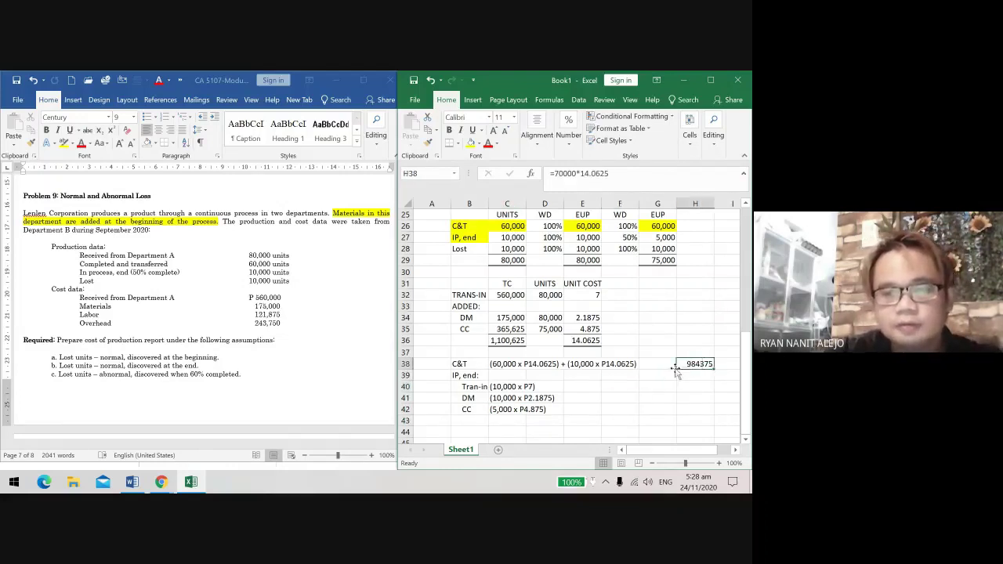
left_click(621, 376)
left_click(618, 385)
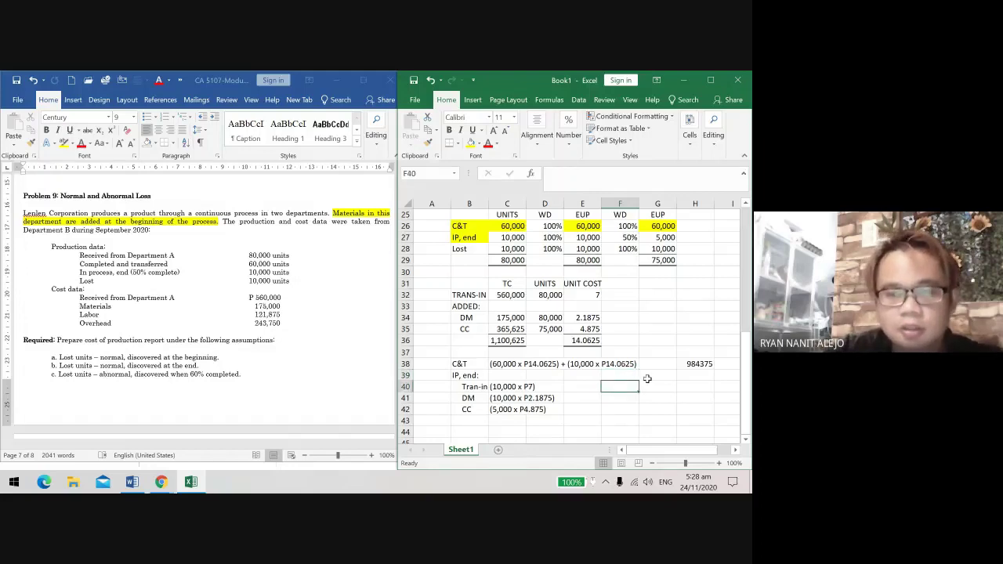
scroll(636, 395, "up", 3)
scroll(636, 395, "down", 2)
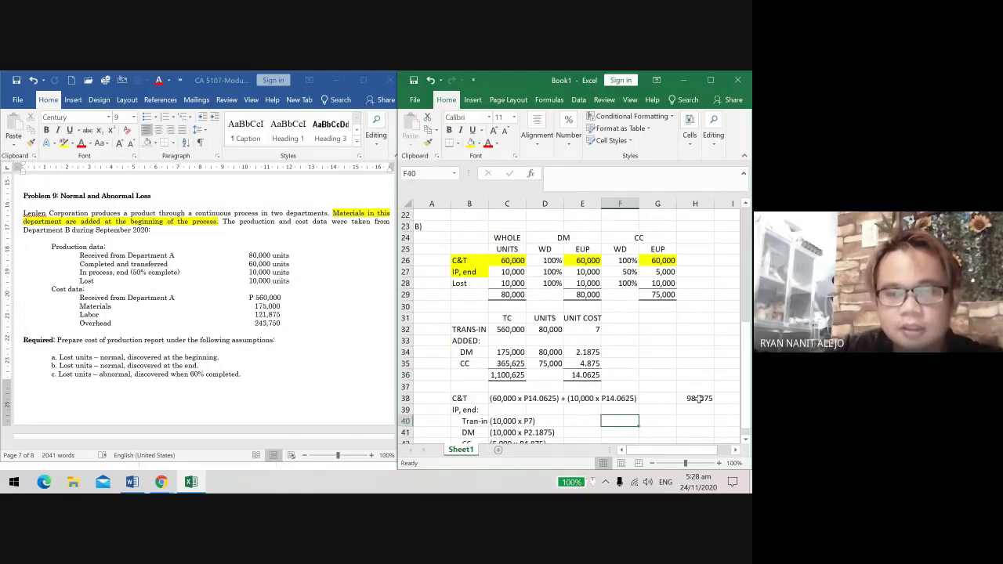
left_click(697, 398)
left_click_drag(678, 398, 664, 396)
scroll(642, 396, "down", 1)
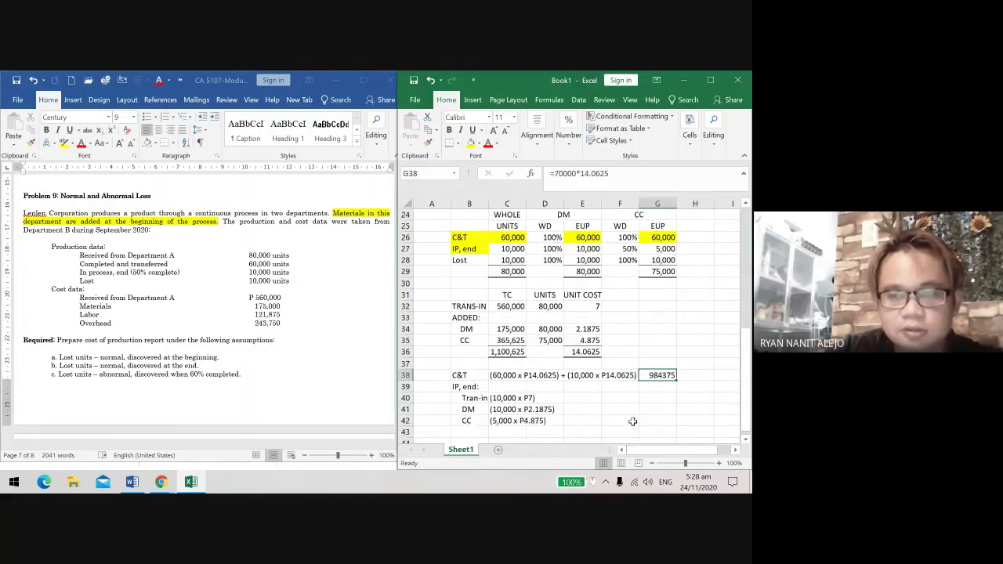
Step: Enter the in-process amounts 70,000 for transferred-in in F40 and 21,875 for direct materials in F41
left_click(617, 388)
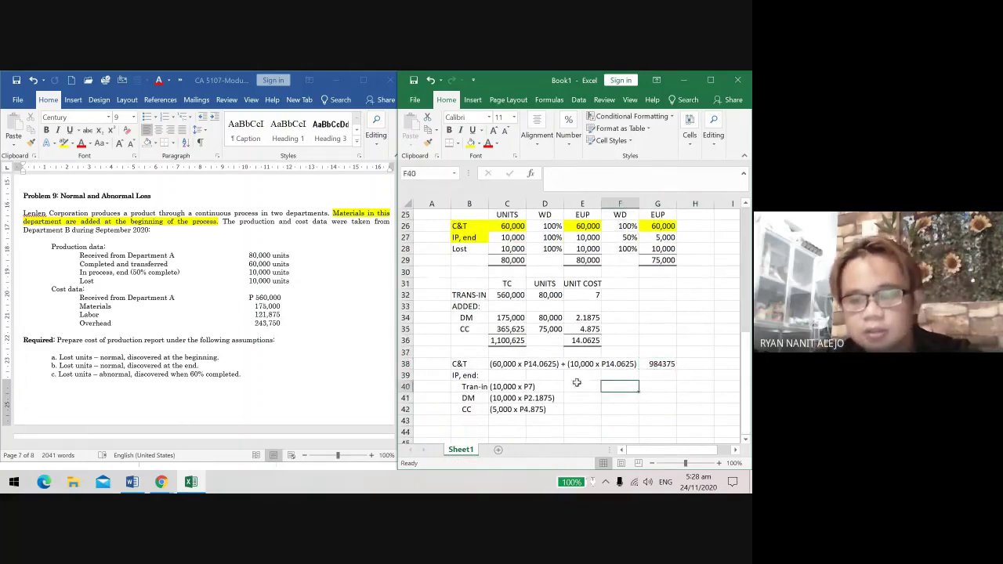
type("70,000")
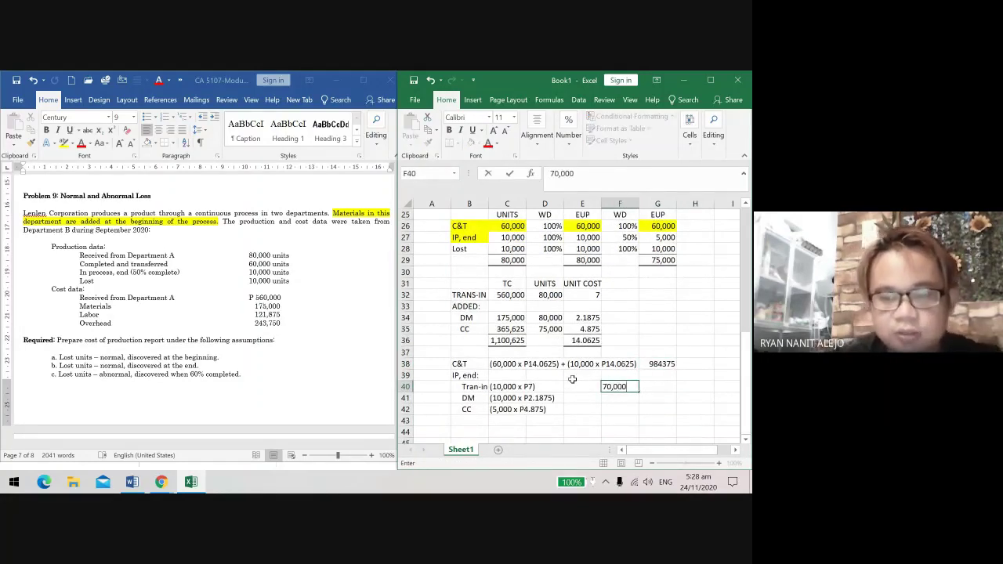
key("Return")
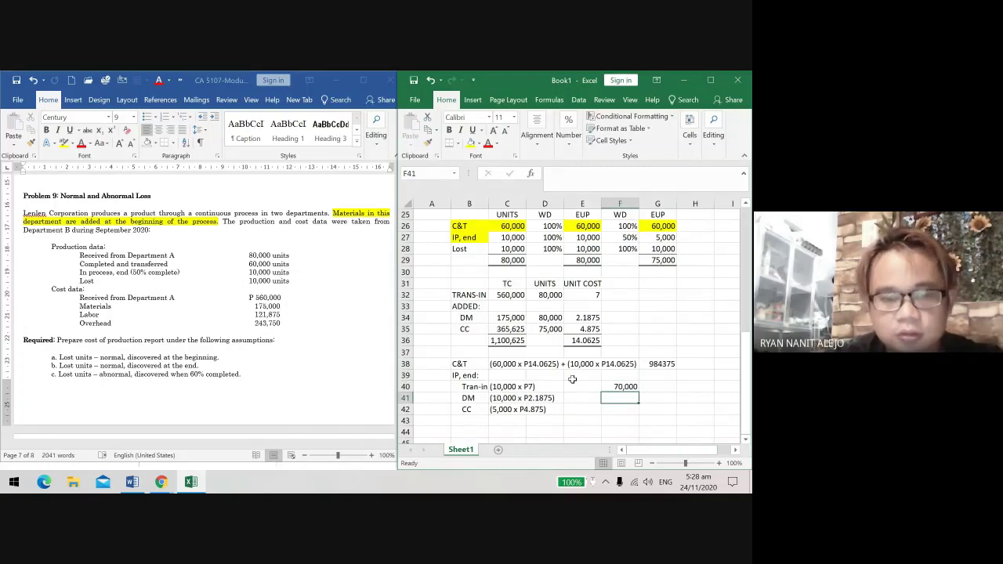
type("21")
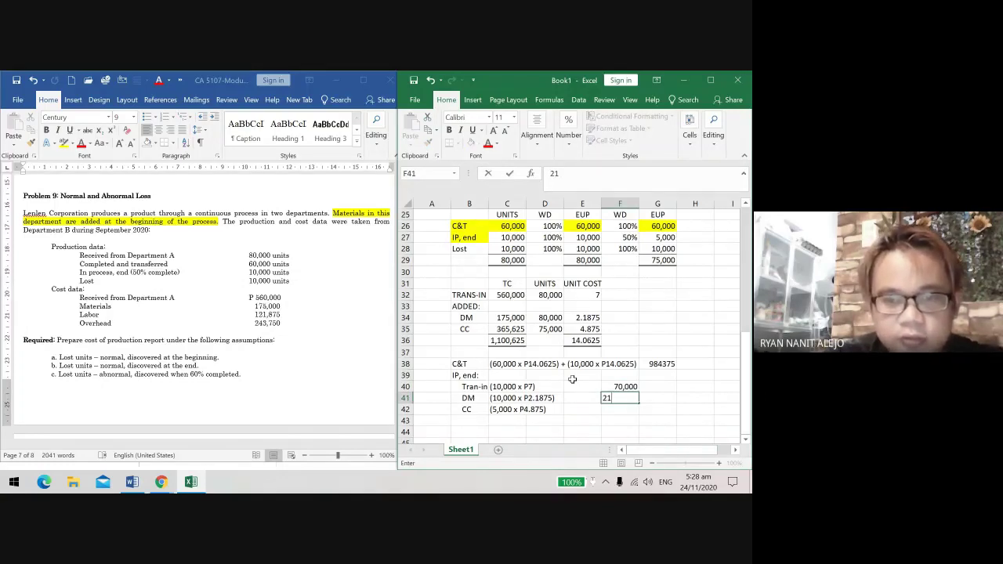
type(",875")
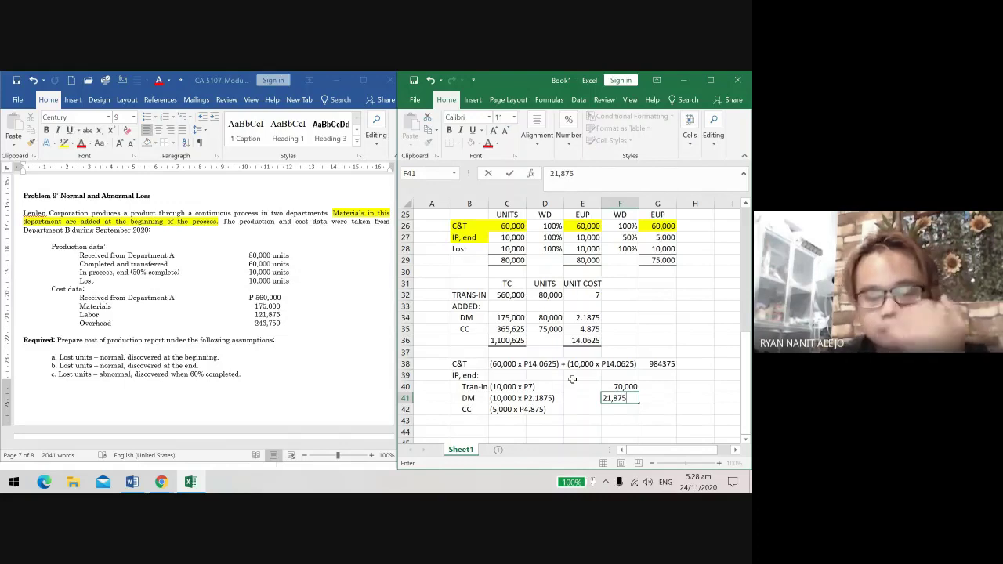
key("Return")
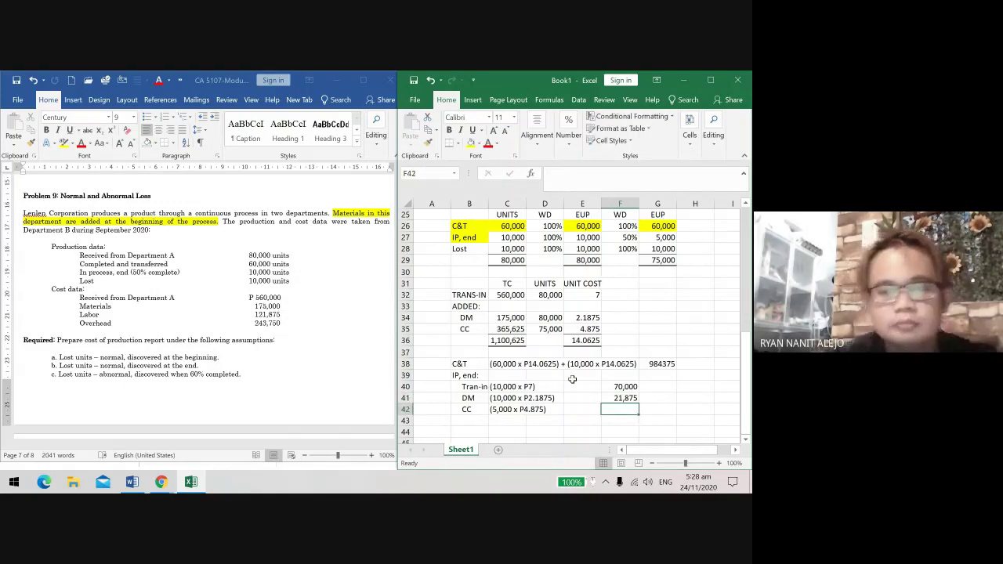
Step: Calculate the in-process conversion cost in F42 with the formula =G27*E35
type("=")
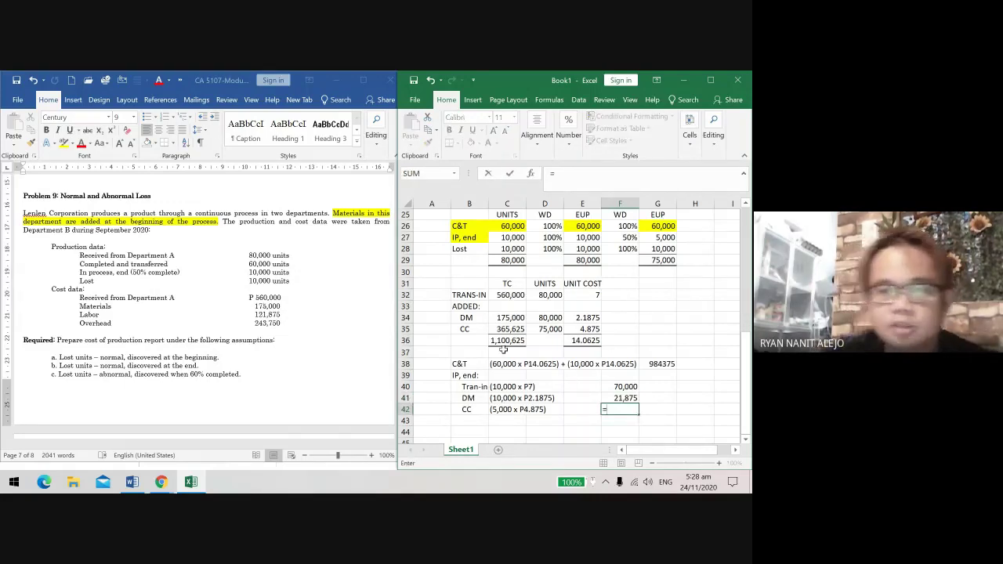
left_click(662, 237)
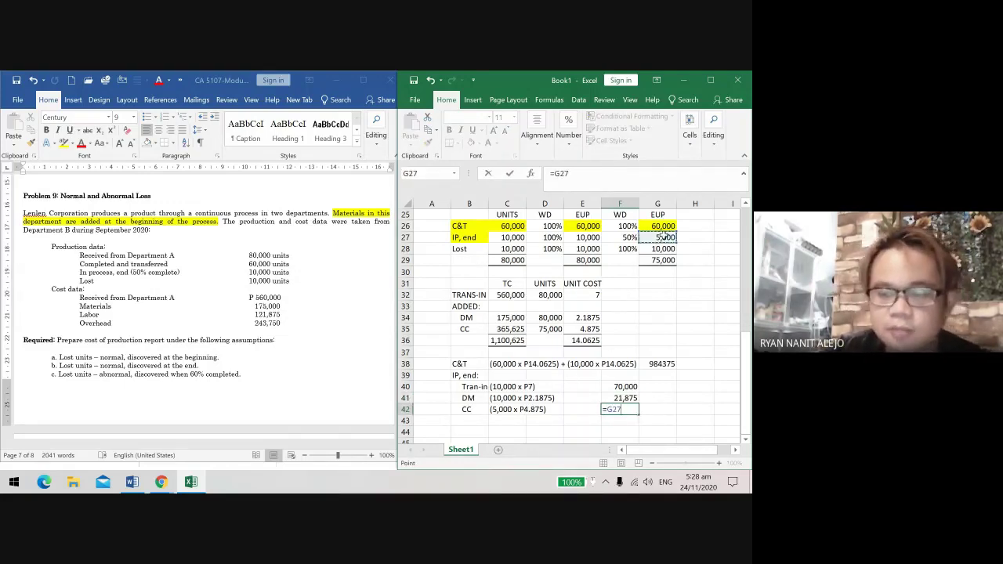
type("*")
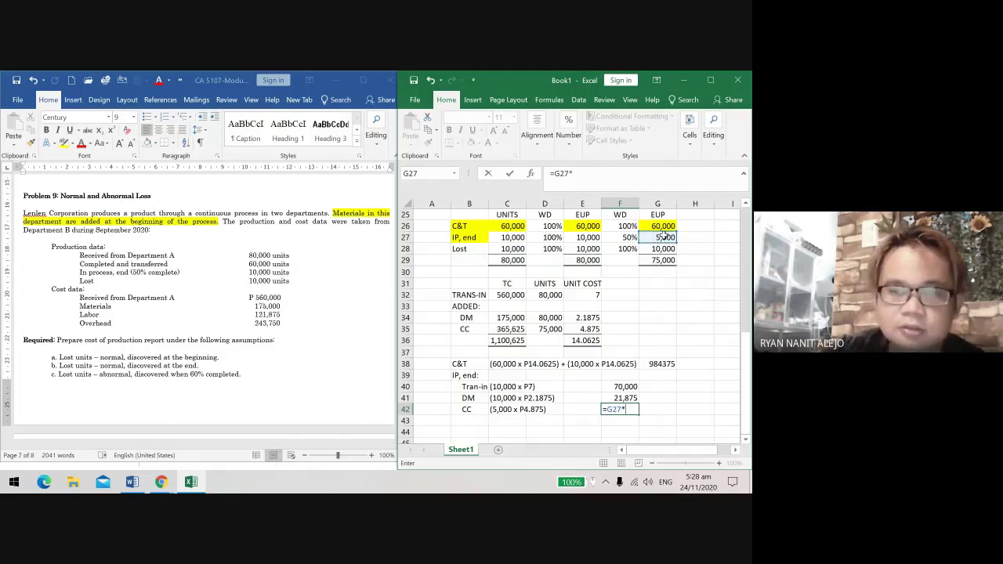
left_click(584, 330)
key("Return")
key("Up")
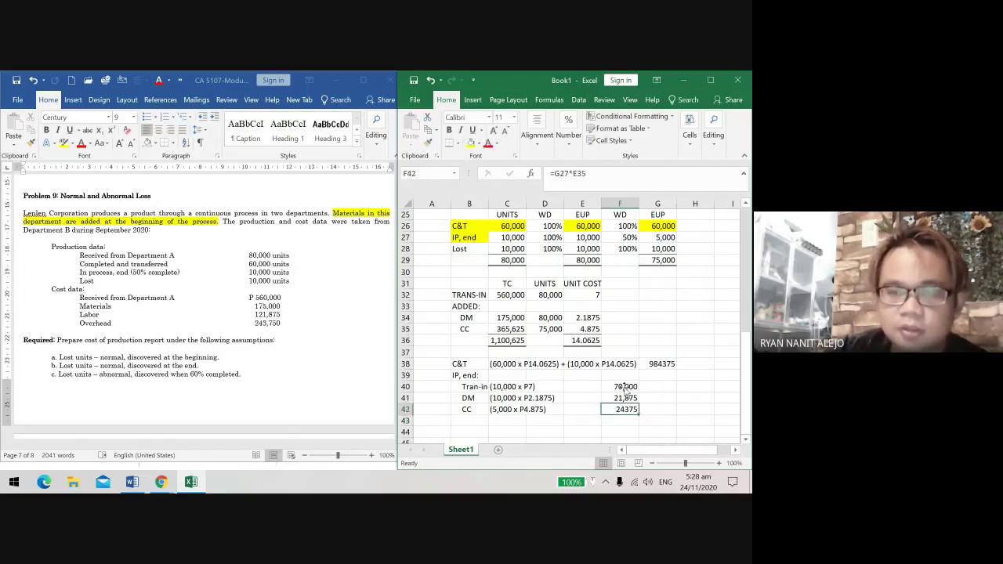
Step: Apply a total border with a double bottom line to G43, and total F40:F42 in G42 with AutoSum
left_click(658, 422)
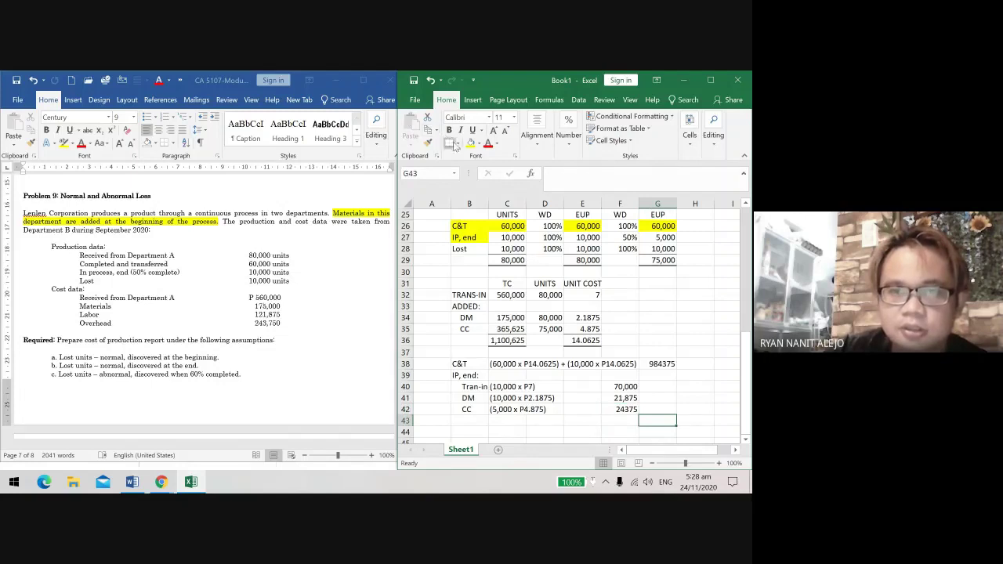
left_click(666, 409)
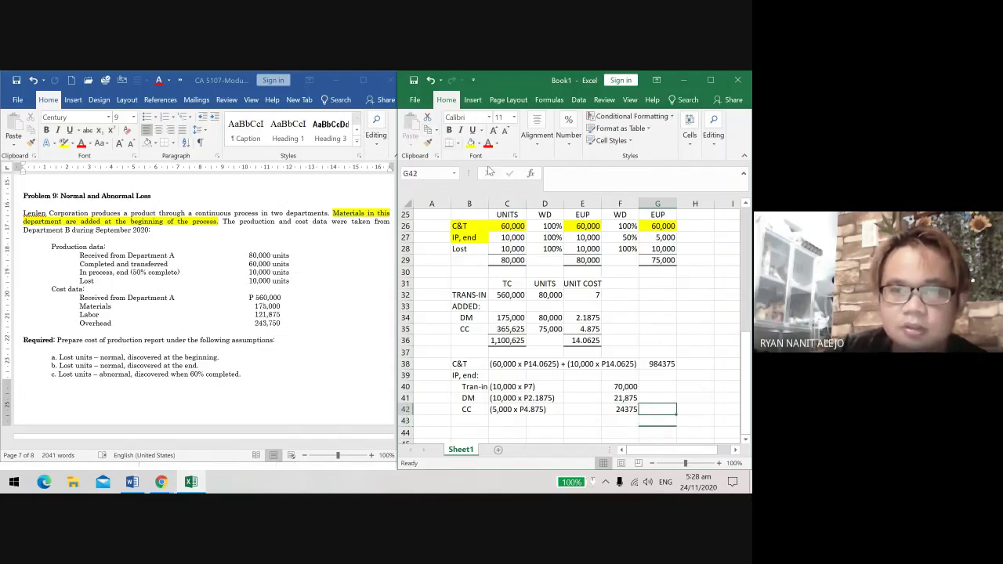
left_click(508, 101)
left_click(548, 100)
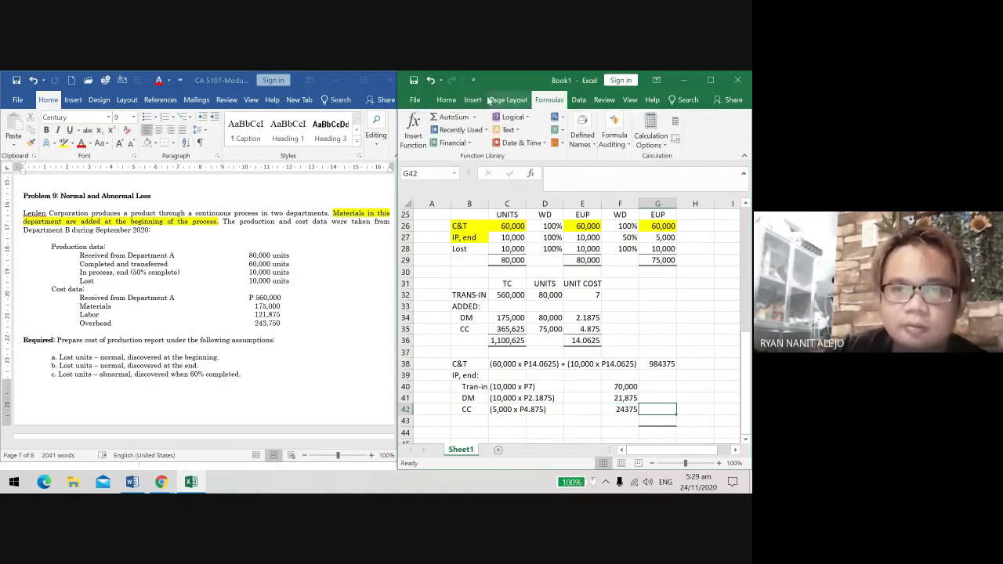
left_click(452, 119)
left_click_drag(627, 386, 627, 409)
key("Return")
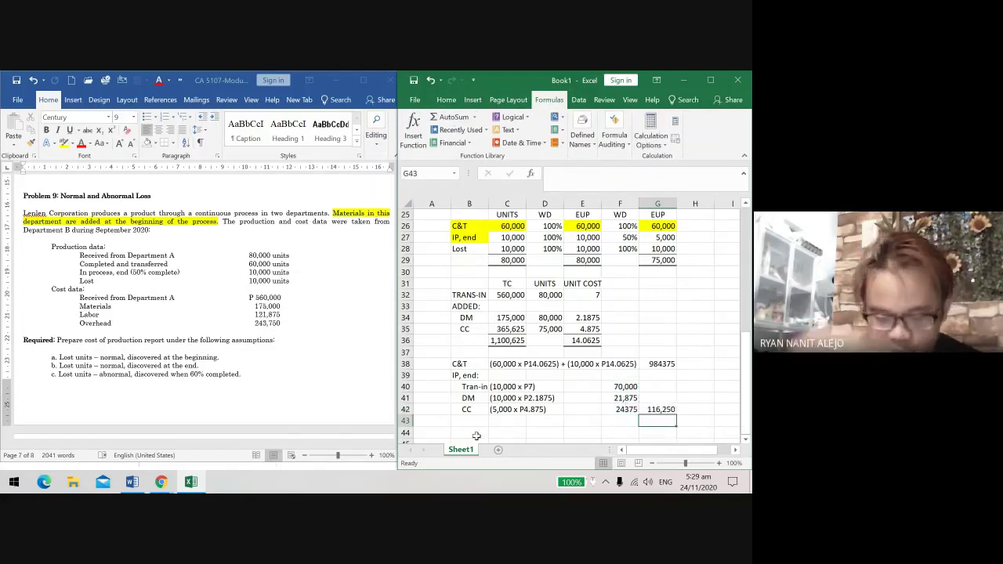
Step: Calculate the total cost accounted for in G43 by adding G38 and G42
type("=")
left_click(661, 364)
type("+")
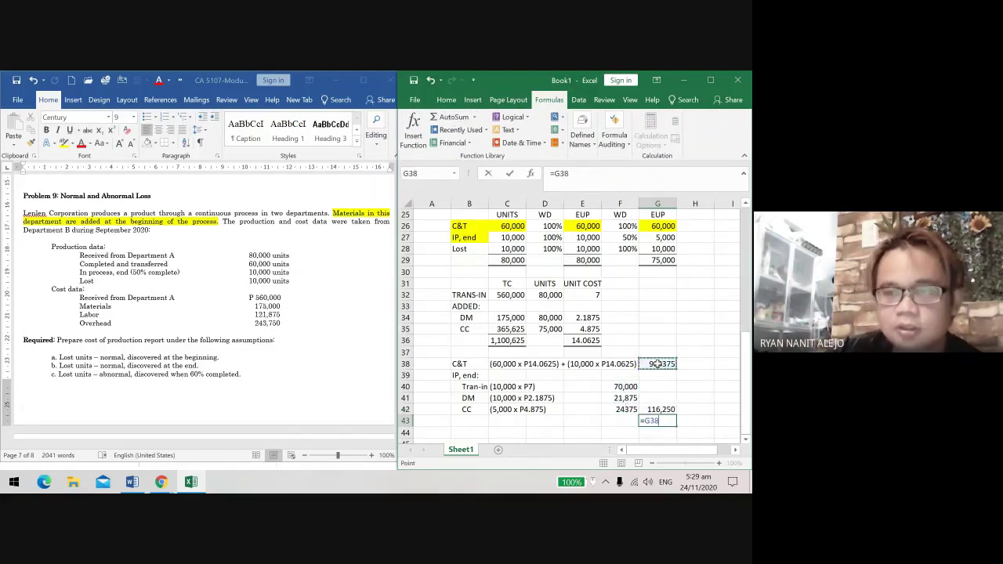
left_click(667, 409)
key("Return")
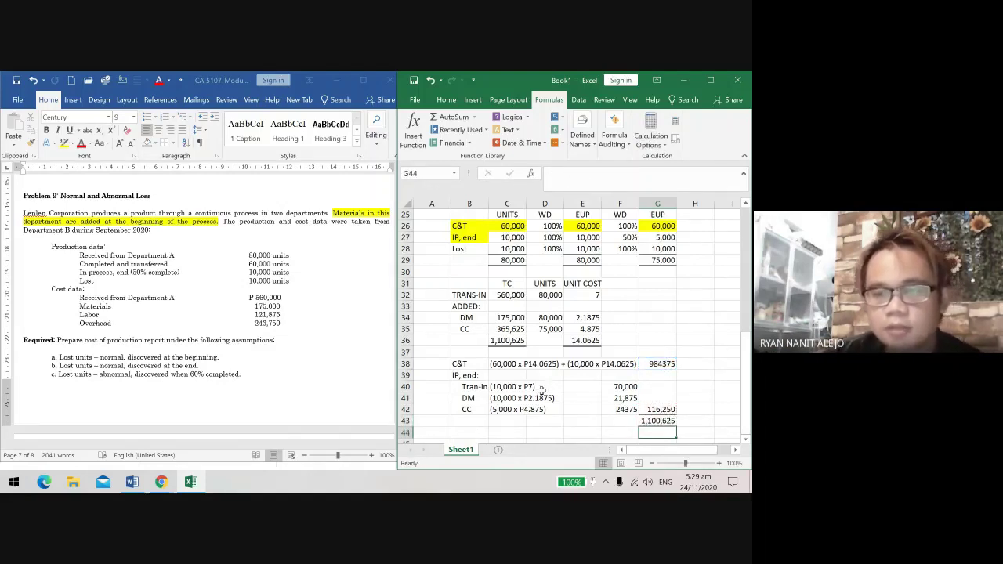
Step: Highlight the total cost cells G43 and C36 with the yellow fill
left_click(660, 420)
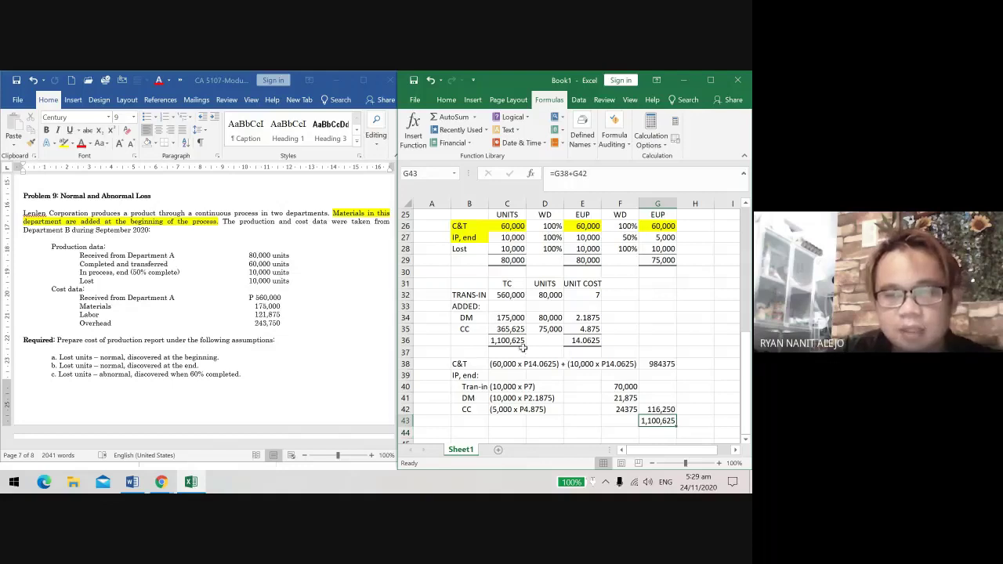
left_click(520, 342, "ctrl")
left_click(446, 100)
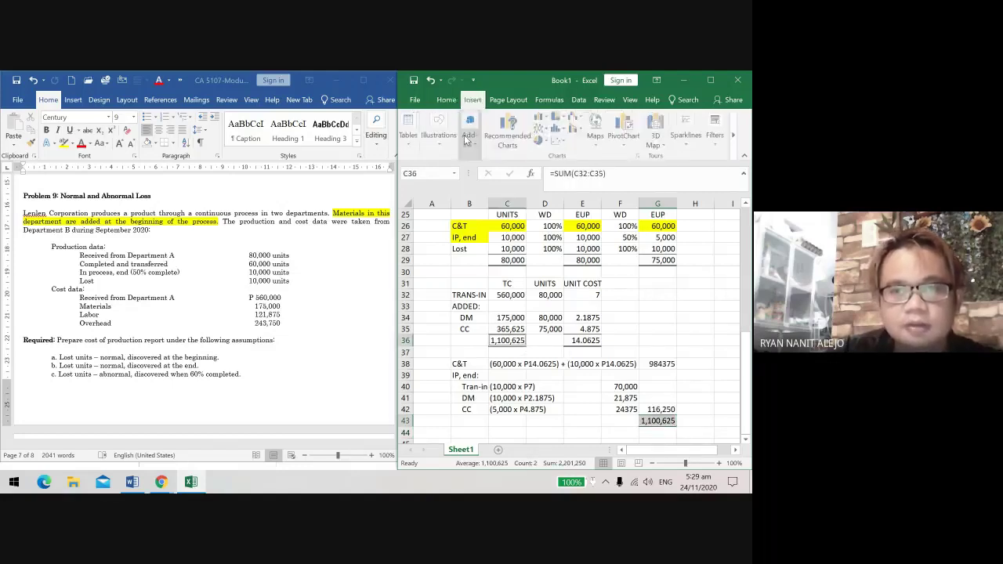
left_click(471, 144)
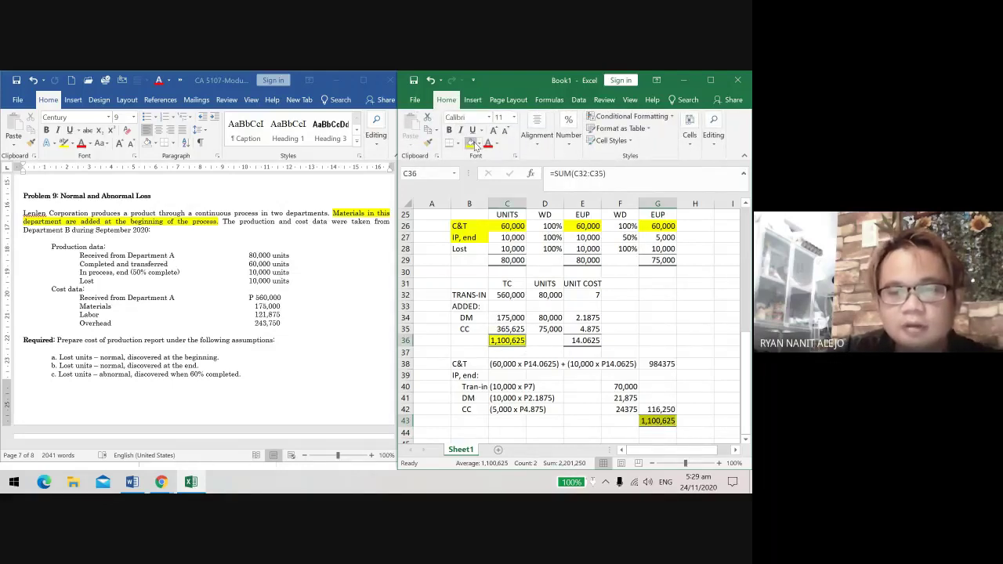
left_click(572, 365)
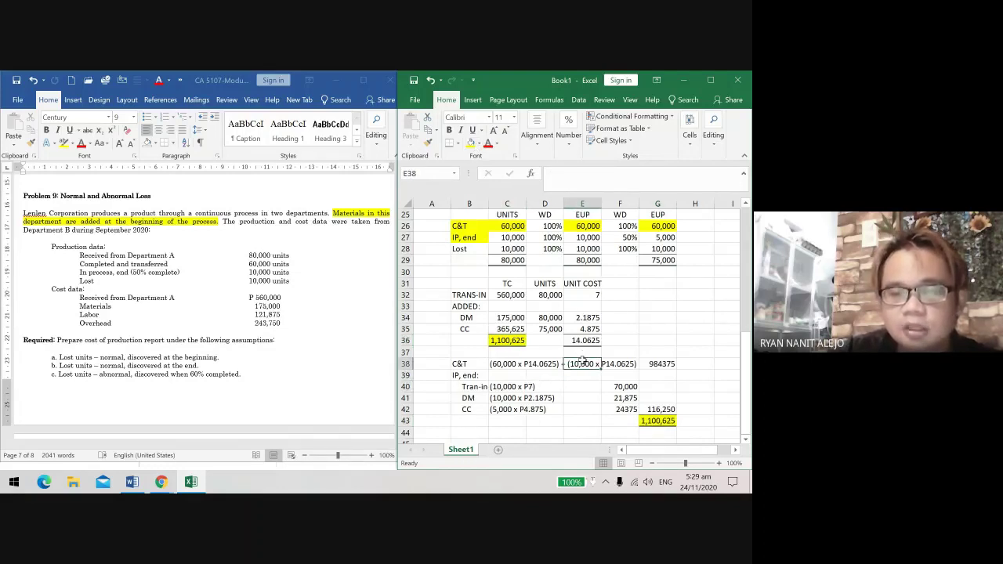
left_click(584, 399)
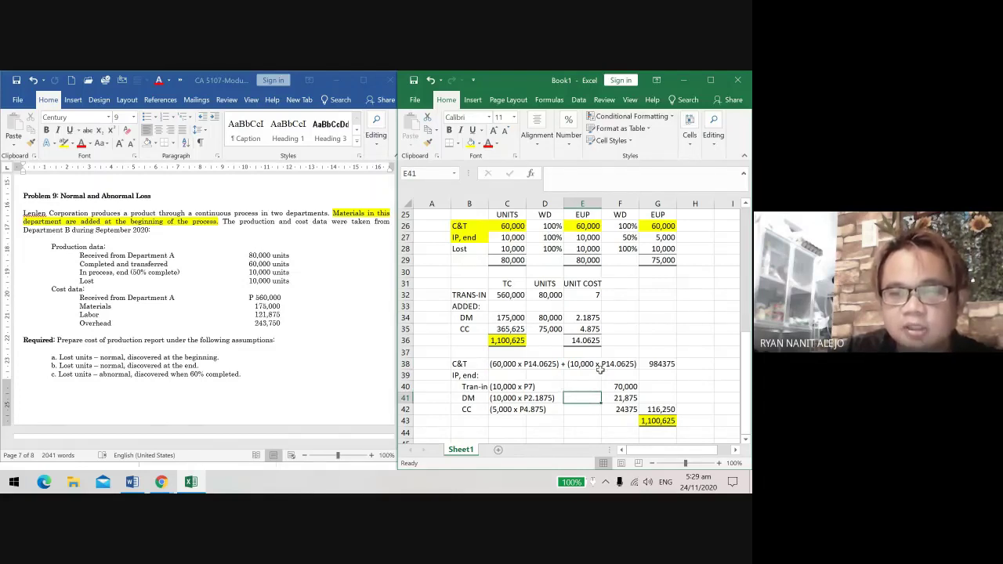
left_click(569, 364)
Step: Label the third section by entering C) in A44
scroll(437, 377, "down", 2)
left_click(437, 367)
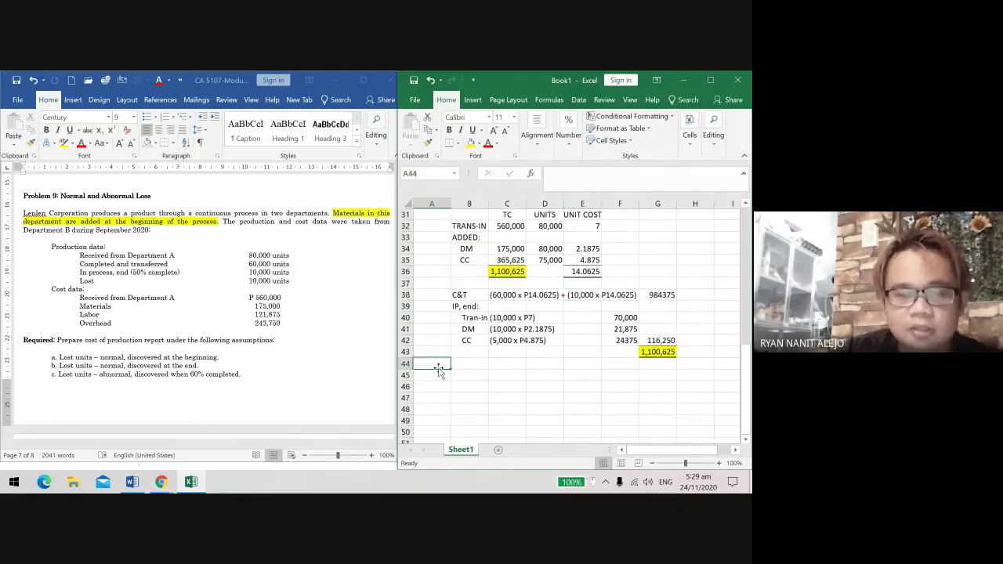
type("c)")
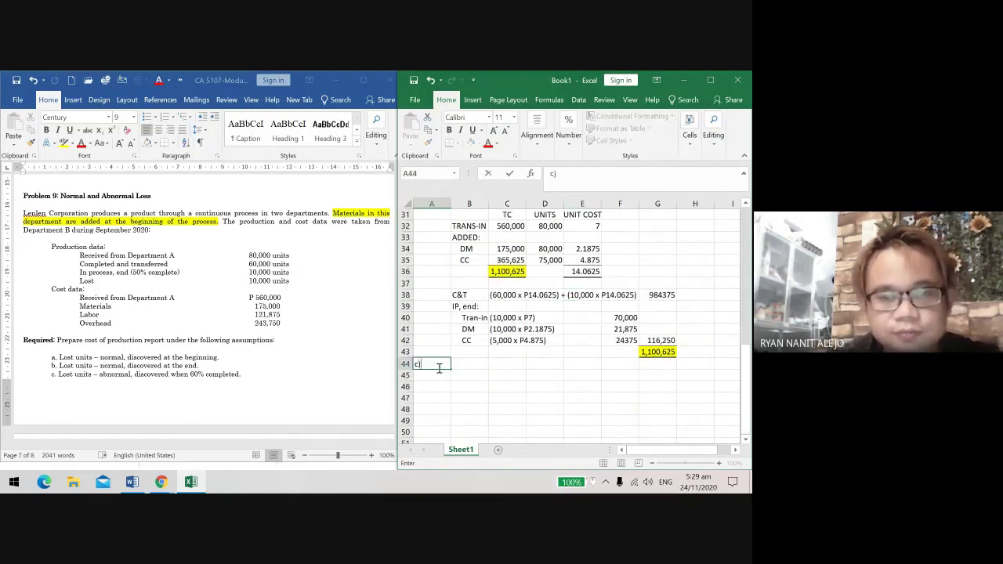
key("Return")
key("Return")
left_click(438, 368)
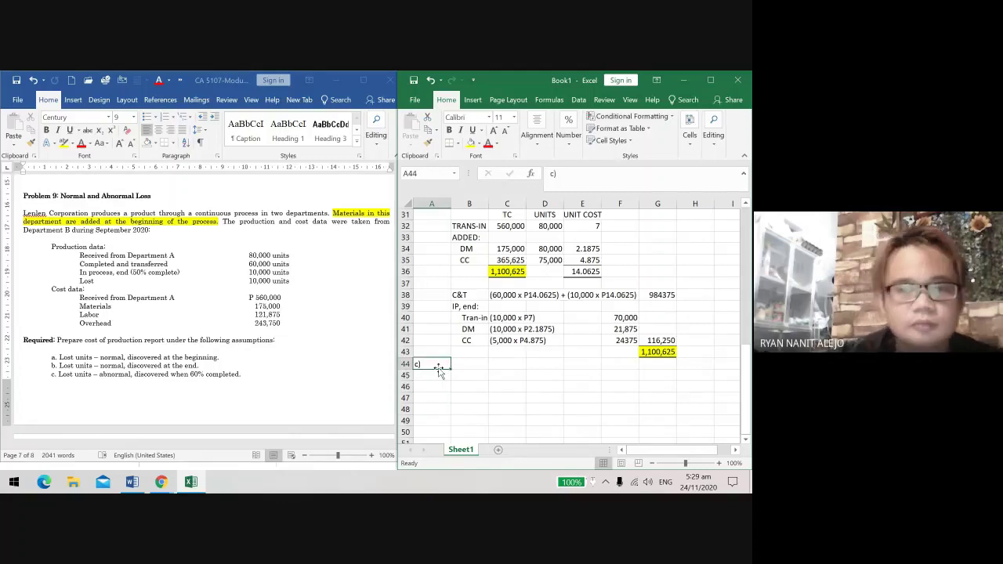
type("C)")
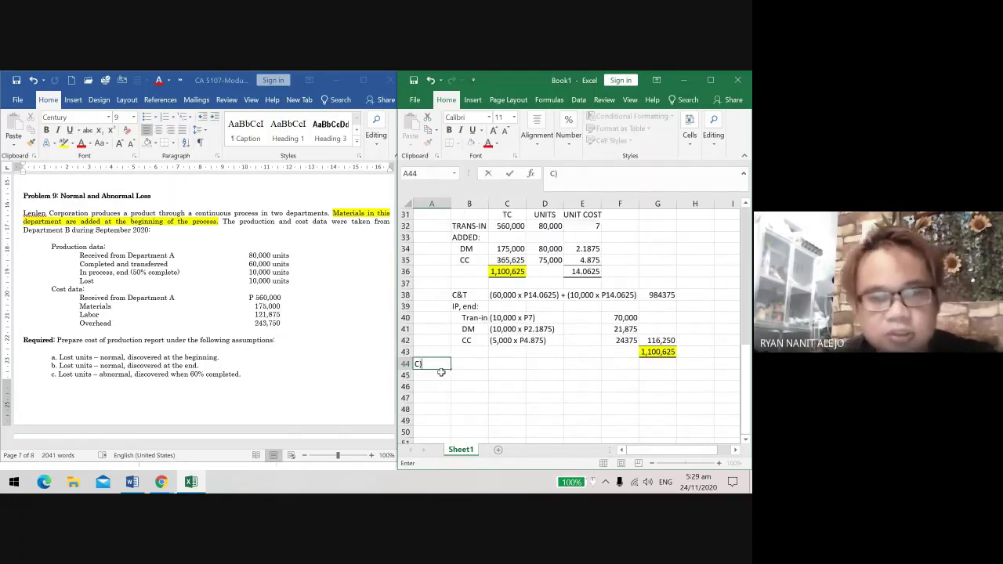
key("Return")
key("Right")
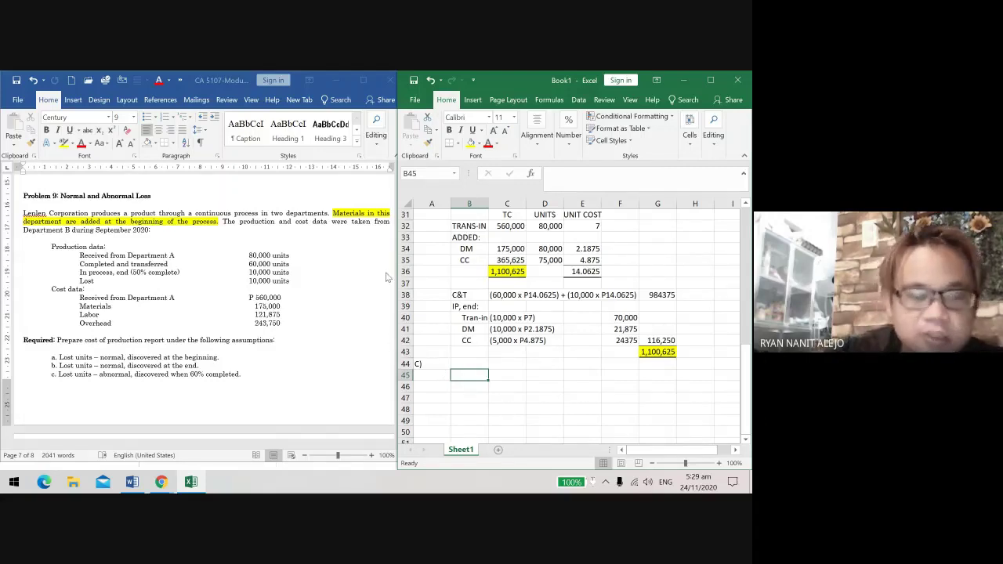
Step: Copy section B's equivalent units table B24:G29 to B45 under the C) label
scroll(478, 336, "up", 1)
scroll(479, 336, "up", 4)
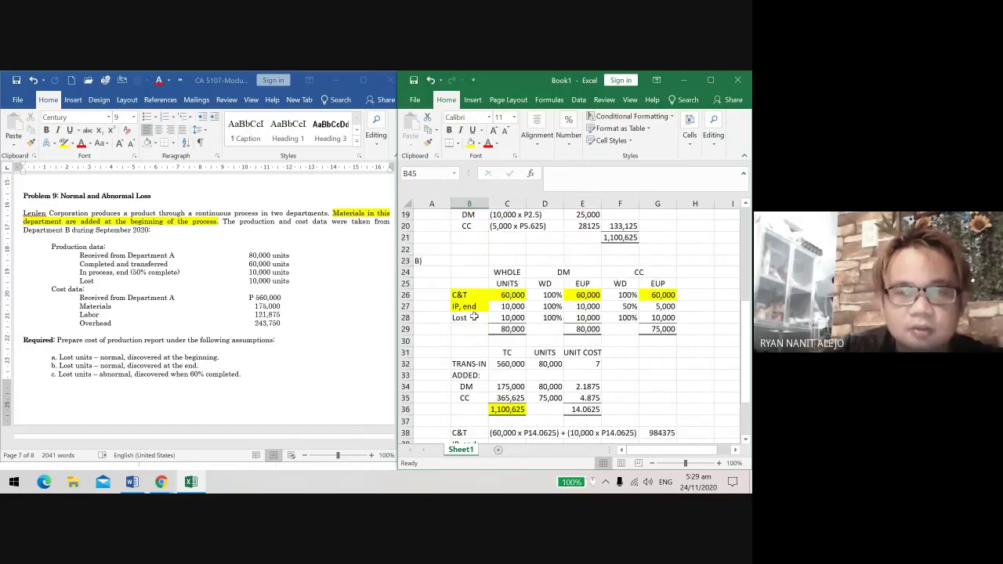
left_click_drag(462, 272, 649, 332)
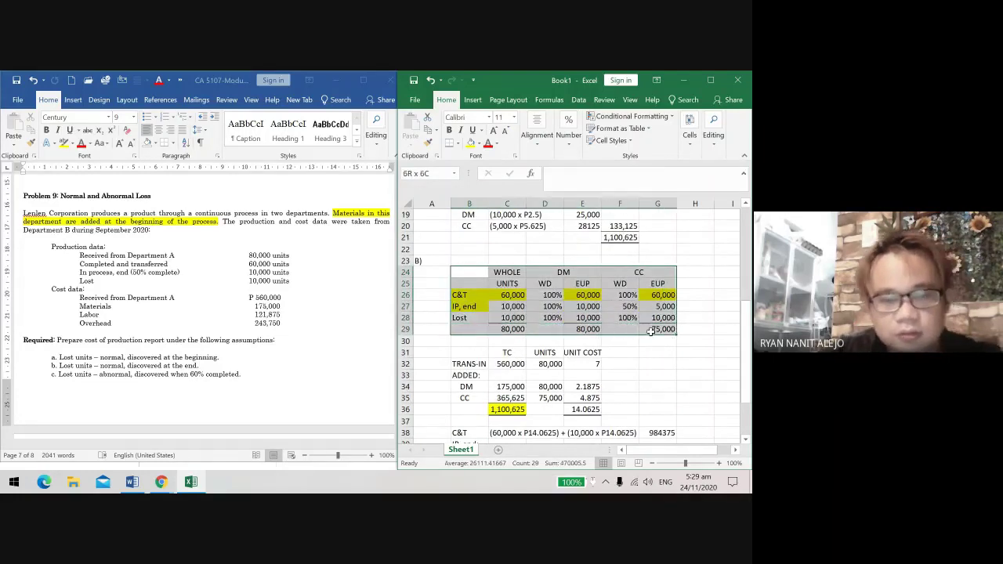
key("ctrl+c")
scroll(504, 396, "down", 4)
left_click(470, 378)
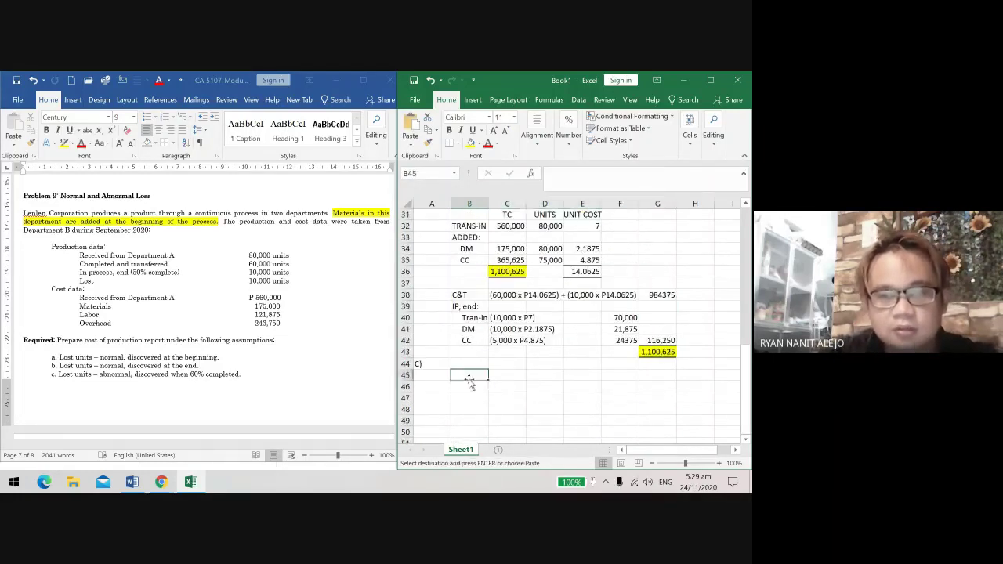
key("ctrl+v")
Step: Remove the yellow fill from the C&T and IP, end rows in B47:G48
scroll(469, 378, "down", 2)
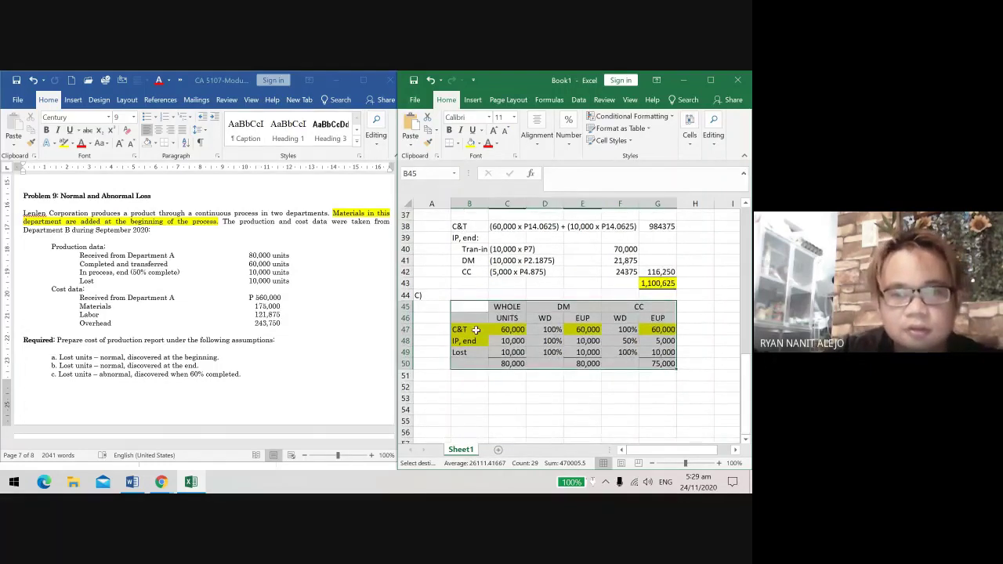
left_click_drag(473, 330, 662, 341)
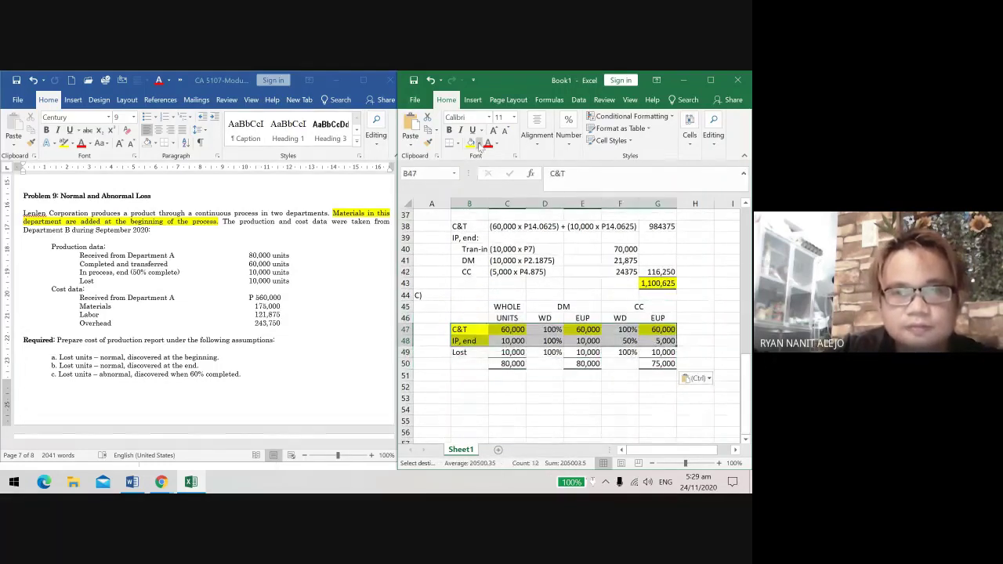
left_click(480, 144)
left_click(508, 239)
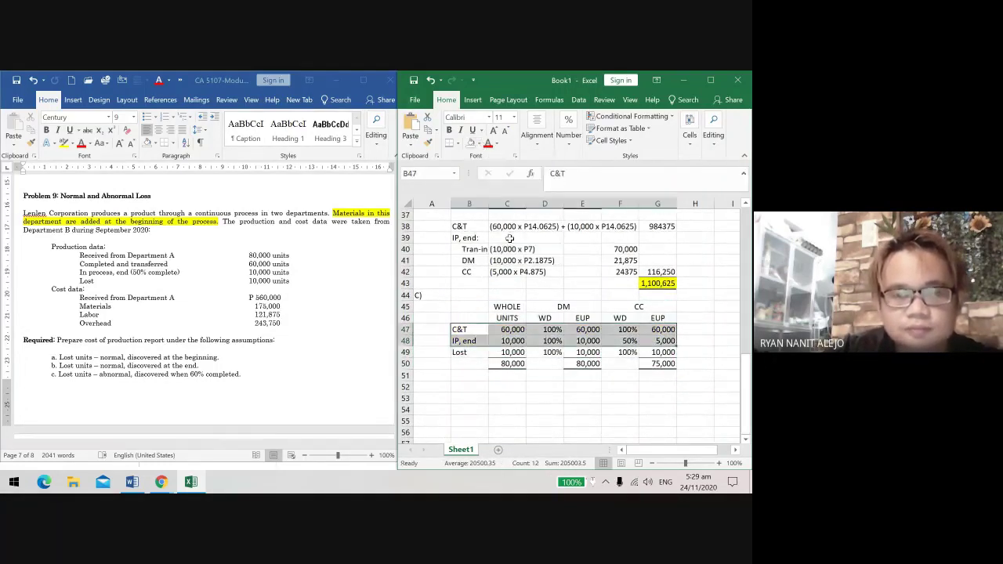
Step: Clear the lost units' work-done percentages and equivalent units in D49:G49
left_click(518, 364)
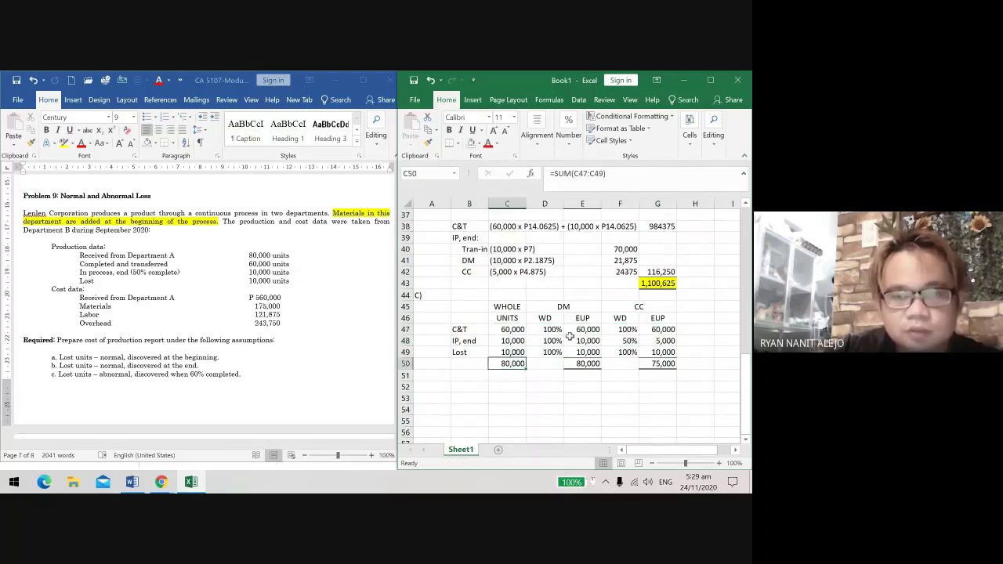
left_click_drag(552, 352, 662, 352)
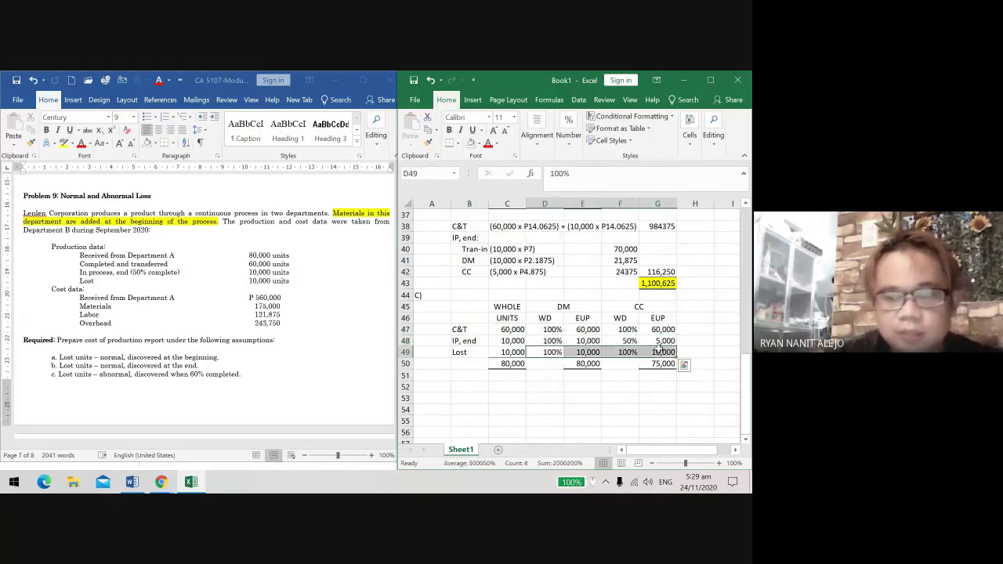
key("Delete")
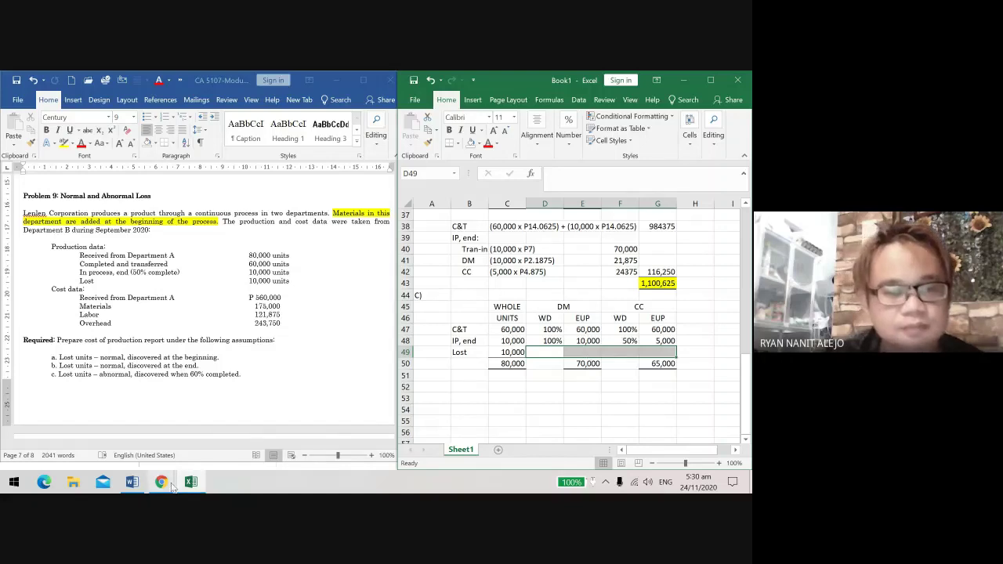
Step: Fill the lost units' materials work done in D49 with 100% from above, and copy the 10,000 units from C49 to E49
mouse_move(163, 482)
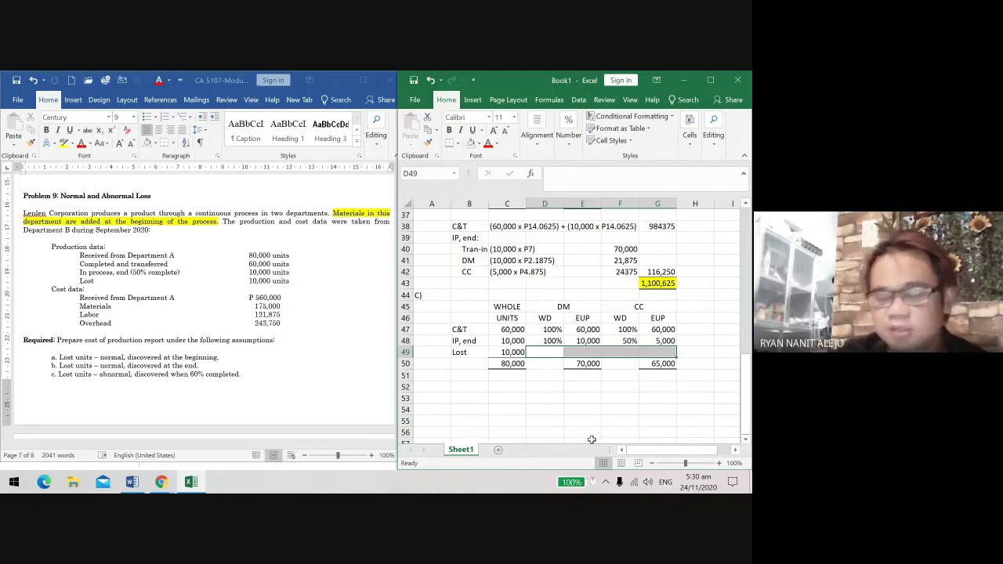
left_click(544, 353)
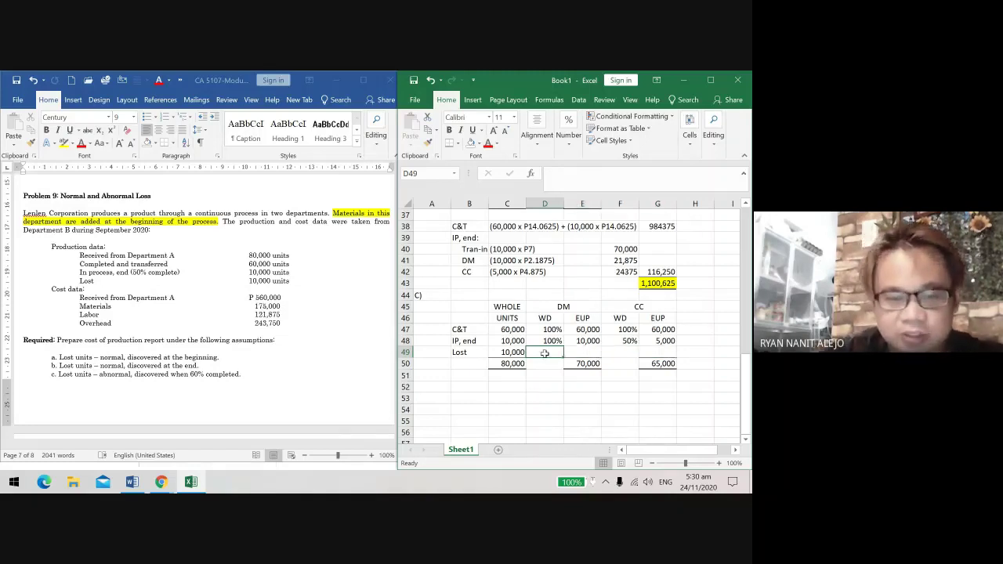
key("ctrl+d")
left_click(510, 354)
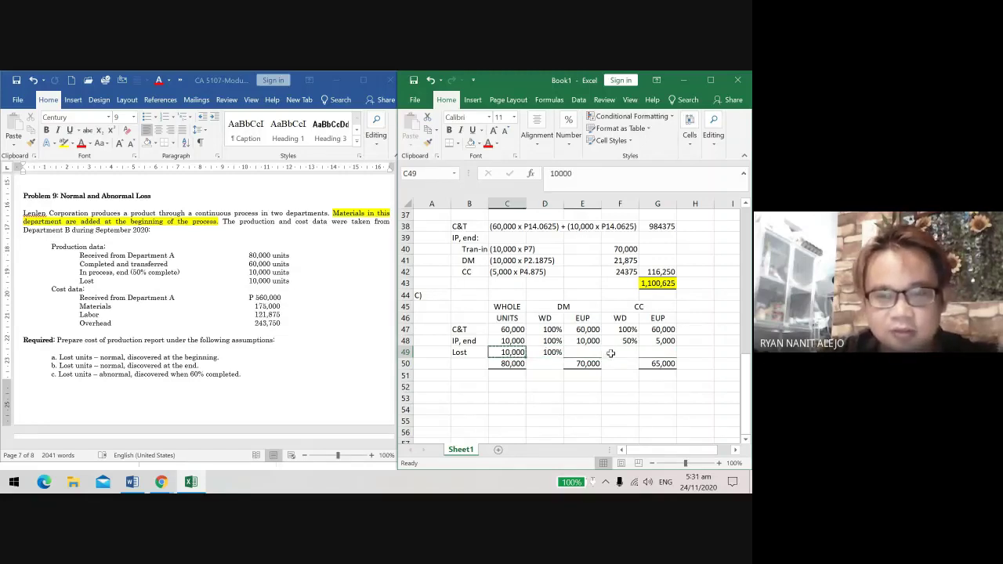
key("ctrl+c")
key("Right")
key("Right")
key("ctrl+v")
left_click(532, 378)
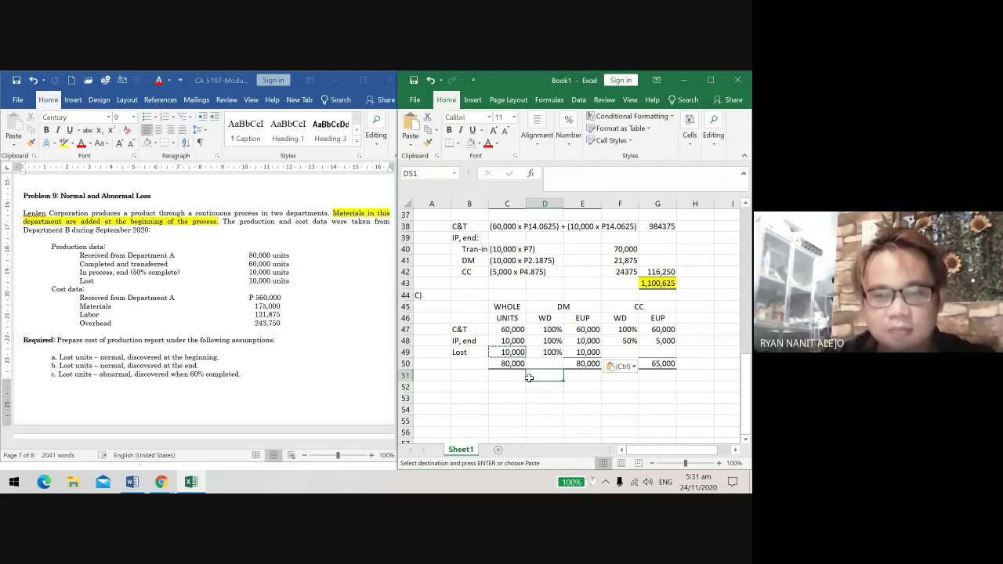
Step: Enter 60% conversion work done for the lost units in F49 and 6,000 equivalent units in G49
left_click(621, 352)
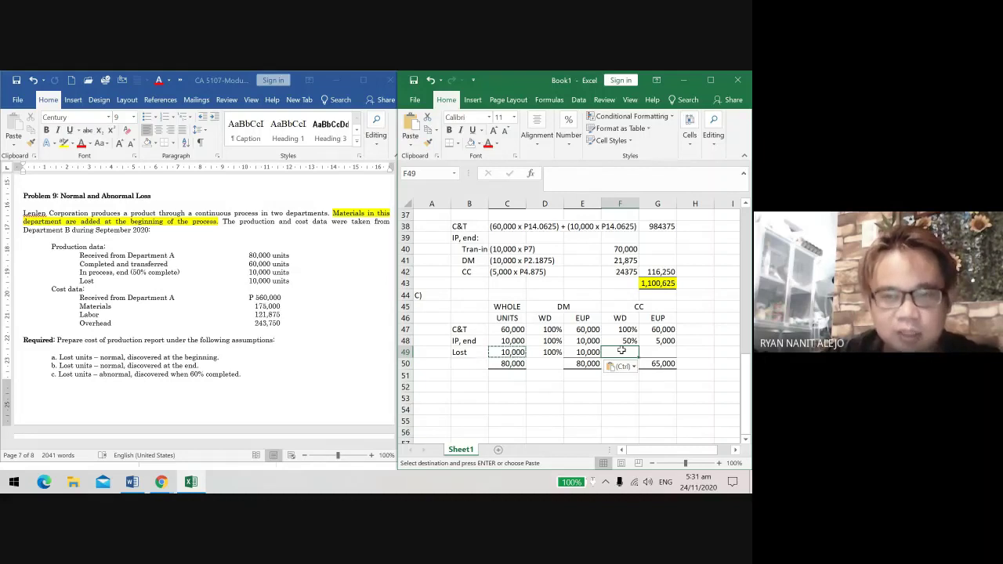
type("60%")
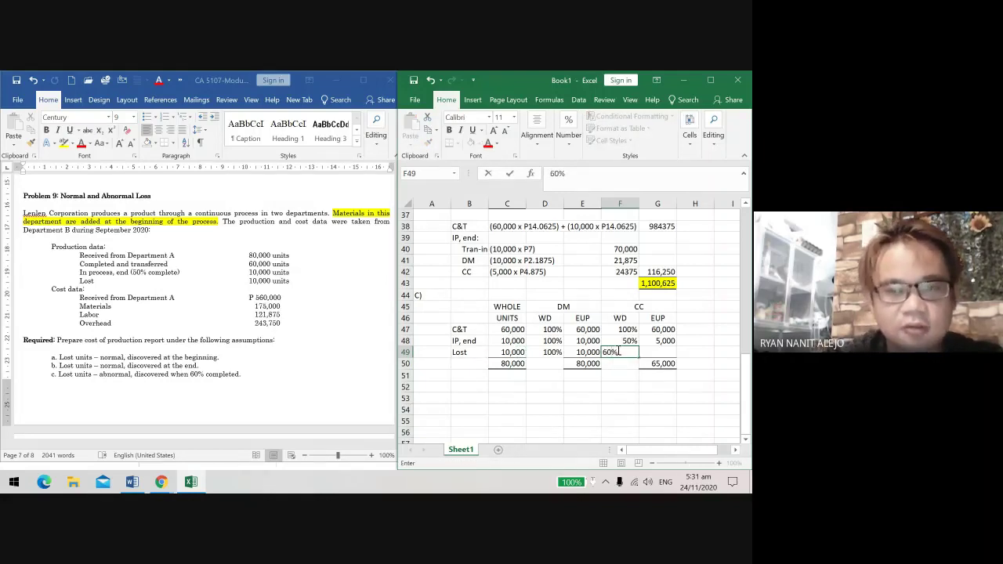
key("Tab")
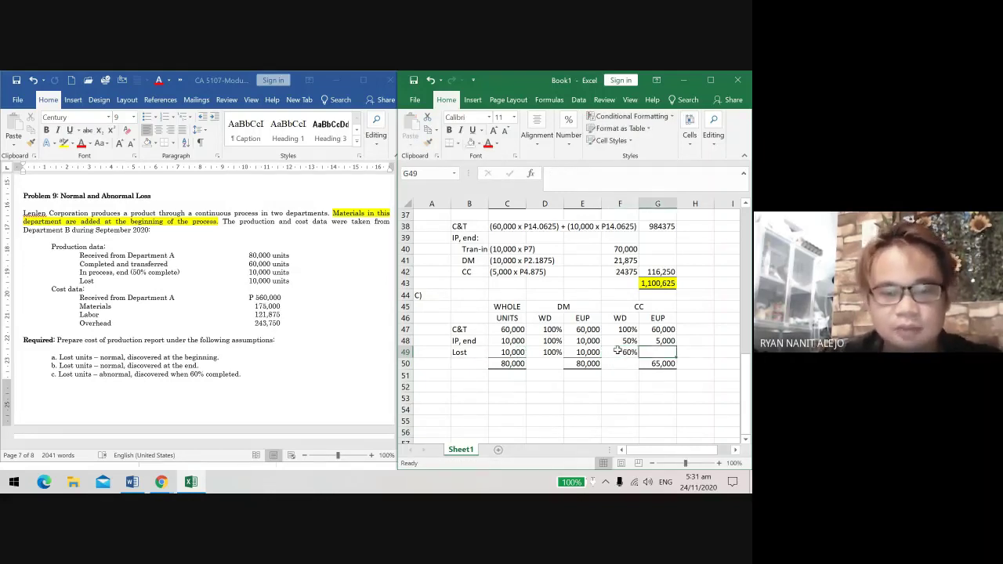
type("6,000")
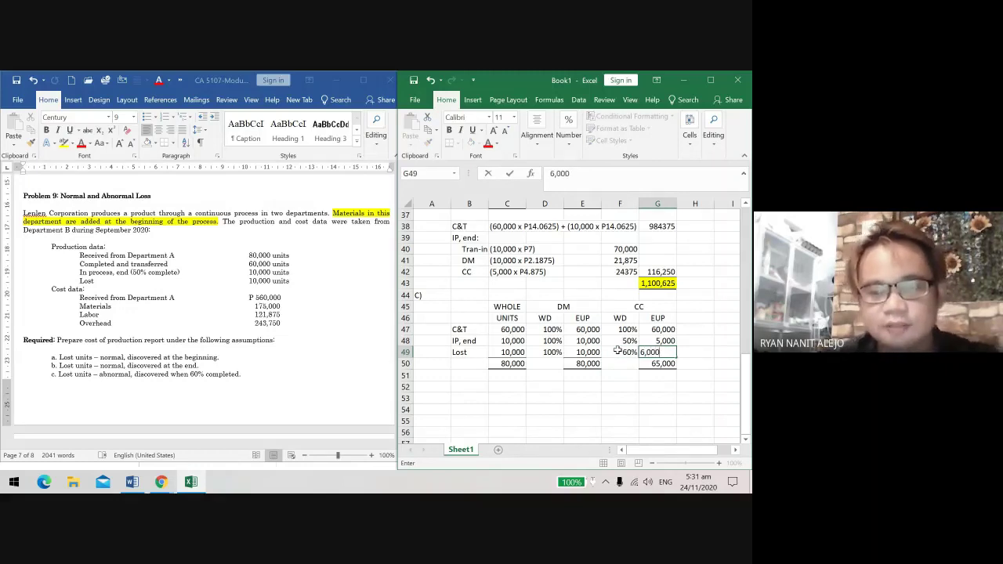
key("Return")
Step: Copy section B's unit cost table B31:E36 to B53, below section C's equivalent units table
key("Return")
key("Down")
key("Left")
key("Left")
key("Left")
key("Left")
key("Left")
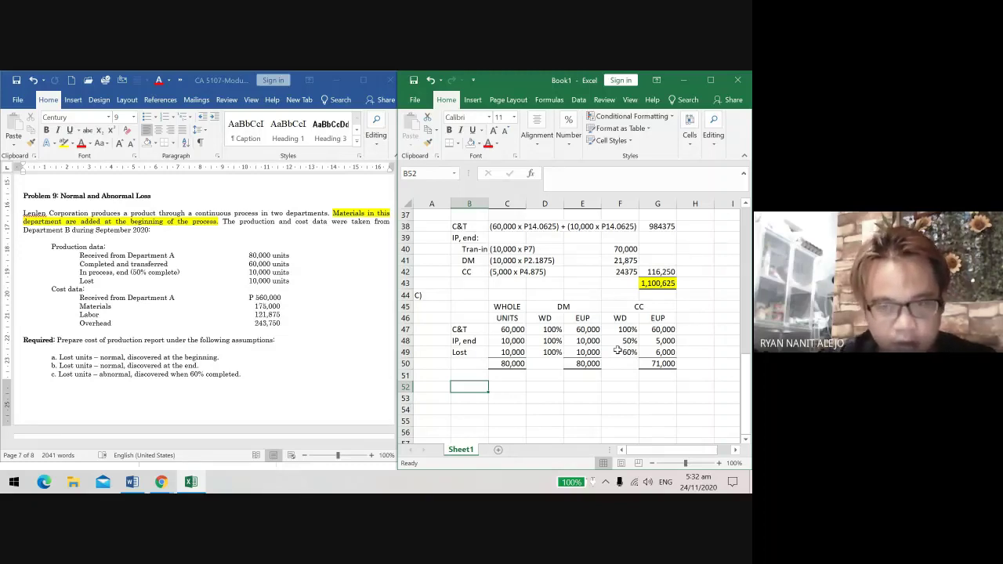
scroll(618, 352, "up", 4)
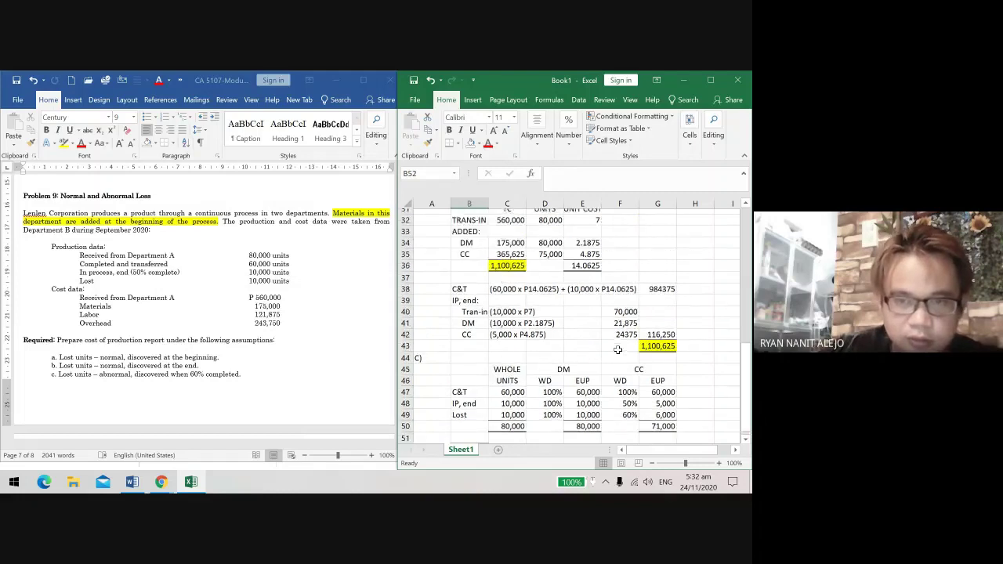
left_click(474, 283)
left_click_drag(475, 282, 582, 340)
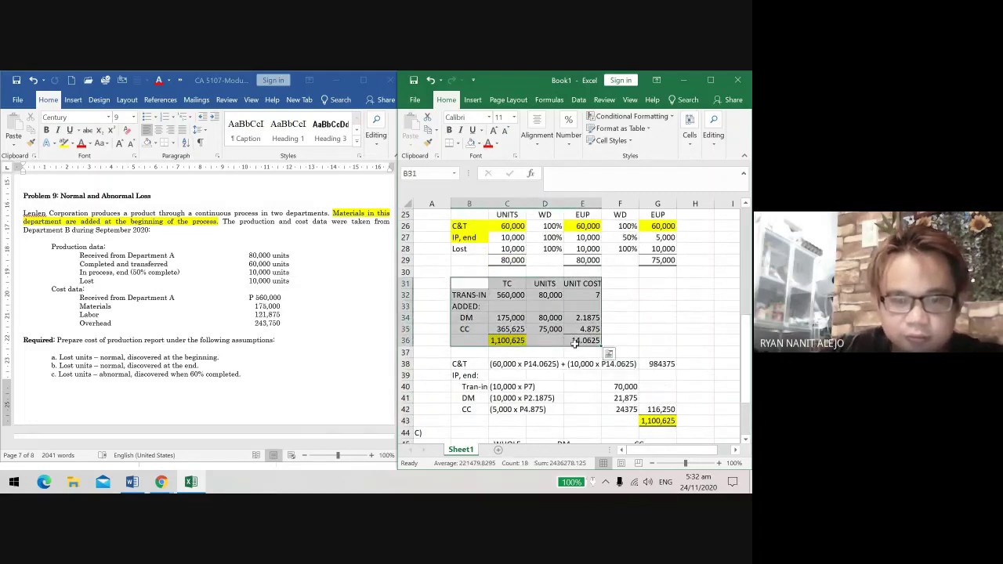
scroll(488, 375, "down", 5)
key("ctrl+c")
left_click(467, 359)
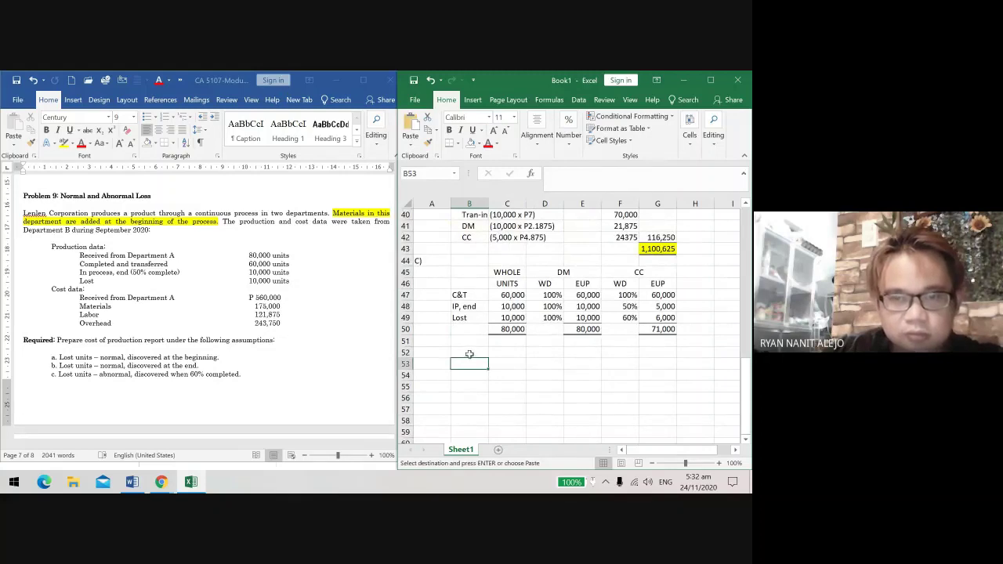
key("ctrl+v")
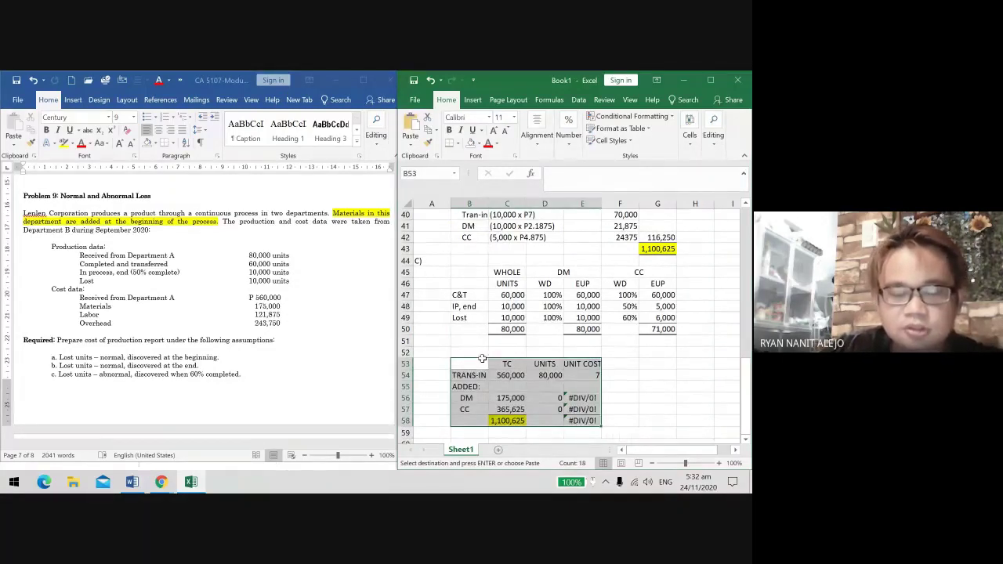
Step: Link section C's DM units in D56 to the equivalent units total in E50, and the CC units in D57 to G50
scroll(482, 359, "down", 1)
left_click(551, 341)
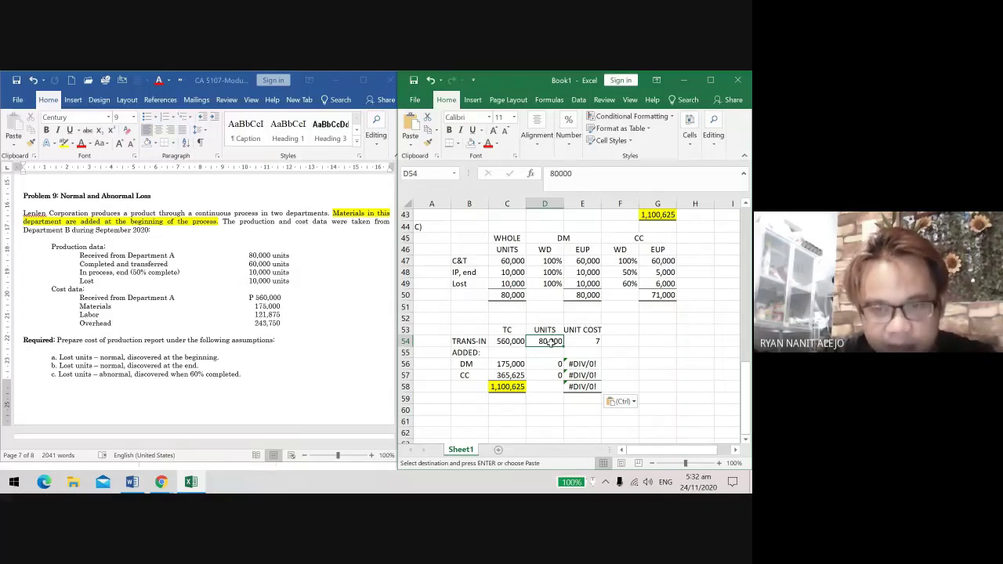
key("Right")
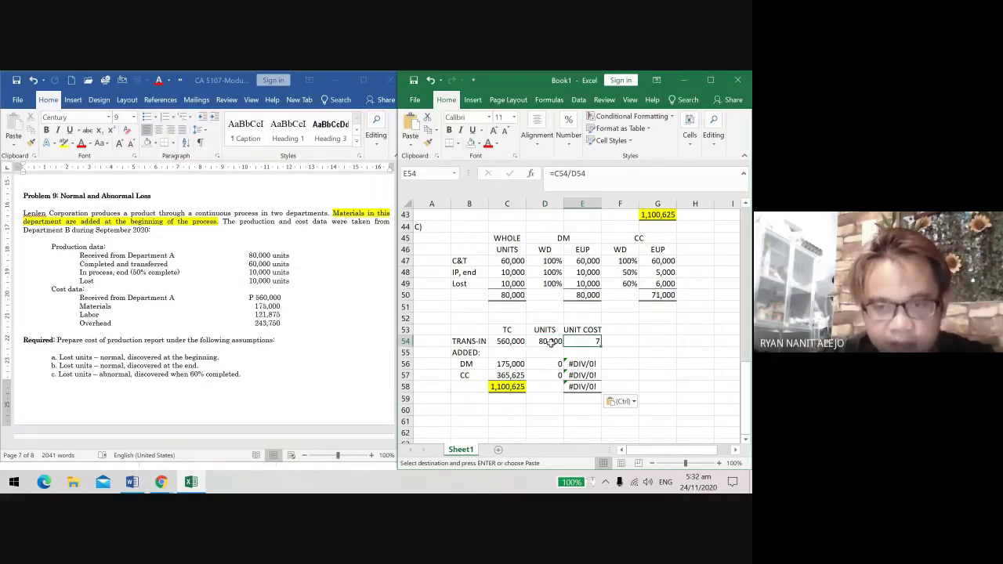
key("Down")
key("Down")
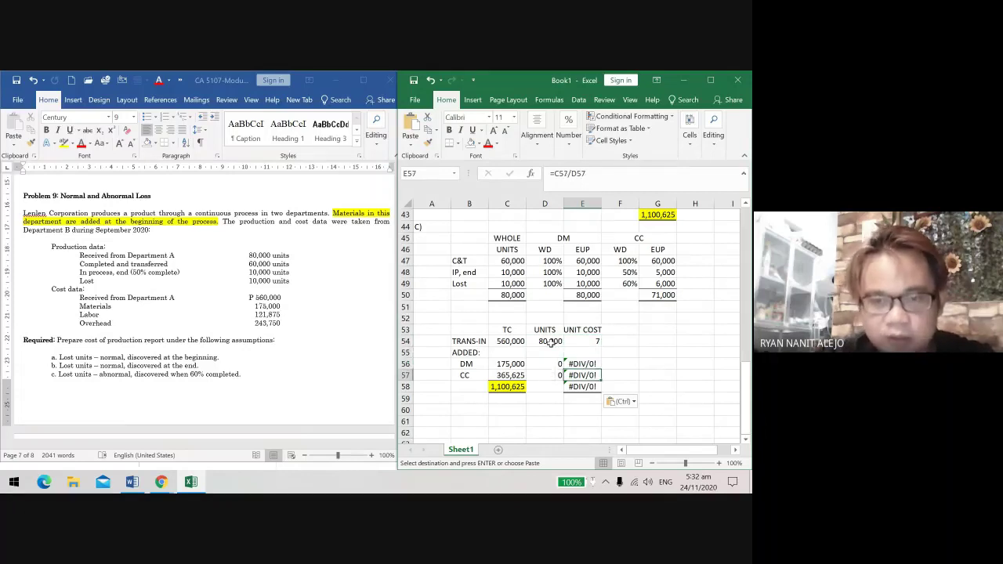
key("Left")
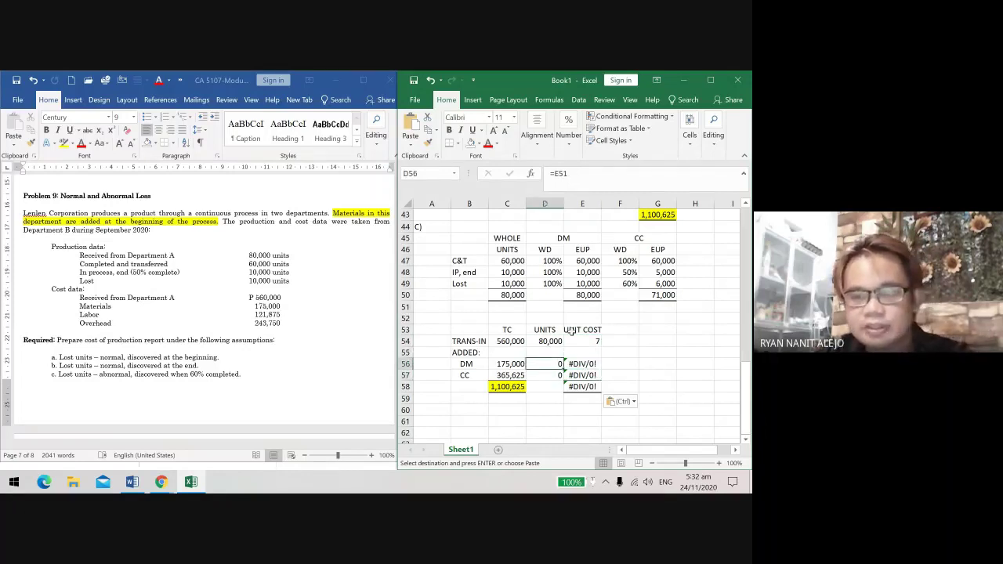
type("=")
left_click(585, 299)
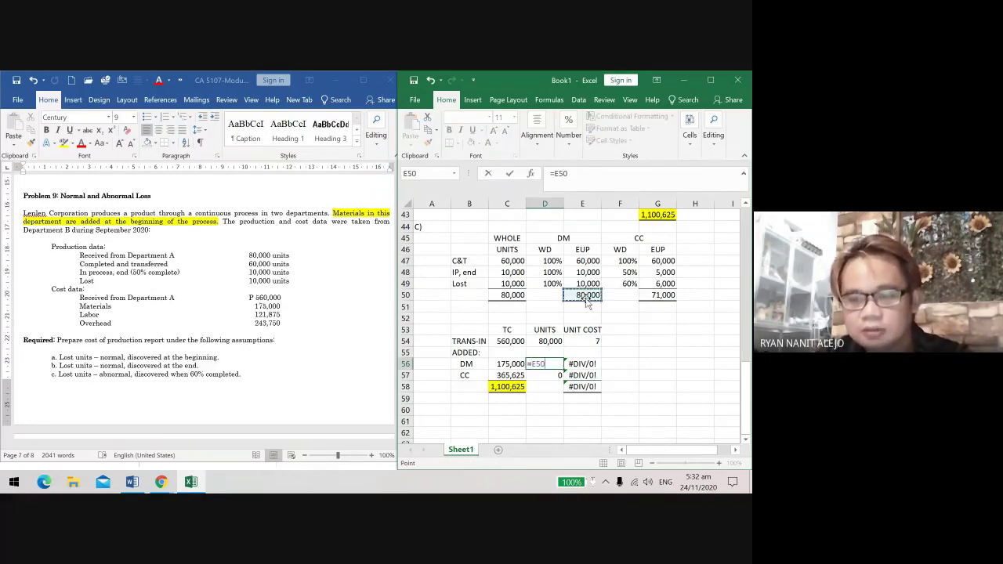
key("Return")
type("=")
left_click(658, 296)
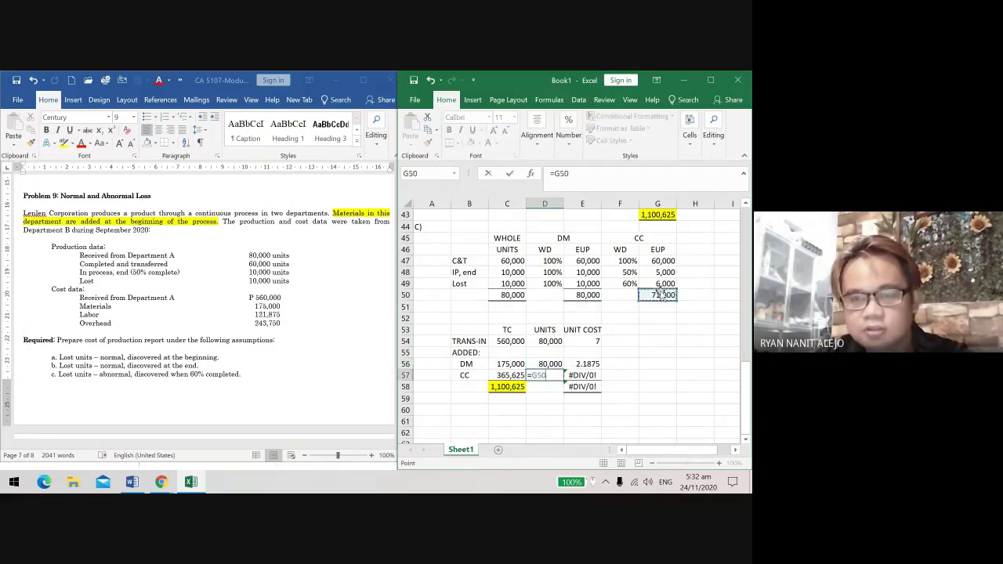
key("Return")
Step: Show the CC unit cost in E57 with six decimal places
left_click(586, 365)
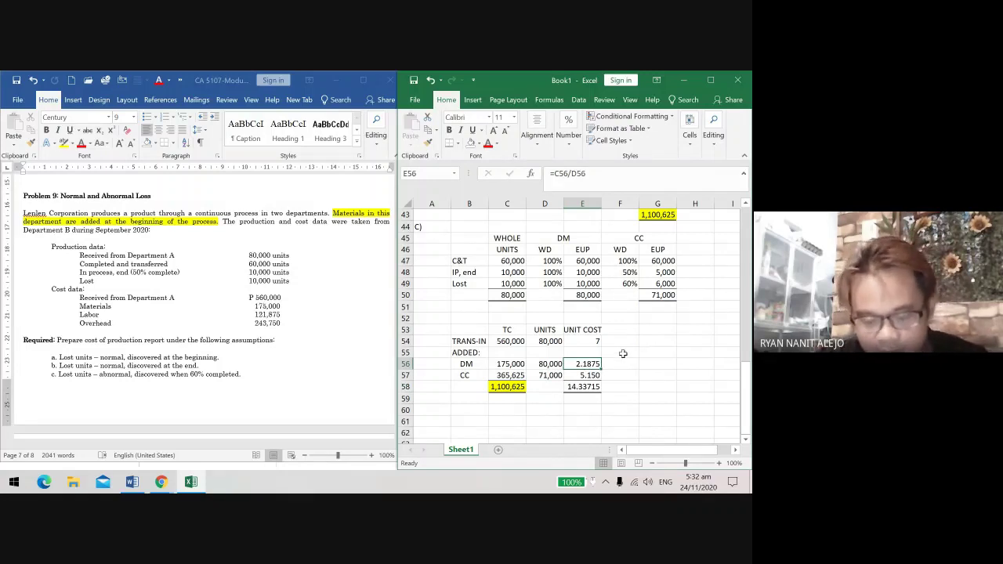
left_click(586, 375)
left_click(510, 101)
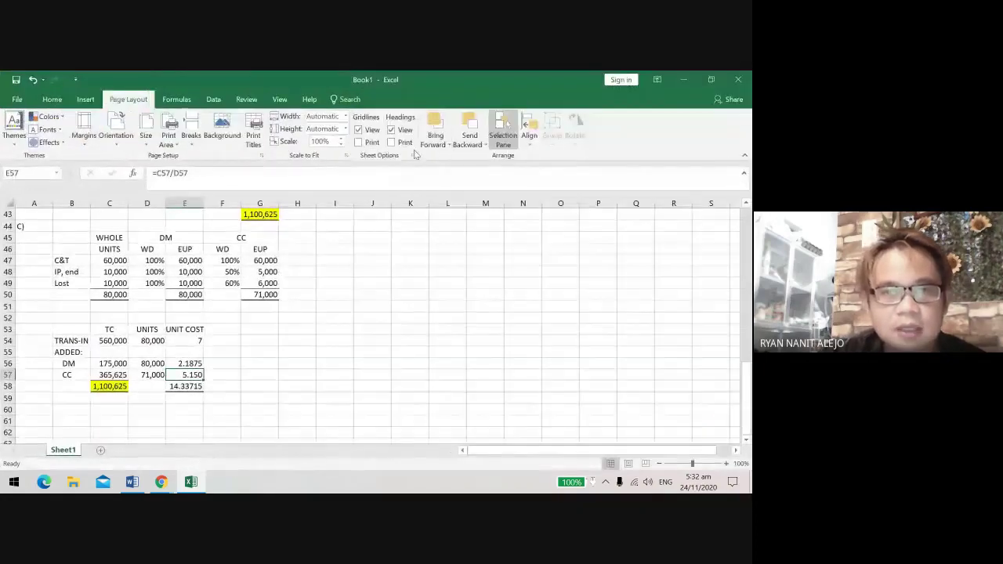
left_click(381, 138)
left_click(381, 138)
left_click(381, 138)
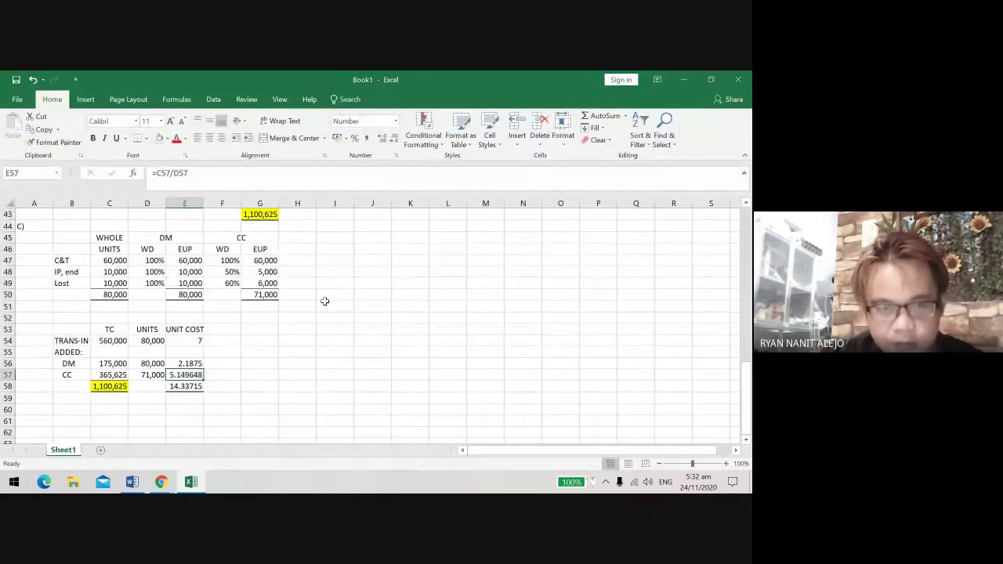
left_click(711, 82)
Step: Remove the yellow fill from the total cost cell C58
scroll(454, 330, "down", 2)
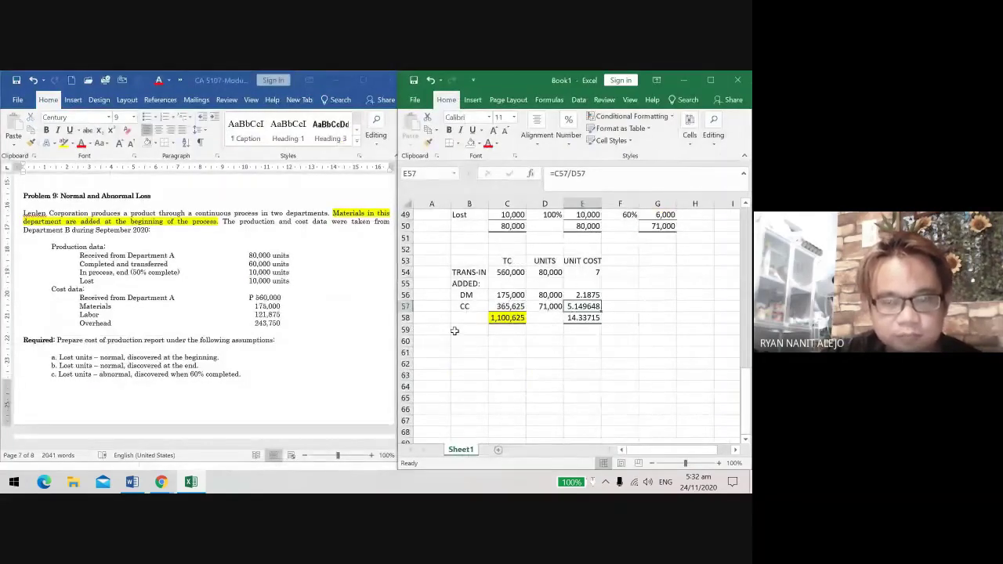
left_click(453, 331)
left_click(477, 339)
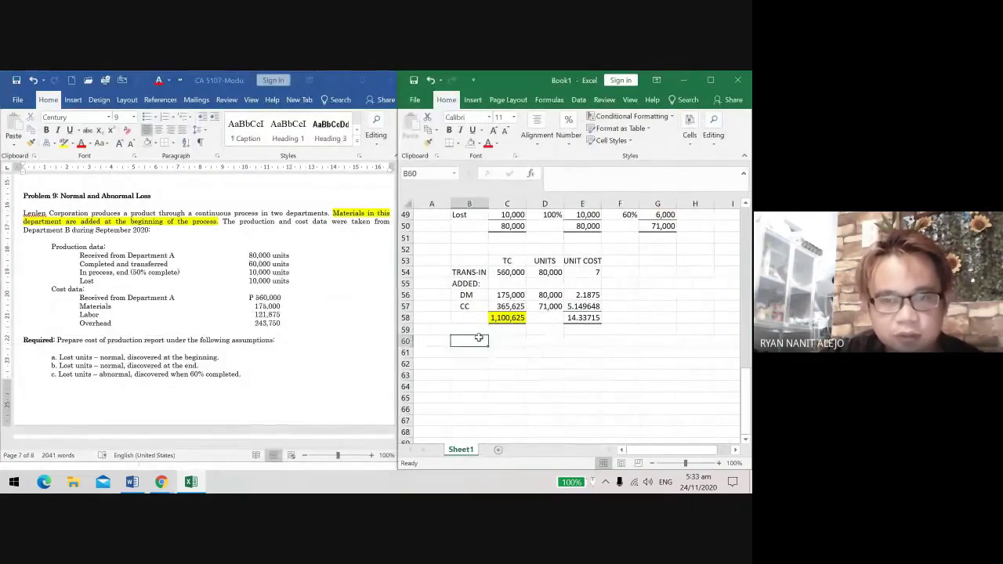
left_click(498, 319)
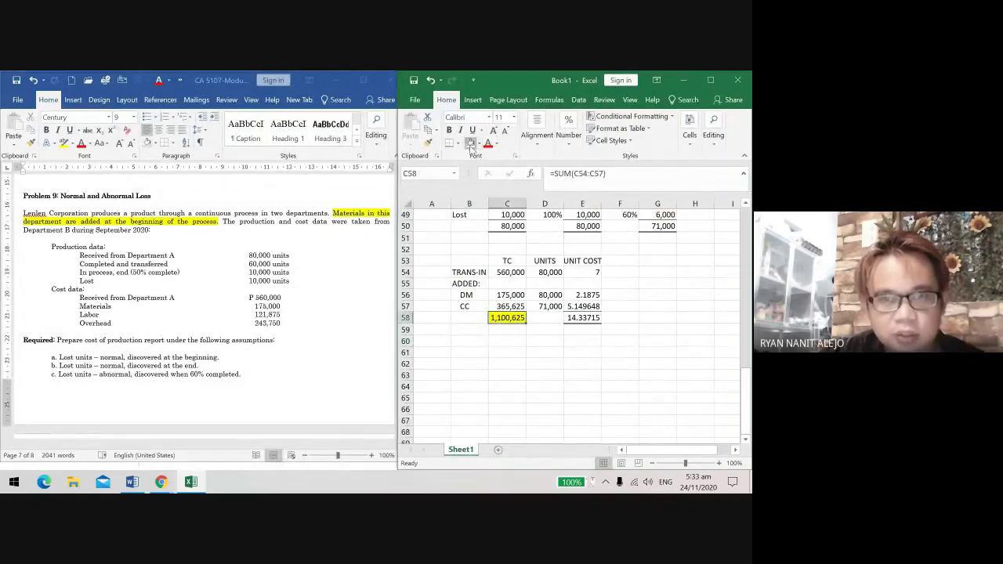
key("ctrl+z")
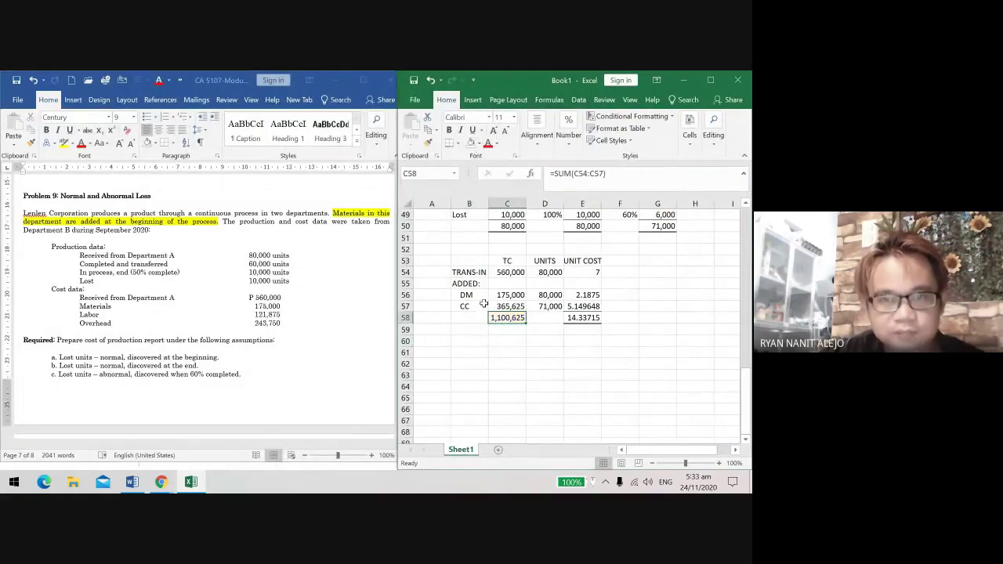
left_click(475, 342)
scroll(472, 360, "up", 1)
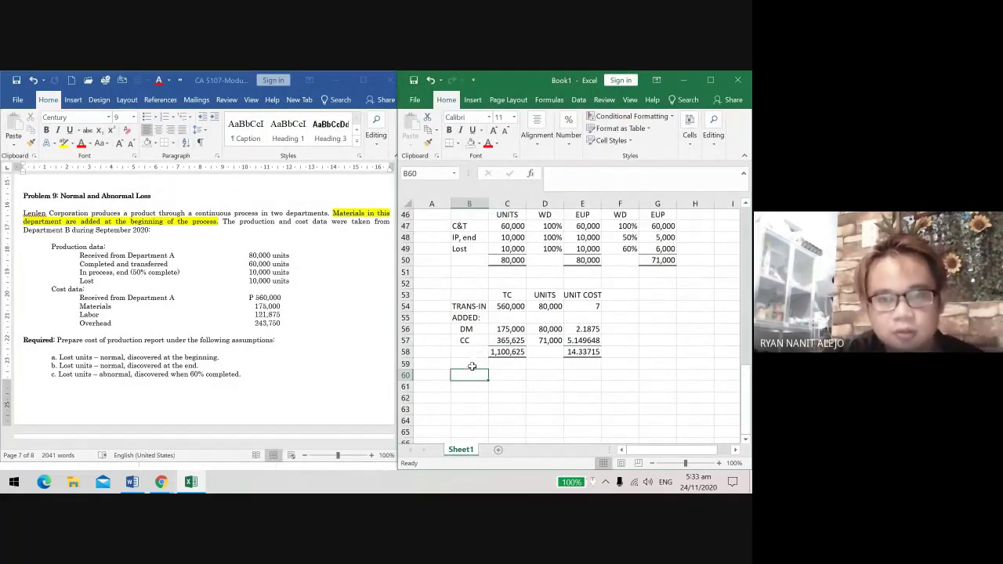
scroll(605, 383, "up", 1)
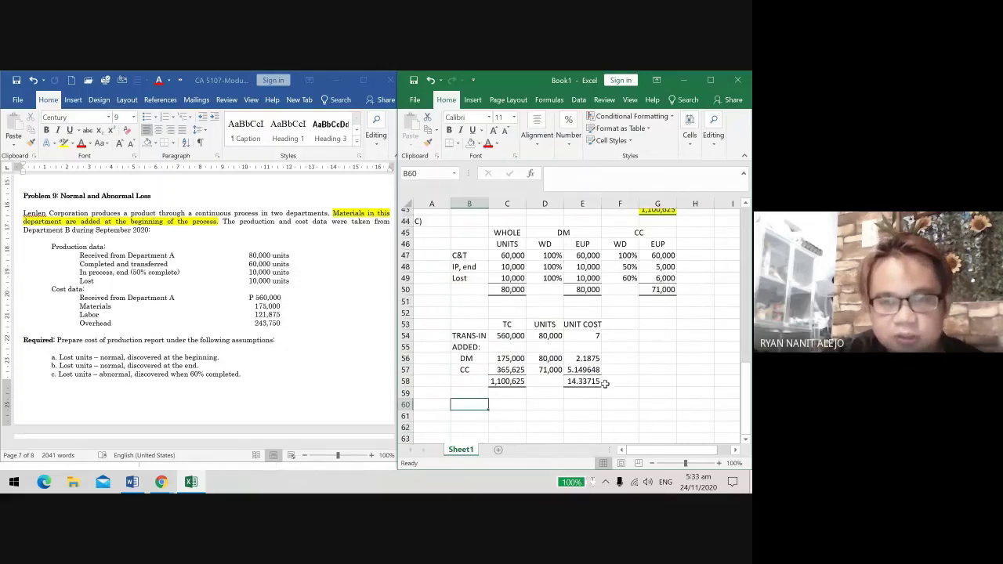
left_click(551, 341)
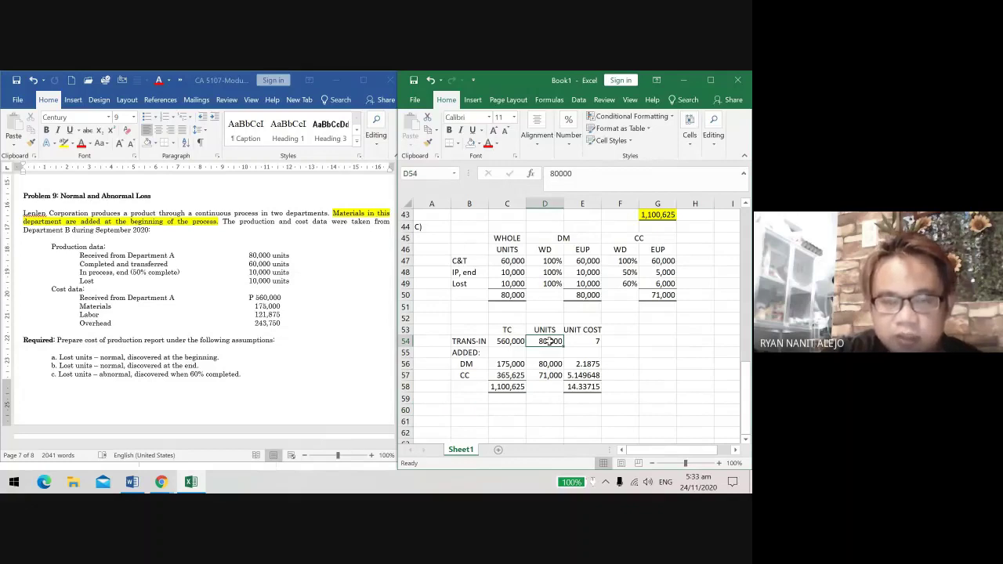
left_click(464, 410)
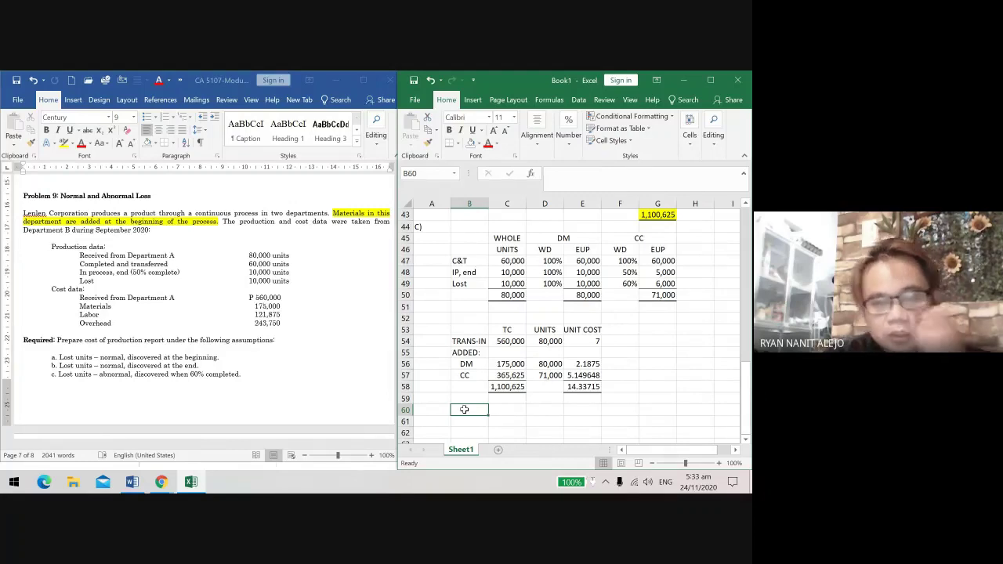
Step: Copy section B's cost distribution labels B38:B42 to B60, below section C's unit cost table
scroll(444, 341, "up", 3)
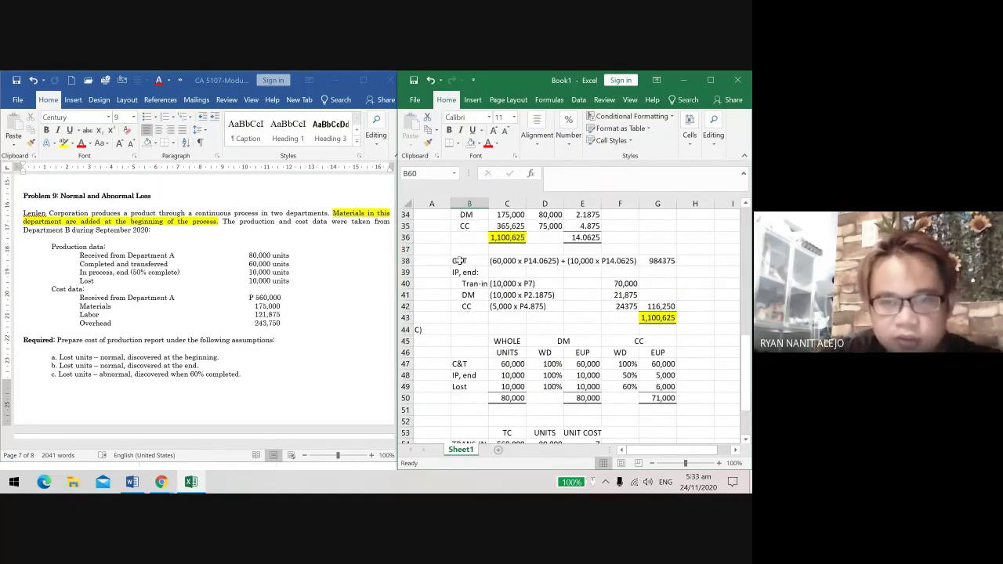
left_click_drag(460, 261, 461, 307)
key("ctrl+c")
scroll(449, 359, "down", 4)
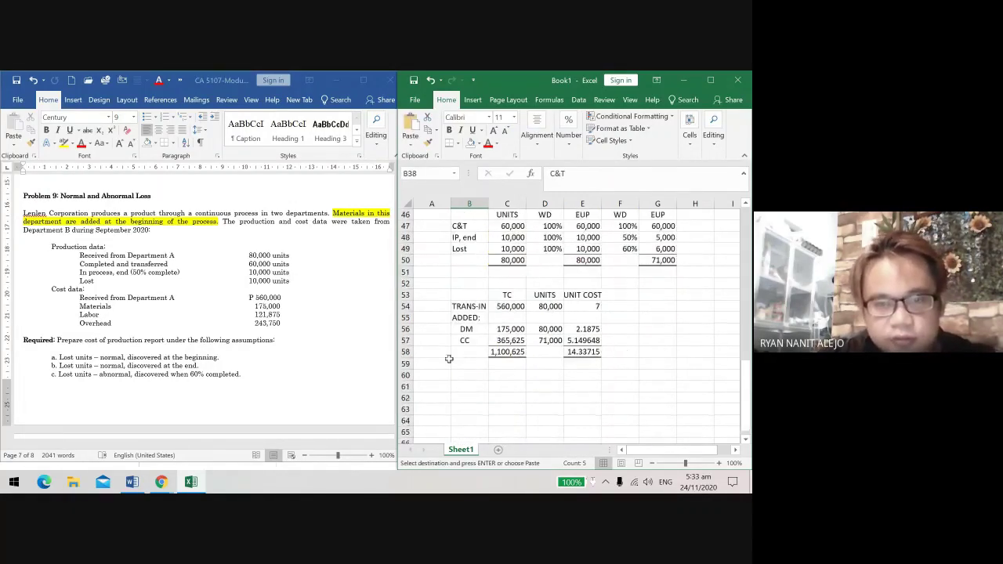
left_click(467, 373)
key("ctrl+v")
scroll(494, 374, "down", 2)
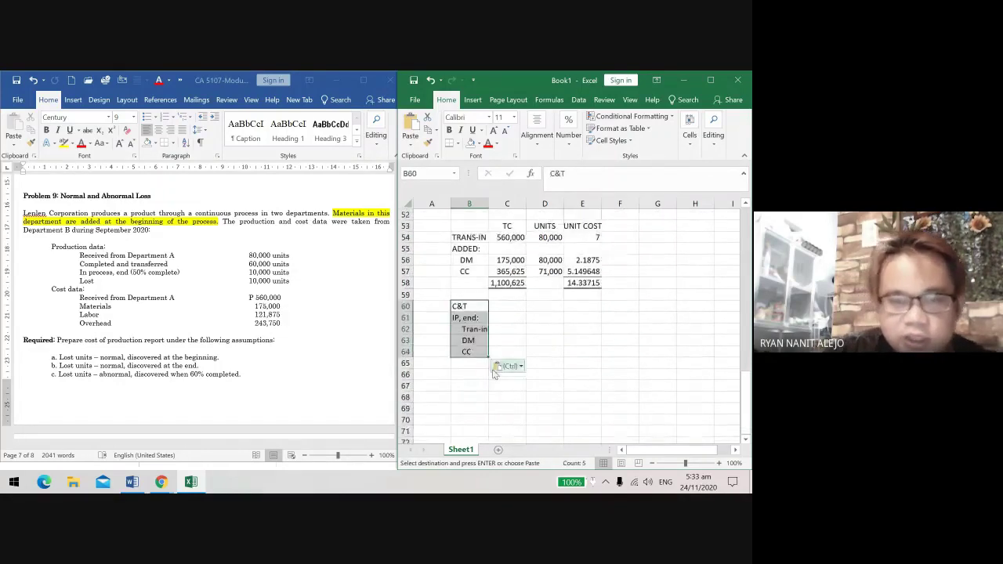
left_click(545, 317)
Step: Add the label "Loss from spoilage" in B65, below the copied CC label
left_click(457, 362)
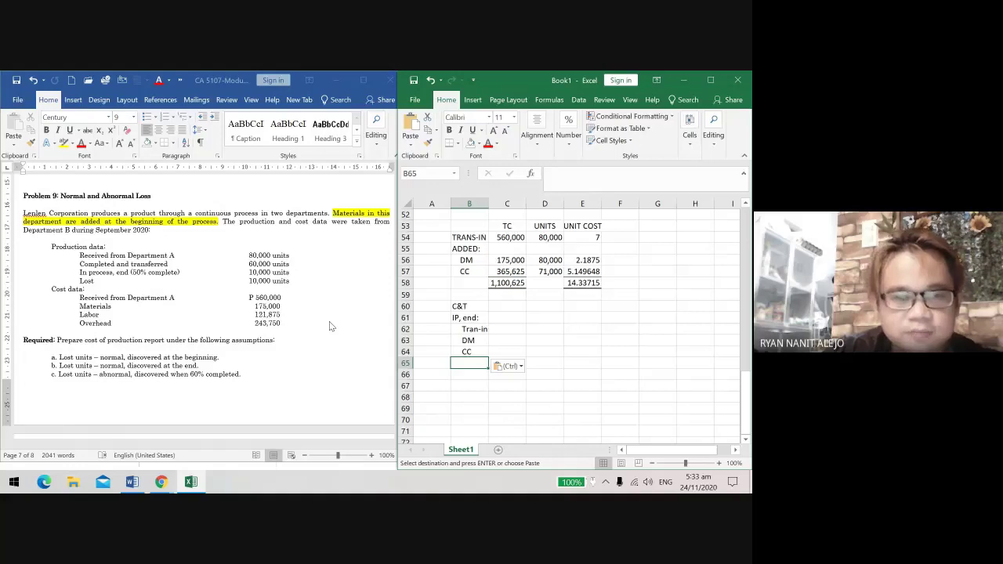
type("Los")
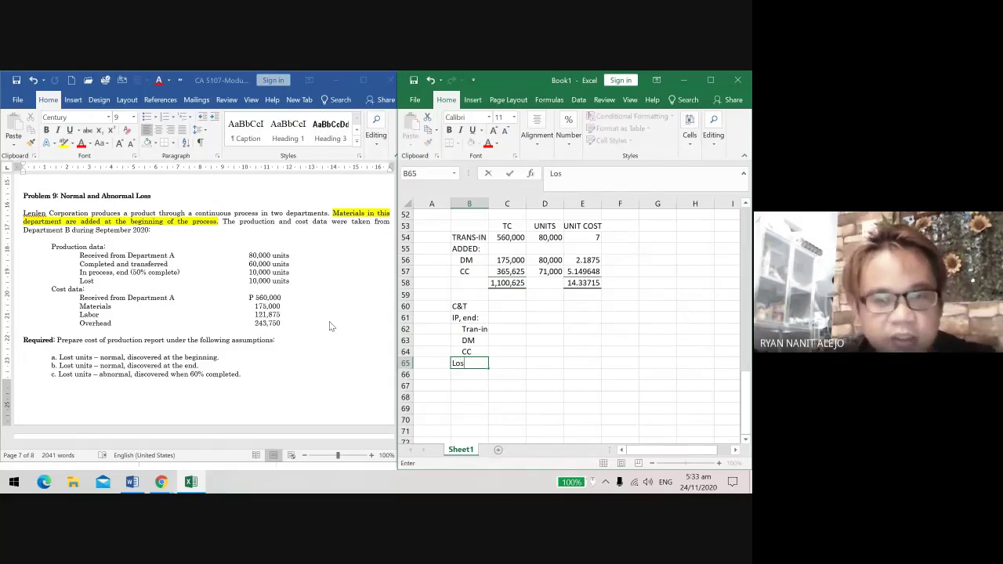
type("s from")
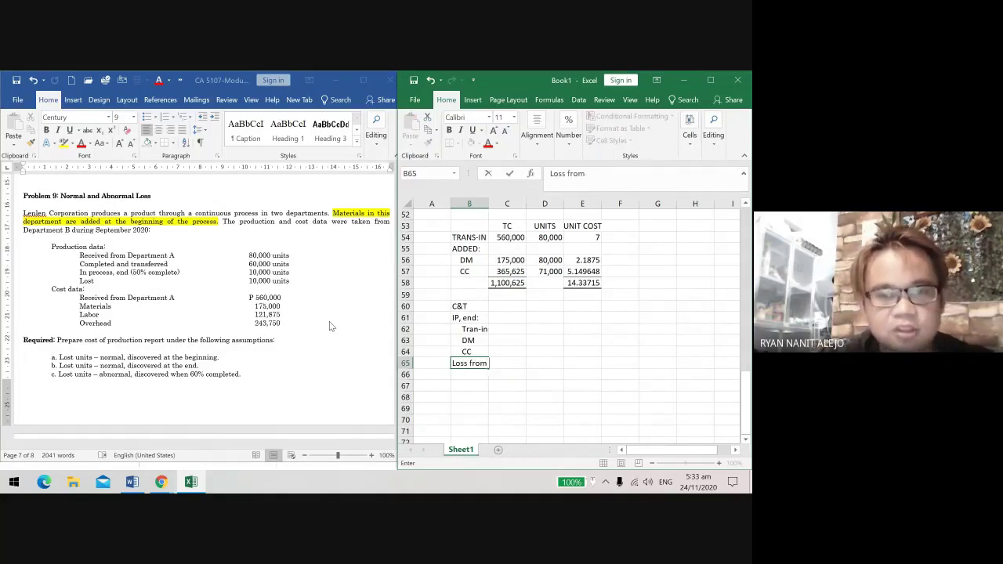
type(" spoilage")
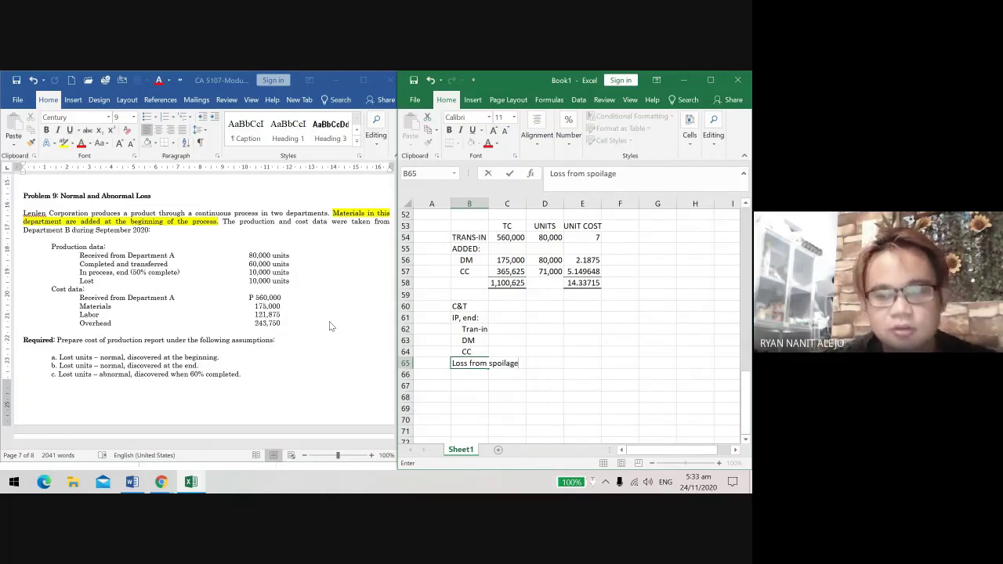
key("ctrl+Return")
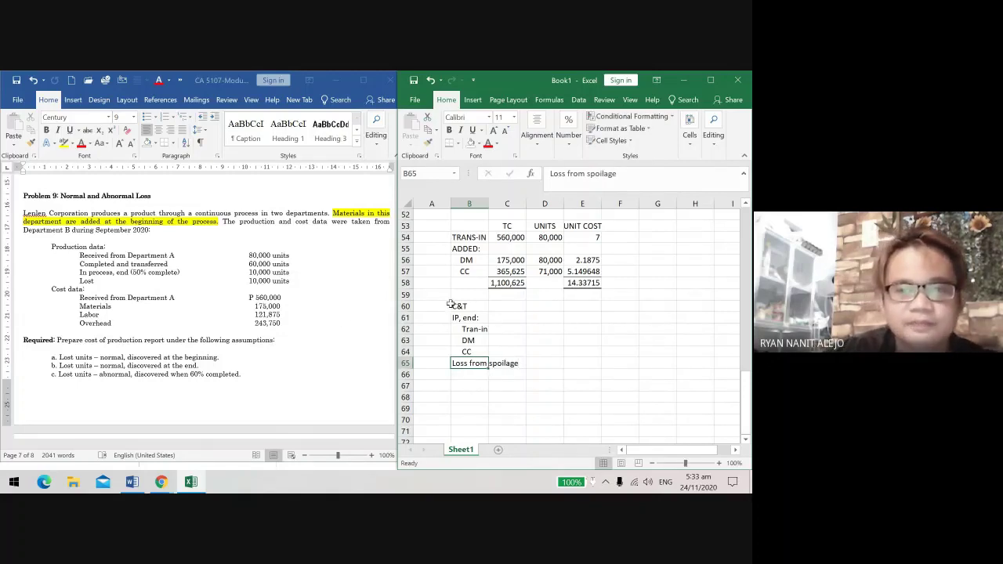
Step: Extend the C&T label in B60 to read "C&T (60,000 x P14.33715)"
double_click(478, 306)
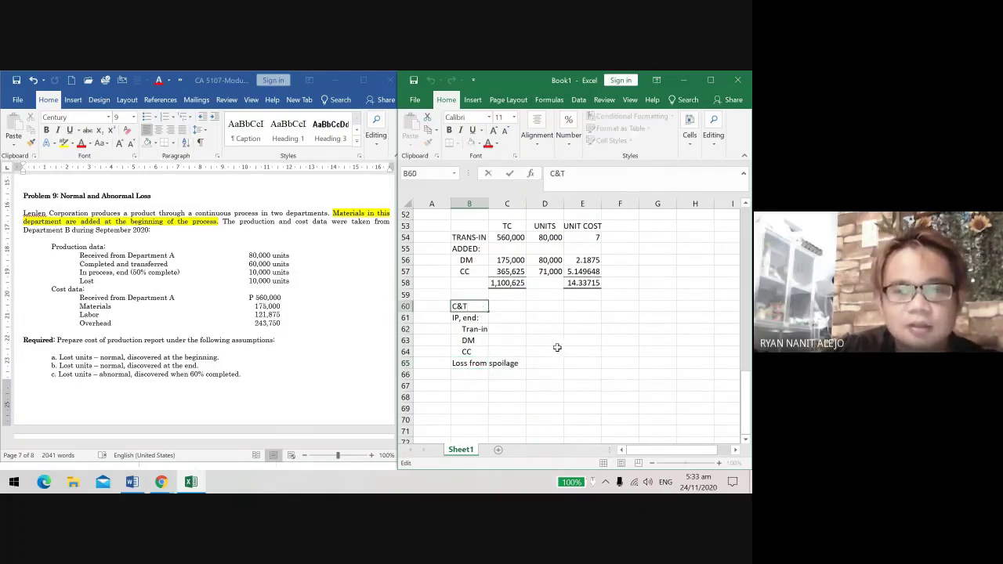
scroll(557, 347, "up", 2)
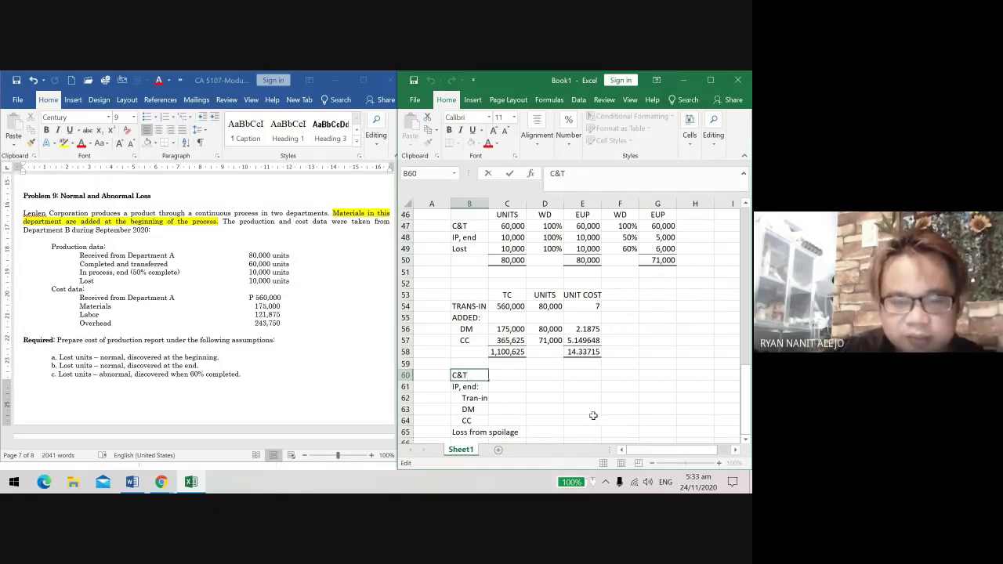
type("(")
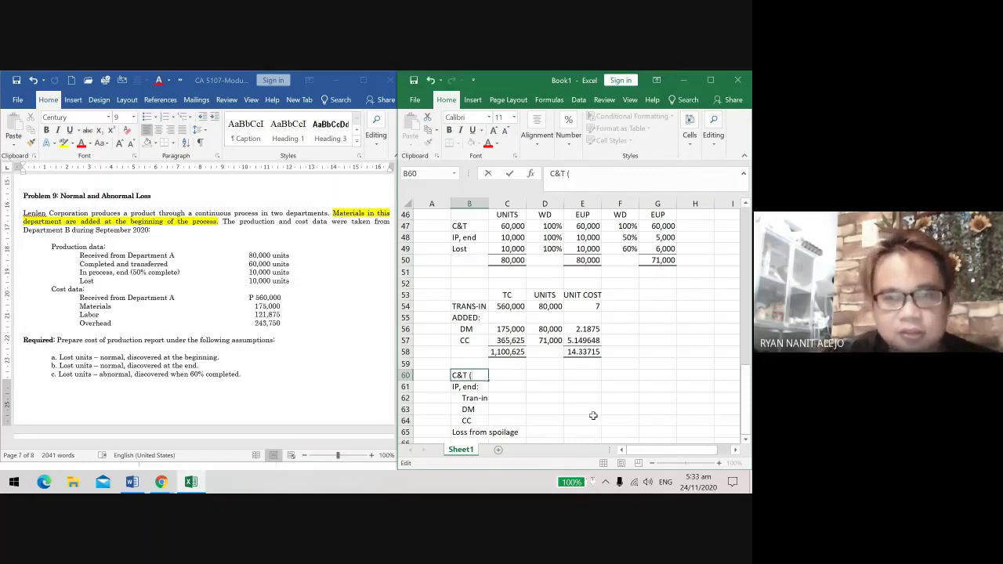
type("60,00")
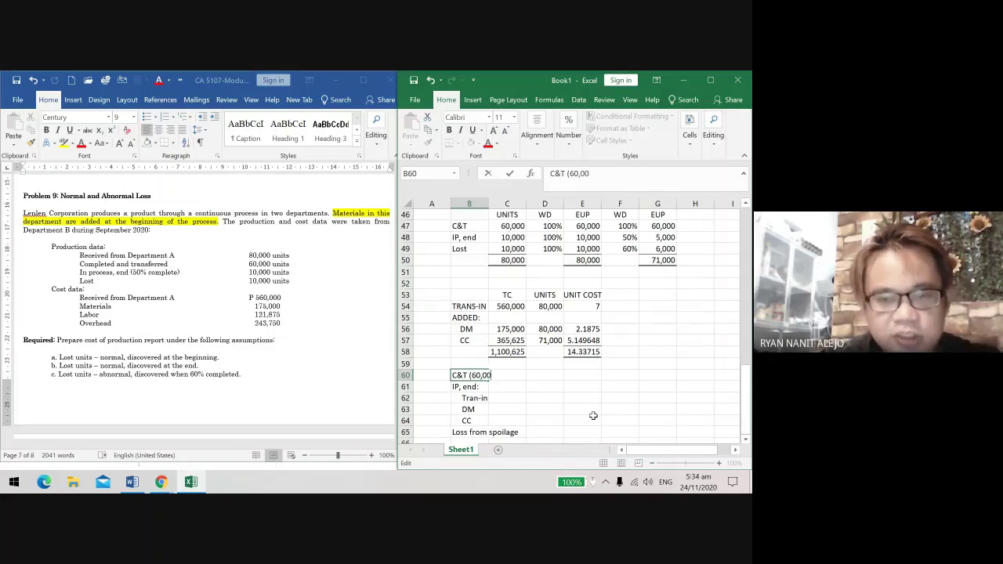
type("0 x P")
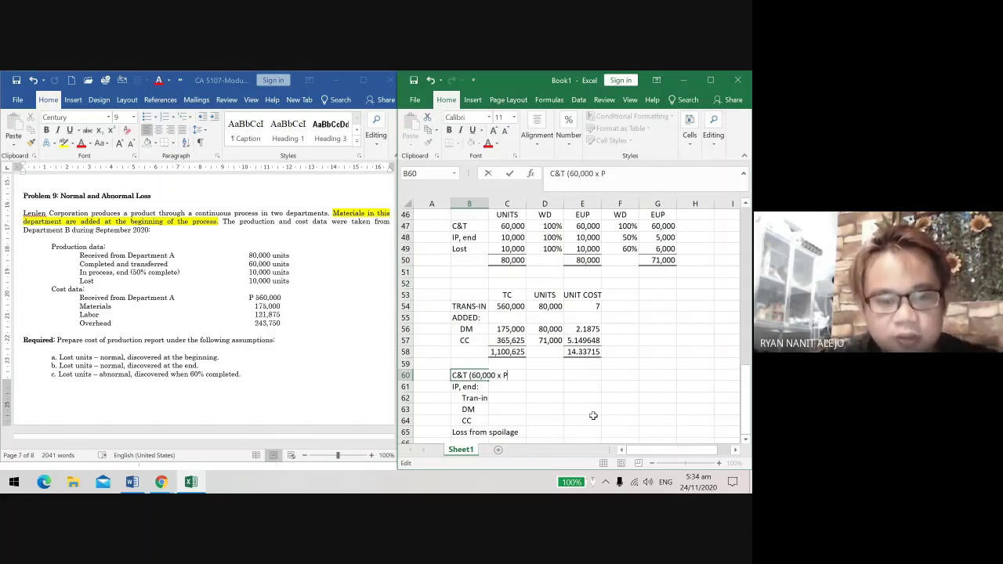
type("14")
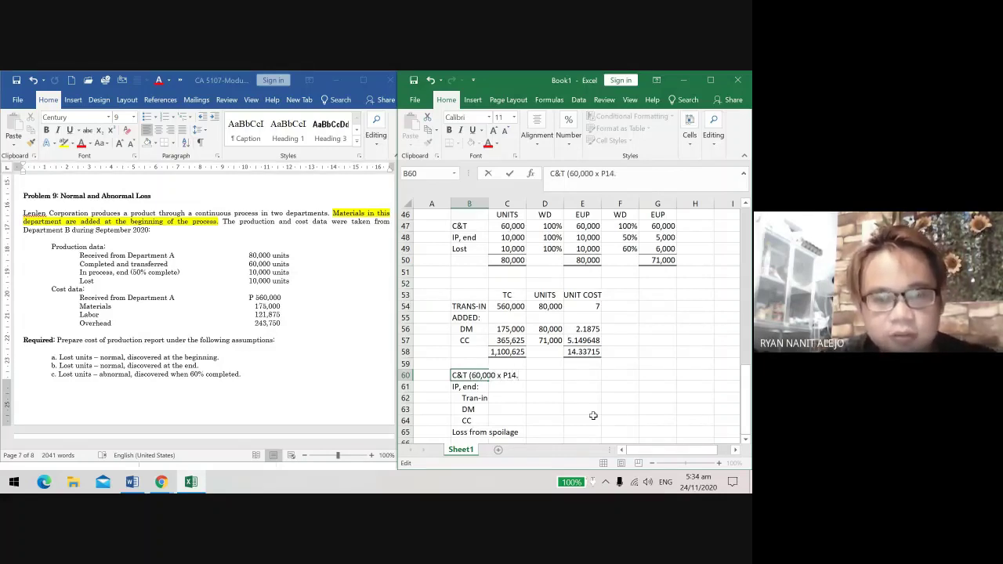
type(".33")
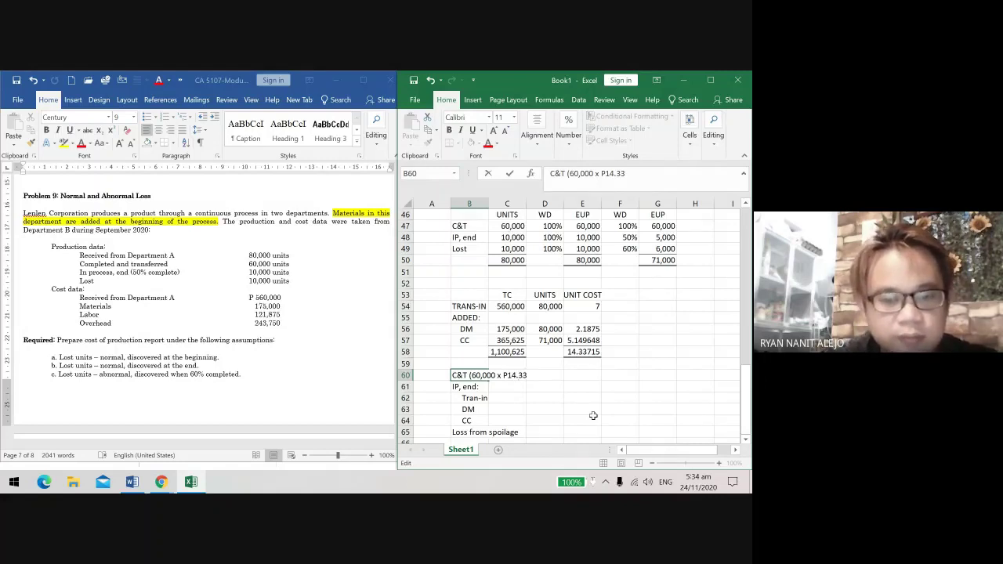
type("715")
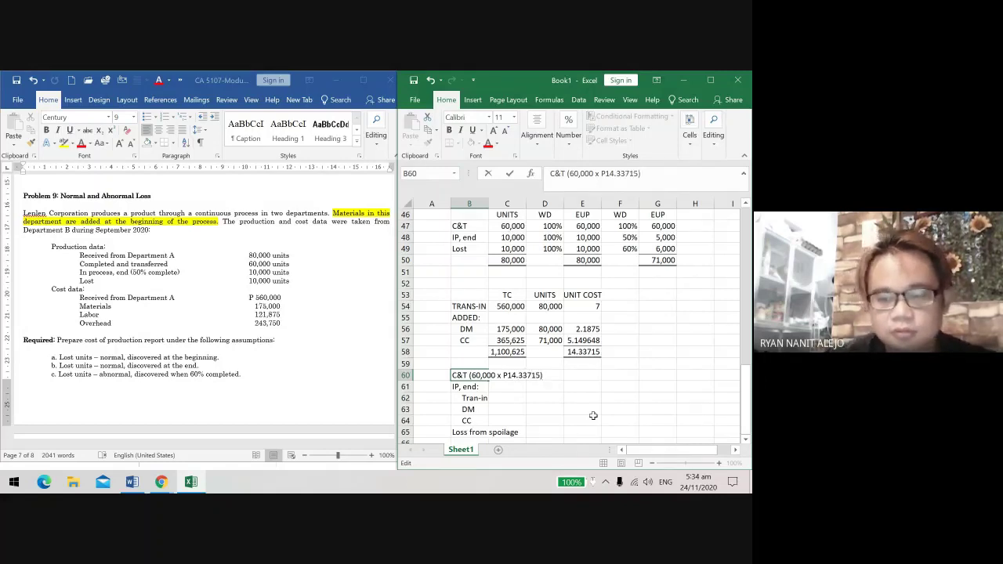
type(")")
key("Return")
Step: Calculate the C&T cost in G60 by multiplying the 60,000 whole units in C47 by the total unit cost in E58
key("Up")
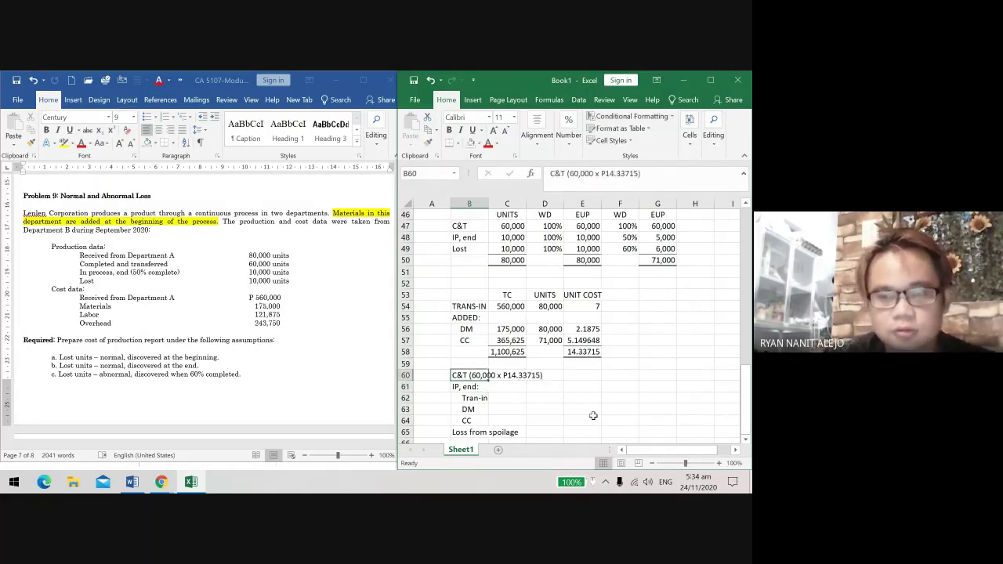
key("Right")
key("Right")
key("Right")
key("Right")
key("Right")
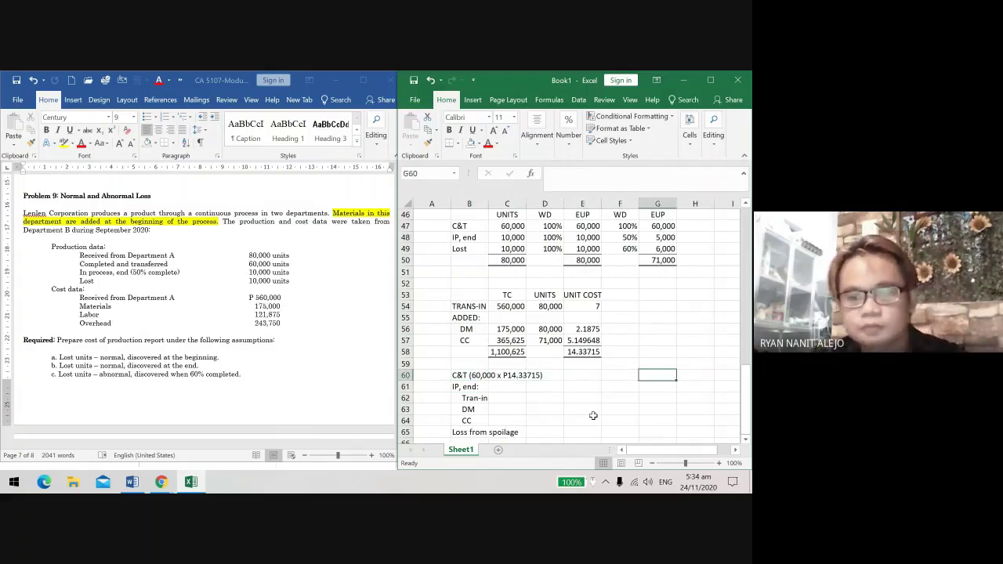
type("=")
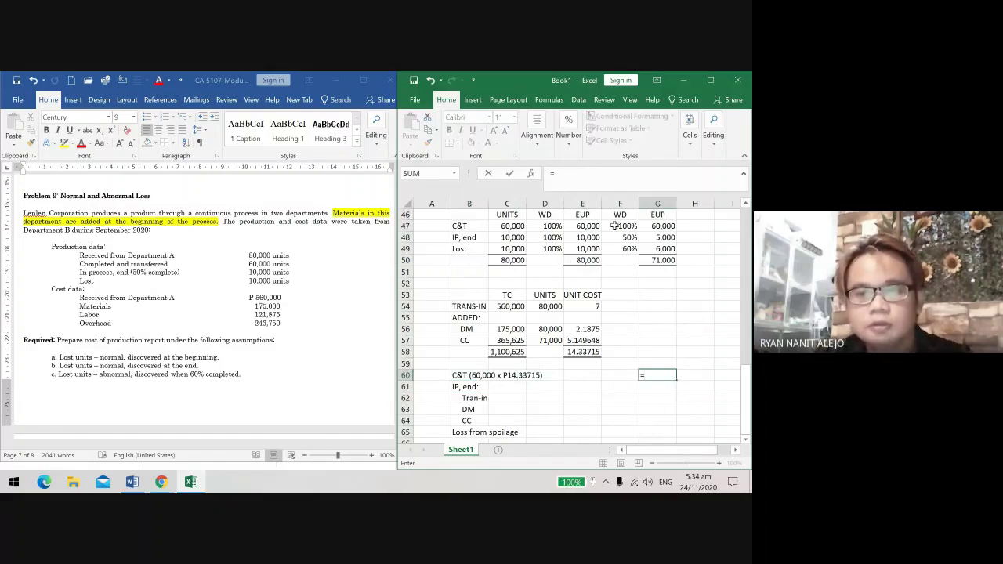
left_click(507, 225)
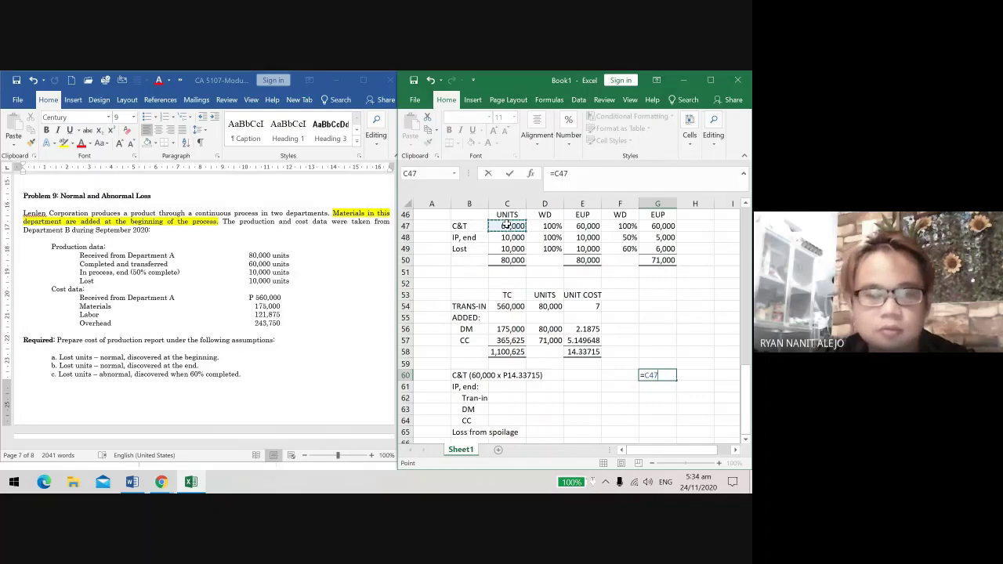
type("*")
left_click(570, 353)
key("Return")
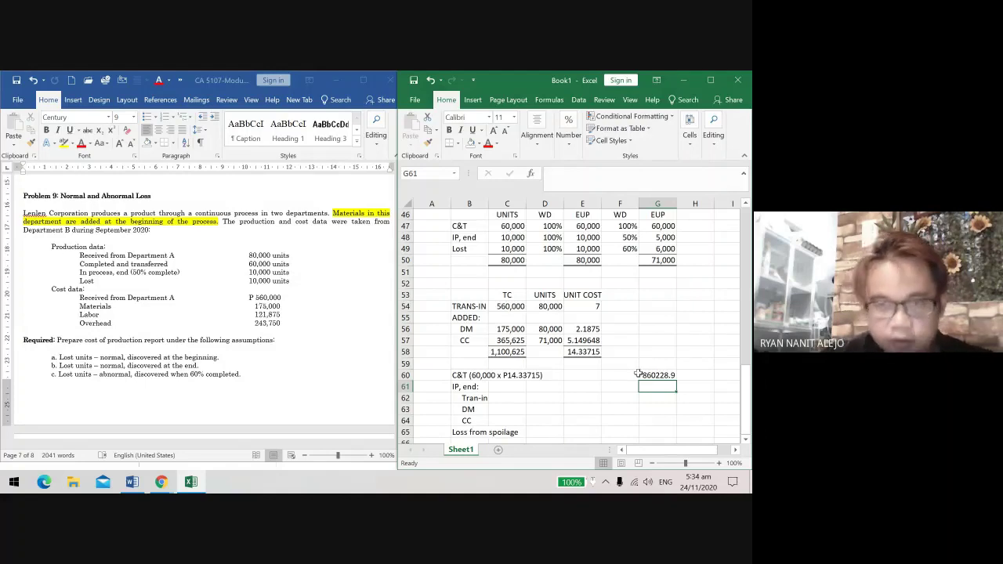
Step: Highlight the three C&T quantities in C47, E47 and G47 with a yellow fill
left_click(516, 227)
left_click(586, 227, "ctrl")
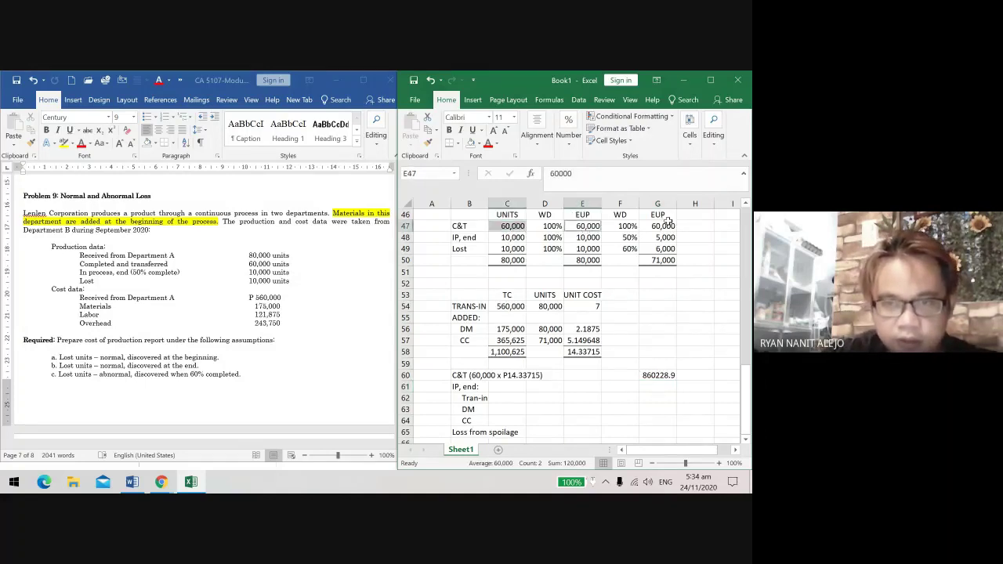
left_click(663, 226, "ctrl")
left_click(480, 144)
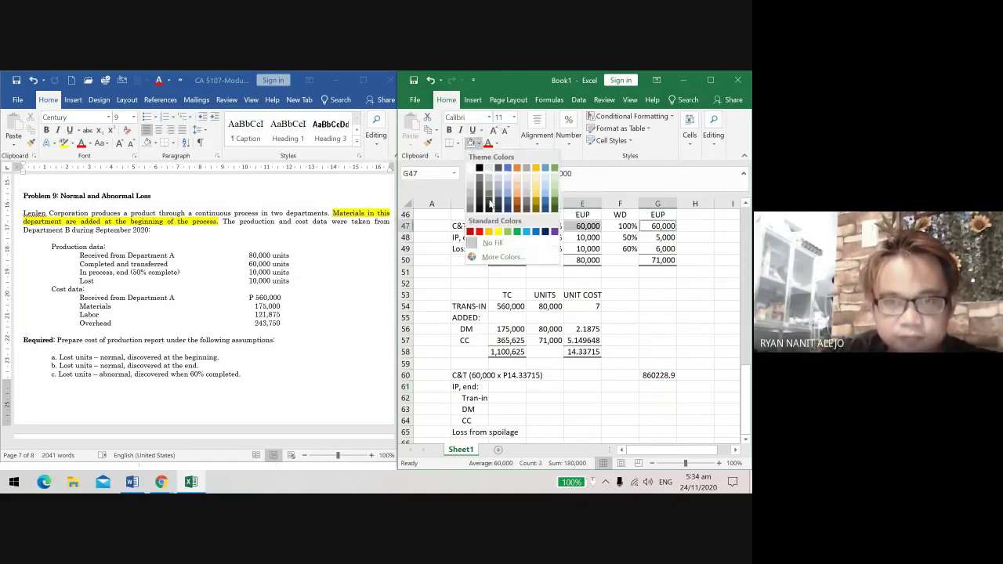
left_click(500, 232)
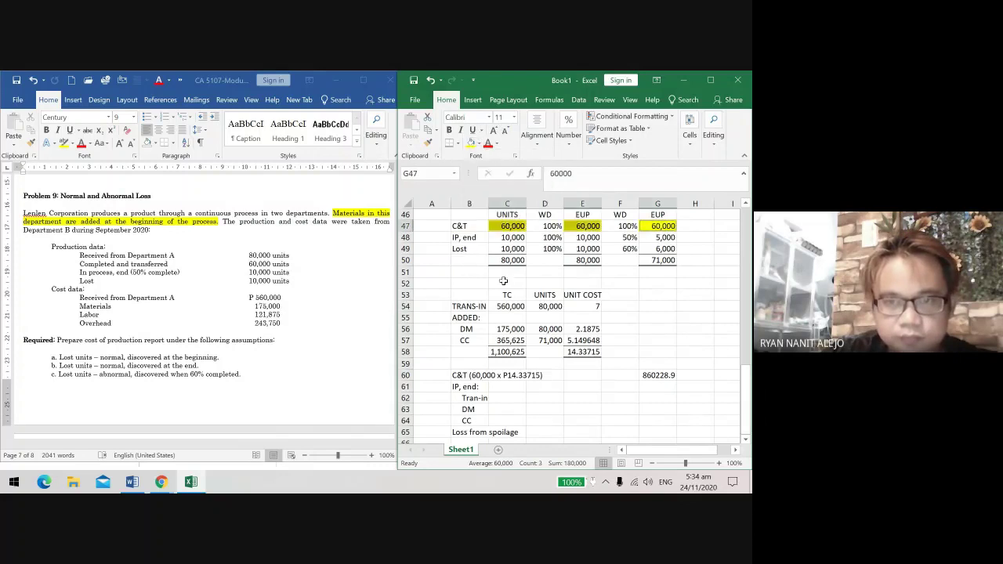
Step: Enter the transferred-in computation "(10,000 x P7)" in C62 under IP, end
left_click(514, 399)
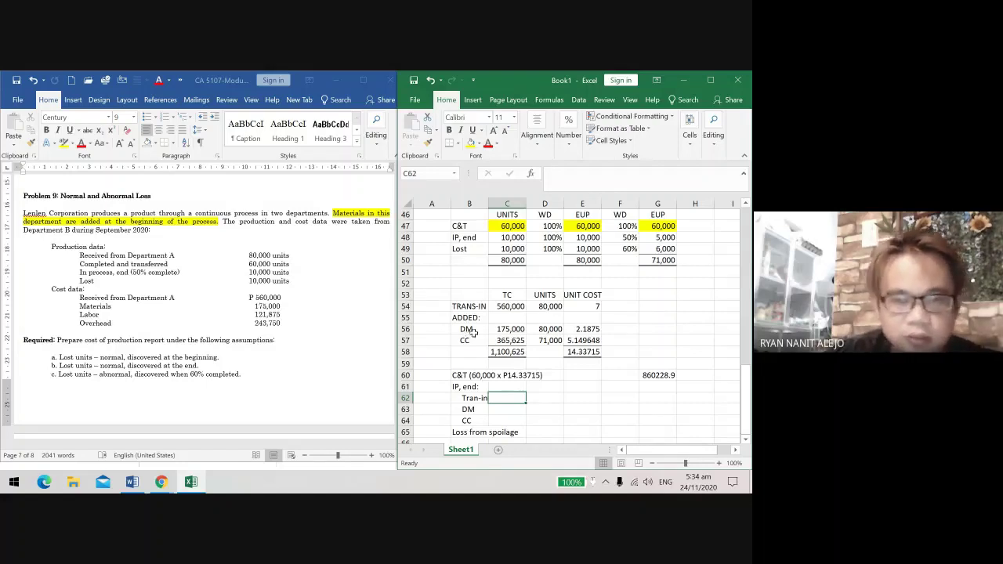
type("(")
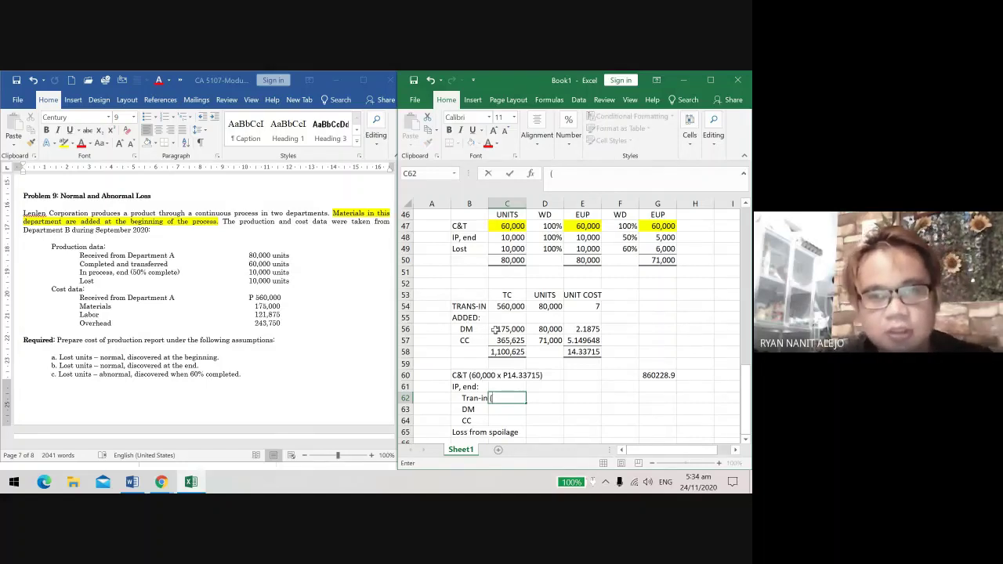
type("10,000")
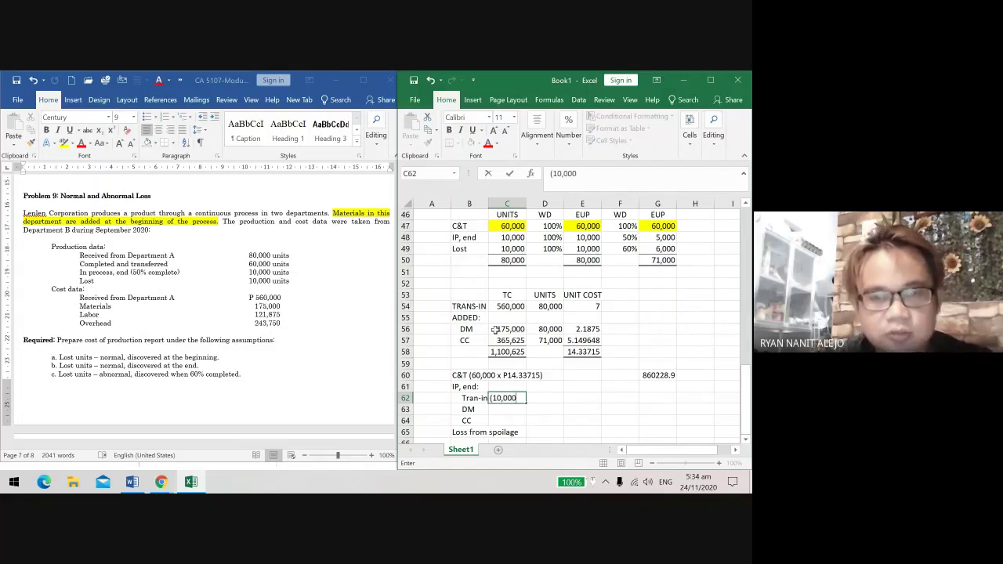
type(" x P")
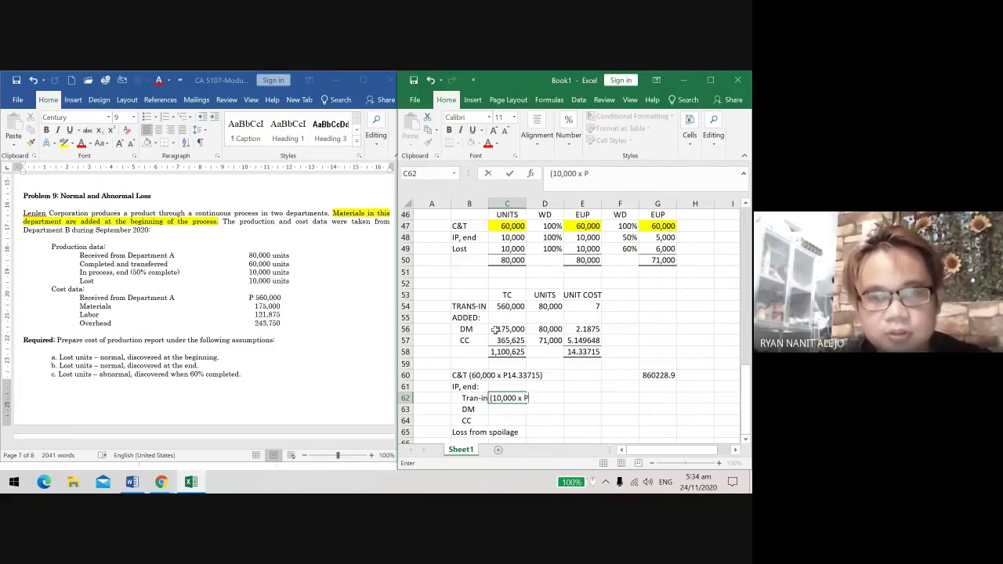
type("7")
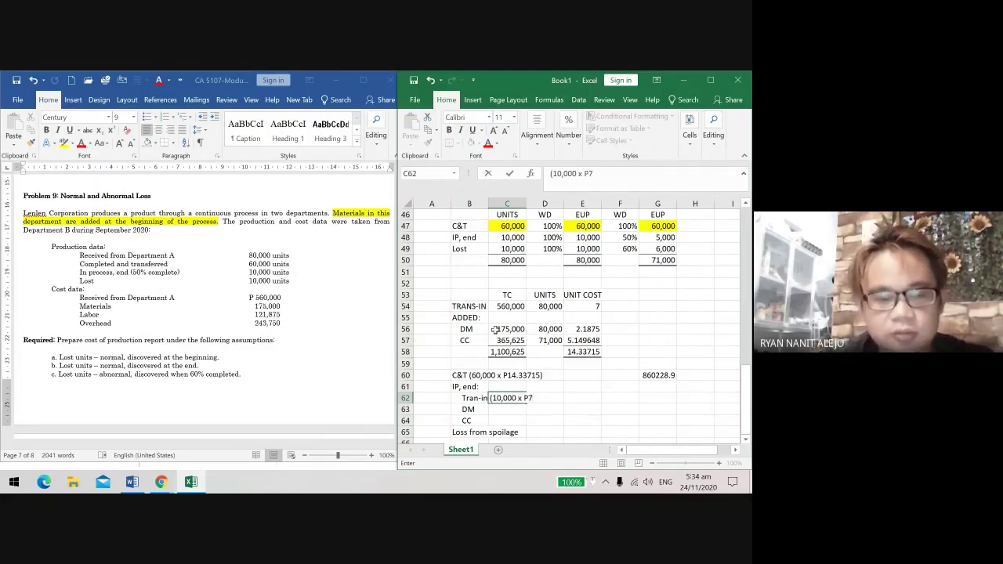
key("Return")
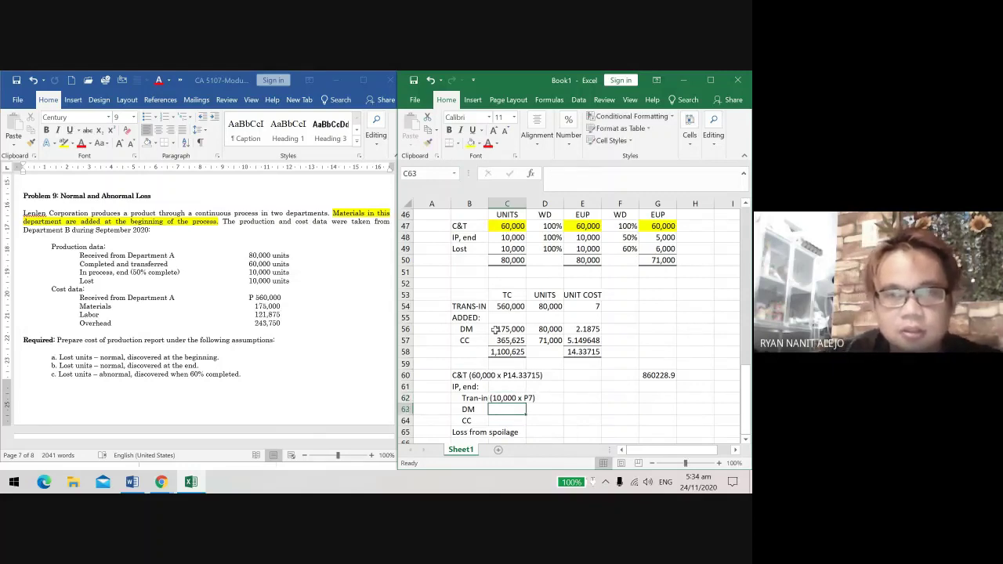
Step: Enter the direct materials computation "(10,000 x P2.1875)" in C63 beside the DM label
type("(")
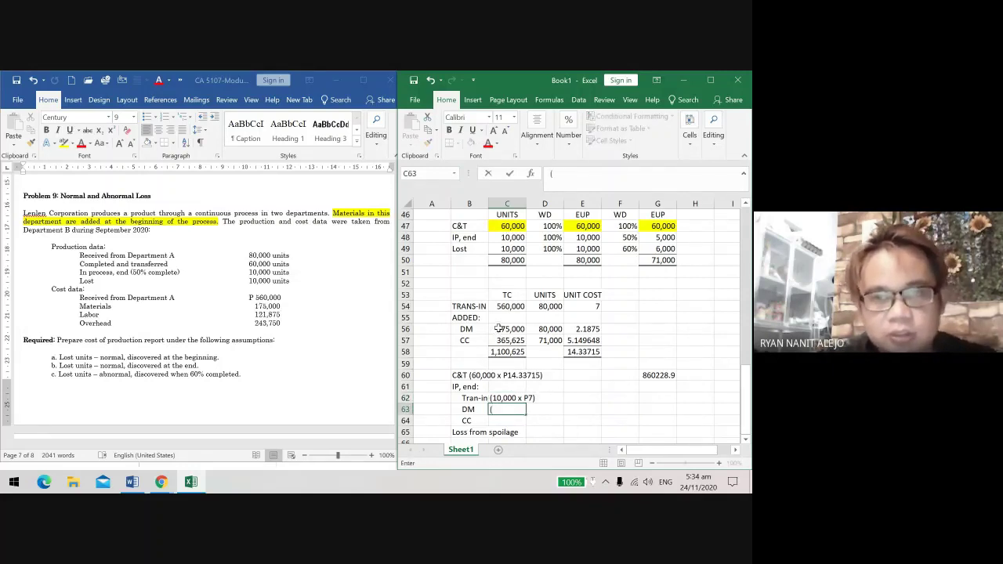
type("10,000")
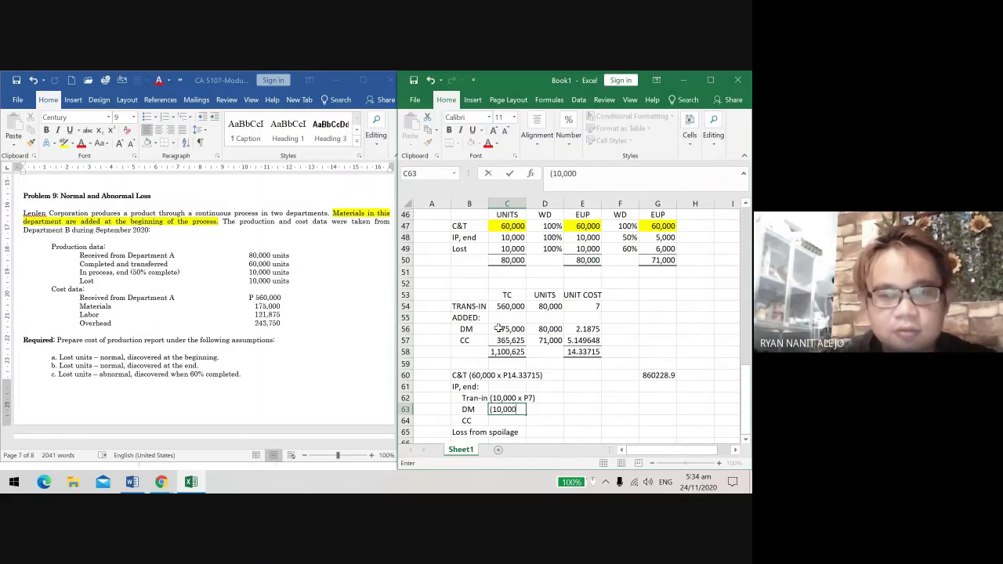
type(" x P7)")
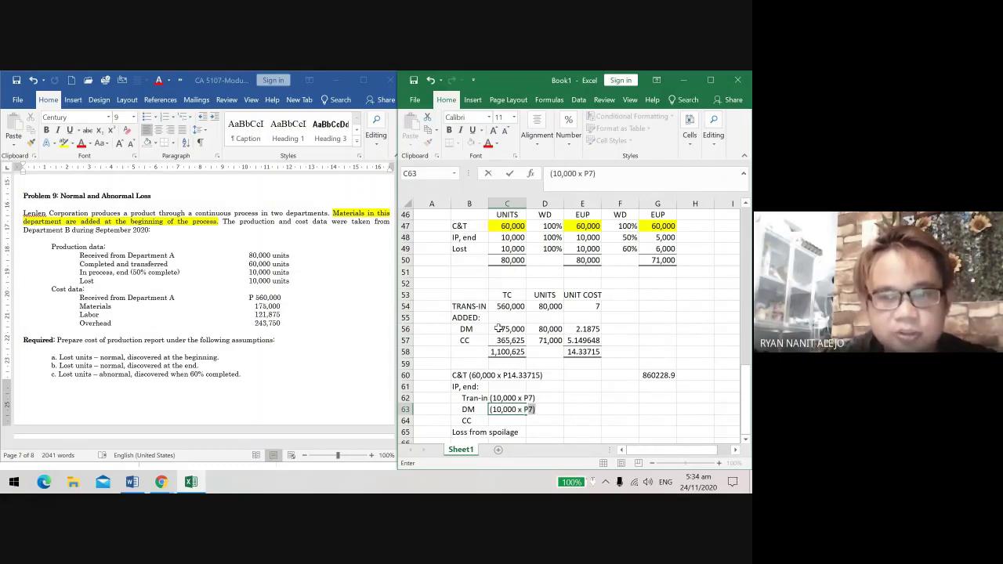
key("BackSpace")
key("BackSpace")
type("2.187")
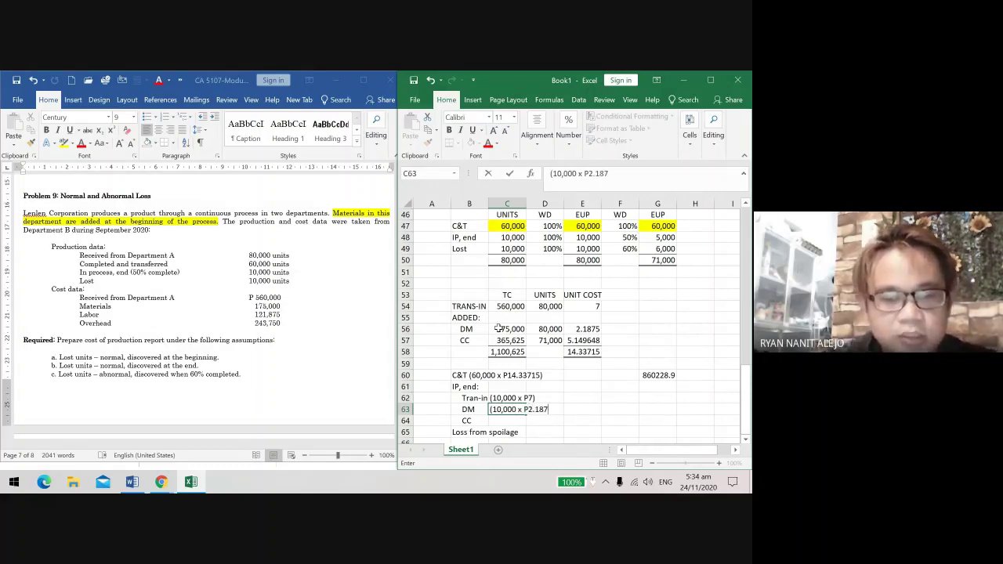
type("5)")
key("Return")
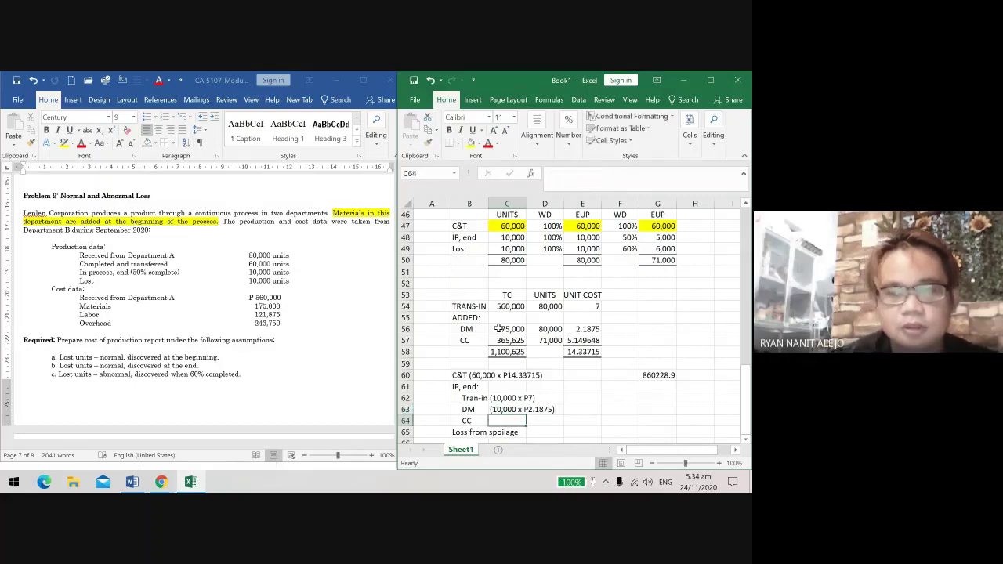
Step: Enter the conversion cost computation "(5,000 x P5.149648)" in C64 beside the CC label
type("(")
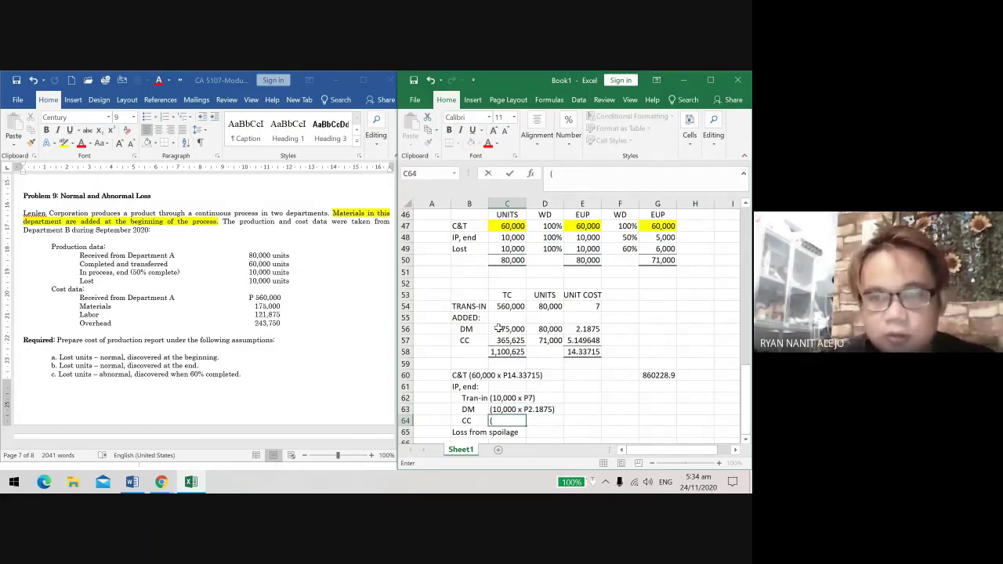
type("5,000 x ")
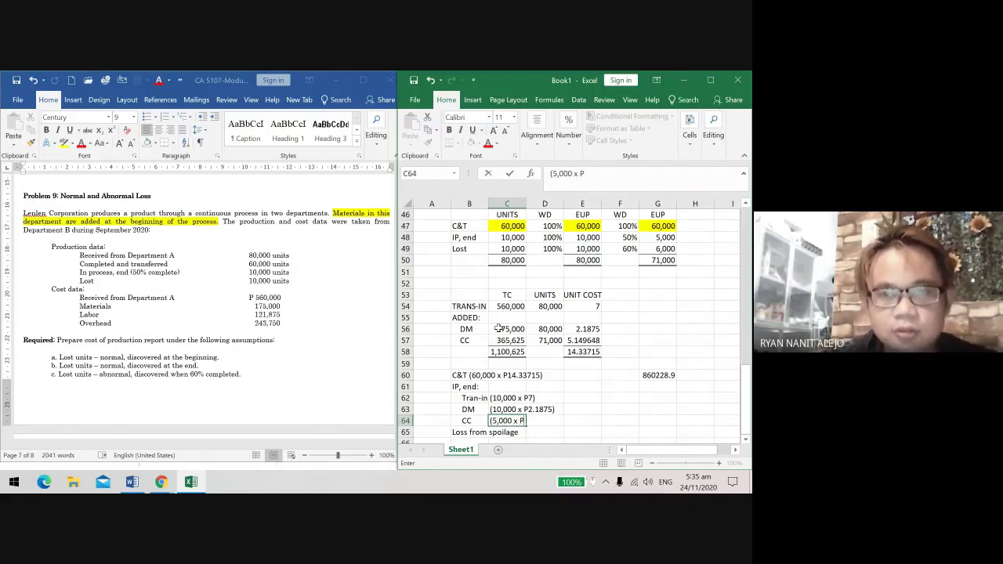
type("P5.")
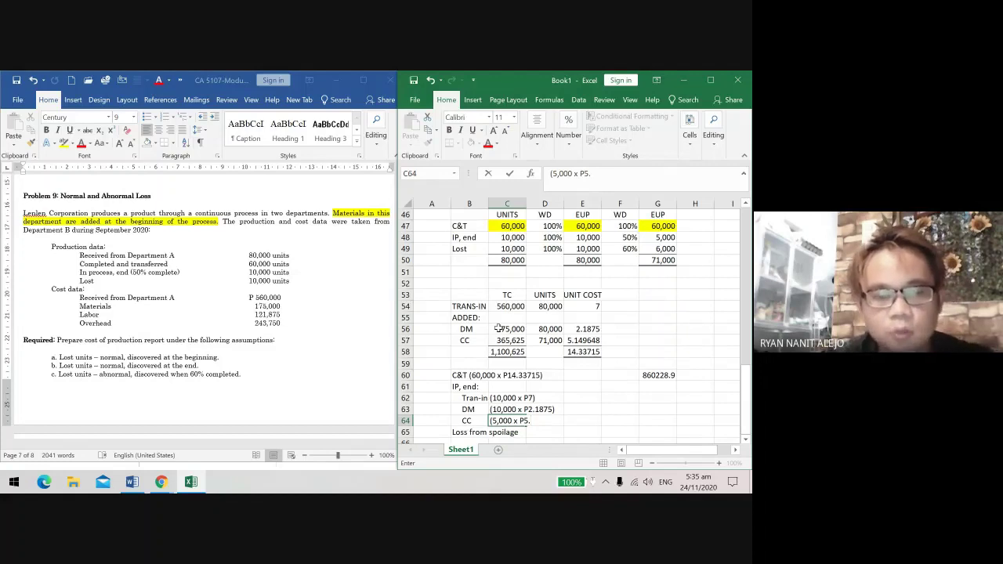
type("14")
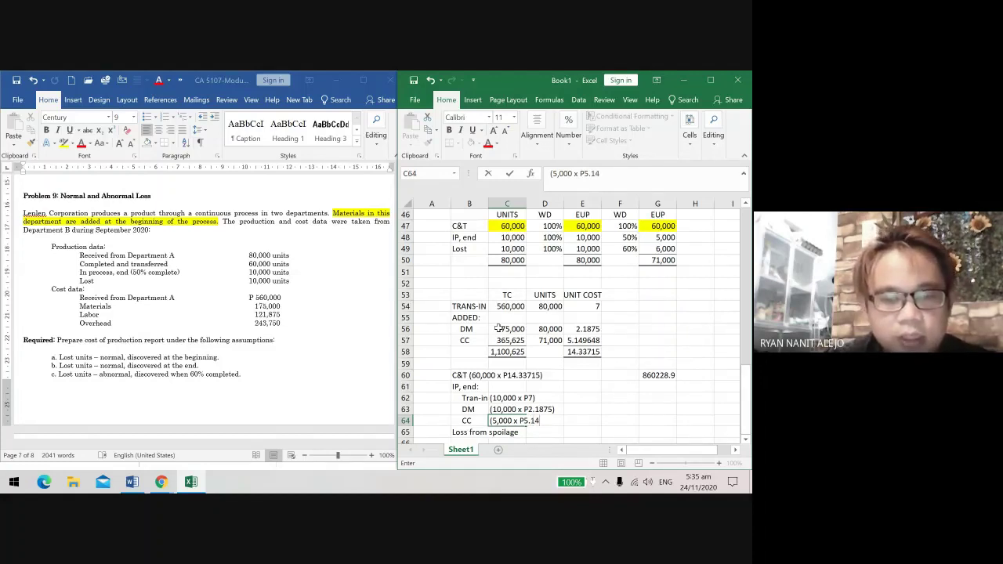
type("968")
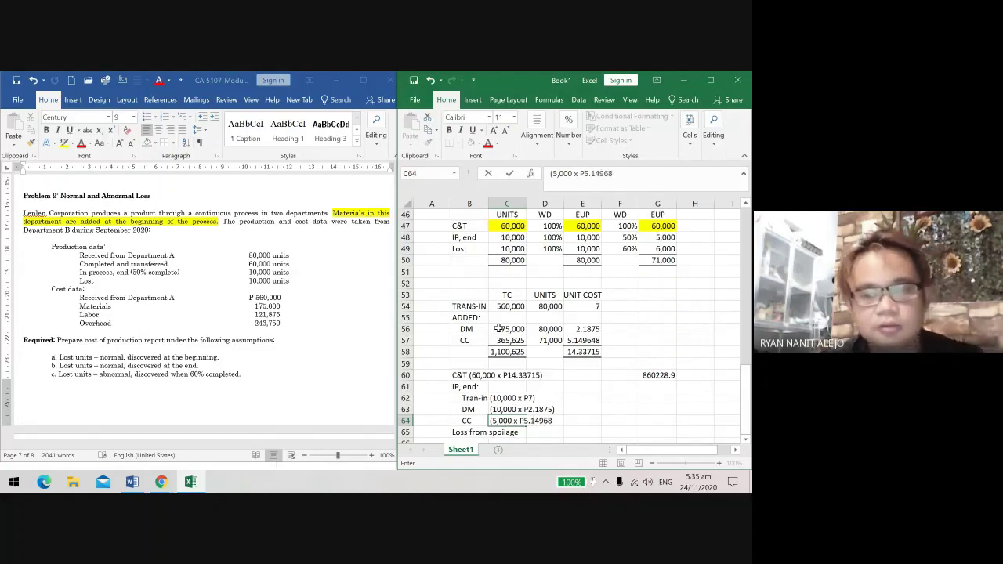
type(")")
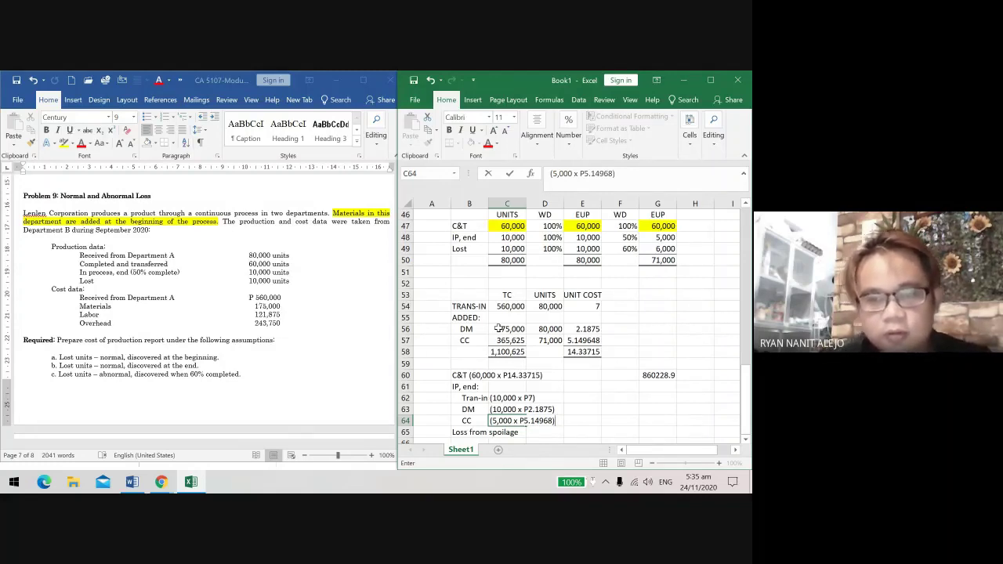
left_click(614, 174)
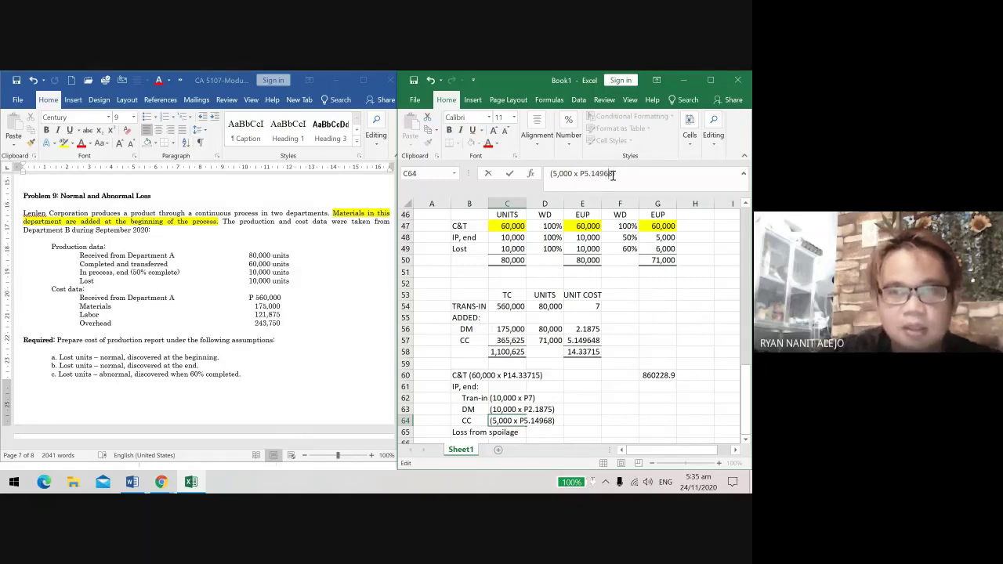
type("4")
key("Return")
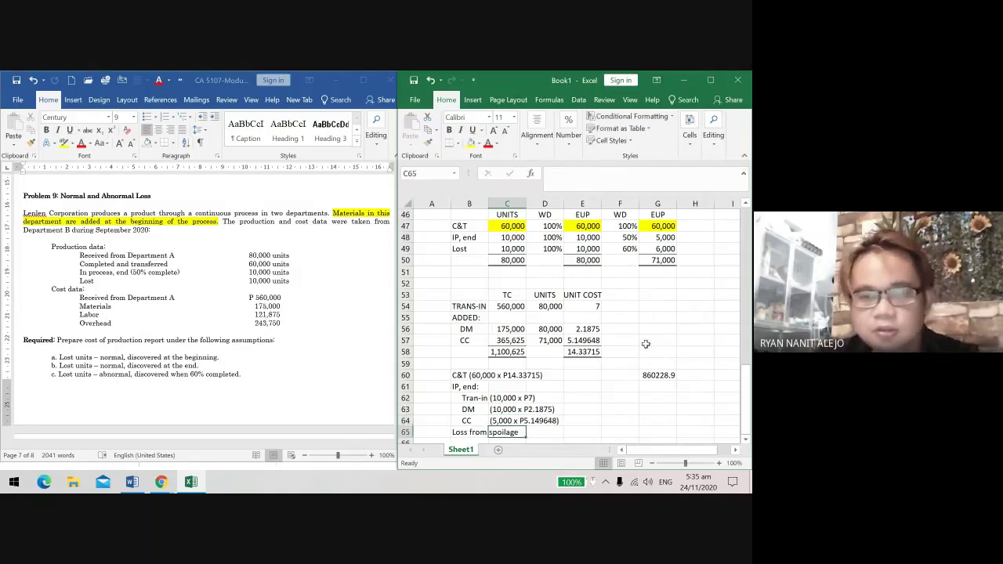
Step: Enter 70,000 in F62 as the transferred-in cost of the ending inventory
left_click(600, 399)
left_click(619, 400)
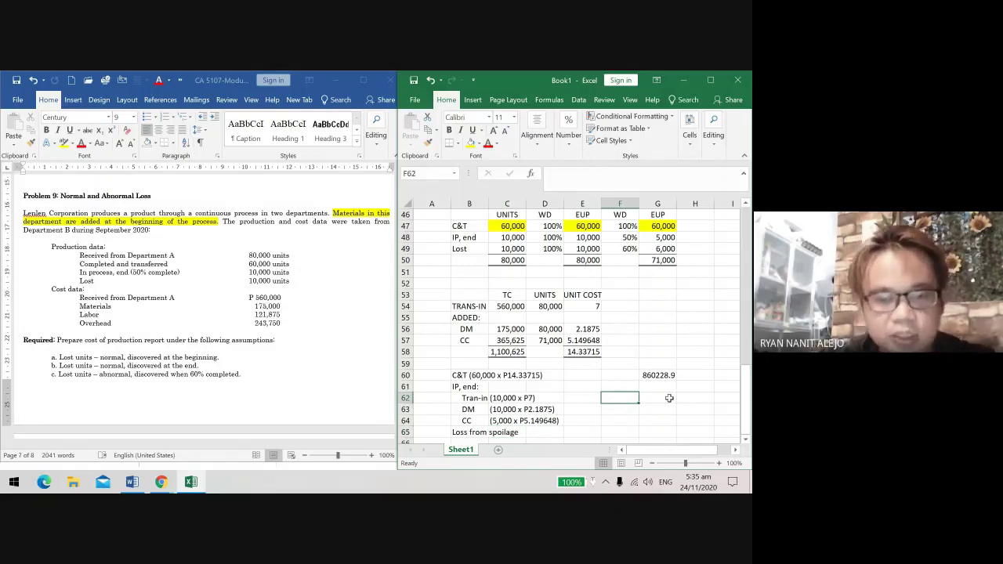
type("70,000")
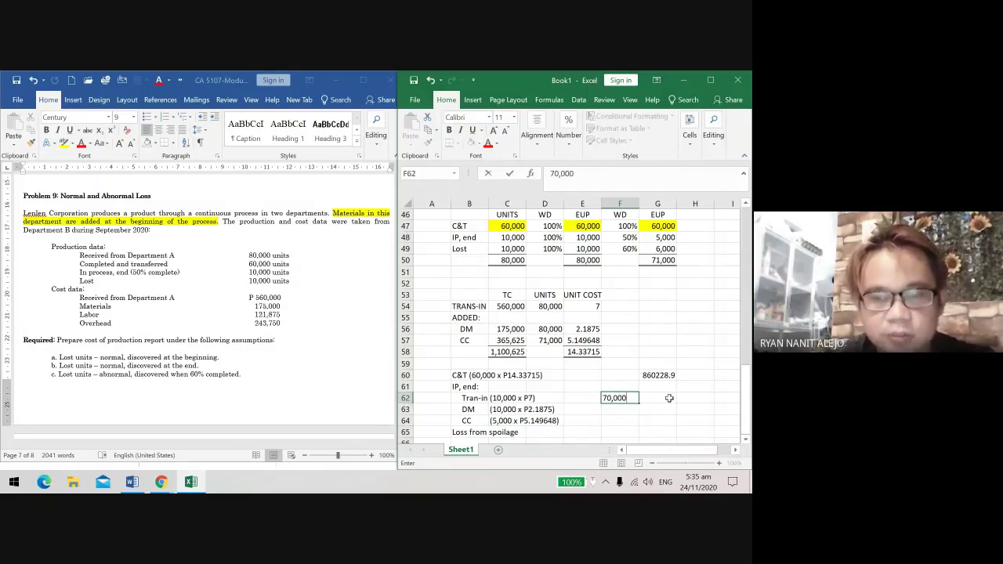
key("Return")
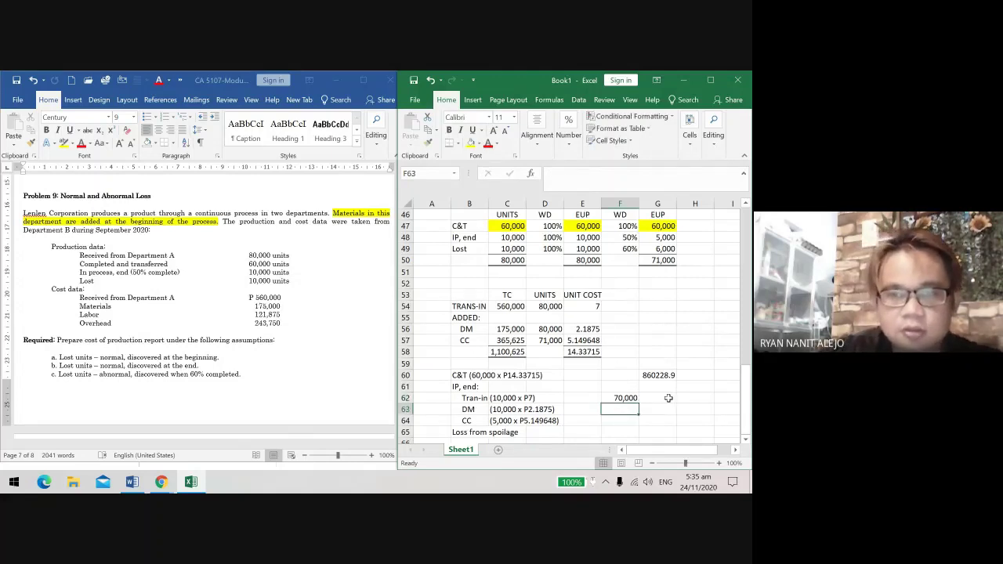
Step: Copy section B's ending inventory DM amount from F41 into F63 of section C
scroll(616, 296, "up", 2)
scroll(617, 295, "up", 1)
left_click(623, 261)
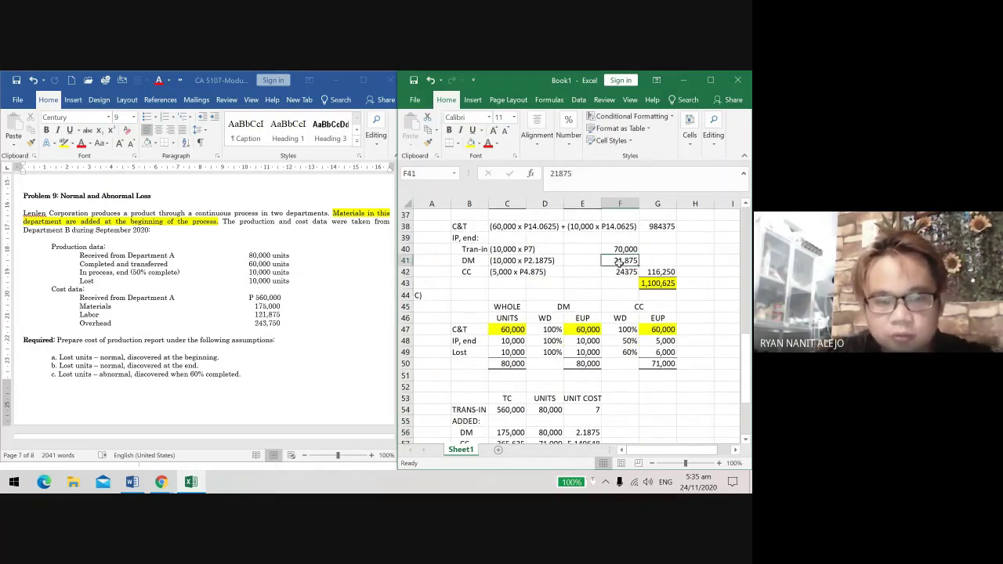
key("ctrl+c")
scroll(660, 413, "down", 2)
scroll(659, 413, "down", 2)
left_click(631, 385)
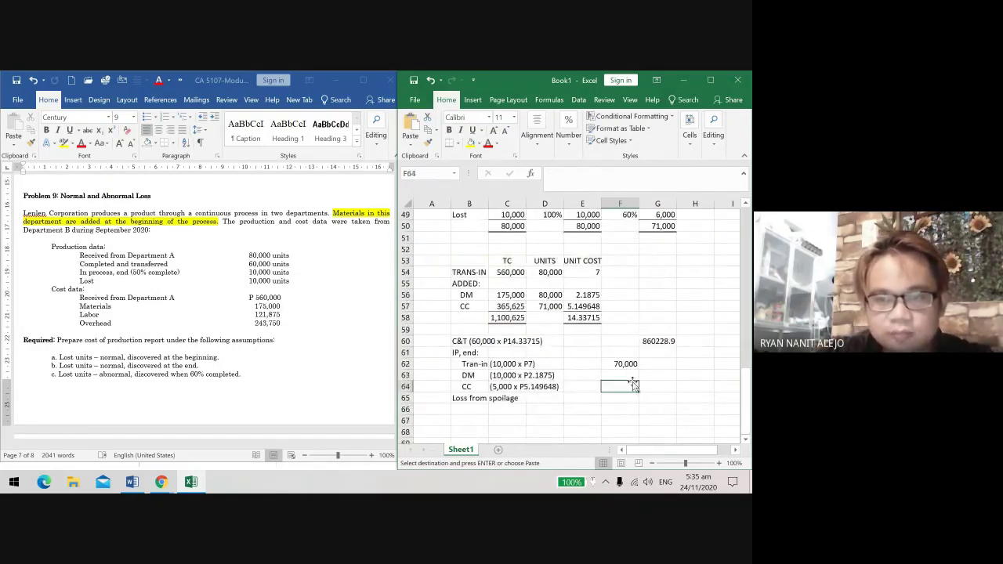
left_click(627, 375)
key("ctrl+v")
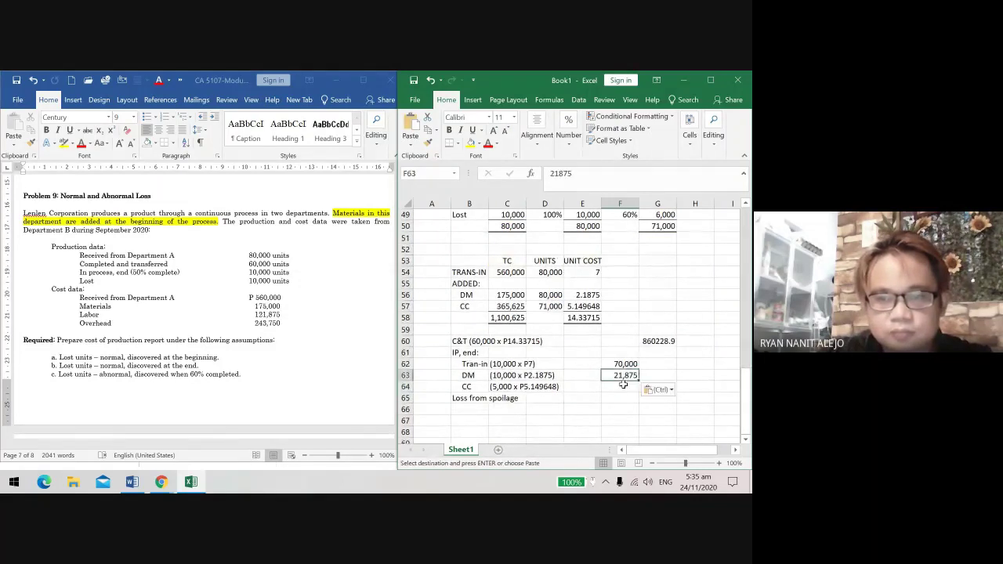
Step: Compute the ending inventory conversion cost in F64 as =G48*E57, equivalent units times the CC unit cost
left_click(621, 387)
left_click(623, 375)
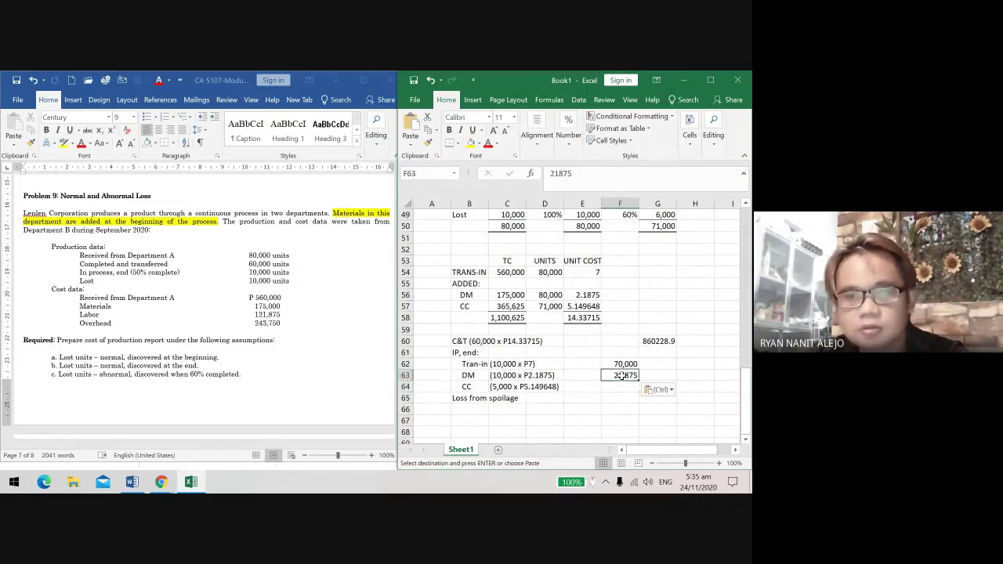
left_click(622, 386)
type("=")
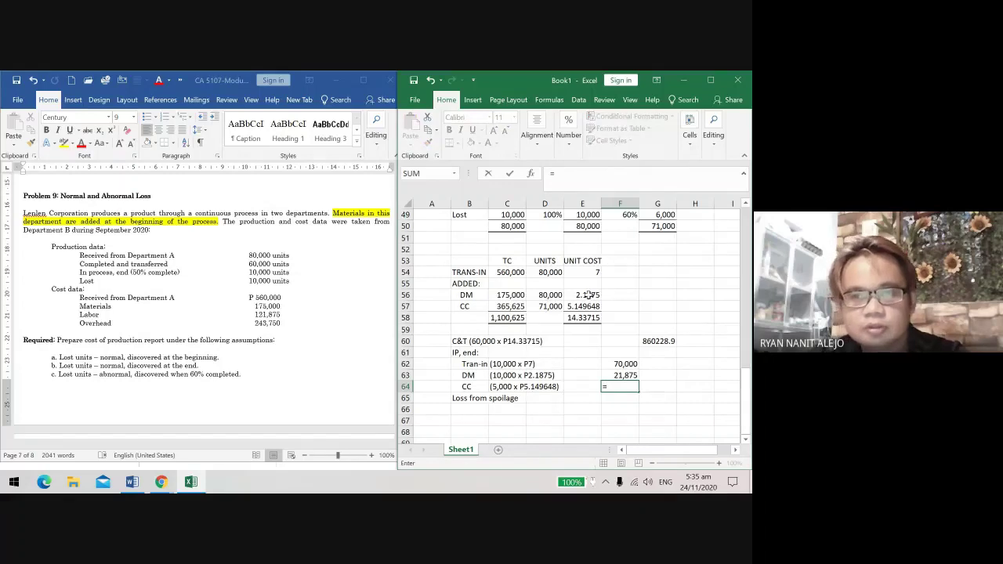
scroll(588, 295, "up", 1)
scroll(587, 295, "up", 1)
left_click(658, 237)
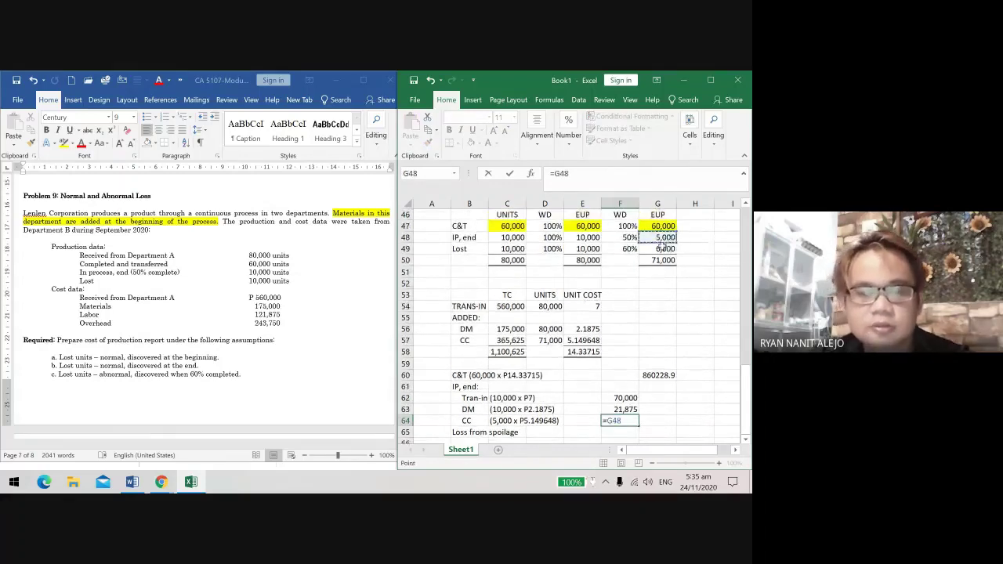
type("*")
left_click(582, 340)
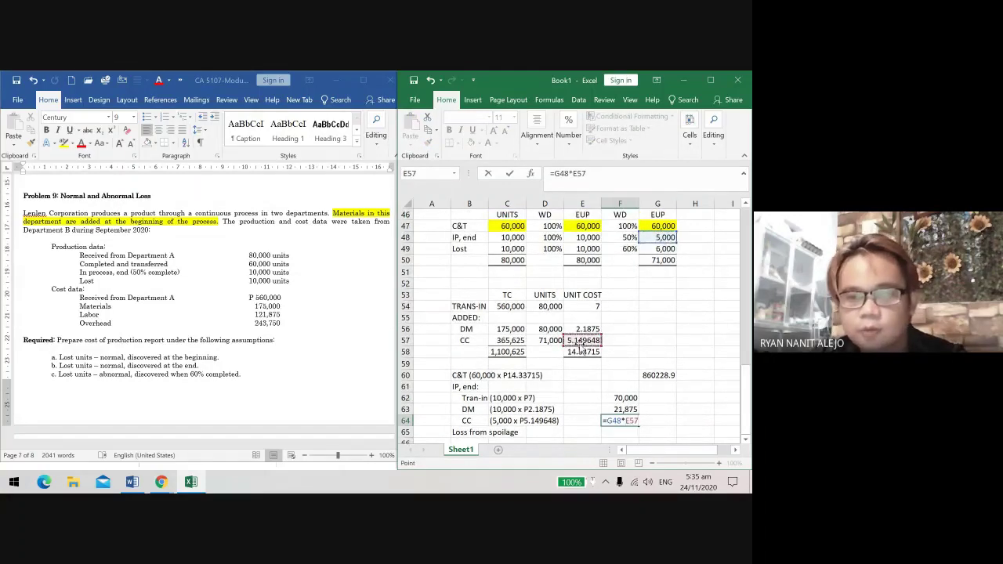
key("Return")
scroll(584, 352, "down", 1)
left_click(611, 386)
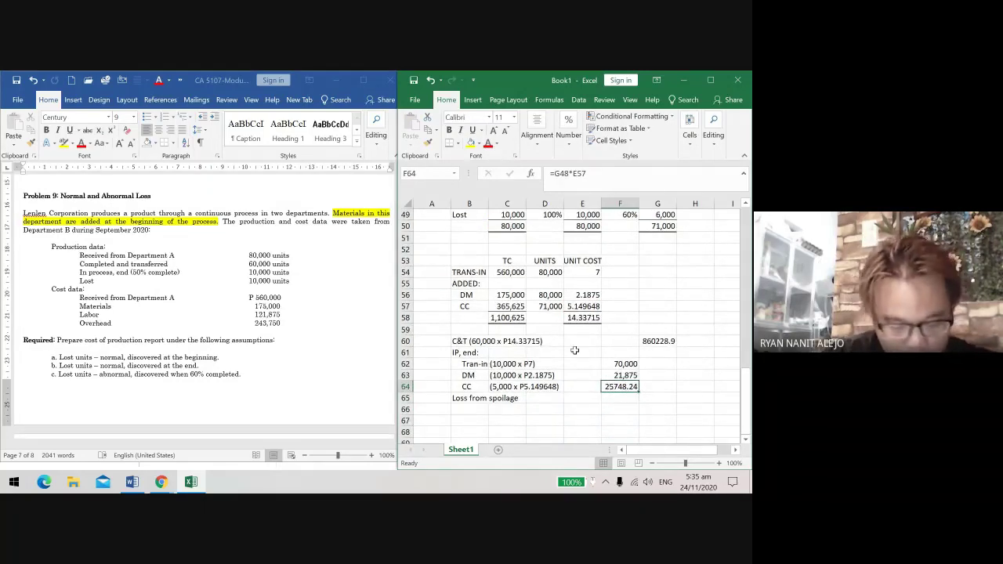
Step: Add top and bottom borders to total cell G66 and a bottom border to the CC amount in F64
left_click(658, 398)
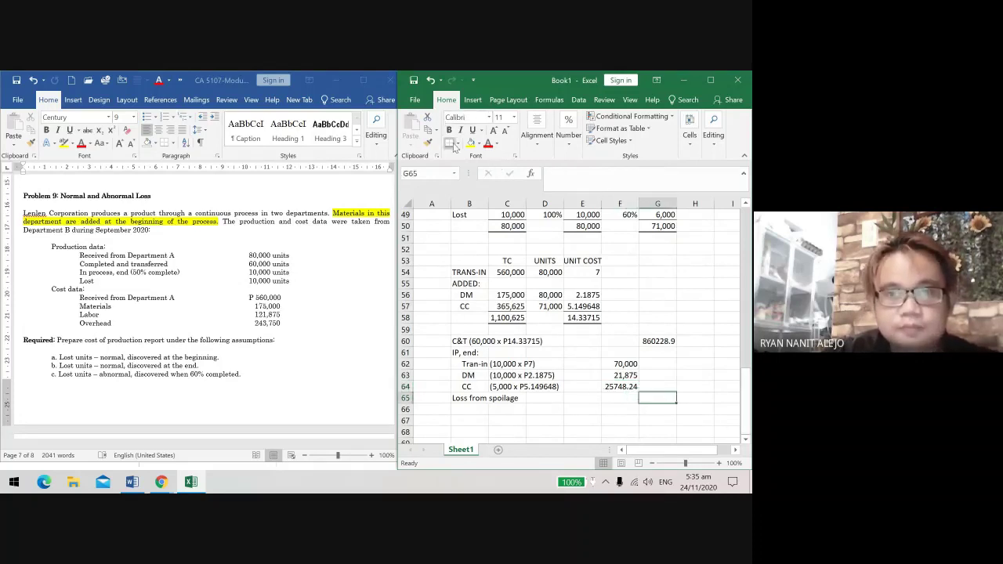
left_click(674, 387)
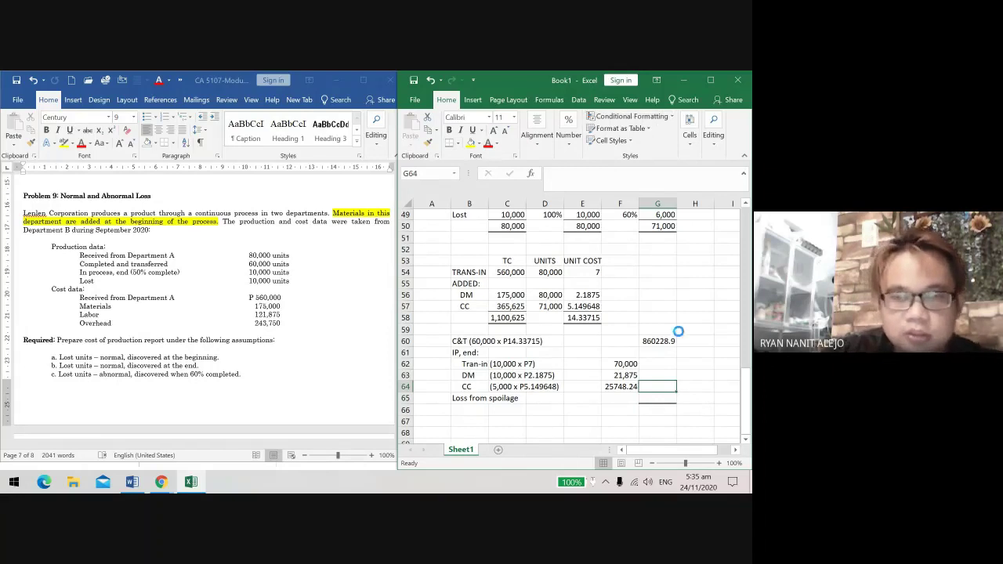
left_click(663, 410)
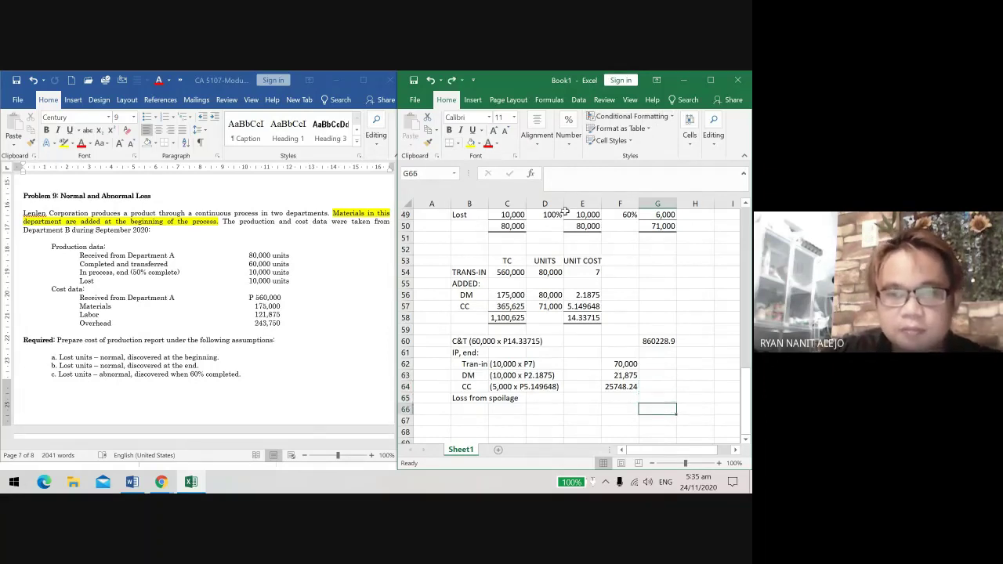
left_click(450, 143)
left_click(622, 386)
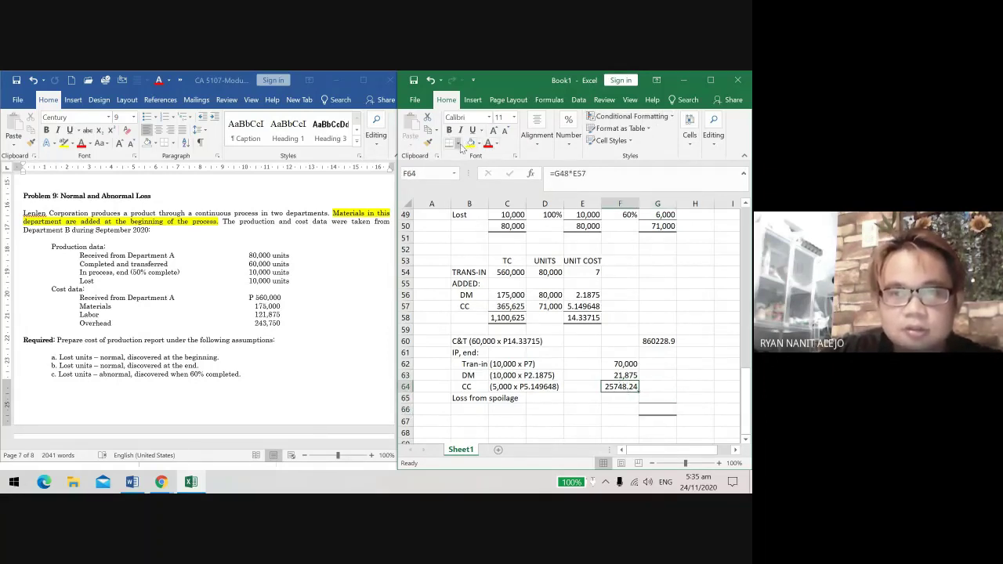
left_click(457, 143)
left_click(486, 168)
Step: Total the ending inventory costs in G64 with =SUM(F62:F64)
left_click(651, 386)
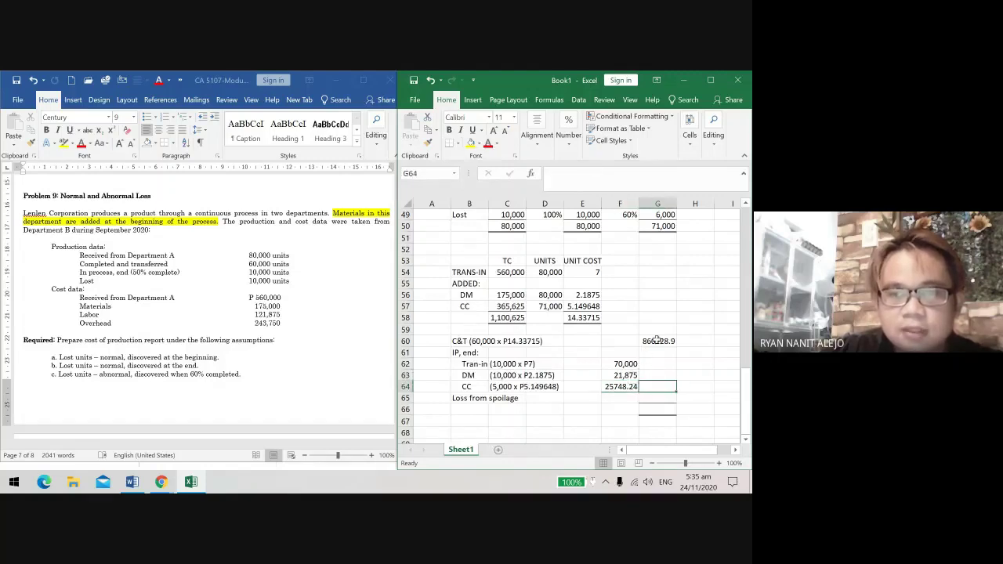
left_click(548, 99)
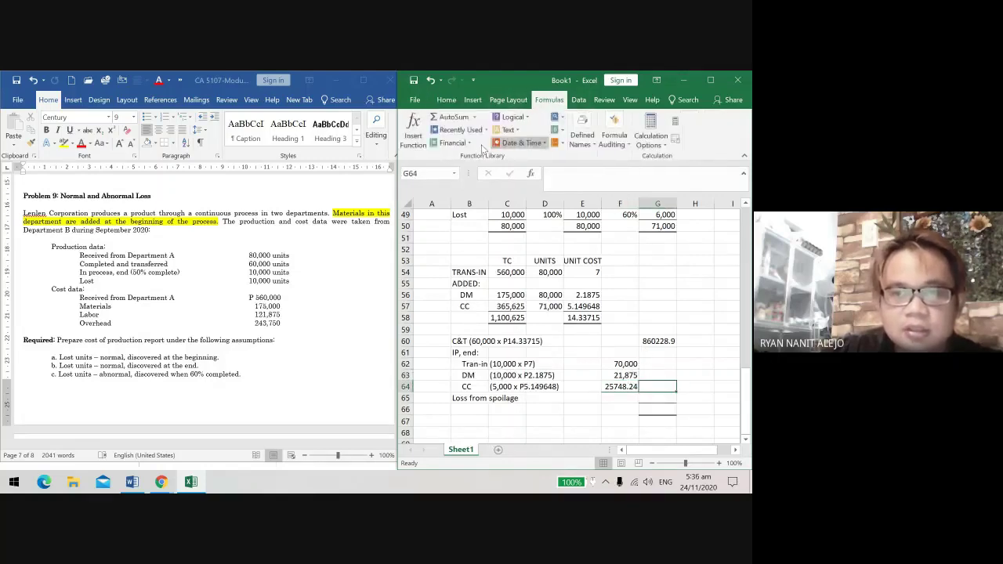
left_click(453, 117)
left_click_drag(620, 363, 619, 384)
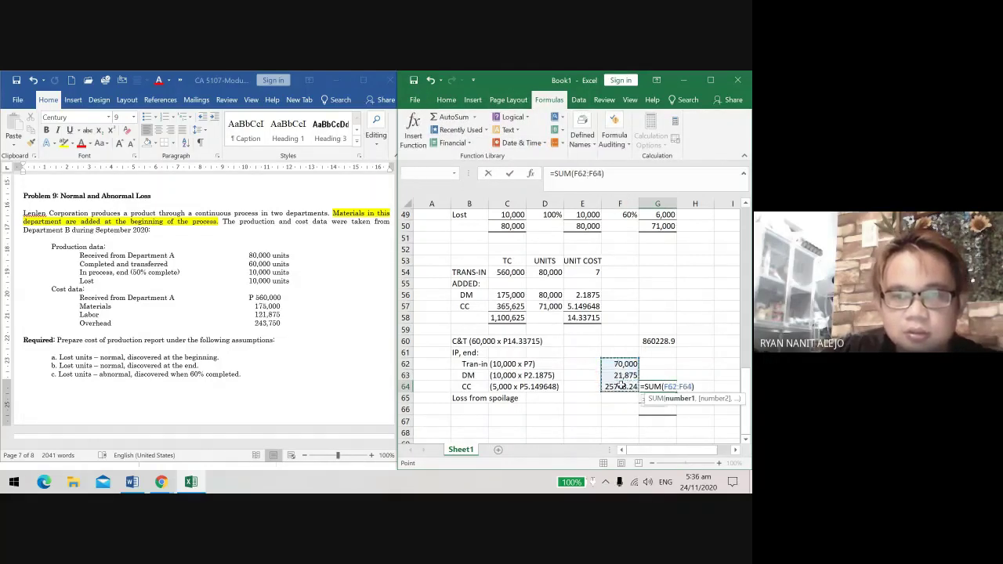
key("Return")
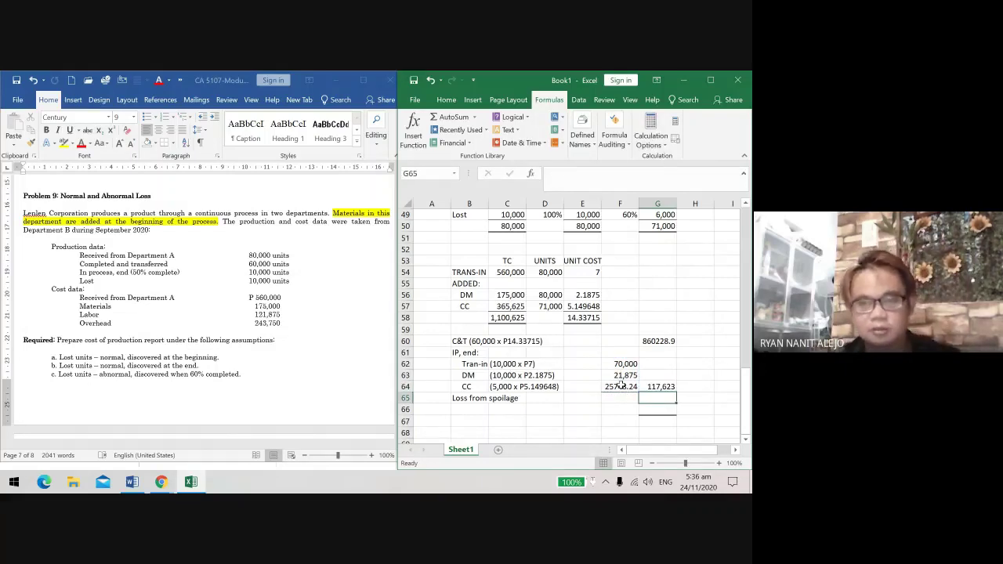
Step: Widen column G slightly and show the ending inventory total in G64 with two decimal places
left_click_drag(679, 206, 685, 206)
left_click(661, 386)
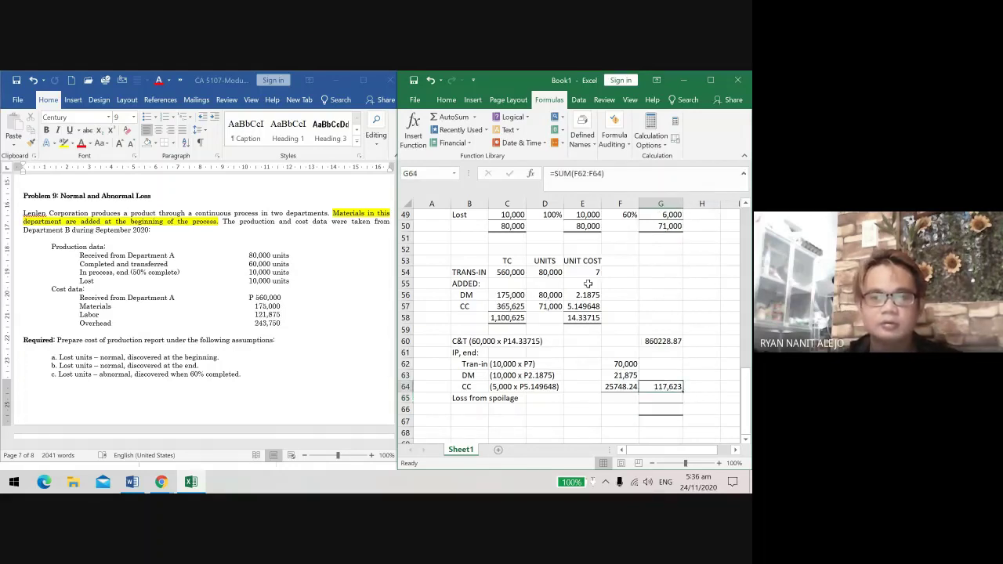
left_click(509, 100)
left_click(704, 81)
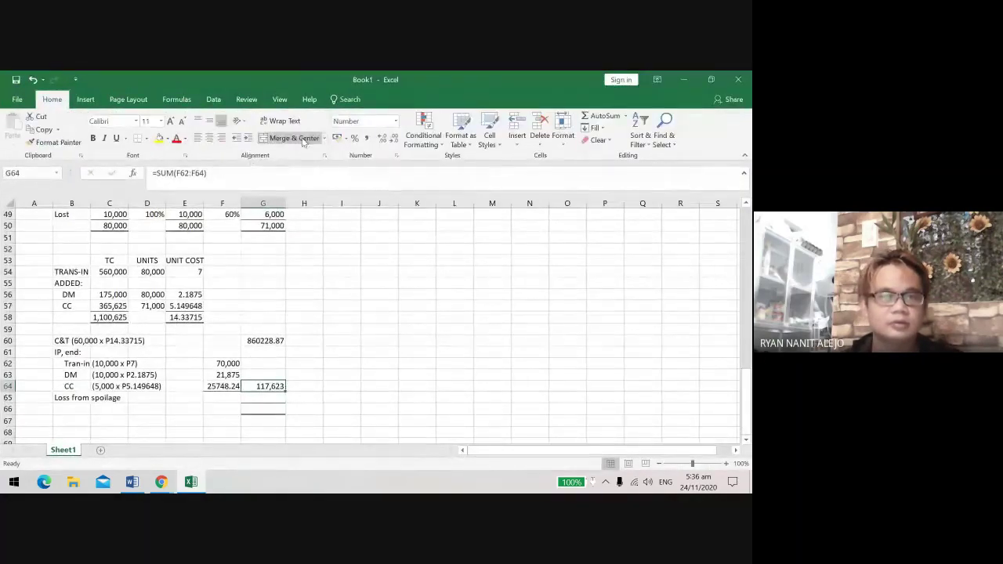
left_click(380, 138)
left_click(381, 138)
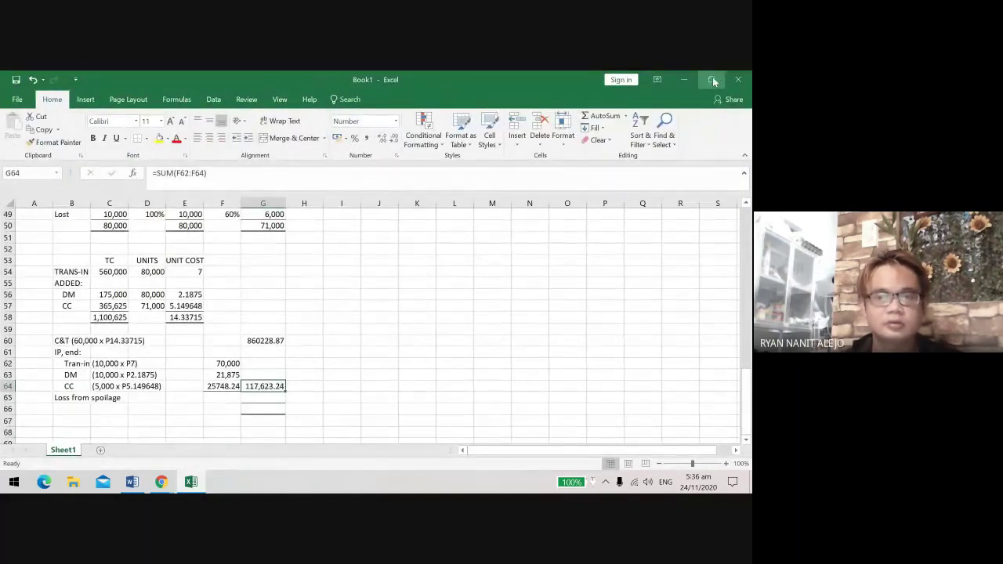
left_click(711, 79)
left_click(597, 387)
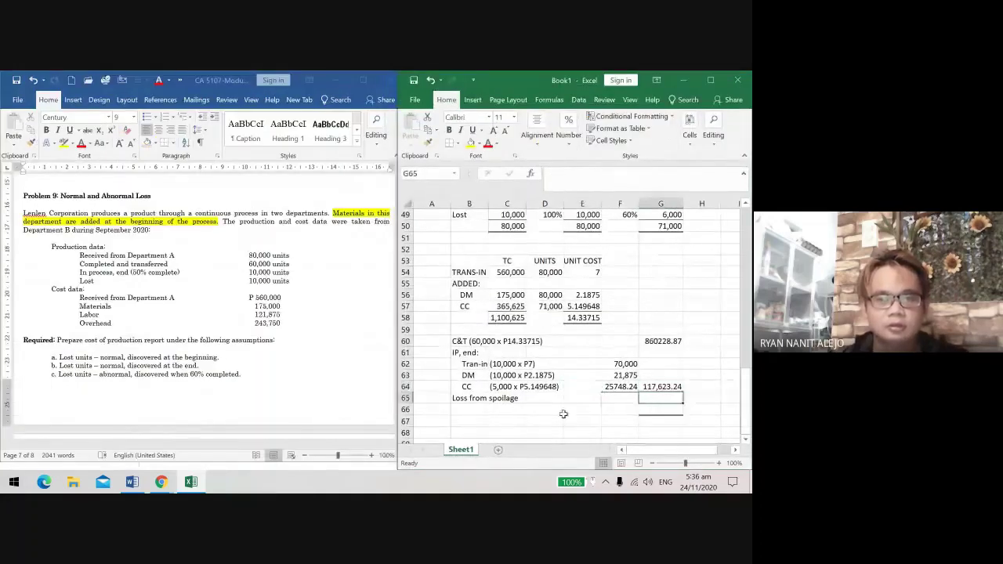
left_click(482, 398)
left_click(533, 399)
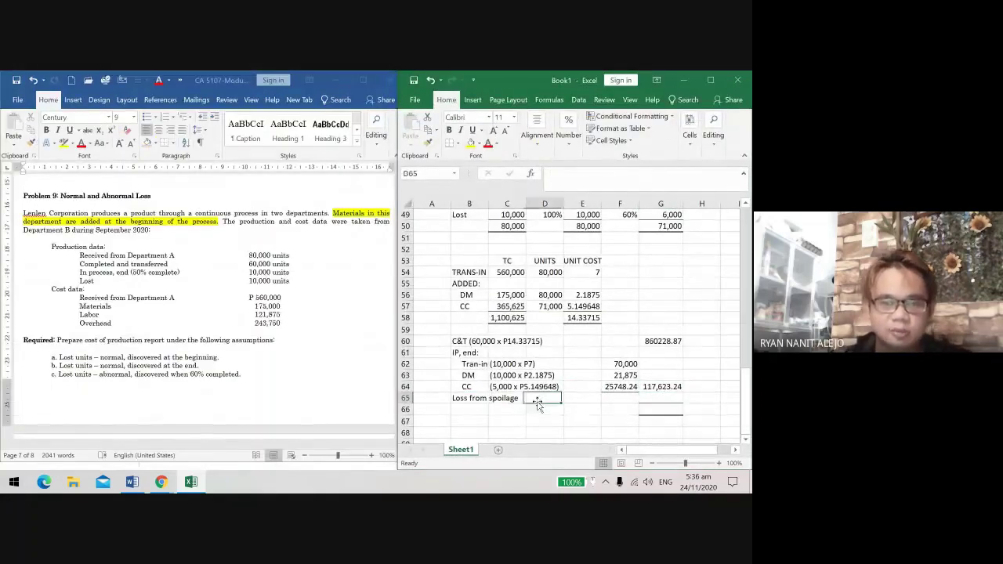
type("(")
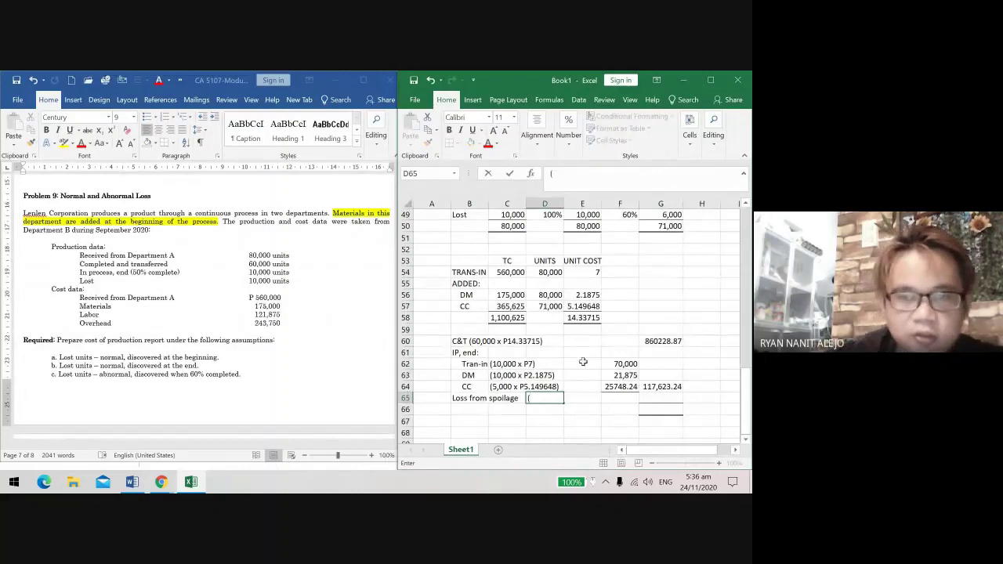
scroll(573, 351, "up", 1)
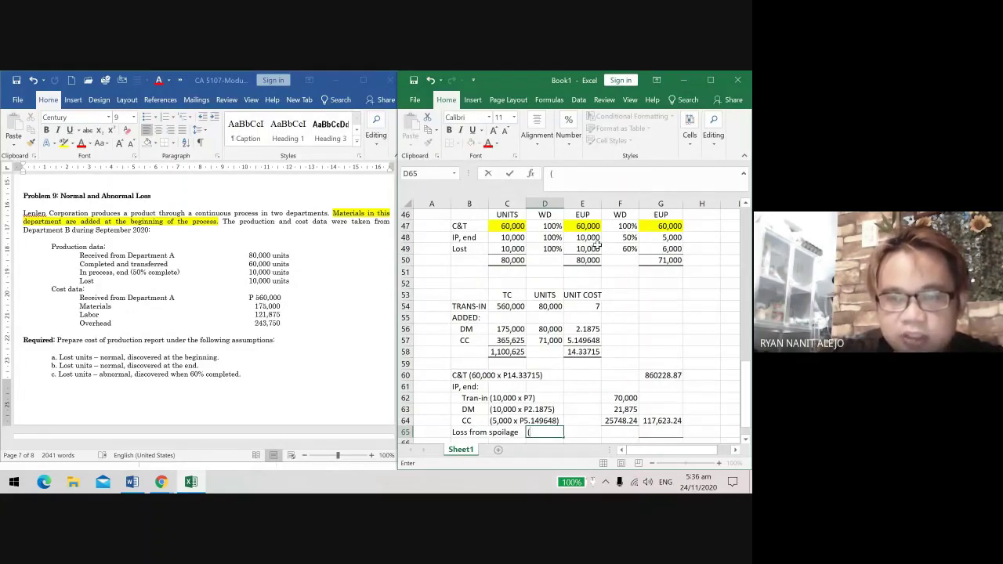
key("Escape")
Step: Move the bordered total cell G66 down to G69 to make room for the spoilage breakdown
scroll(622, 319, "down", 3)
left_click(658, 332)
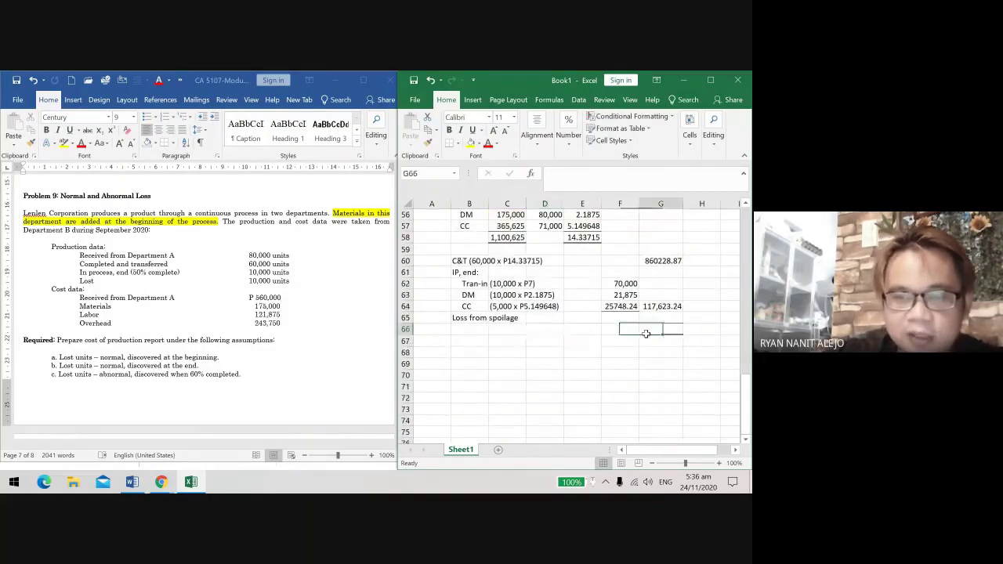
left_click_drag(657, 337, 660, 365)
Step: Copy the Tran-in, DM and CC labels from B62:B64 to B66:B68 under Loss from spoilage
left_click_drag(467, 283, 468, 307)
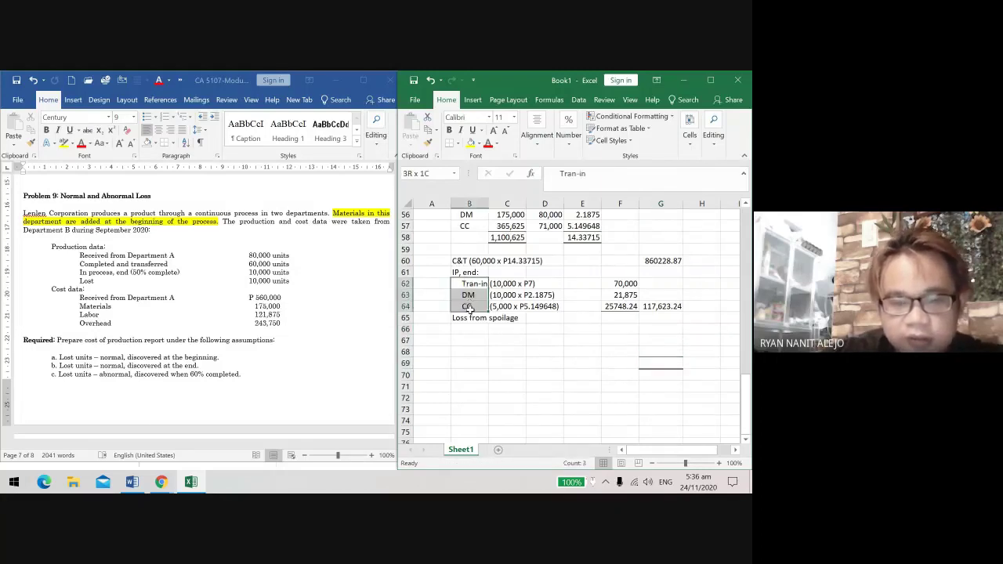
key("ctrl+c")
left_click(477, 328)
key("ctrl+v")
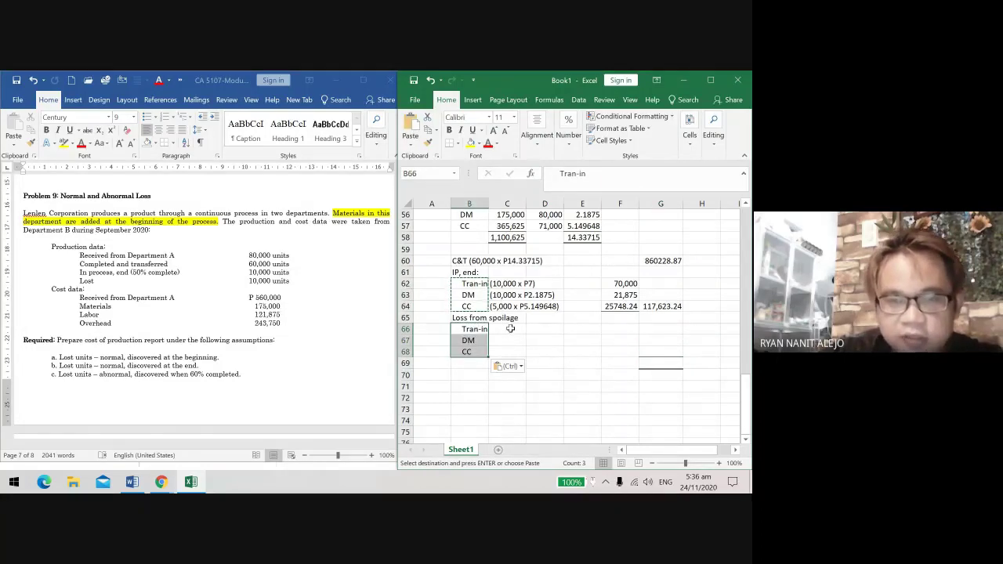
Step: Enter the transferred-in computation "(10,000 x P7)" for the spoilage loss in C66
left_click(510, 328)
scroll(520, 353, "up", 1)
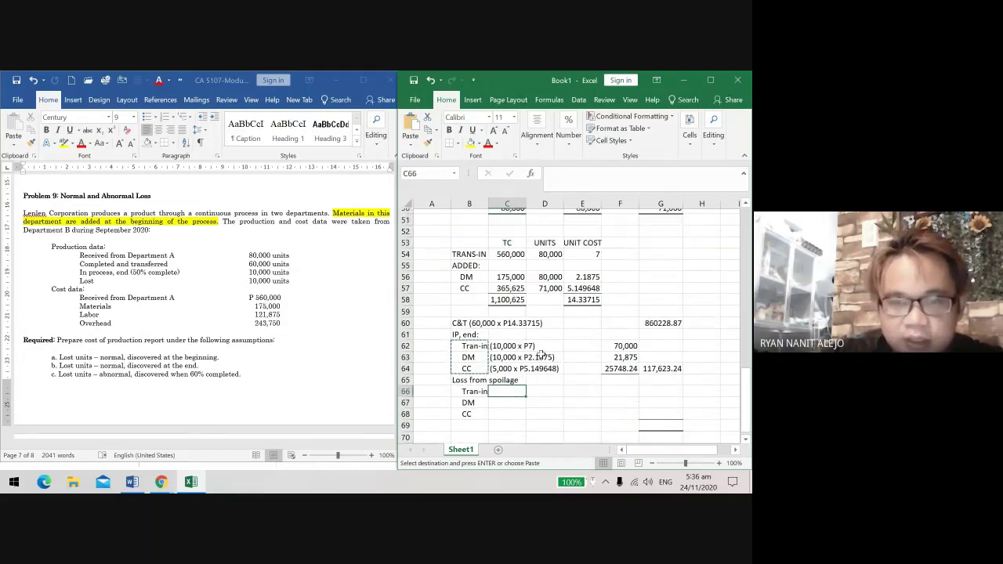
scroll(539, 354, "up", 3)
scroll(541, 354, "down", 1)
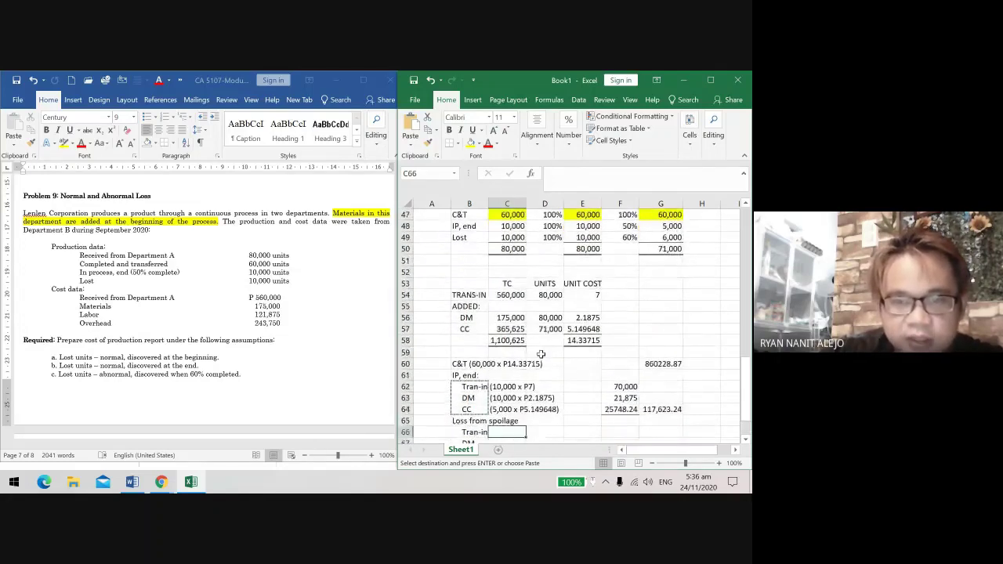
type("(10,000")
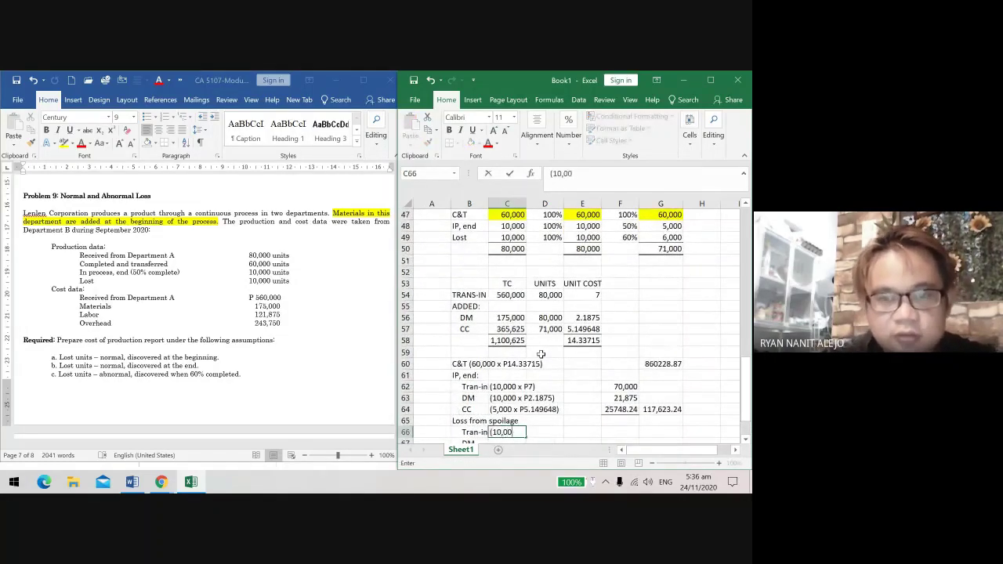
left_click(745, 439)
left_click(745, 439)
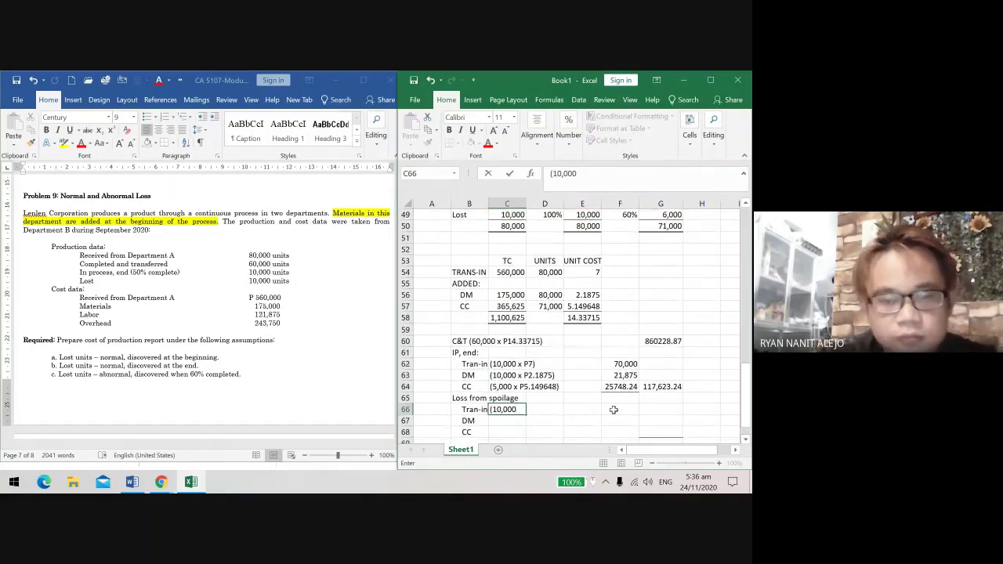
type("x P7)")
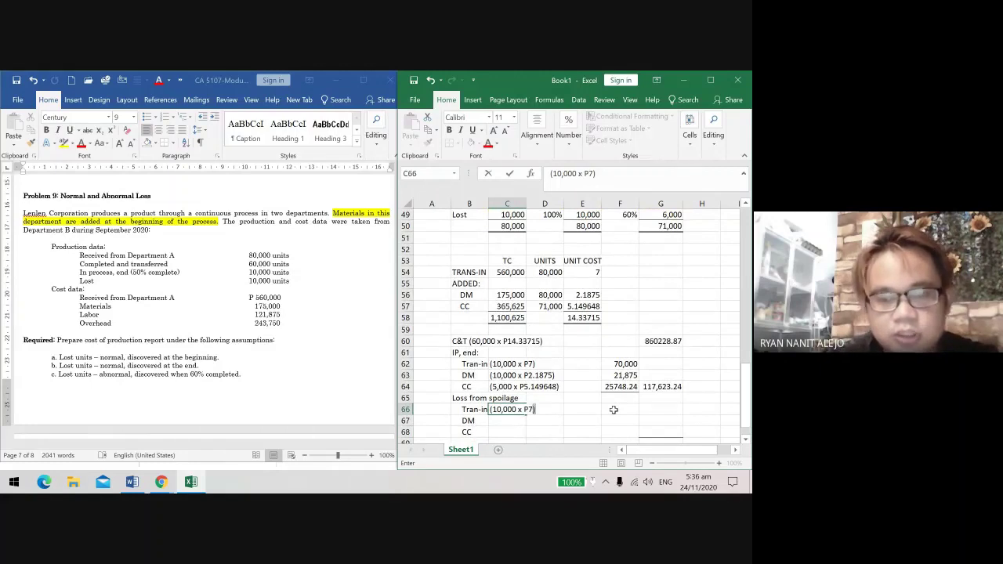
key("Return")
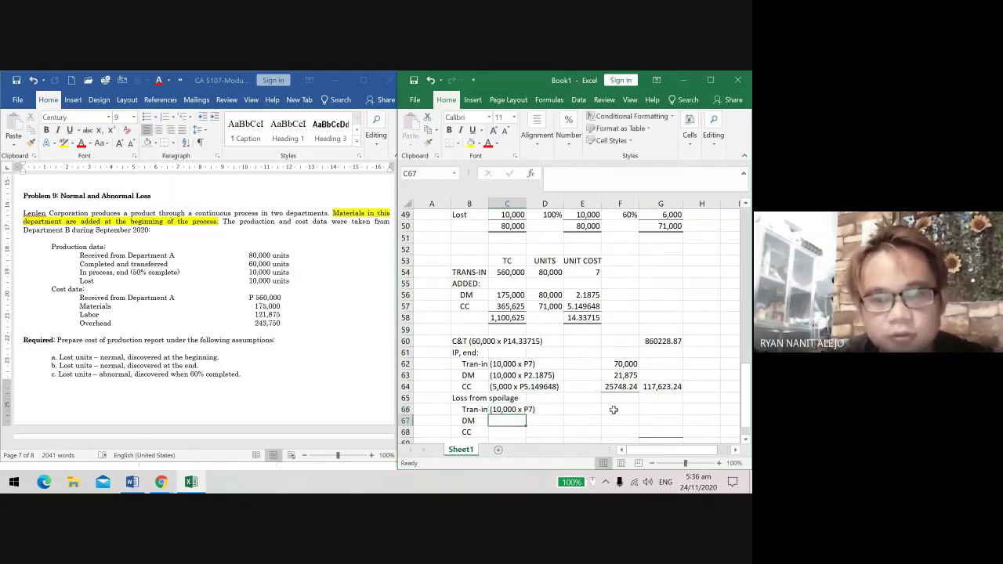
Step: Enter the direct materials computation "(10,000 x P2.1875)" for the spoilage loss in C67
type("(10")
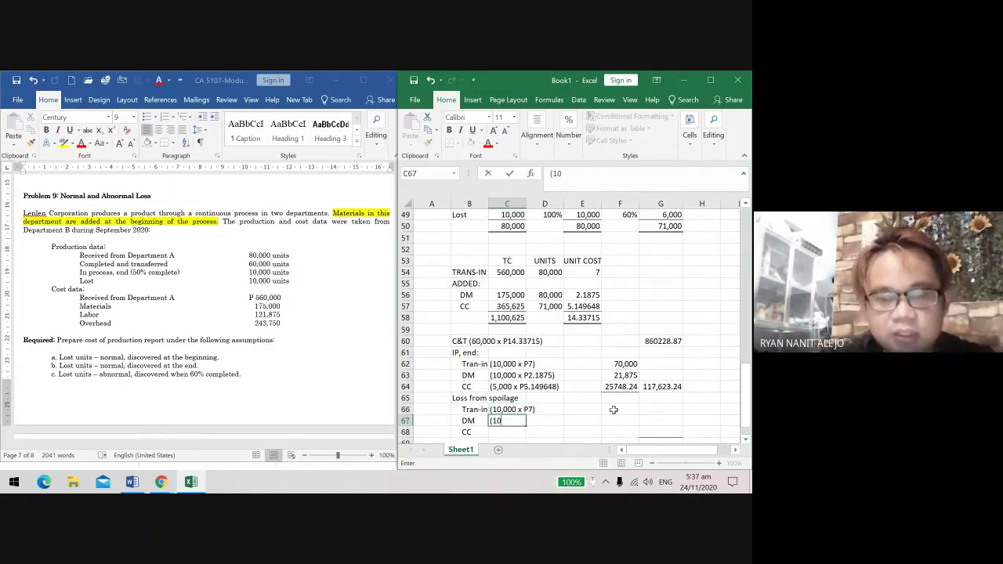
type(",000 x")
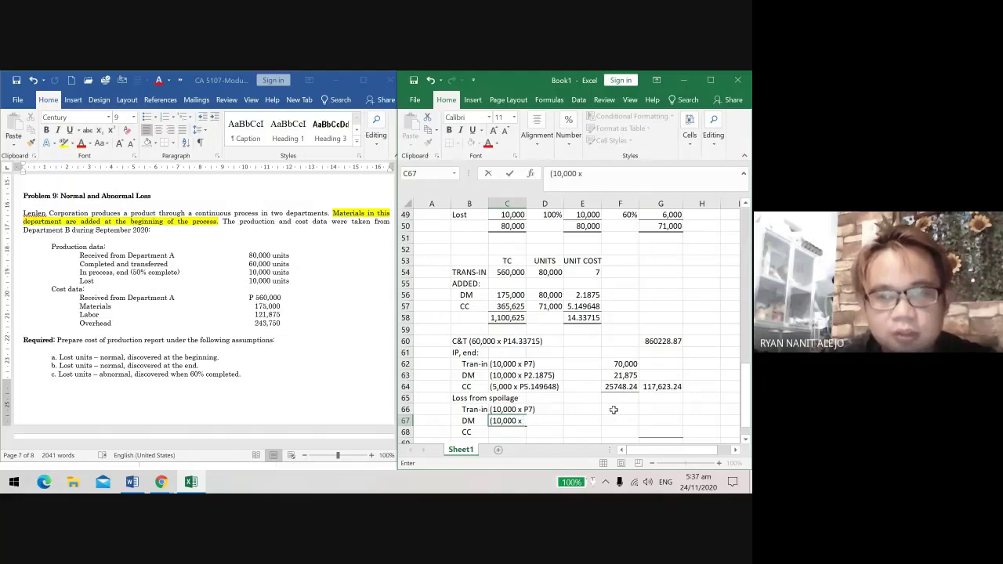
type(" P2.1875)")
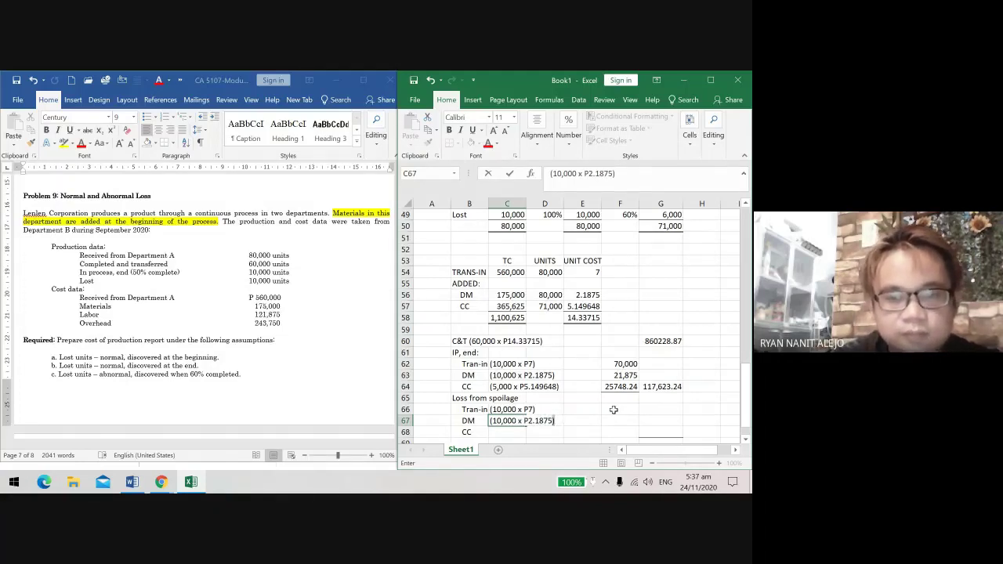
key("Return")
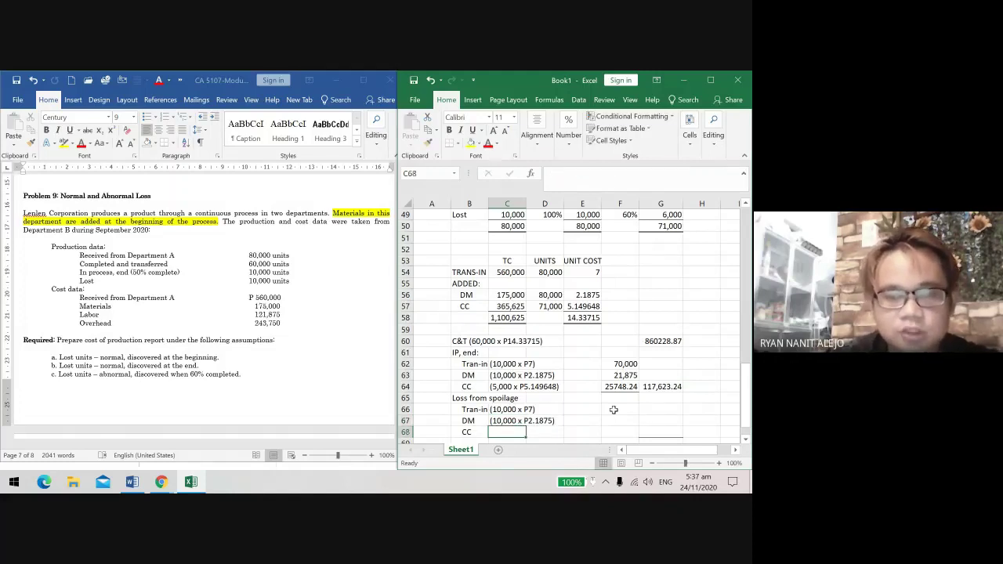
Step: Enter the conversion cost computation "(6,000 x P5.149648)" for the spoilage loss in C68
type("(")
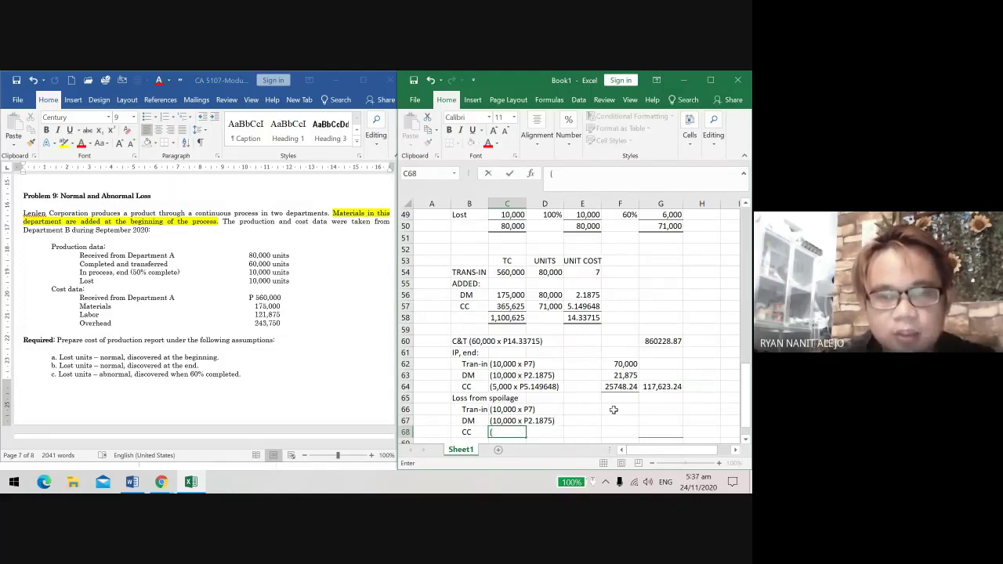
type("6,000 x P5.14")
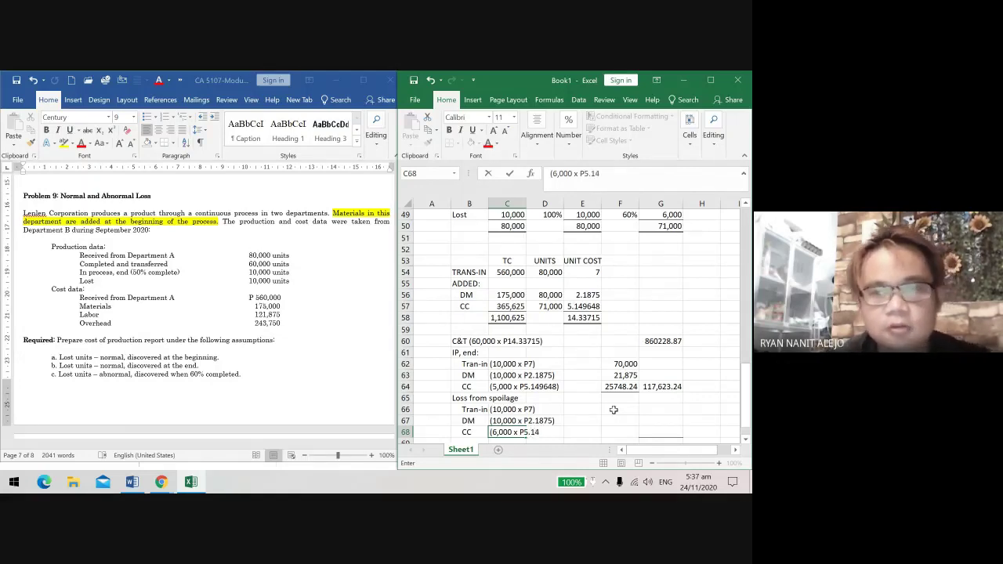
type("9648")
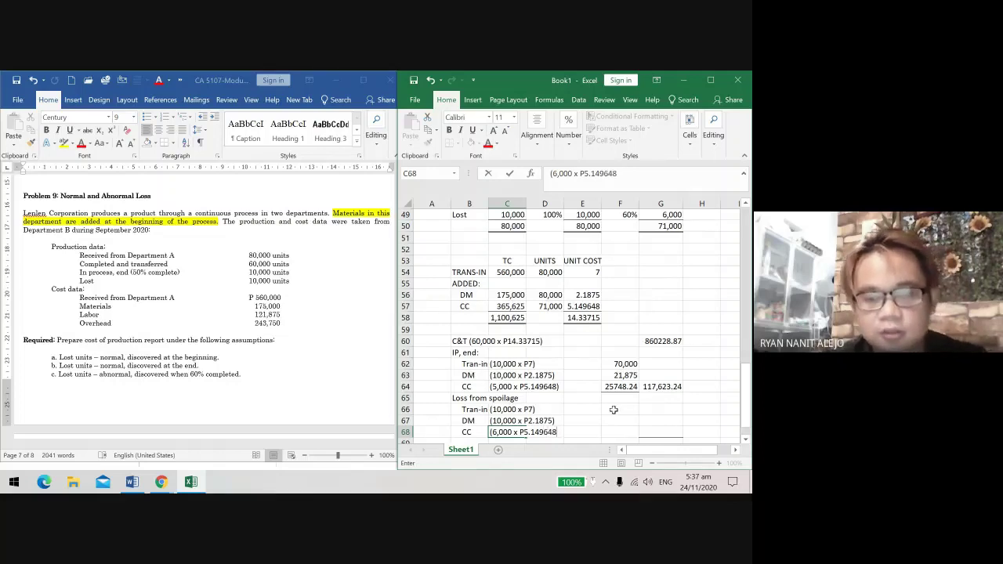
key("Return")
Step: Copy the transferred-in and direct materials amounts from F62:F63 to F66:F67 under Loss from spoilage
key("Up")
key("Up")
key("Up")
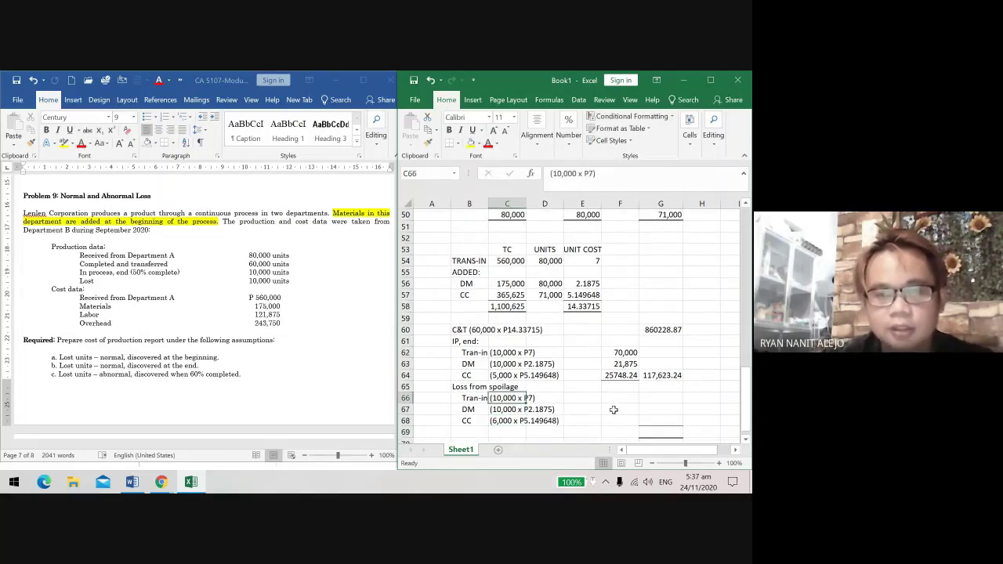
key("Right")
key("Right")
key("Right")
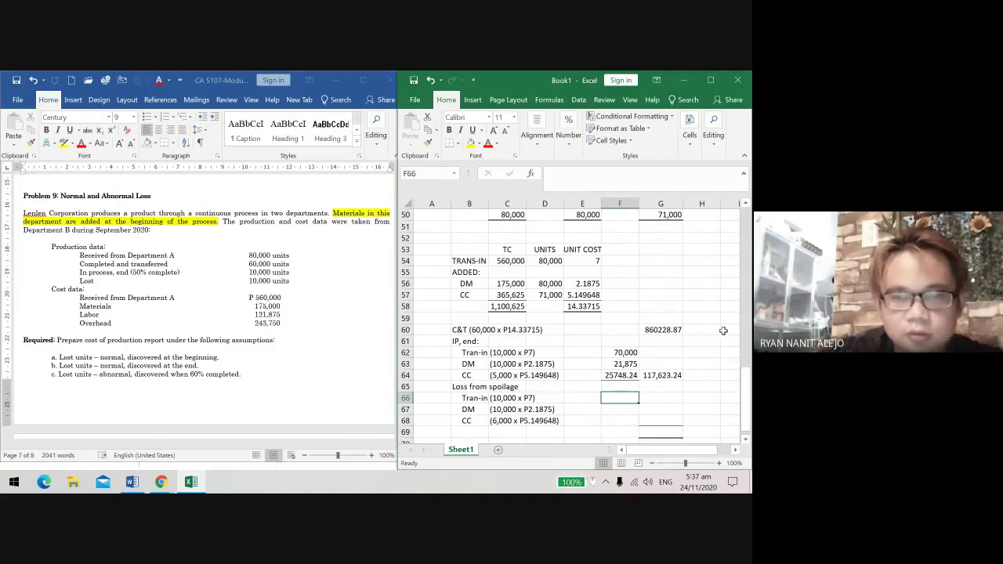
left_click_drag(623, 353, 627, 368)
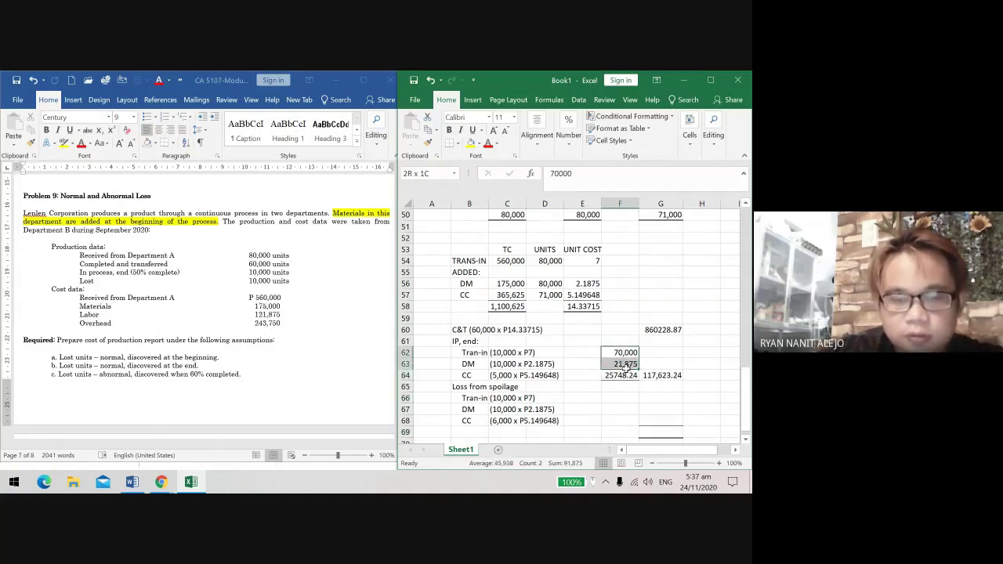
key("ctrl+c")
left_click(618, 395)
key("ctrl+v")
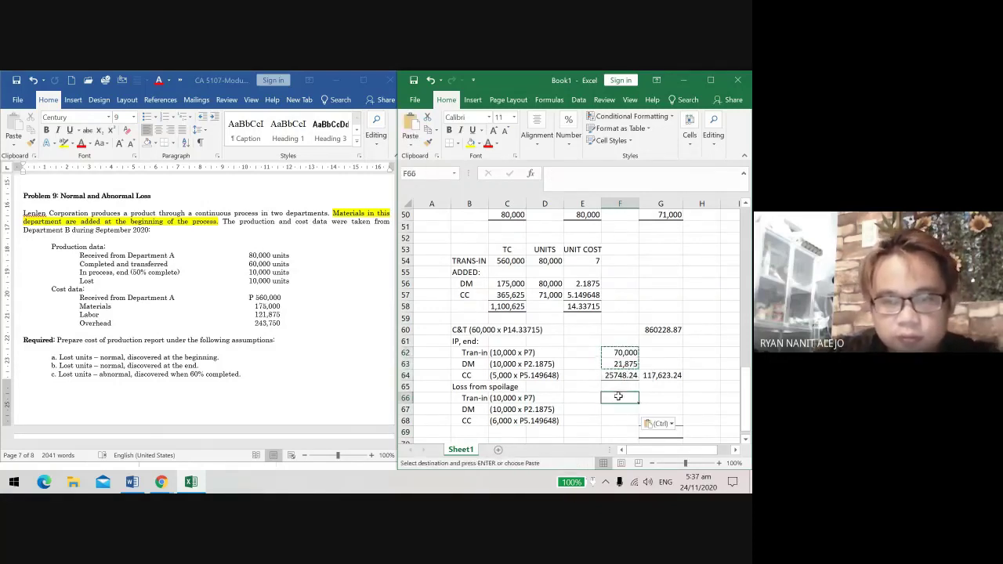
Step: Compute the spoilage conversion cost in F68 with =G49*E57 and give the cell a bottom border
left_click(615, 424)
type("=")
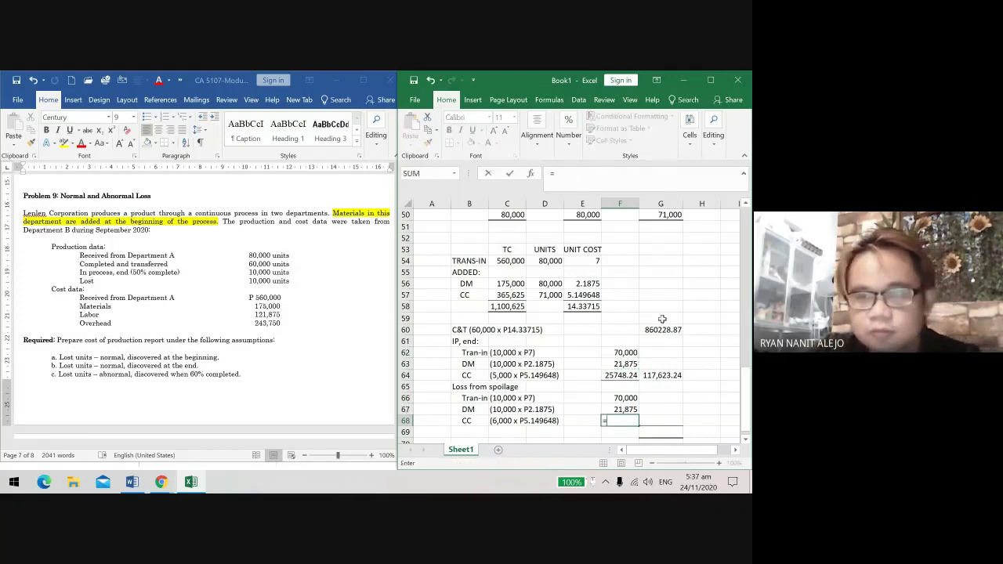
scroll(615, 352, "up", 1)
left_click(664, 238)
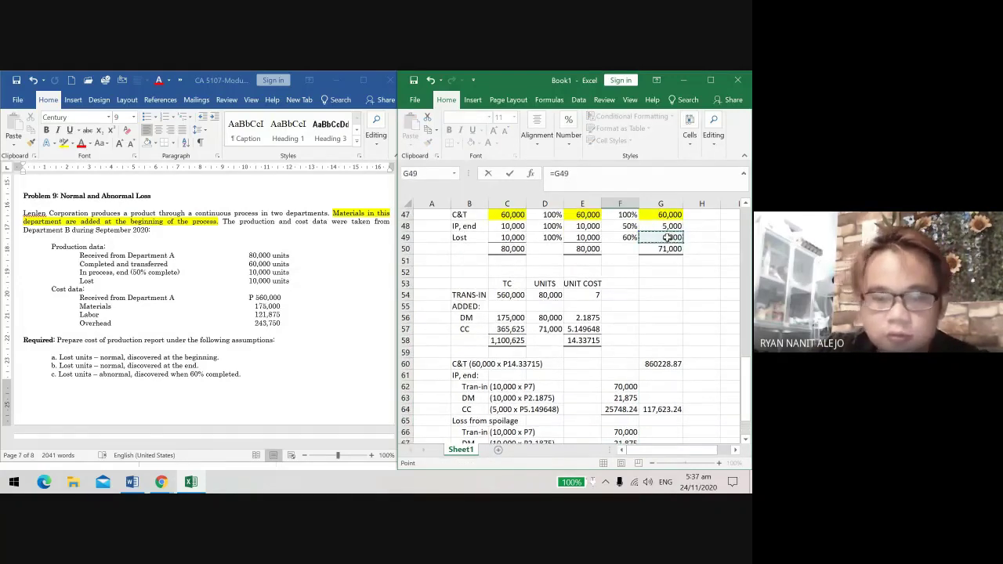
type("*")
left_click(584, 330)
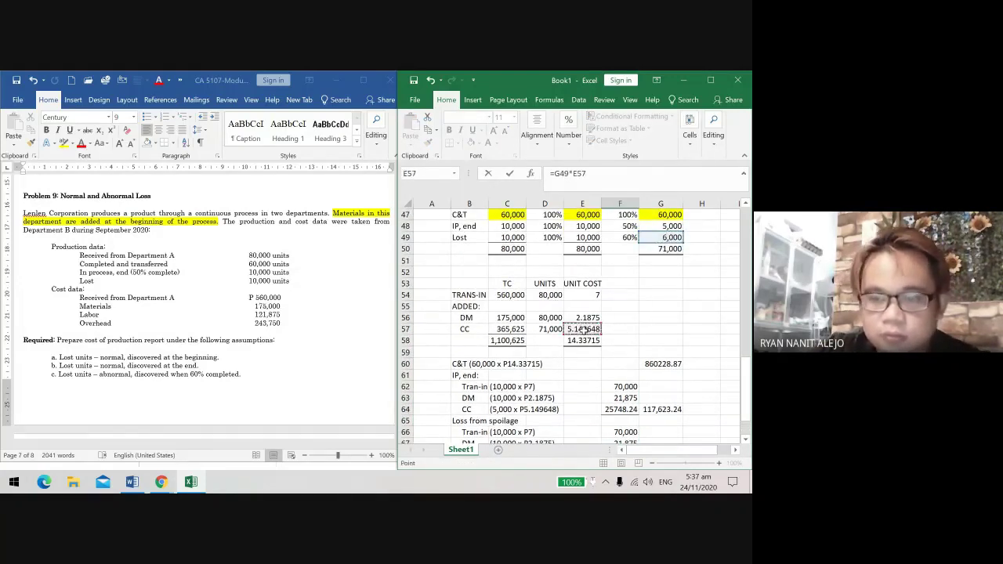
key("Return")
left_click(623, 420)
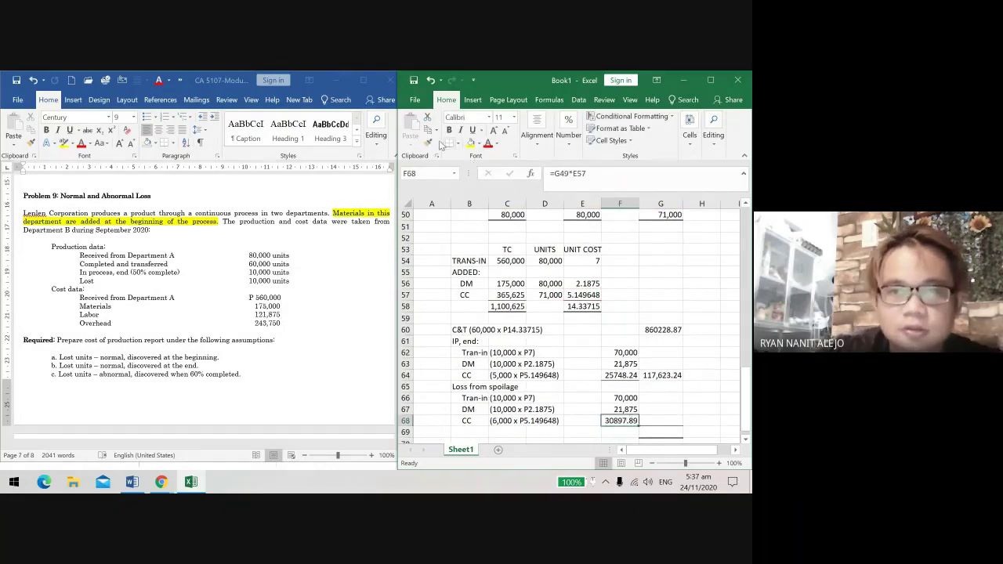
Step: Total the spoilage loss costs in G68 with =SUM(F66:F68)
left_click(659, 429)
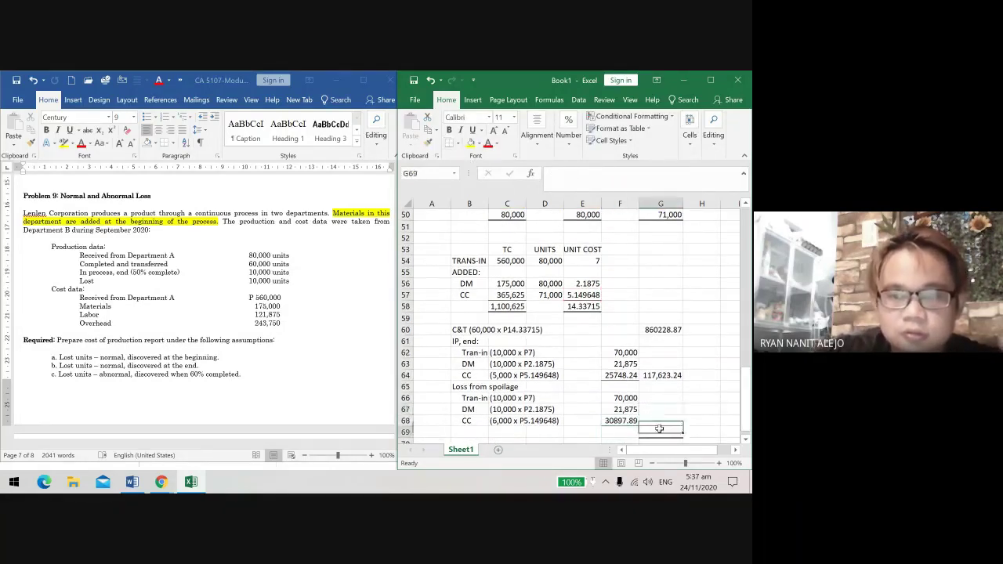
left_click(659, 423)
left_click(549, 100)
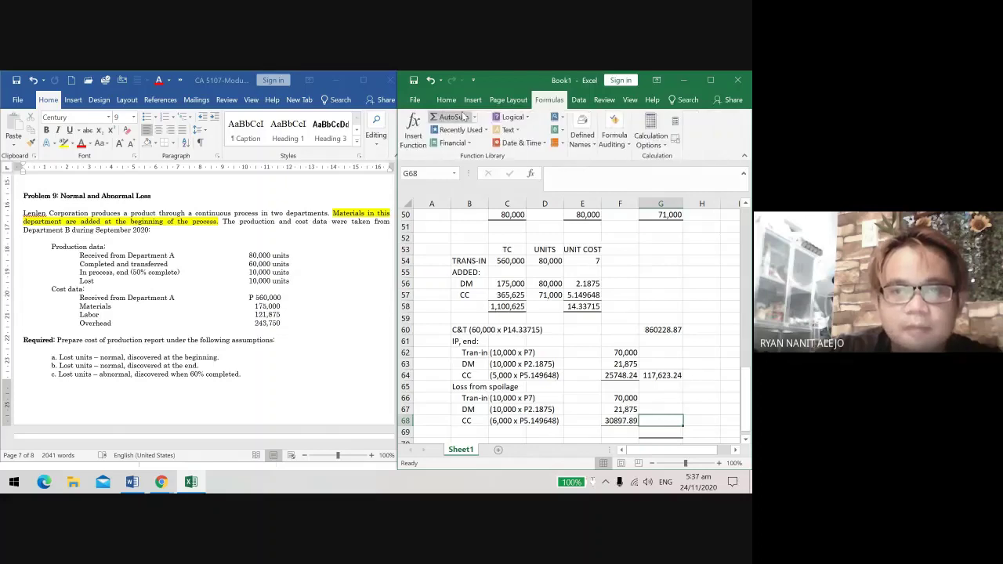
left_click(453, 117)
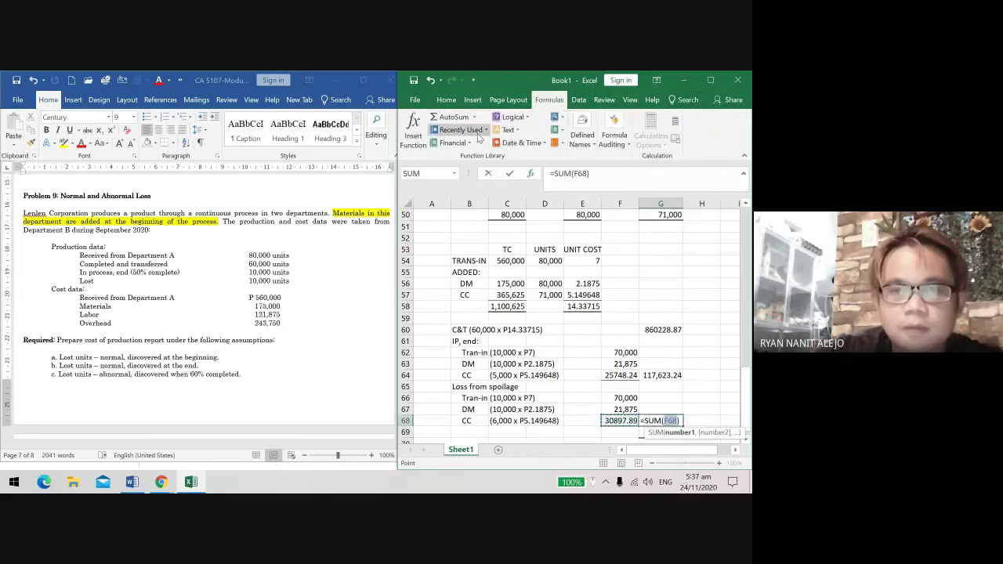
left_click(453, 116)
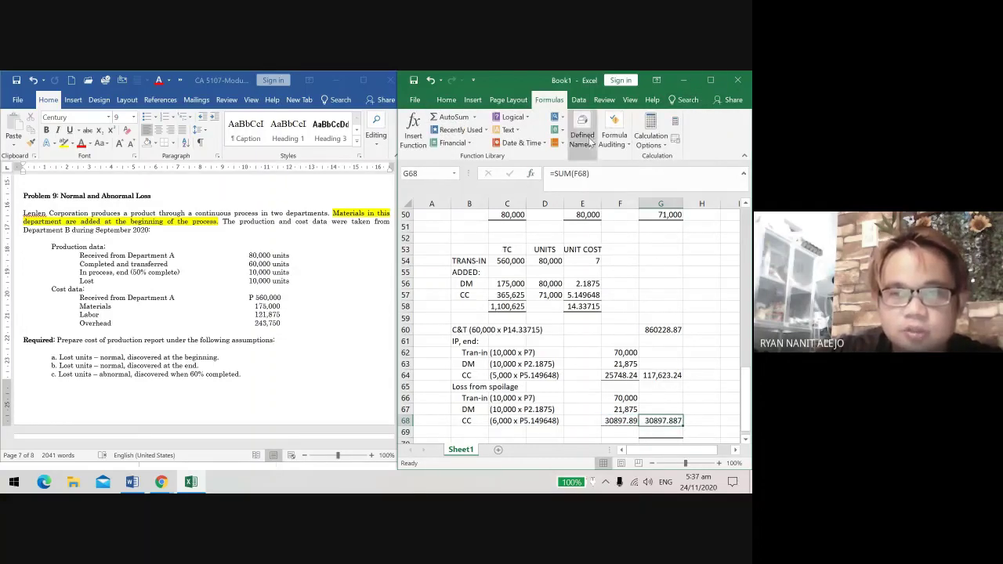
left_click(453, 116)
left_click_drag(625, 398, 622, 421)
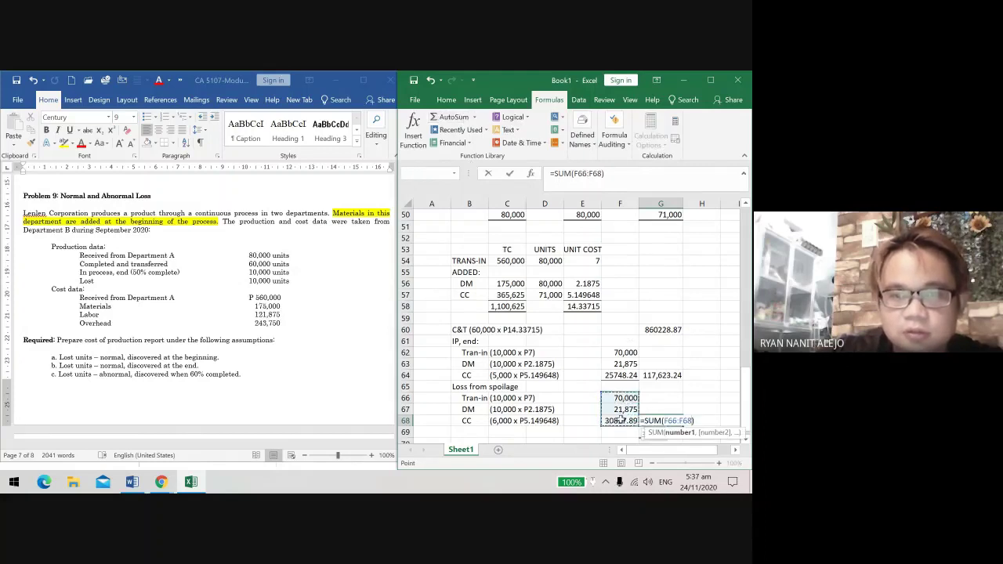
key("Return")
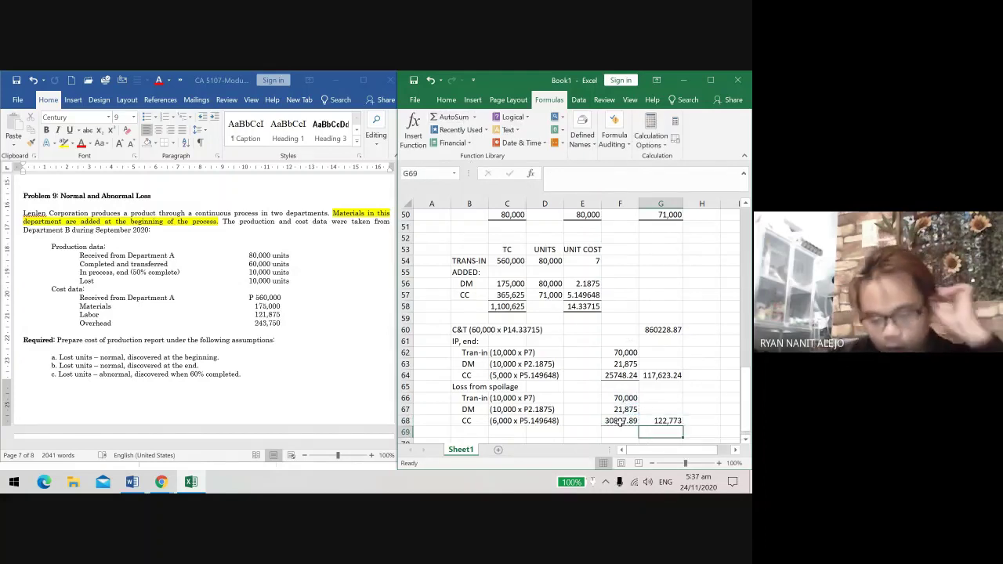
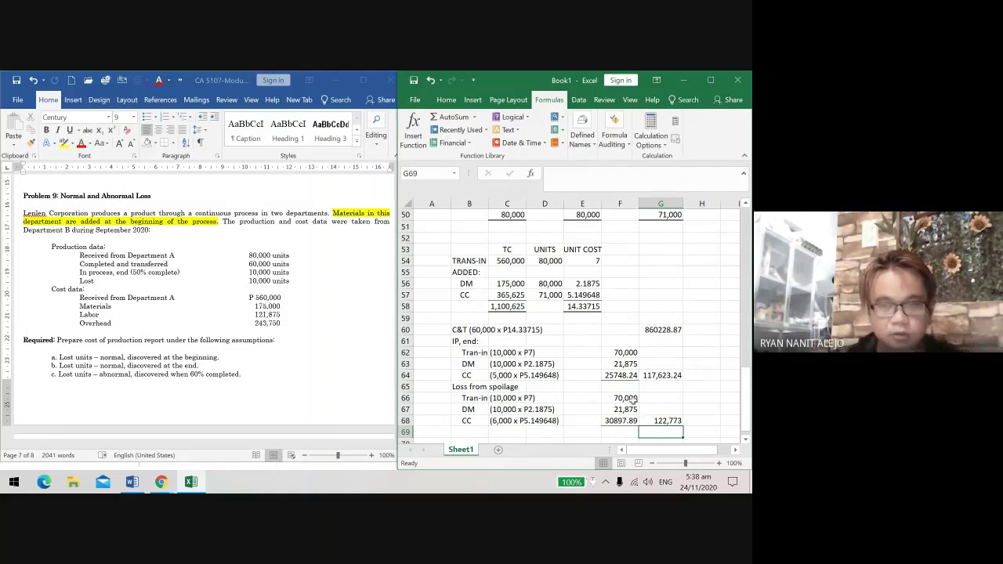
Step: Check the spoilage loss amounts and the total formula in G68
scroll(610, 355, "up", 1)
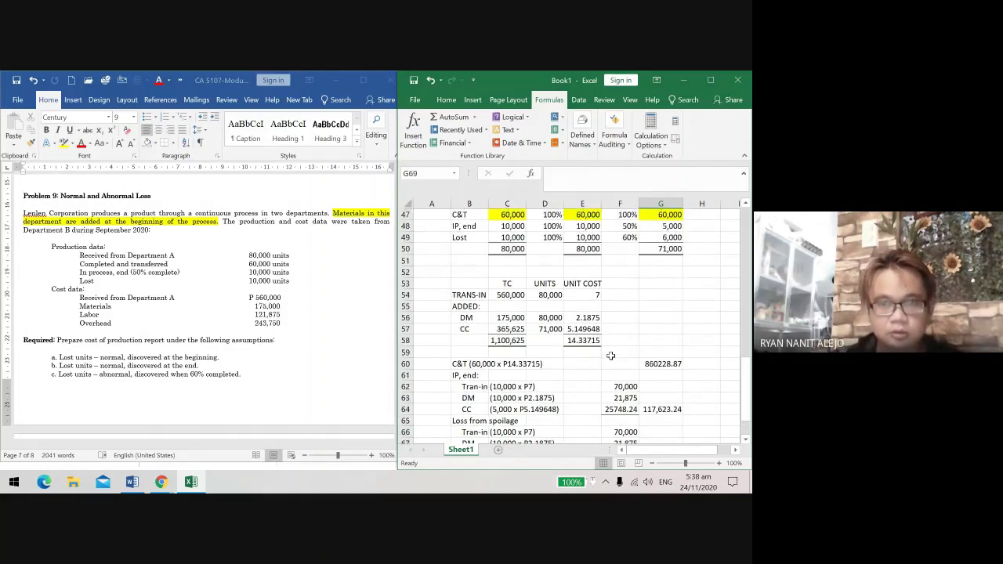
scroll(610, 356, "down", 1)
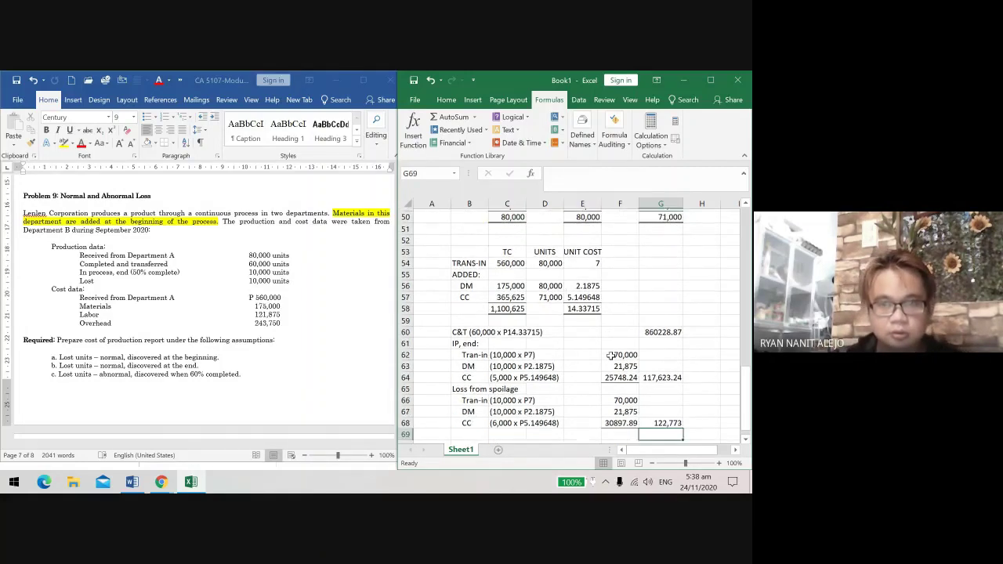
left_click(626, 406)
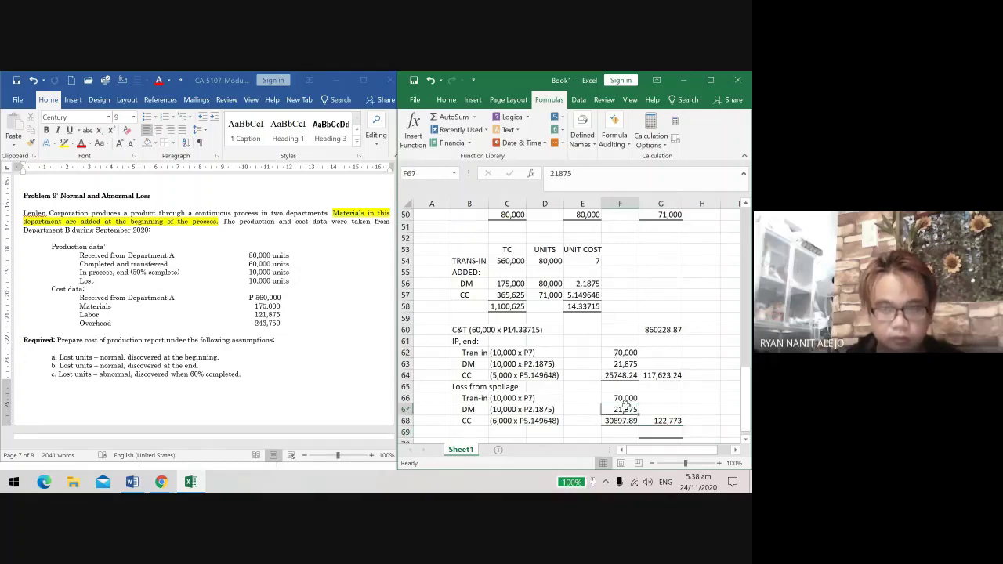
left_click(661, 421)
left_click(624, 169)
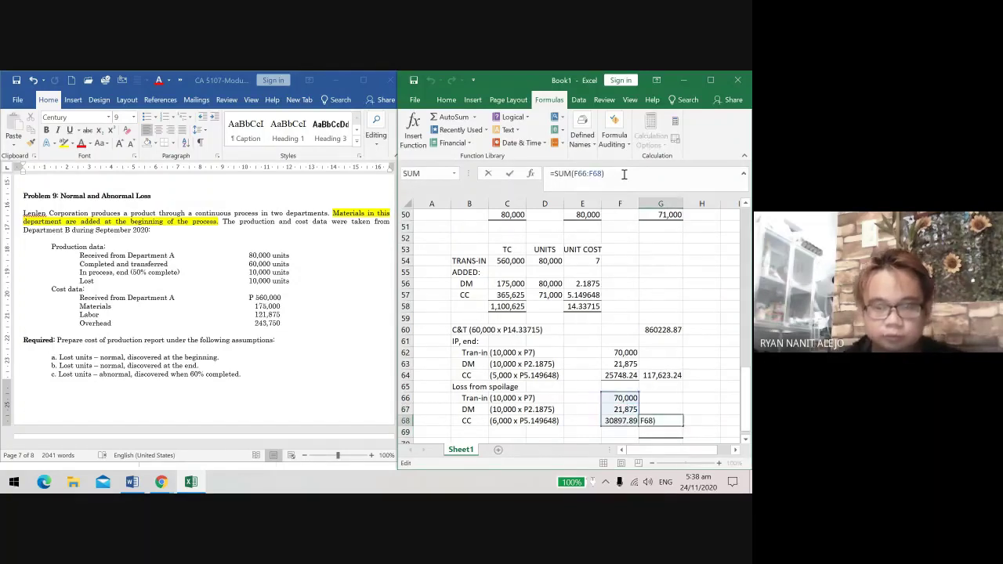
key("Return")
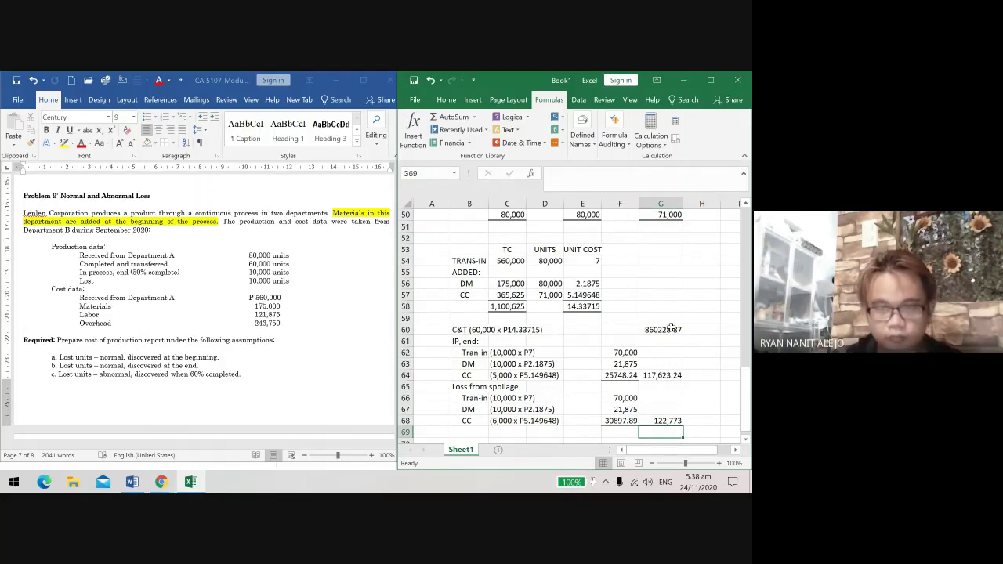
left_click(620, 409)
Step: Compute the total costs accounted for in G69 with =G60+G64+G68
scroll(679, 402, "down", 1)
left_click(679, 400)
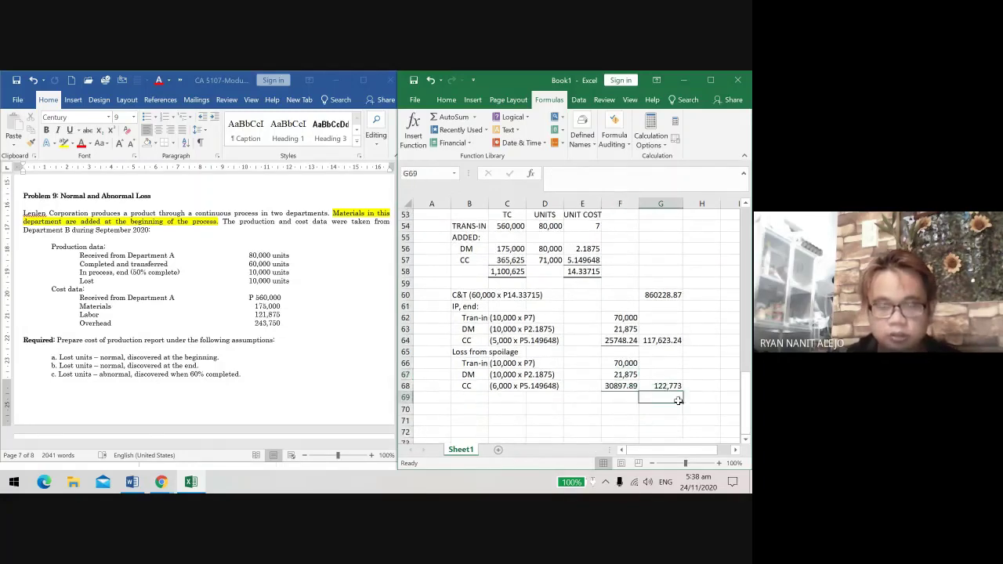
type("=")
left_click(650, 295)
type("+")
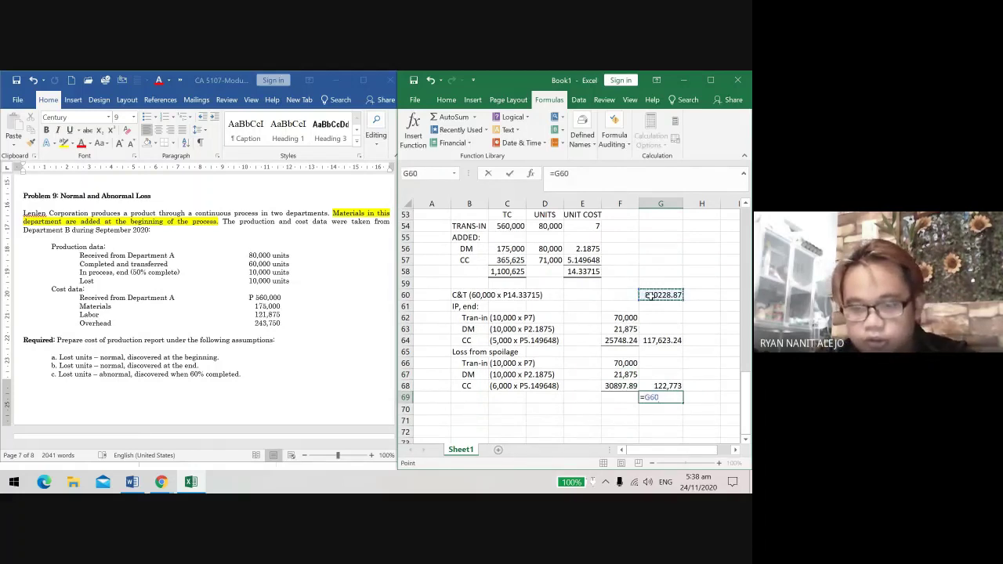
left_click(660, 340)
type("+")
left_click(653, 387)
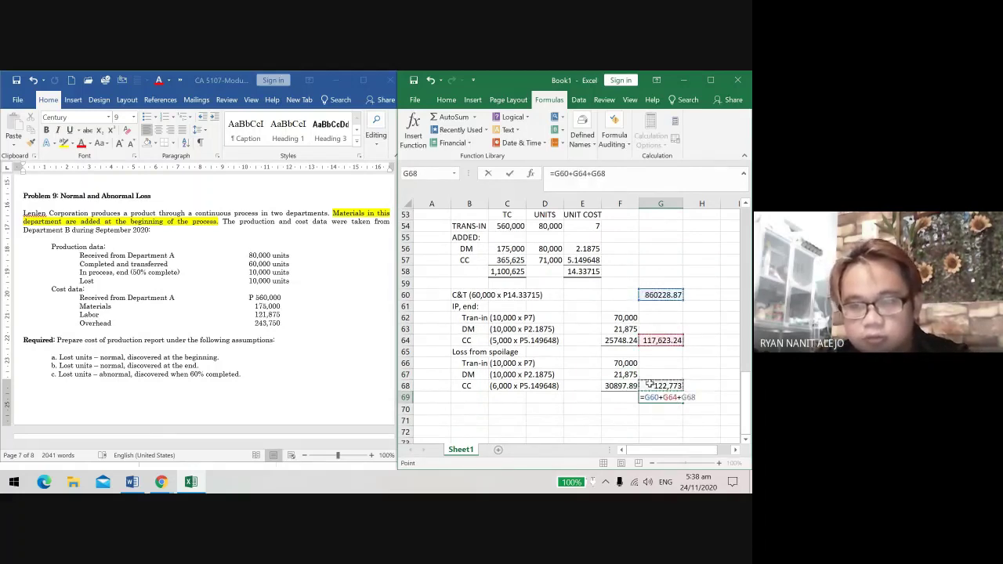
key("Return")
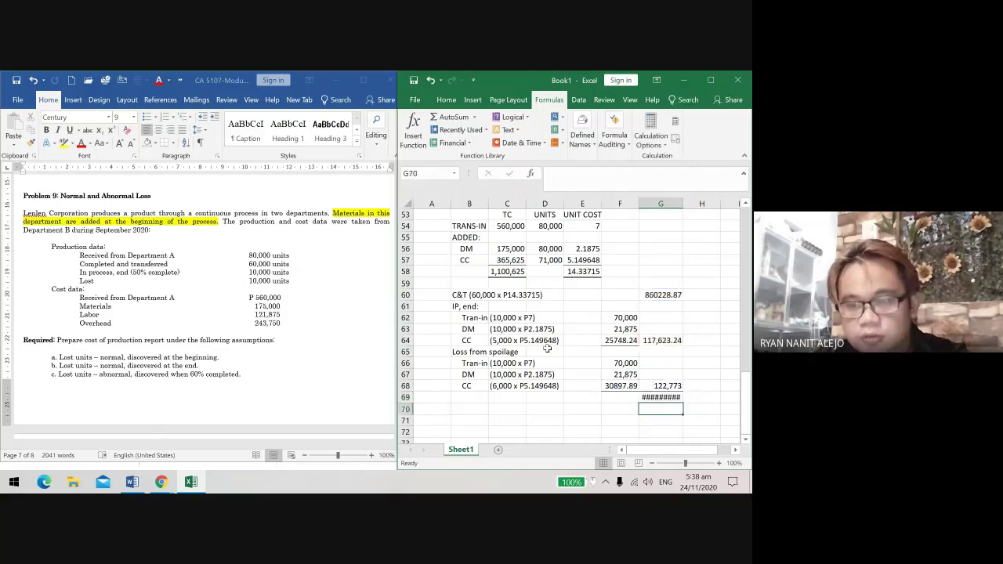
Step: Reduce the font size of G69 to 10 and highlight the totals in G69 and C58 yellow
left_click(674, 397)
left_click(446, 100)
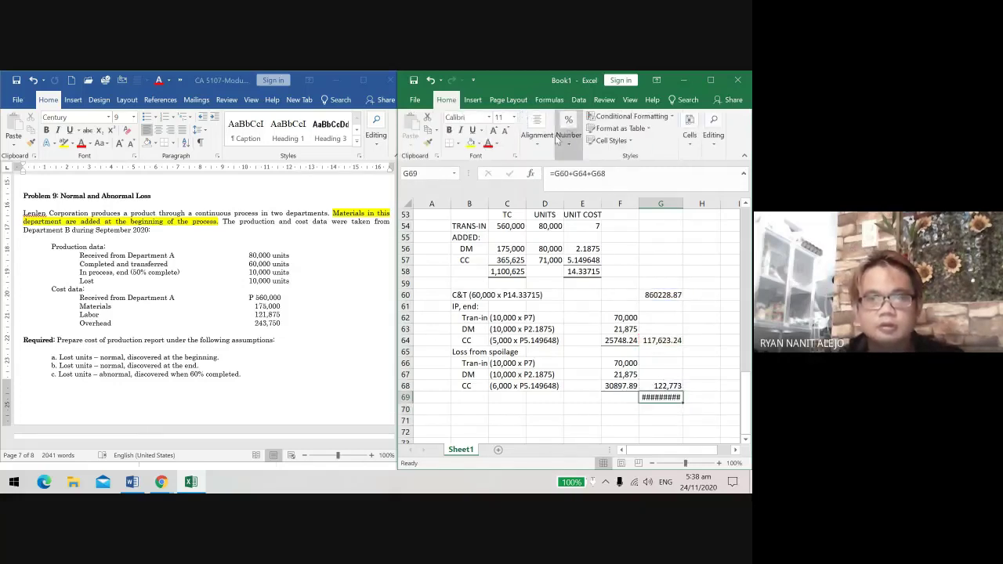
left_click(505, 130)
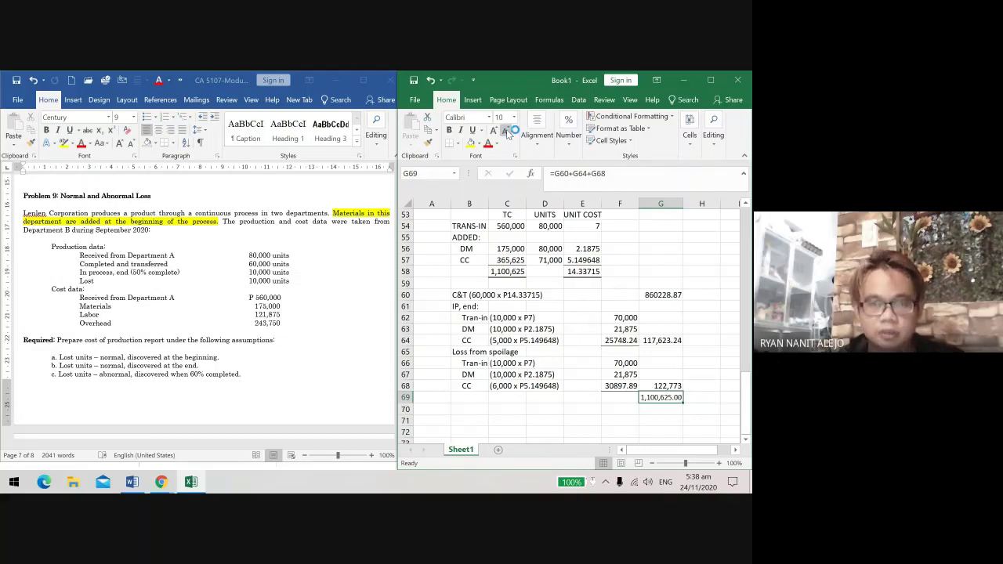
left_click(511, 271, "ctrl")
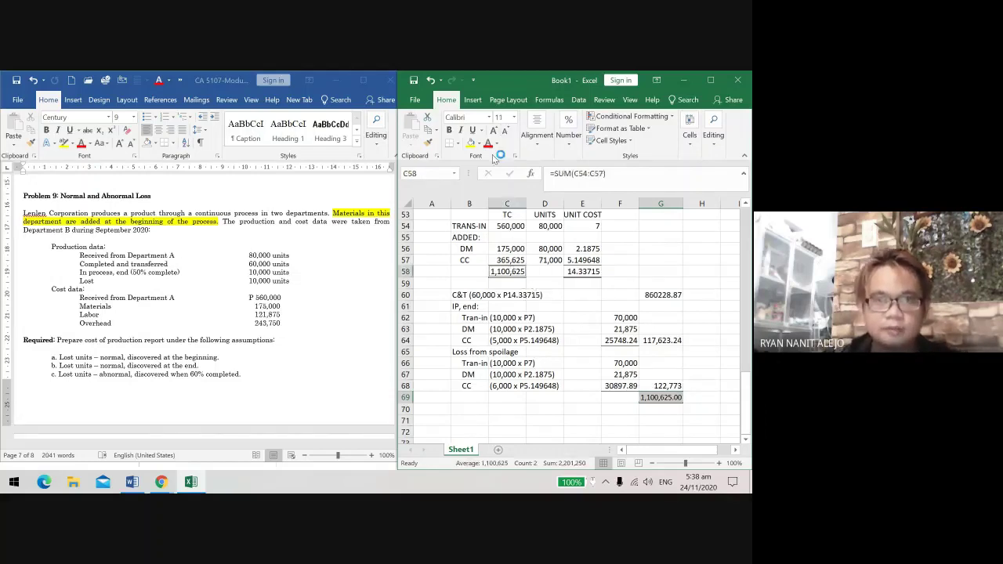
left_click(470, 143)
Step: Enter the label "D)" in A70 to start the section for the next assumption
left_click(439, 409)
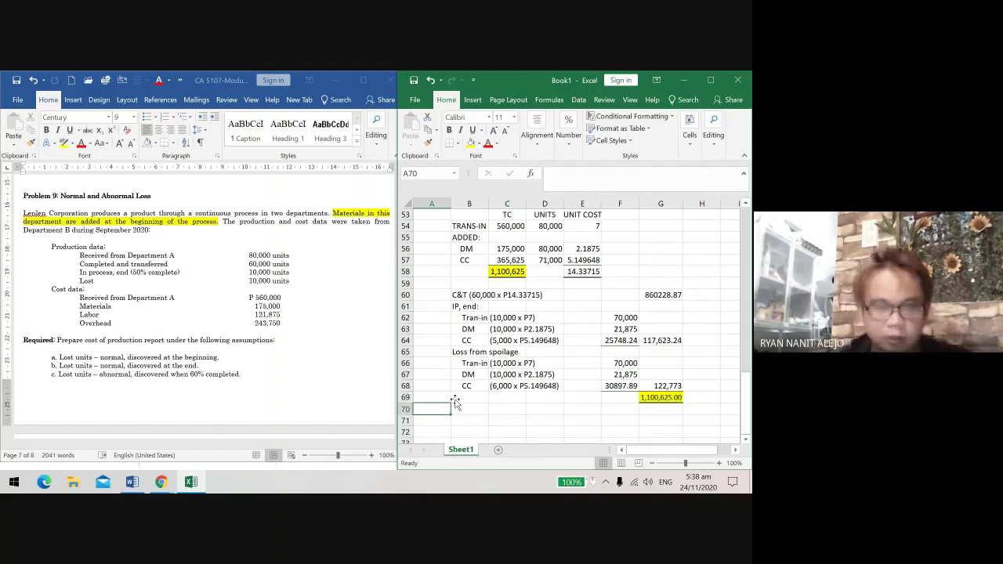
scroll(458, 396, "up", 4)
scroll(470, 391, "down", 5)
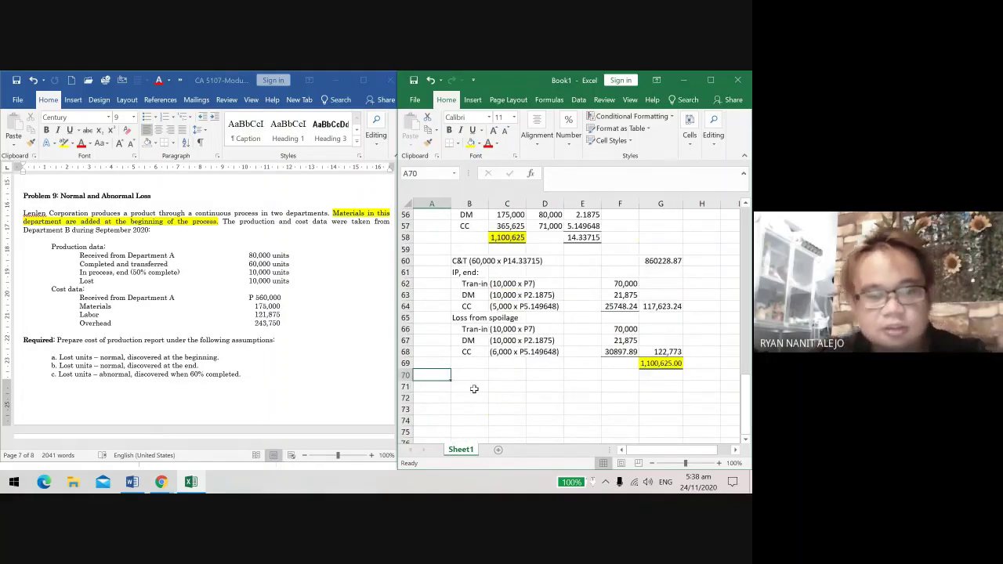
type("D")
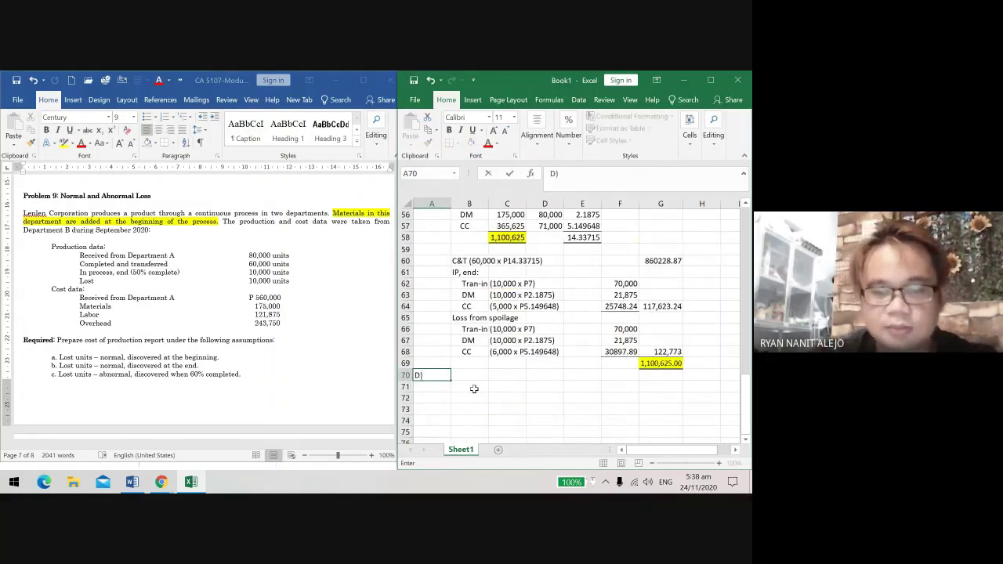
left_click(474, 389)
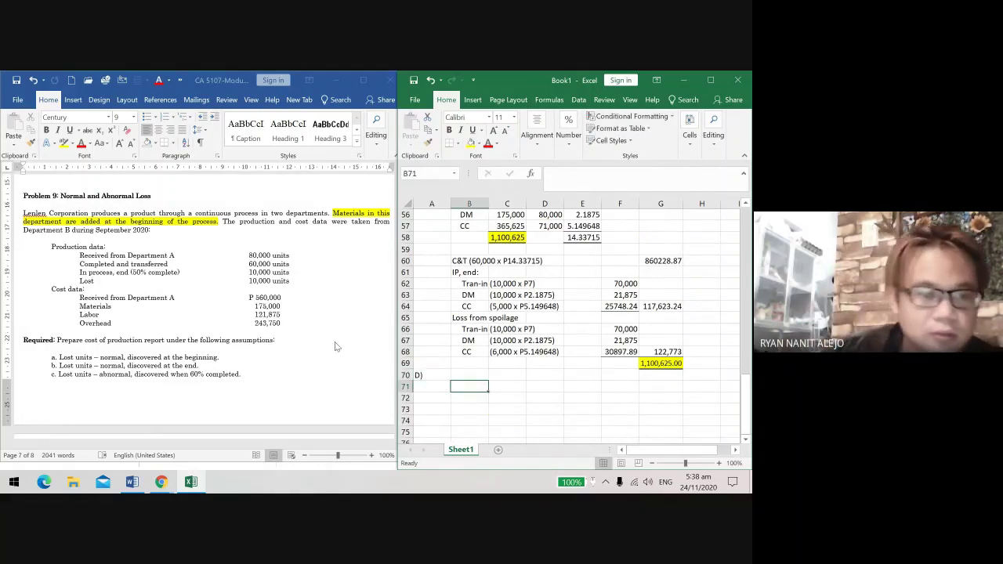
Step: Read assumption d on the abnormal lost units in the Word problem document
scroll(129, 381, "down", 2)
scroll(132, 375, "down", 2)
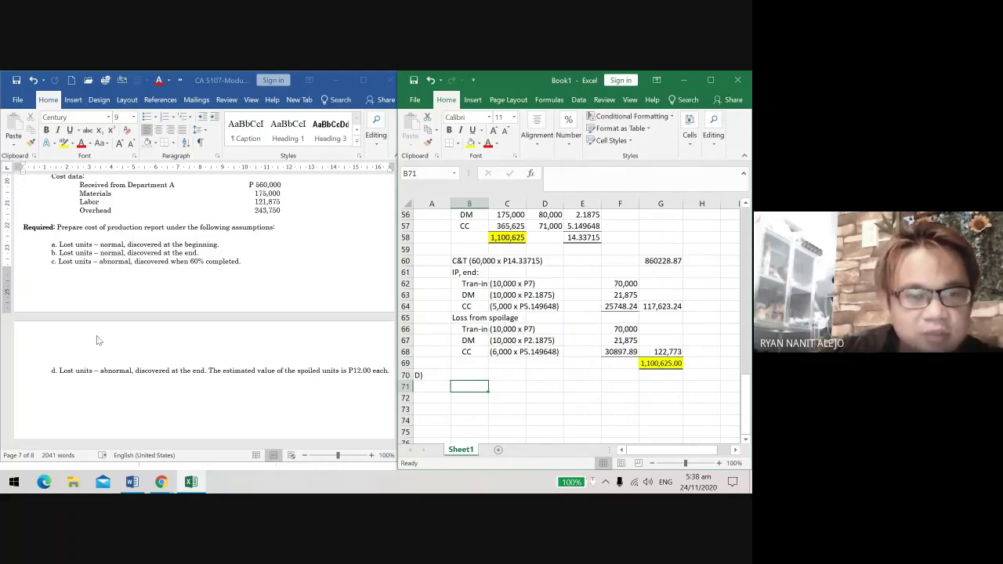
Step: Copy assumption B's equivalent-units table in B24:G29 and paste it at B71 under the D) label
scroll(537, 354, "up", 2)
scroll(537, 354, "up", 5)
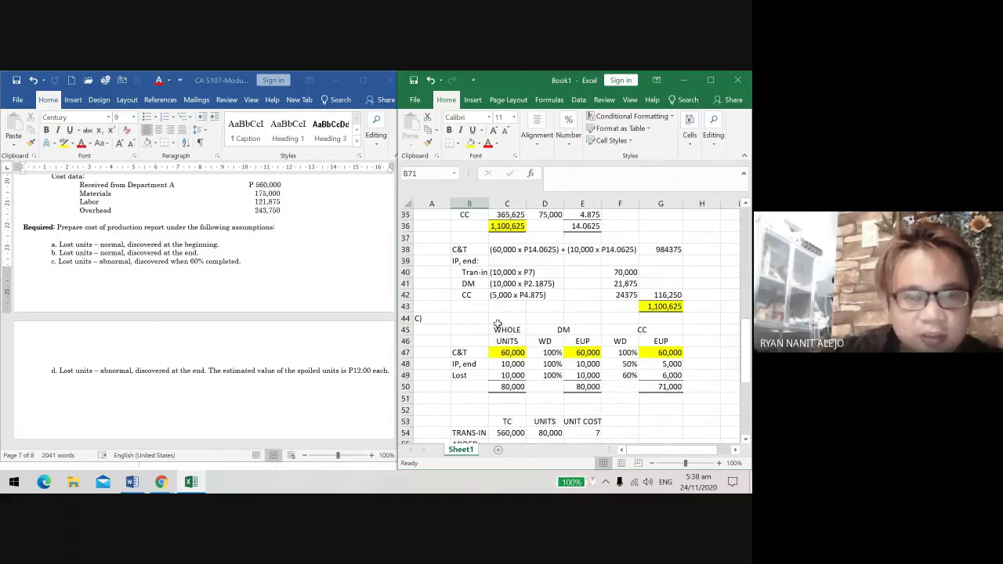
scroll(499, 319, "up", 2)
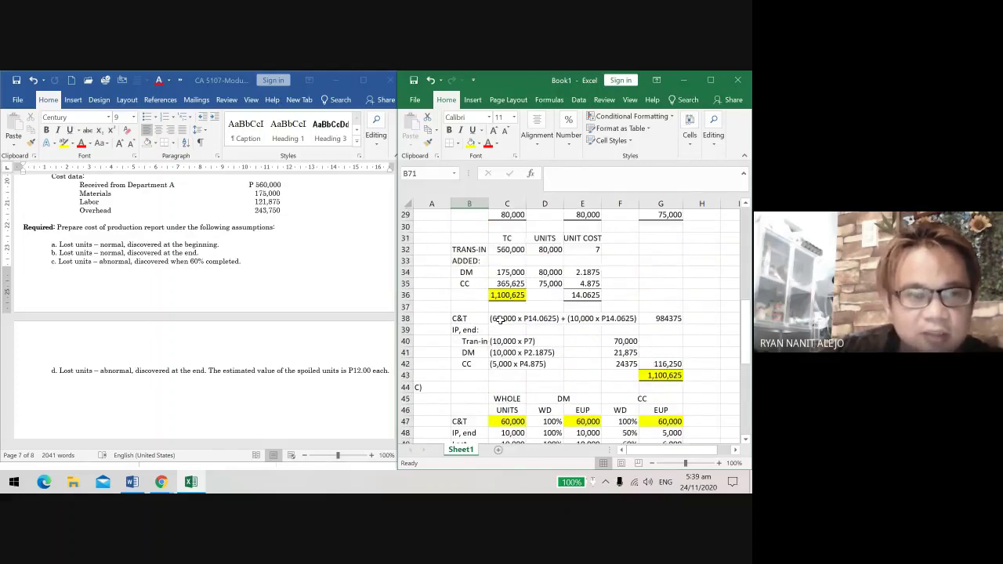
scroll(499, 319, "up", 2)
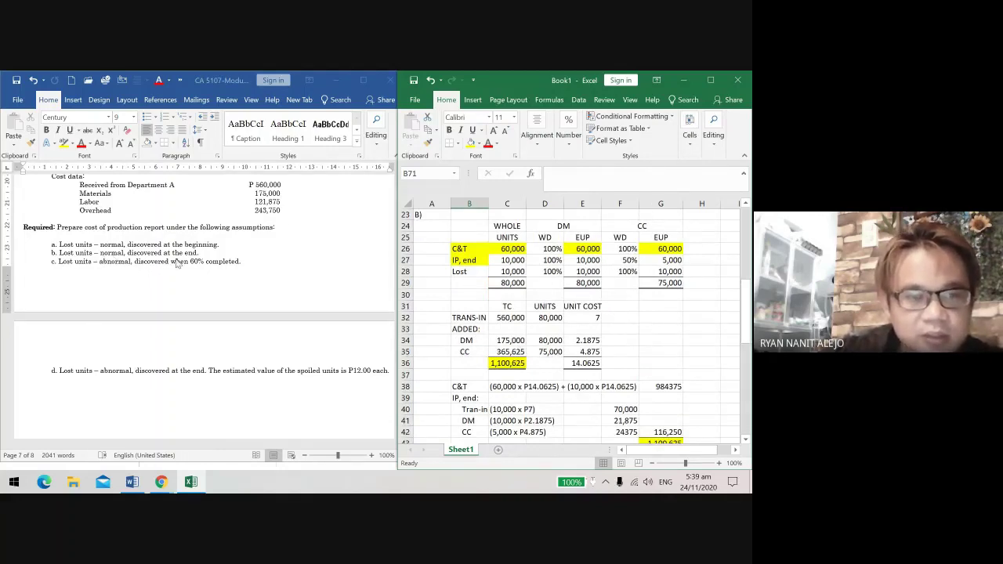
scroll(474, 278, "up", 2)
scroll(473, 278, "down", 1)
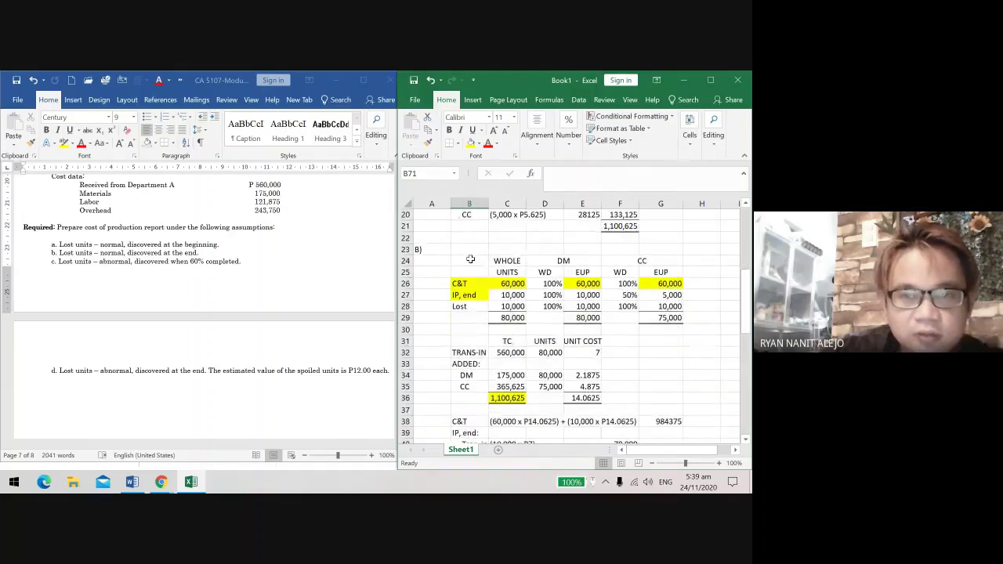
left_click_drag(469, 261, 654, 317)
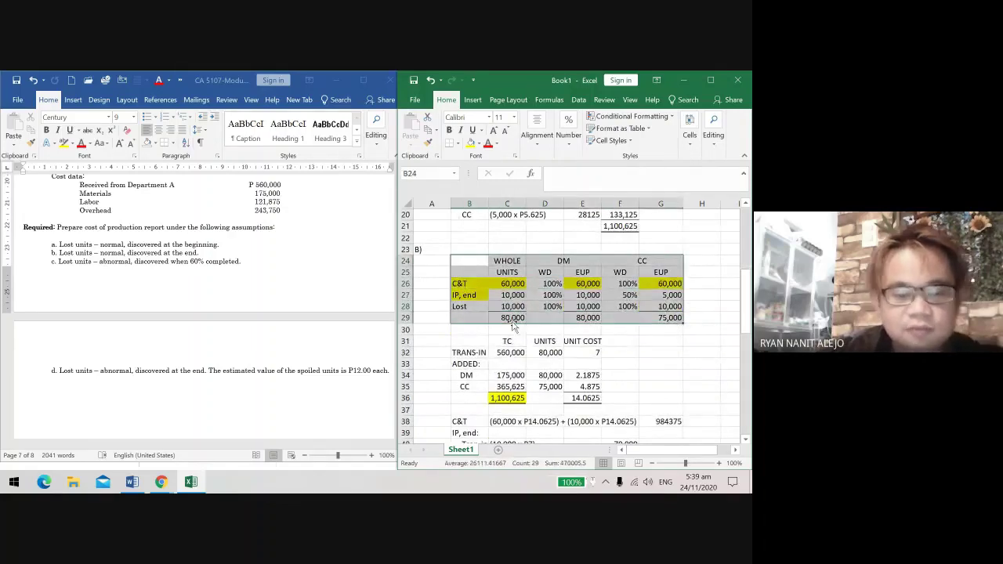
key("ctrl+c")
scroll(486, 345, "down", 14)
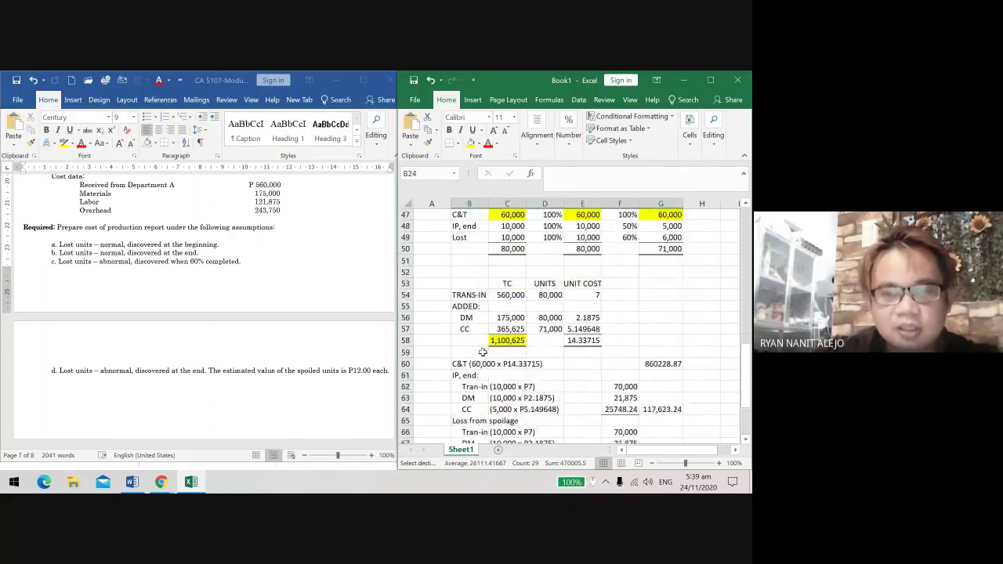
left_click(465, 317)
key("ctrl+v")
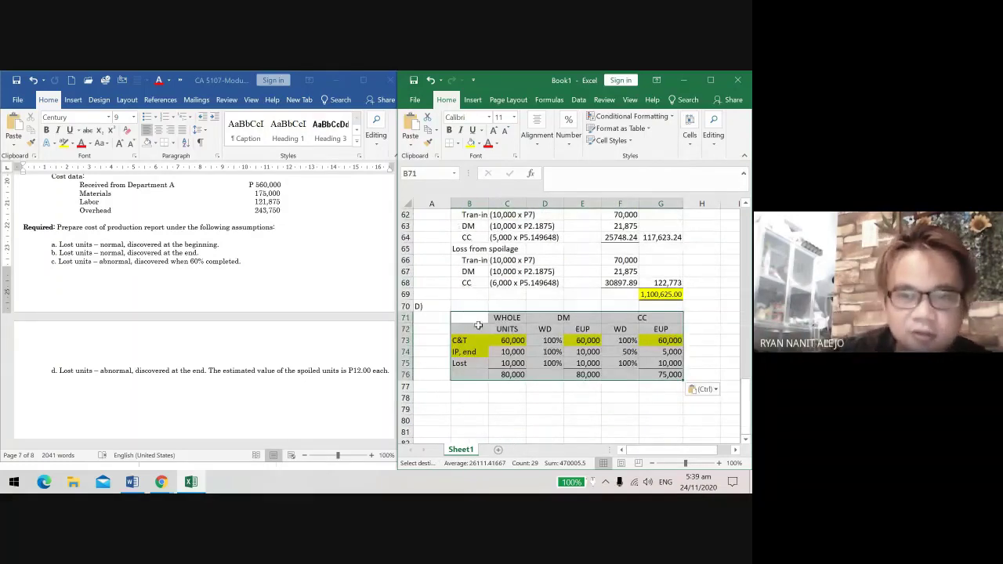
Step: Remove the yellow fill from B72:G74 in the assumption D equivalent-units table
left_click(478, 331)
left_click_drag(478, 330, 676, 354)
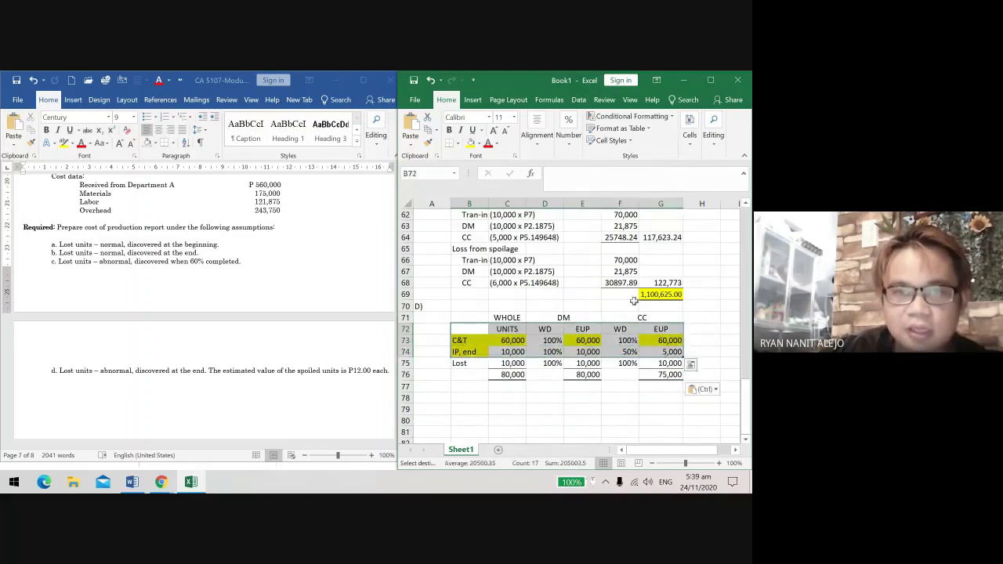
left_click(479, 144)
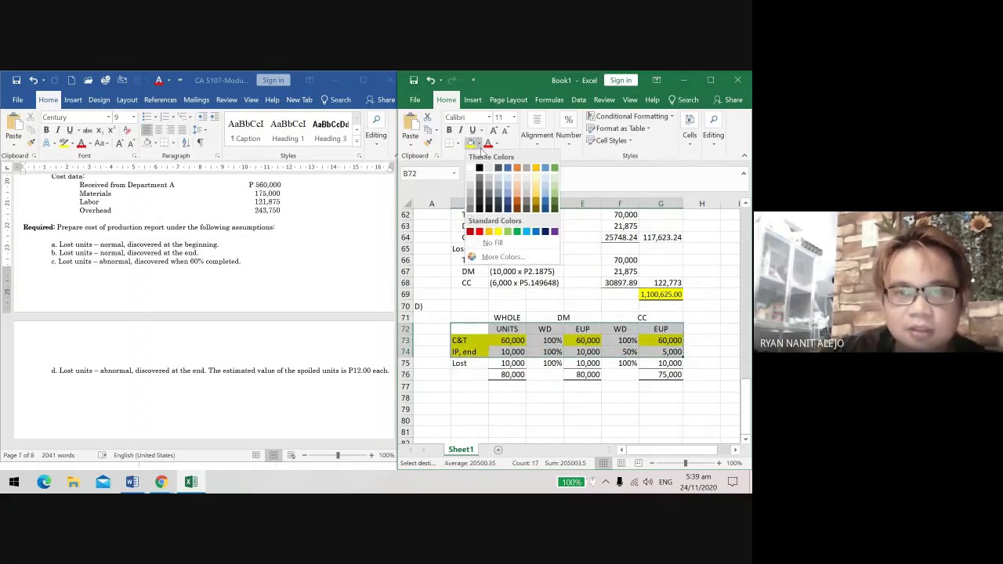
left_click(489, 307)
Step: Copy assumption B's unit cost table in B31:E36 and paste it at B78 in the assumption D section
left_click(476, 397)
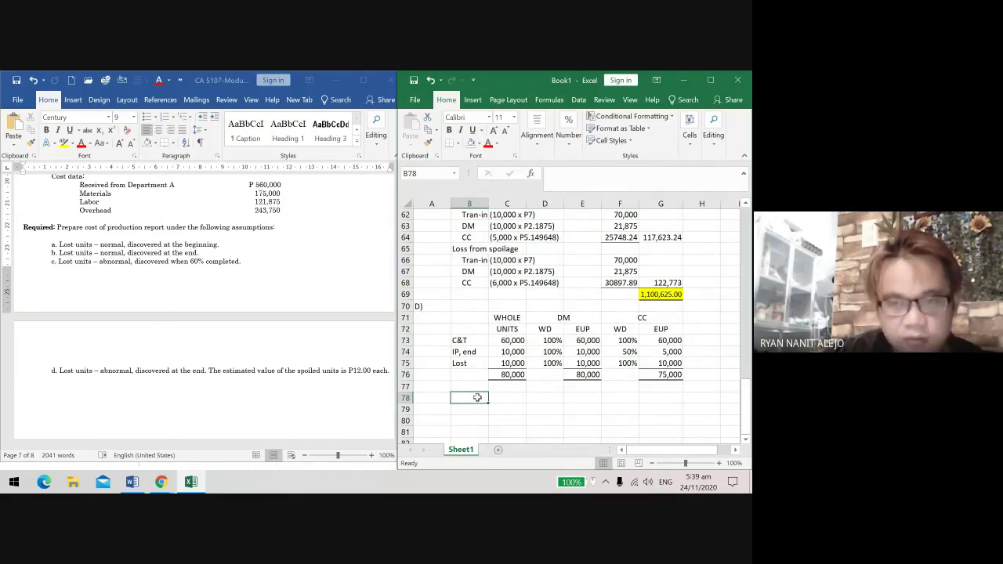
scroll(477, 397, "up", 9)
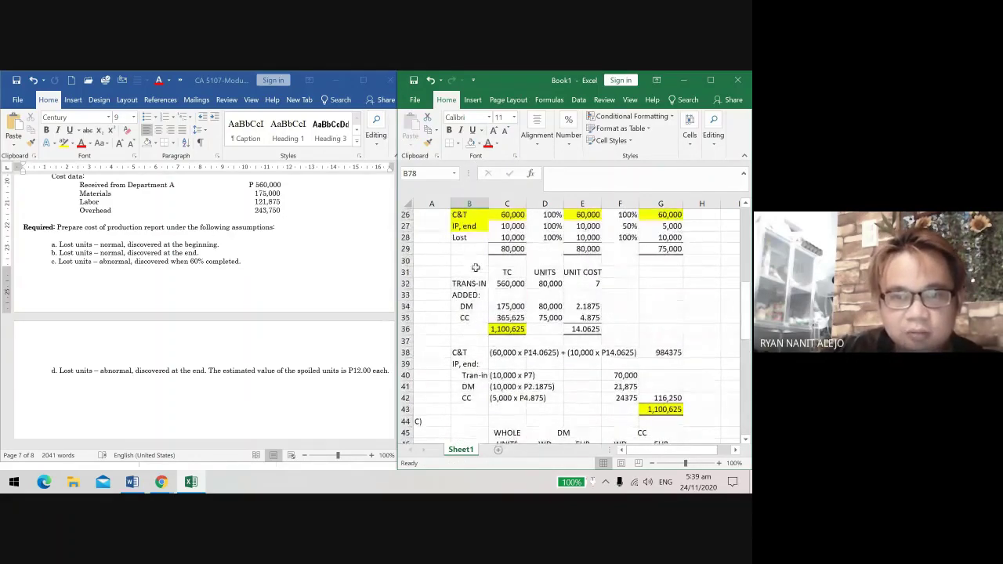
left_click_drag(469, 272, 596, 329)
key("ctrl+c")
scroll(457, 420, "down", 14)
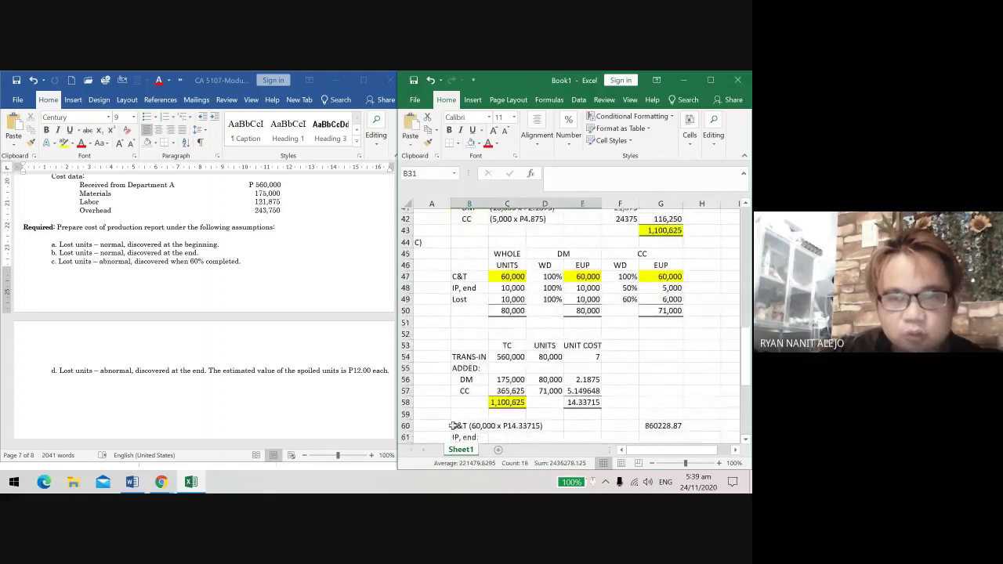
left_click(476, 331)
key("ctrl+v")
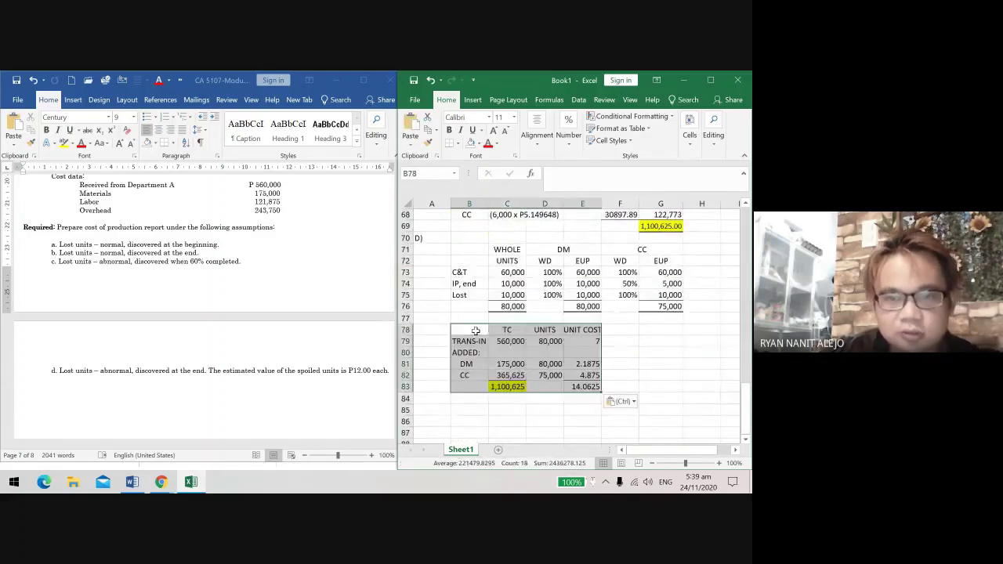
Step: Check the total costs, units and unit cost formulas in the assumption D unit cost table
left_click(509, 342)
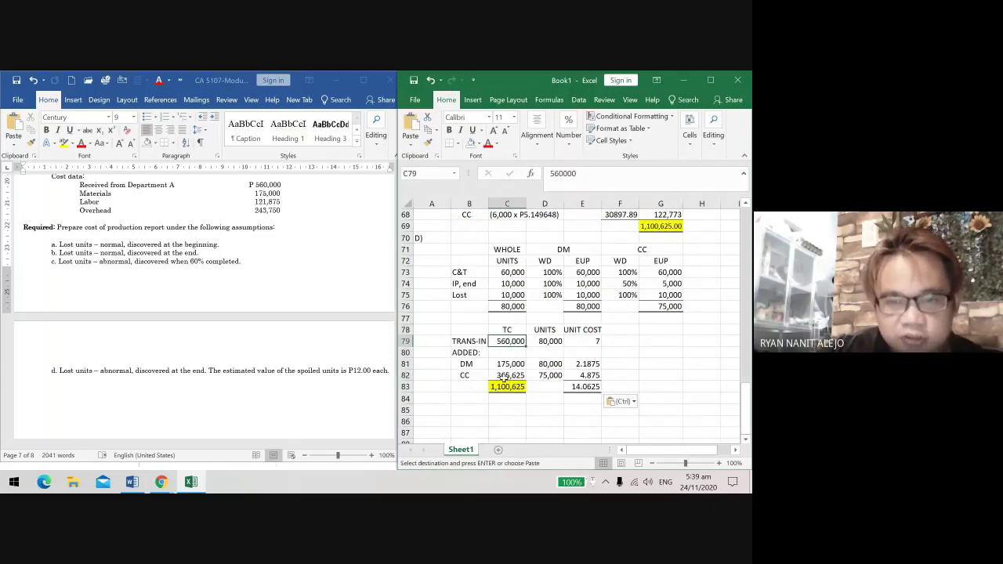
left_click(506, 376)
left_click(511, 386)
left_click(542, 342)
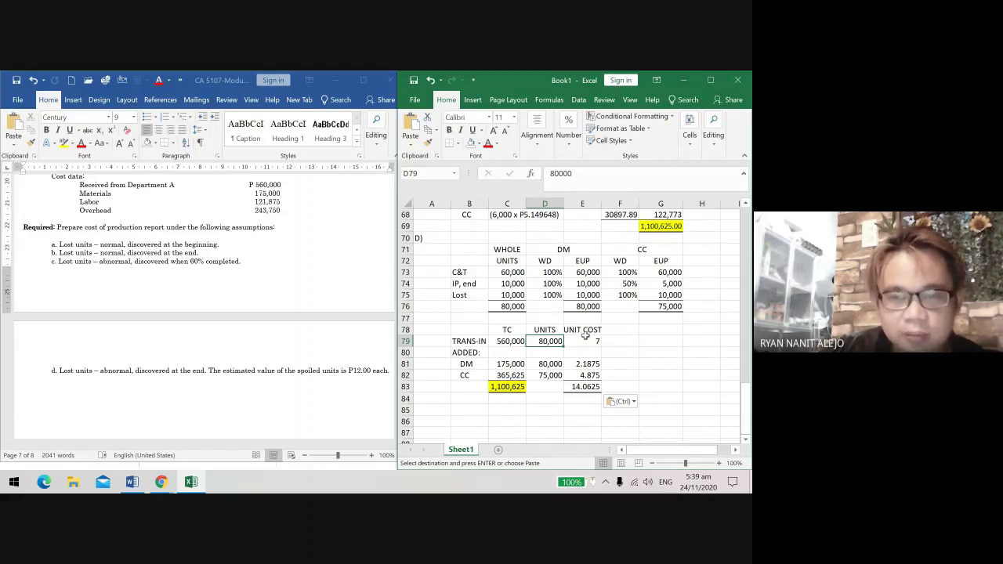
left_click(585, 339)
left_click(550, 364)
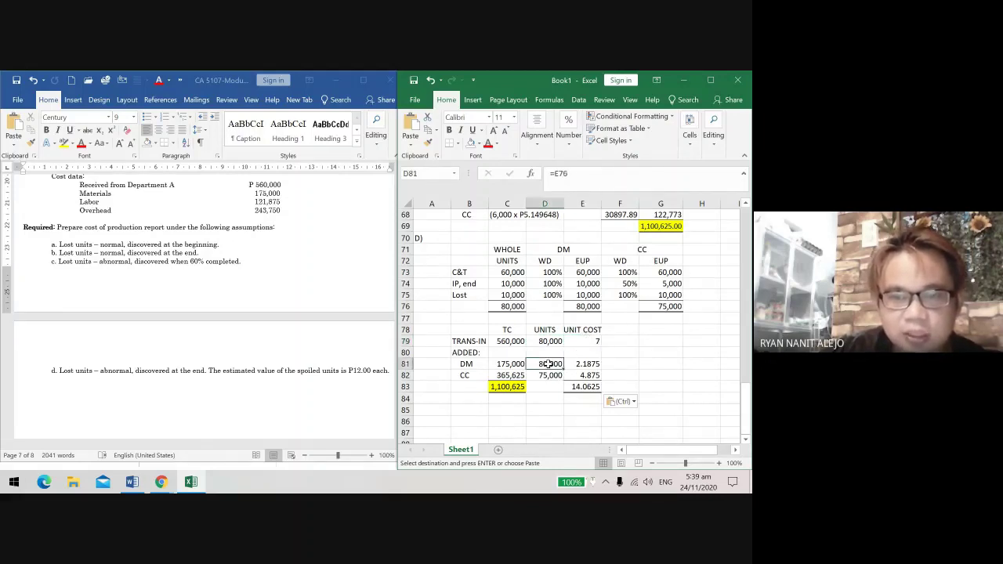
left_click(549, 376)
left_click(591, 376)
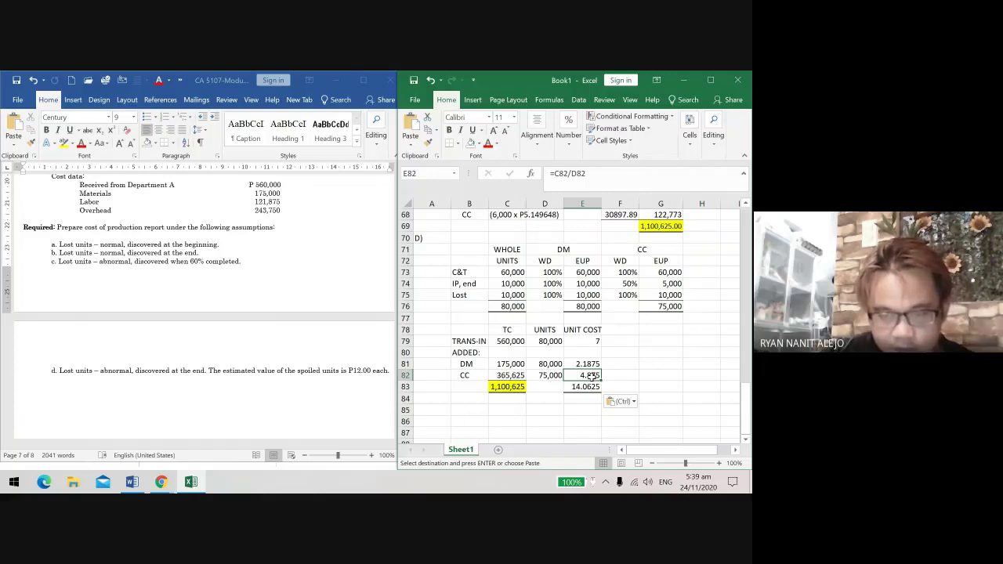
Step: Copy assumption C's cost distribution labels in B60:B68 and paste them at B85 in the assumption D section
left_click(461, 411)
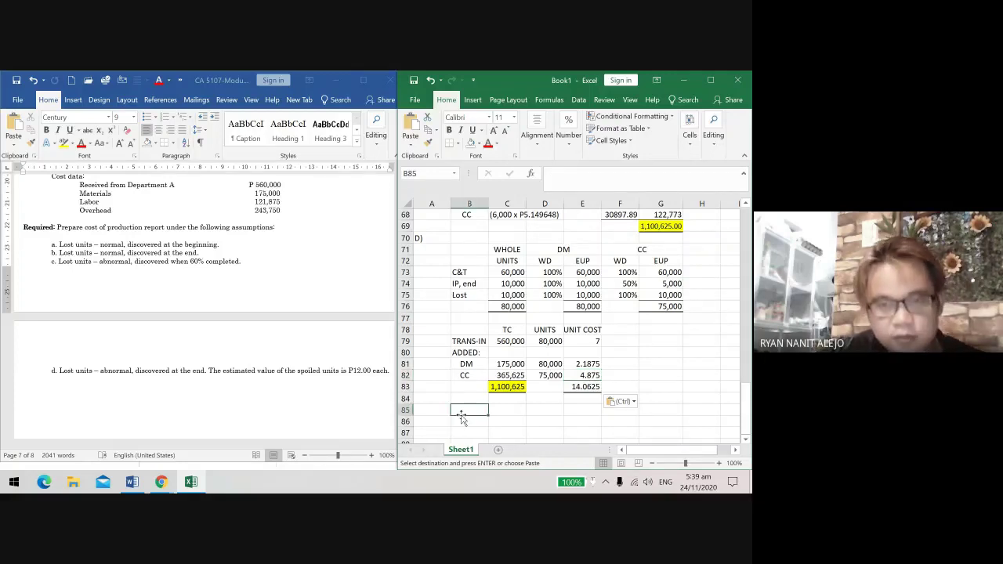
scroll(496, 343, "up", 3)
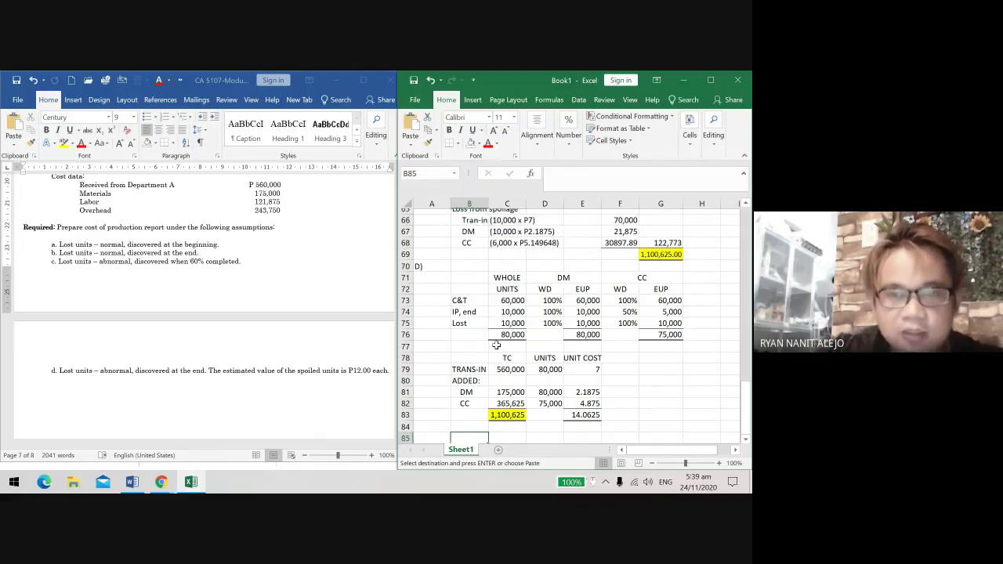
left_click_drag(457, 226, 468, 309)
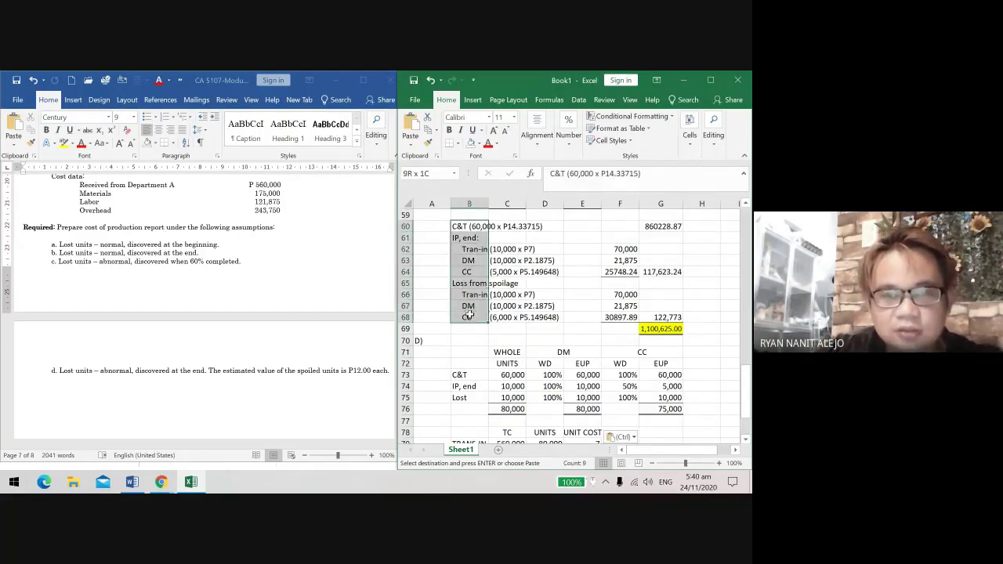
scroll(459, 404, "down", 4)
left_click(462, 375)
key("ctrl+v")
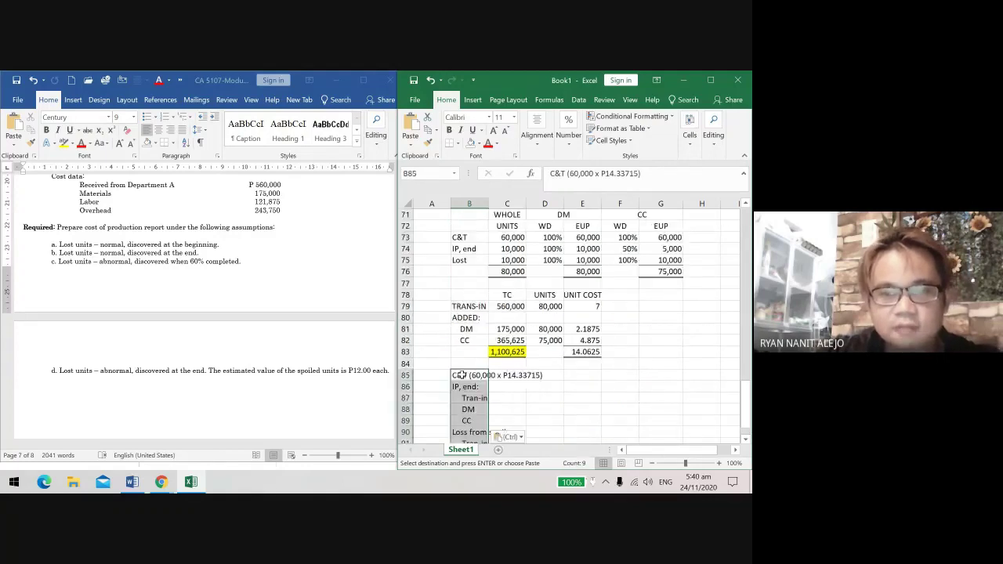
Step: Review the cost reports for assumptions B and C against the assumption D tables and pasted labels
scroll(465, 285, "up", 2)
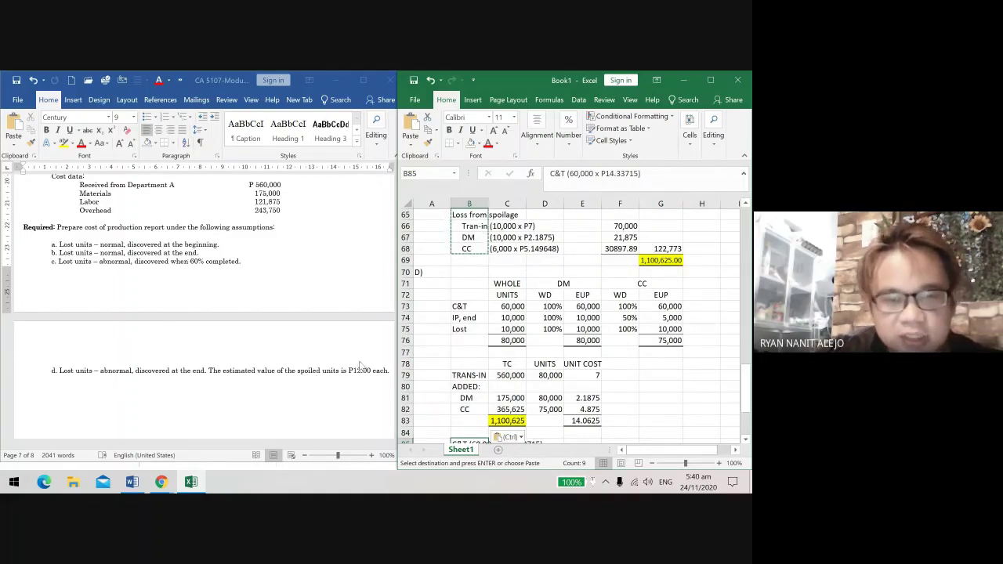
scroll(489, 329, "down", 4)
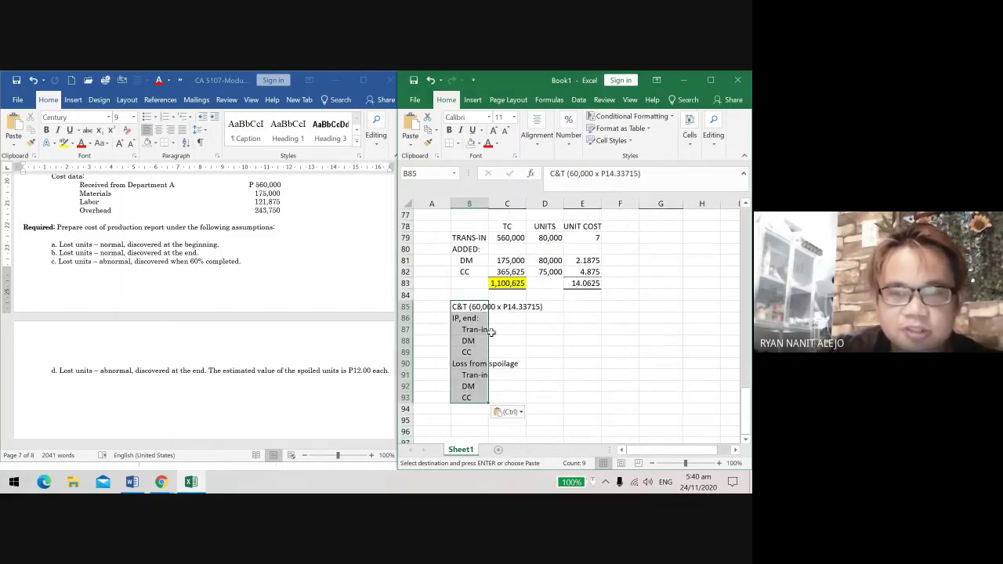
left_click(591, 306)
left_click(471, 307)
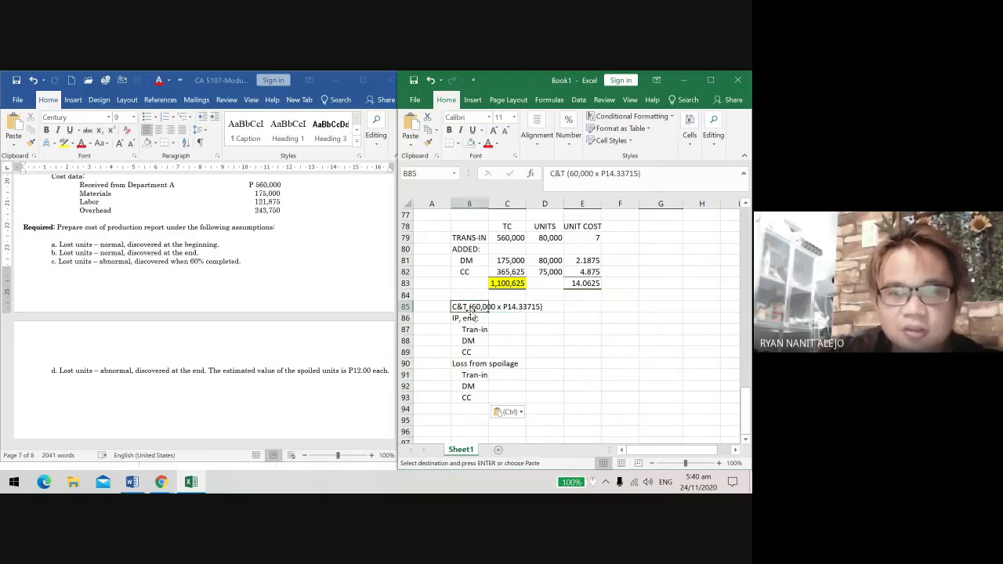
scroll(471, 311, "up", 1)
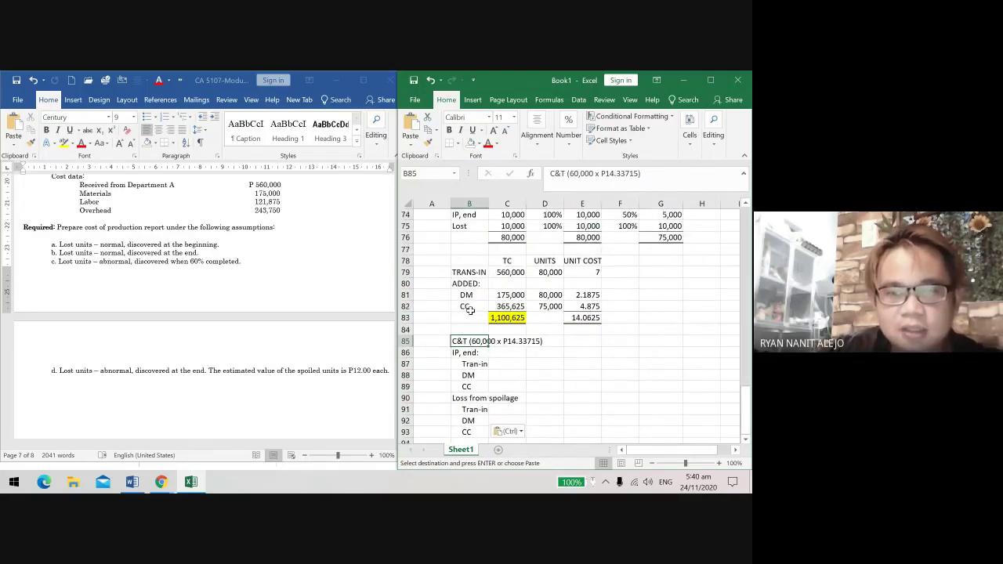
scroll(469, 310, "up", 1)
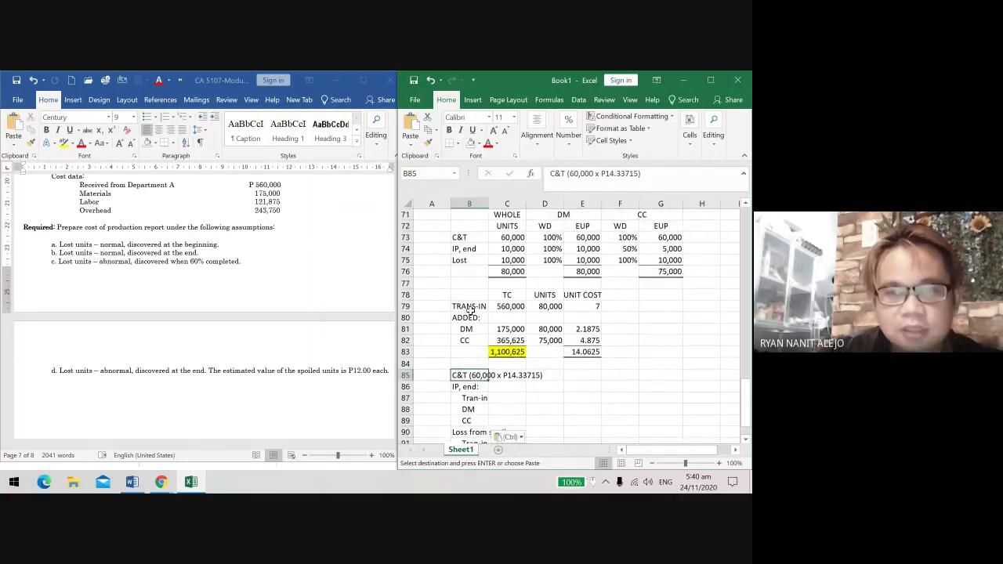
scroll(581, 348, "up", 6)
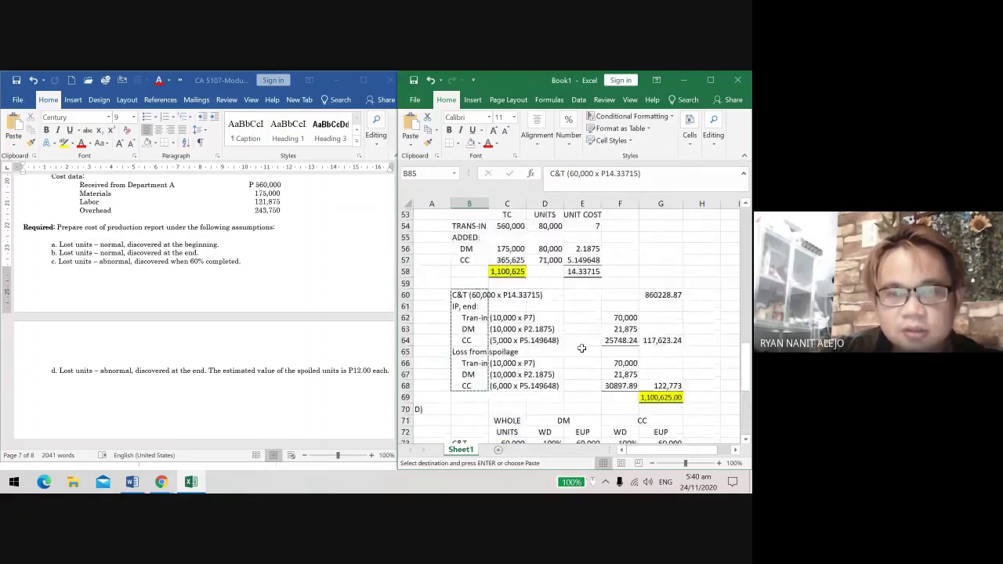
scroll(582, 348, "up", 5)
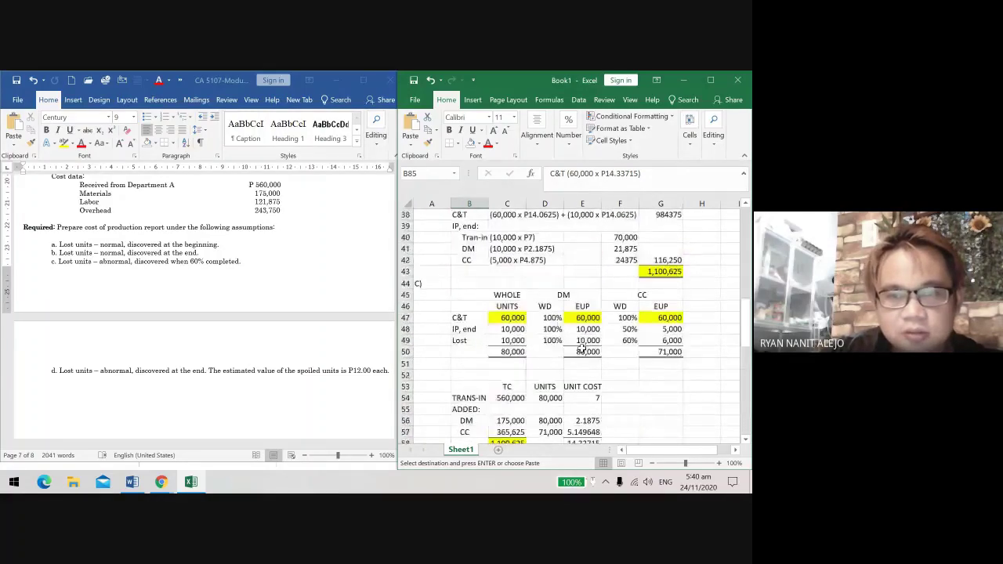
scroll(582, 348, "up", 1)
scroll(450, 349, "up", 1)
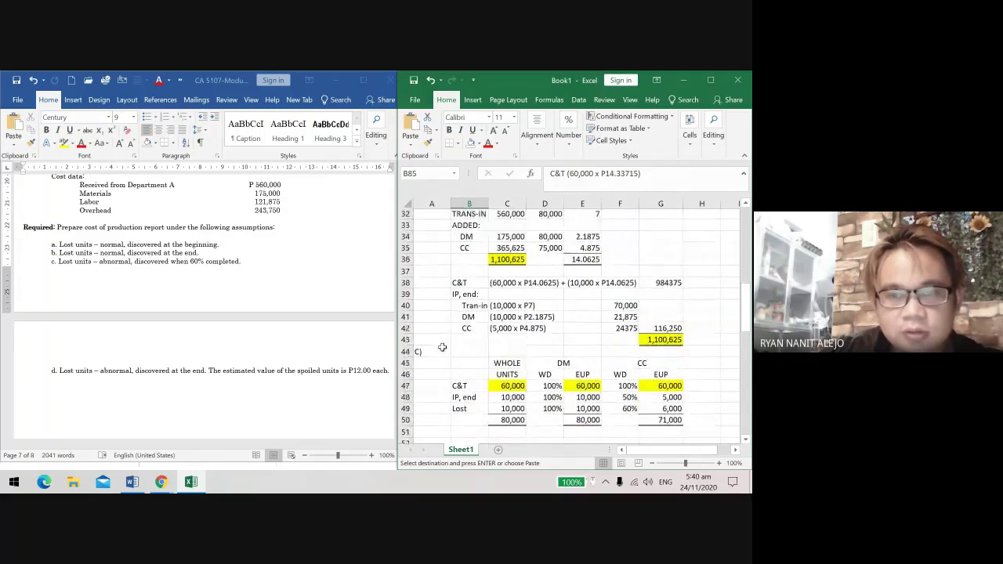
scroll(464, 328, "down", 15)
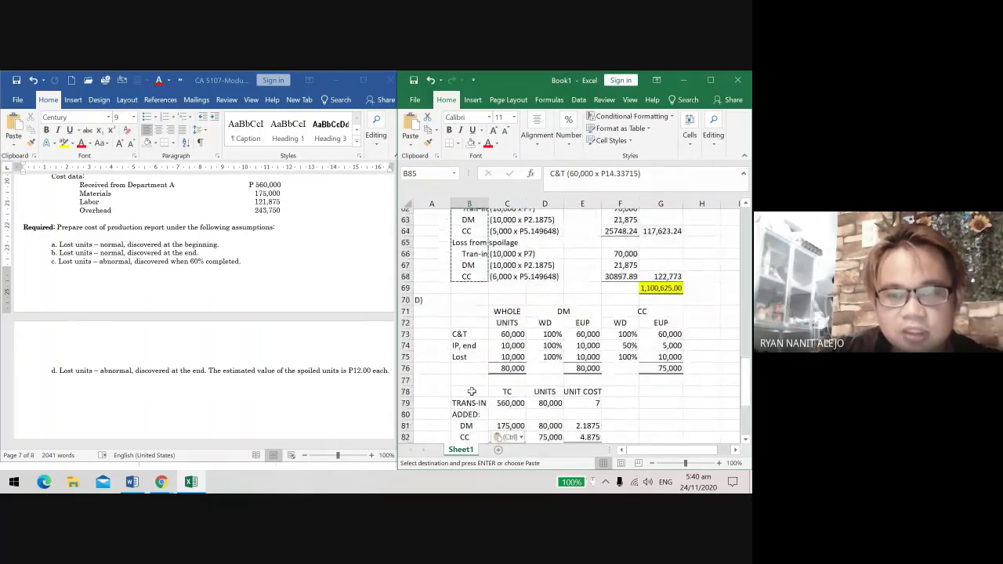
scroll(514, 330, "up", 2)
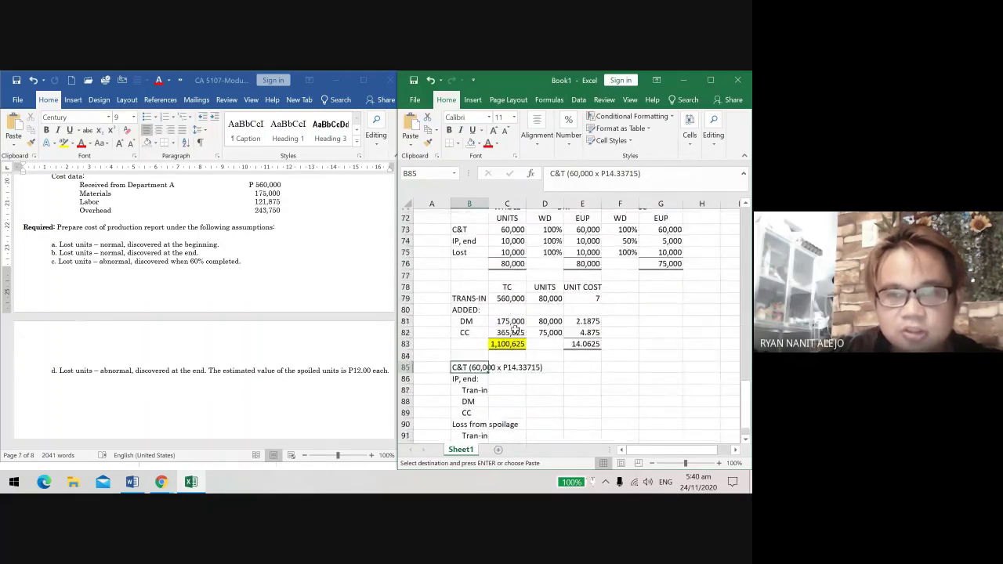
Step: Highlight the C&T whole units and the DM and CC equivalent units in C73, E73 and G73 yellow
left_click(513, 237)
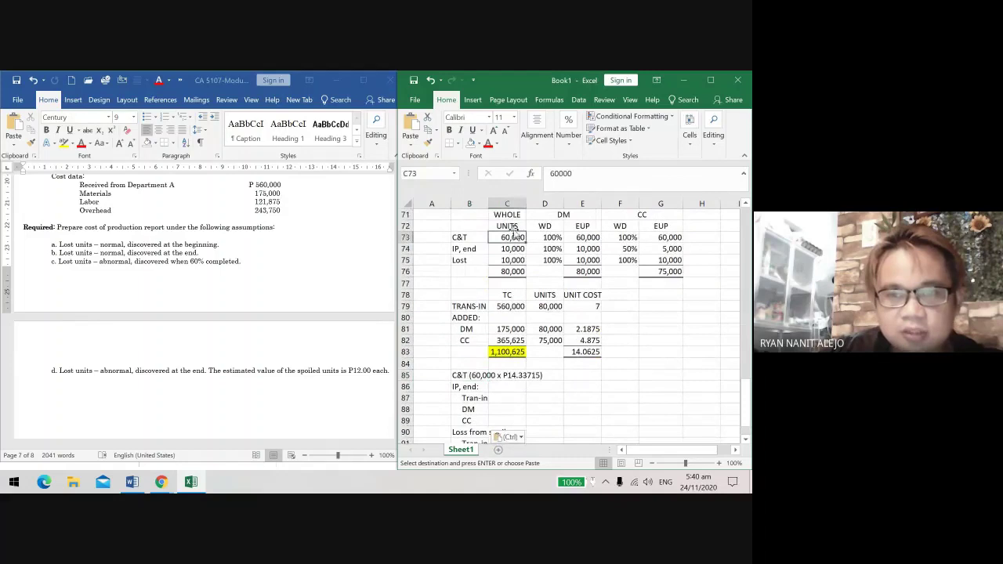
left_click(479, 143)
left_click(498, 233)
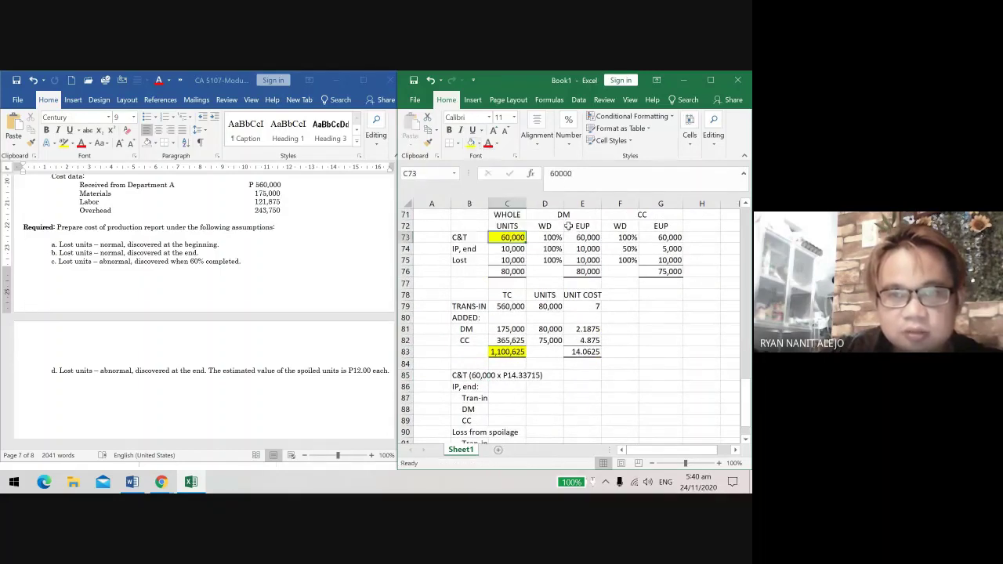
left_click(581, 238)
left_click(667, 238, "ctrl")
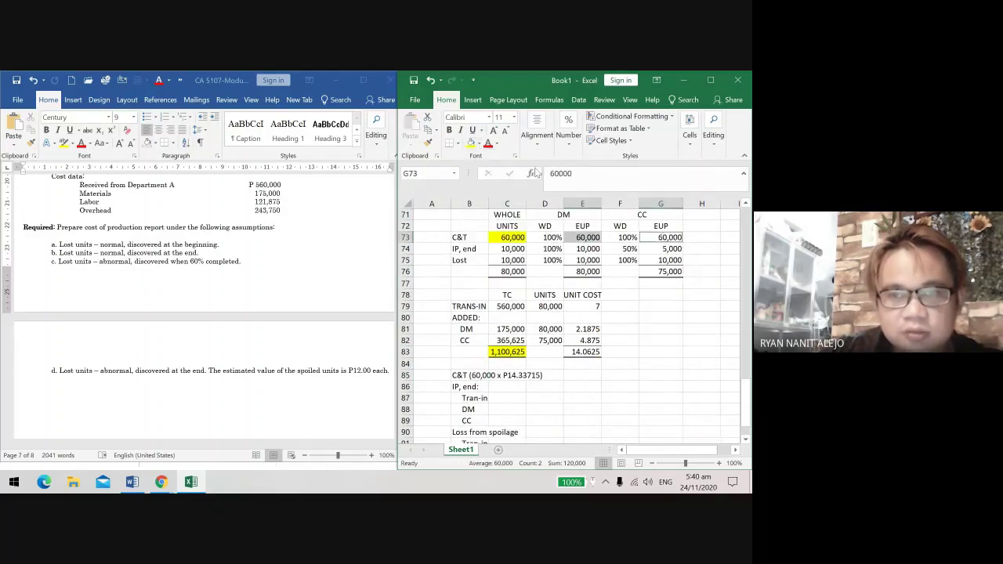
left_click(471, 142)
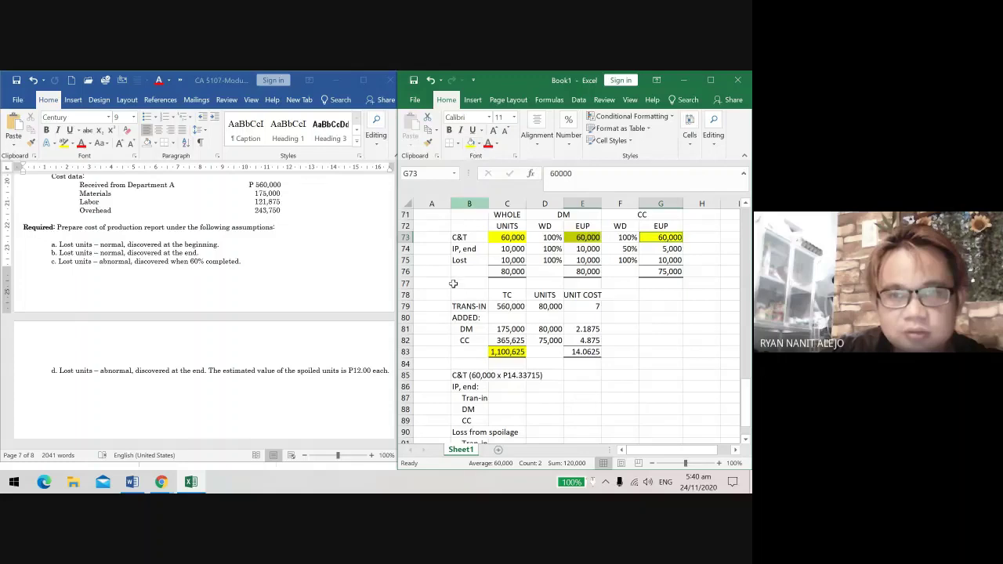
Step: Change the unit cost in assumption D's C&T label in B85 so it reads C&T (60,000 x P14.0625)
left_click(470, 376)
left_click(654, 178)
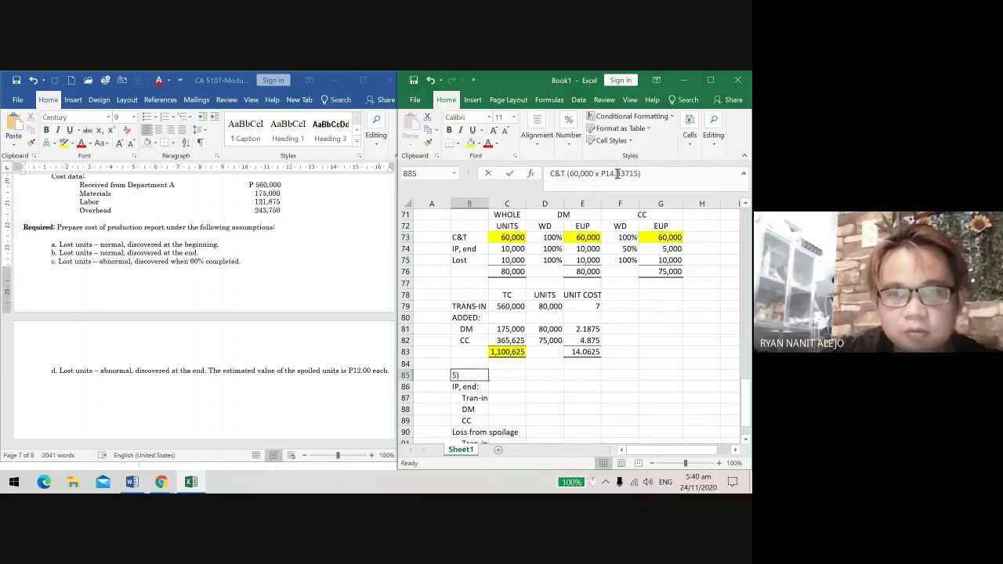
key("Delete")
key("Delete")
key("Delete")
key("Delete")
key("Delete")
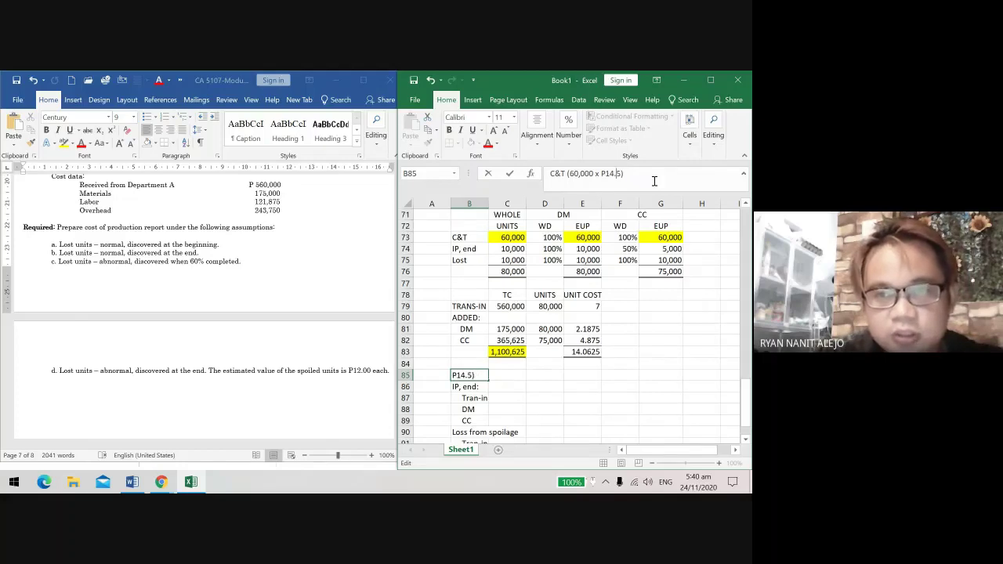
type("0")
type("625")
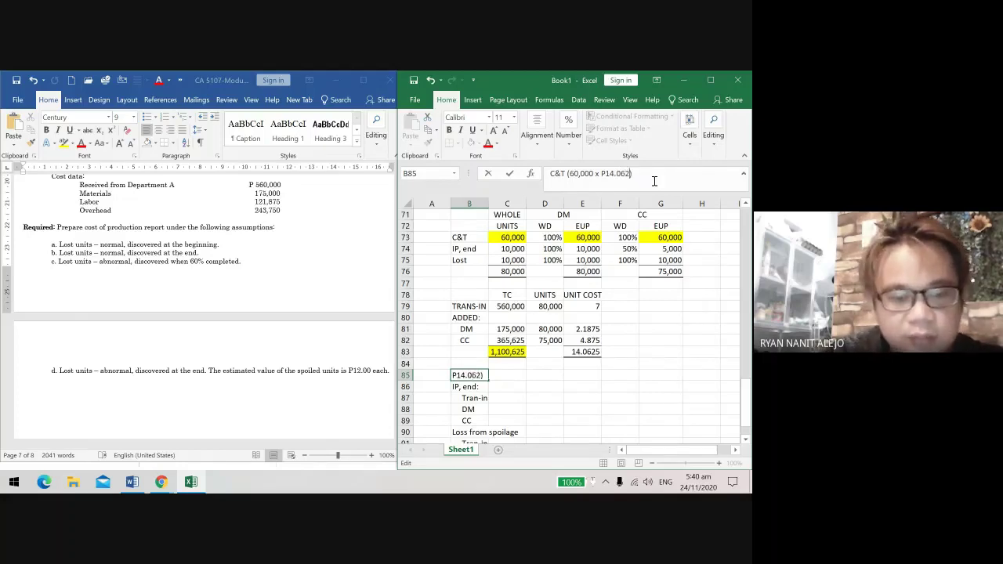
key("Return")
Step: Calculate the assumption D C&T cost in G85 with the formula =C73*E83
key("Up")
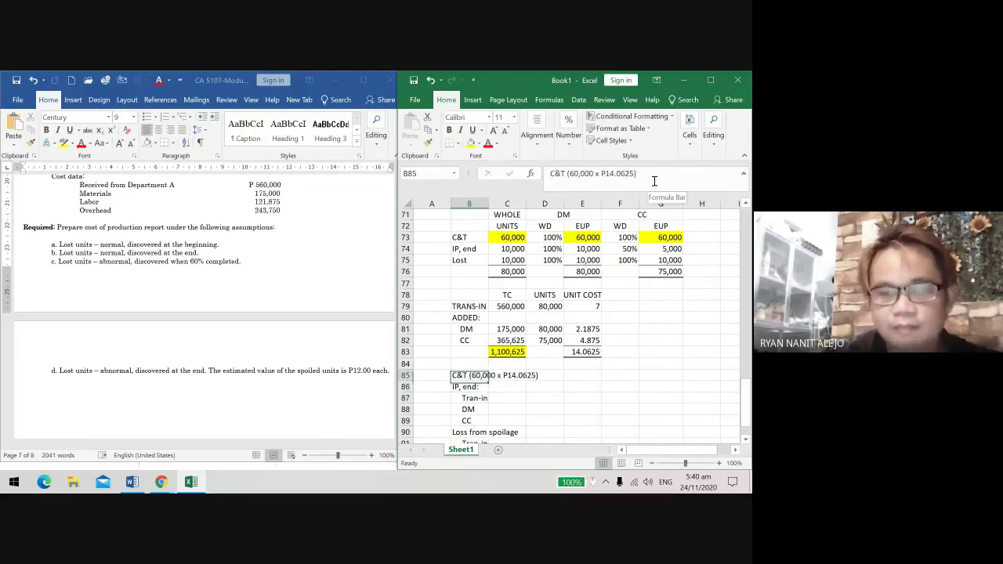
key("Right")
key("Right")
key("Right")
key("Right")
key("Right")
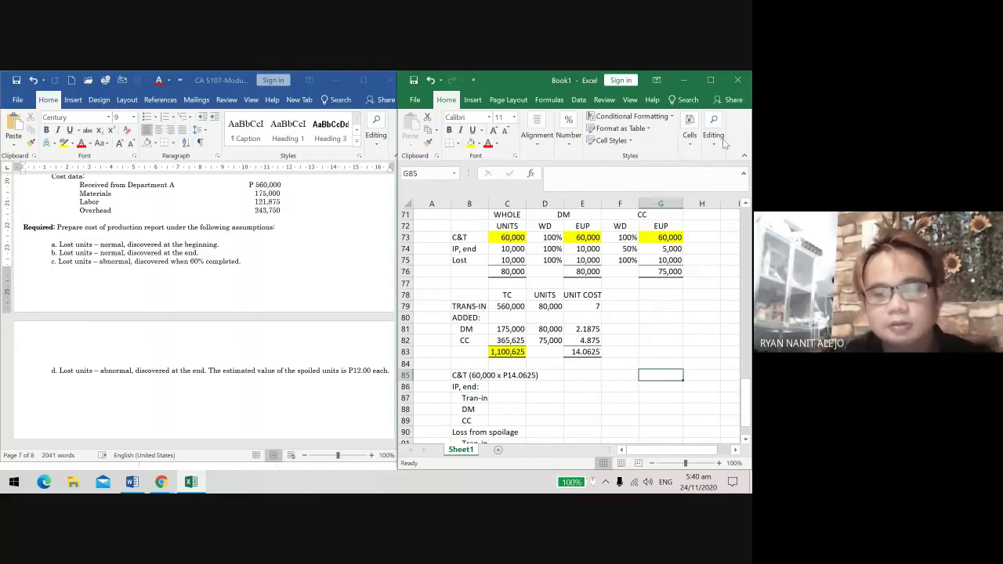
type("=")
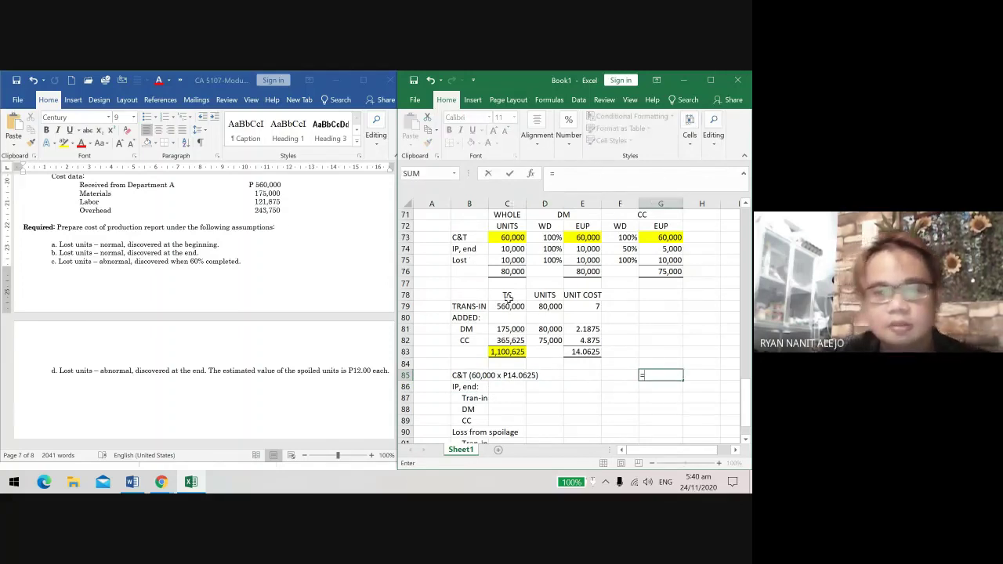
left_click(505, 236)
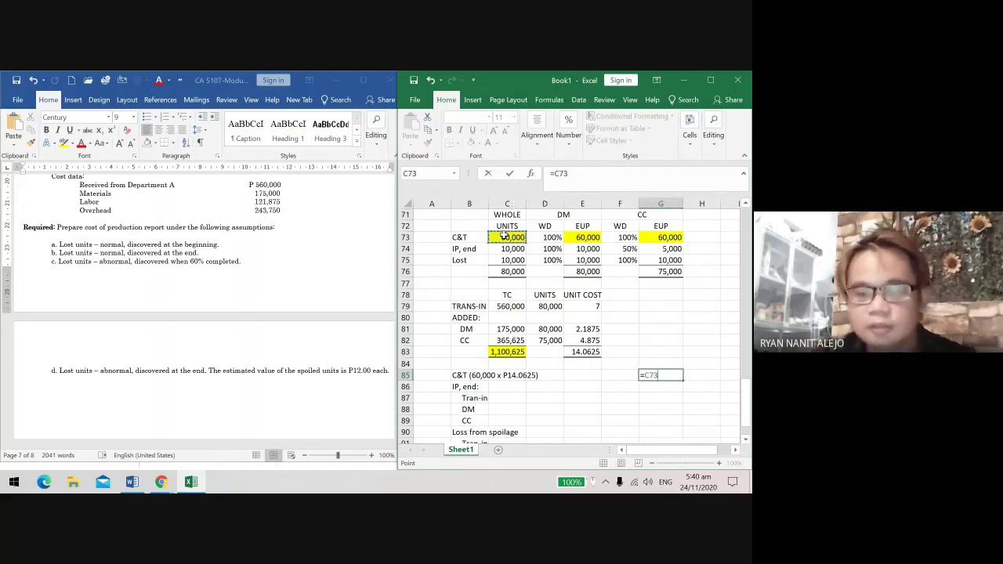
type("*")
left_click(571, 351)
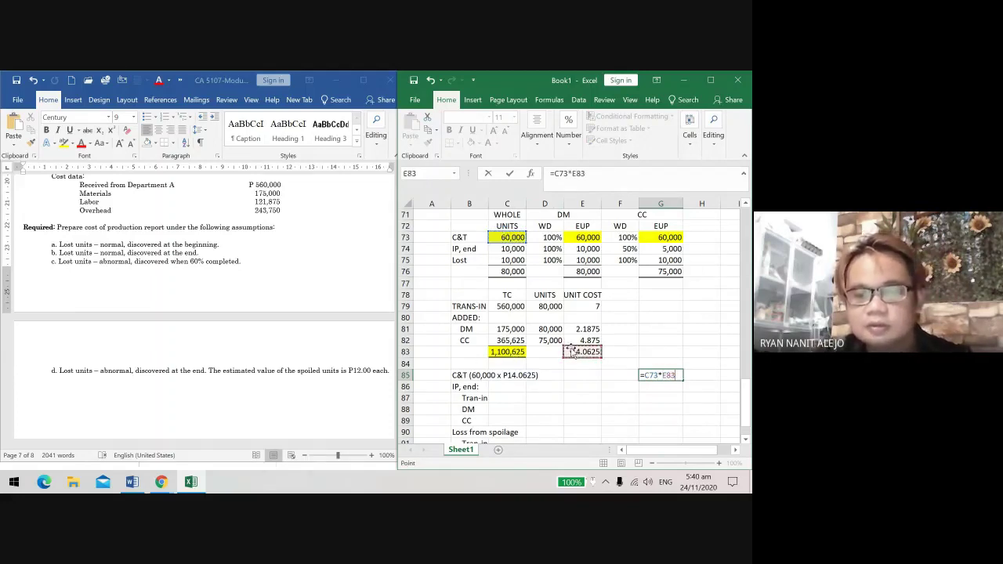
key("Return")
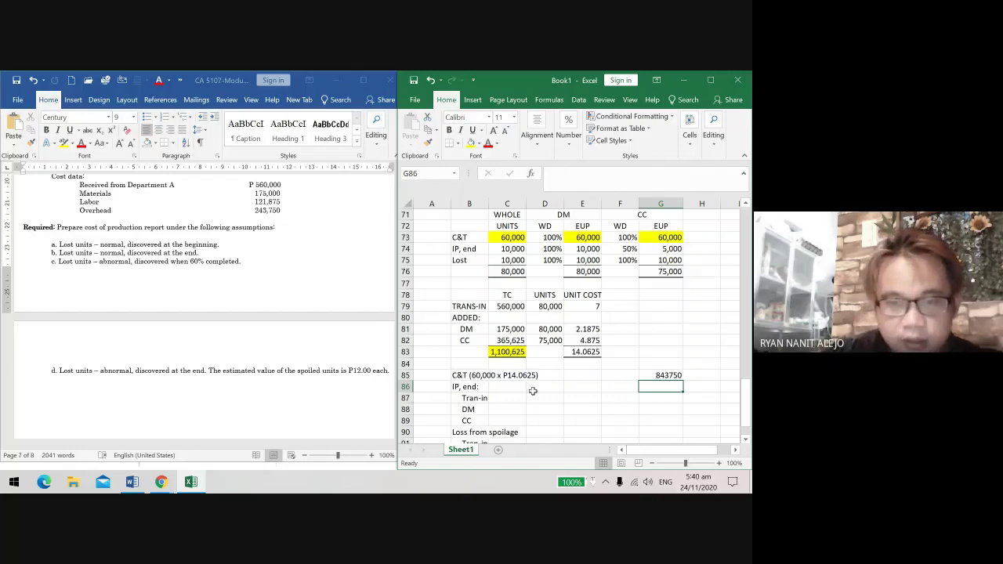
Step: Enter the transferred-in computation text (10,000 * P7) in C87 for the ending in-process units
left_click(469, 397)
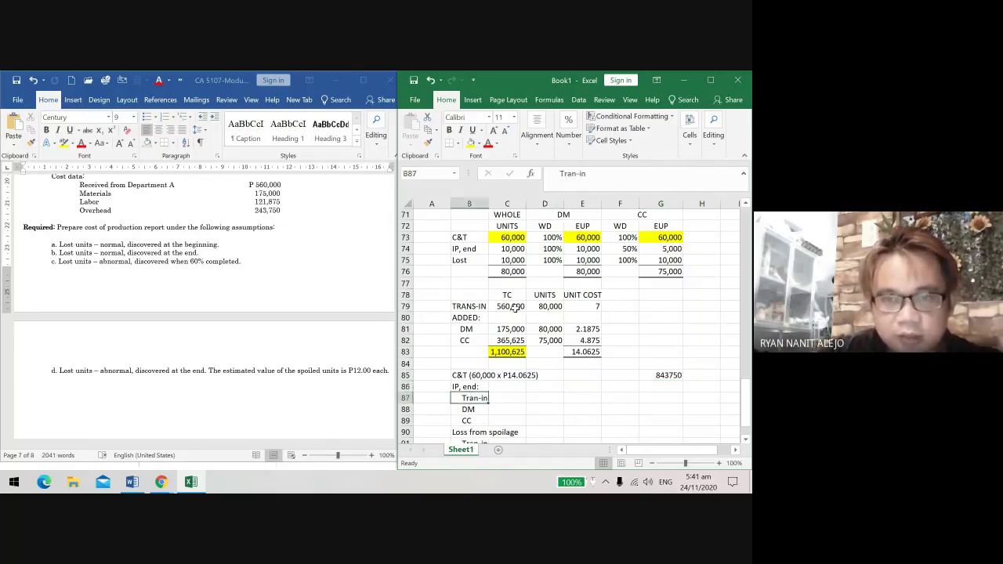
left_click(503, 398)
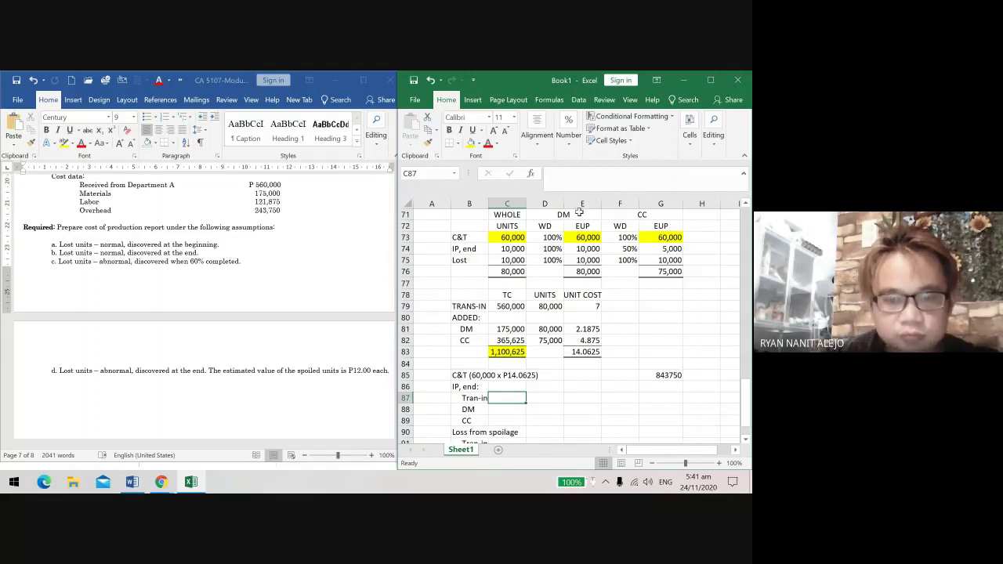
type("(10,000 * P7")
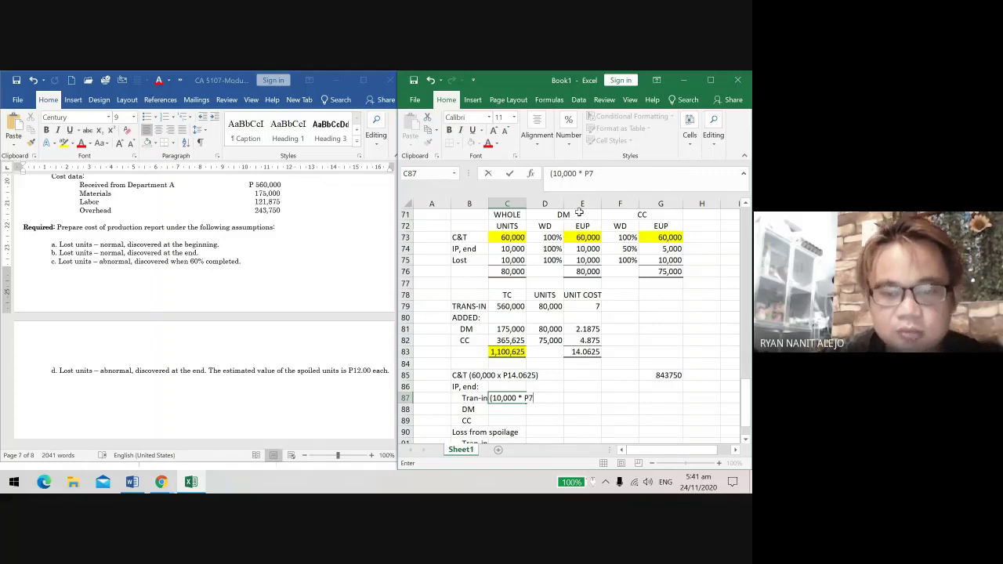
type(")")
key("Return")
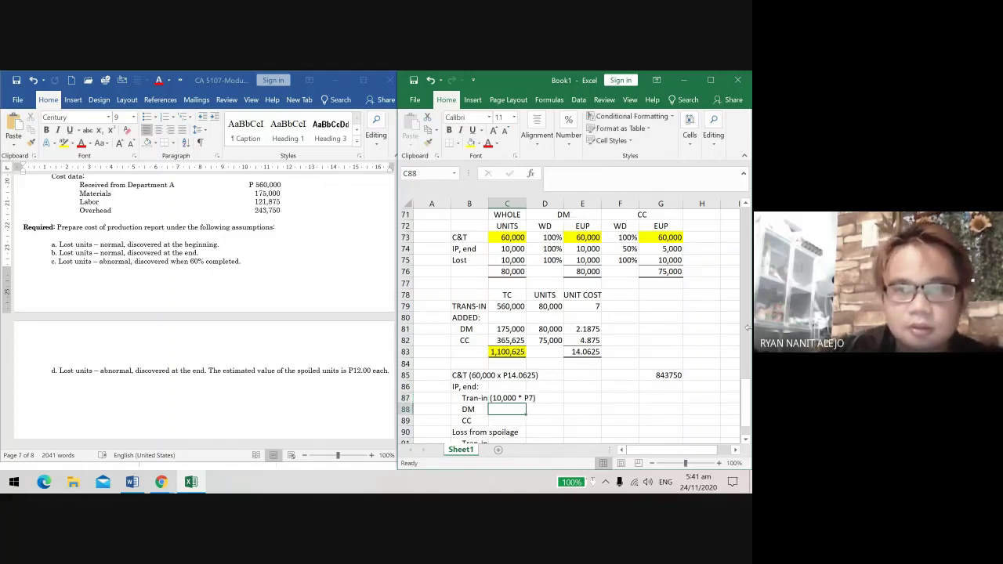
Step: Copy the DM computation text (10,000 x P2.1875) from C67 into C88
scroll(586, 340, "up", 3)
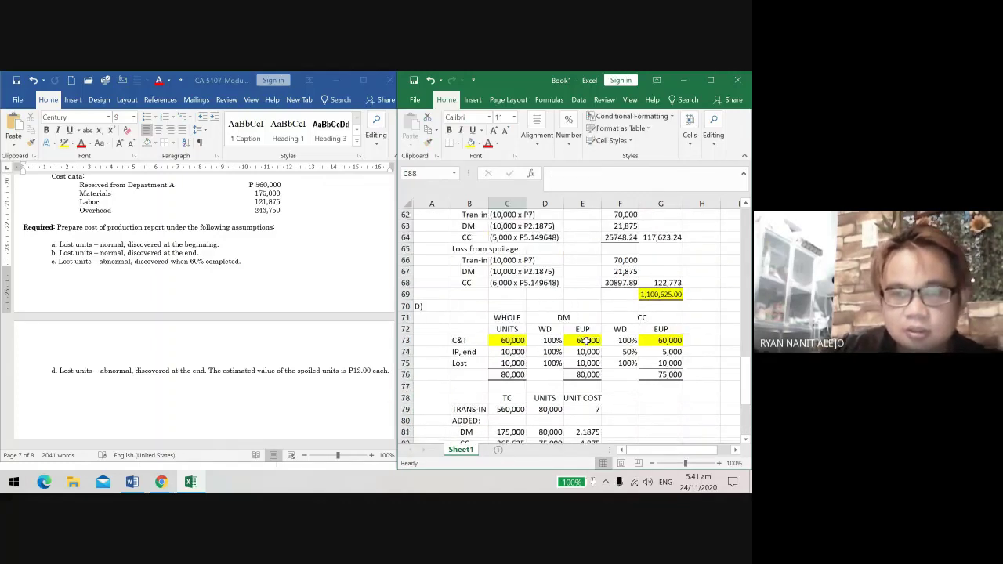
scroll(524, 334, "down", 1)
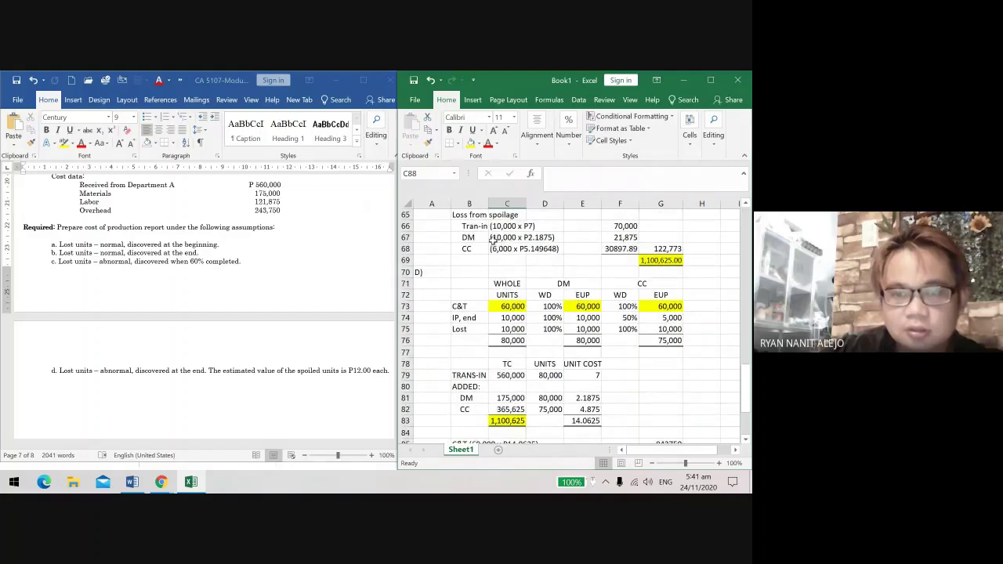
left_click(492, 239)
key("ctrl+c")
scroll(500, 407, "down", 2)
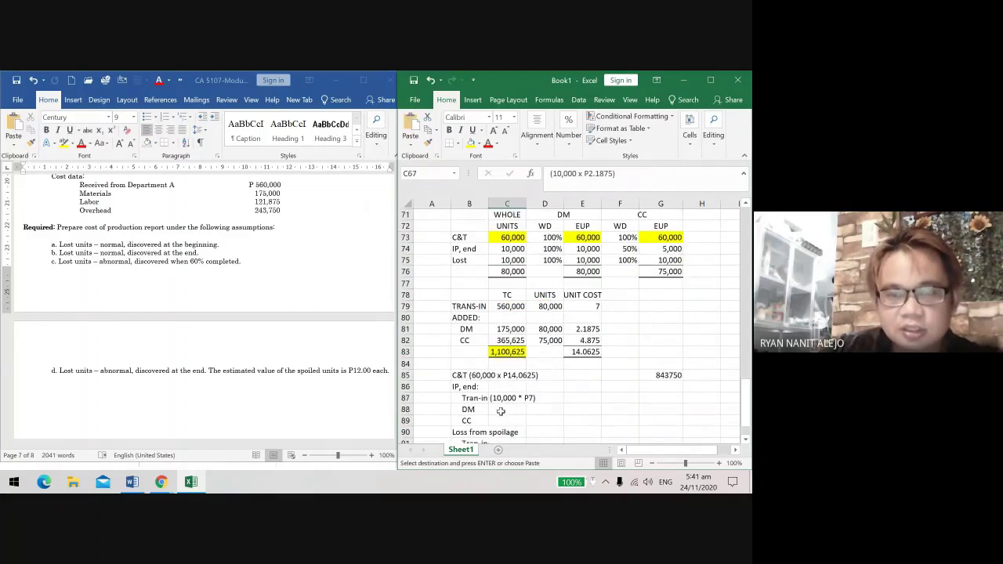
left_click(499, 411)
key("ctrl+v")
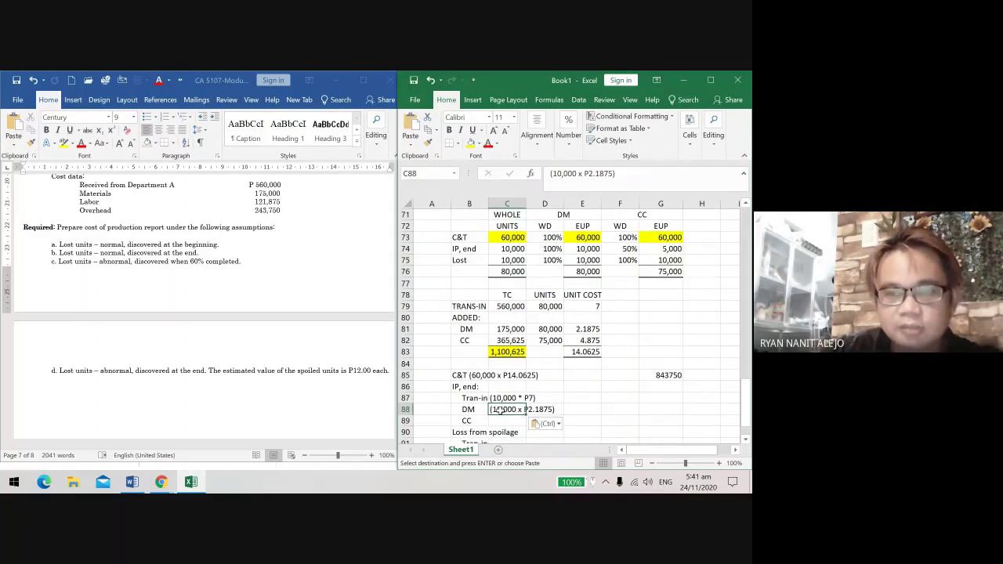
Step: Copy assumption B's CC computation text (5,000 x P4.875) from C42 into C89
left_click(509, 422)
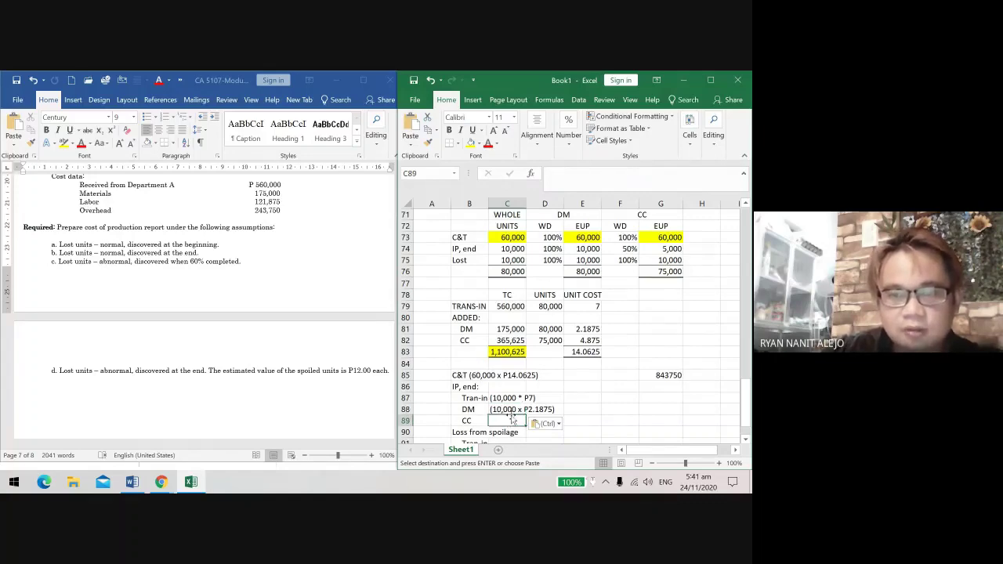
scroll(525, 363, "up", 10)
scroll(525, 363, "up", 2)
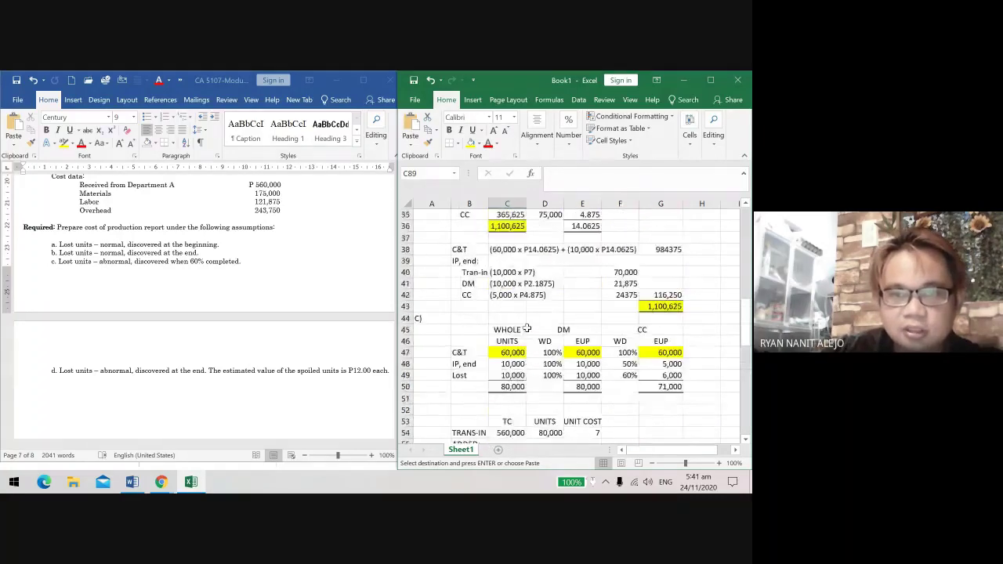
left_click(508, 296)
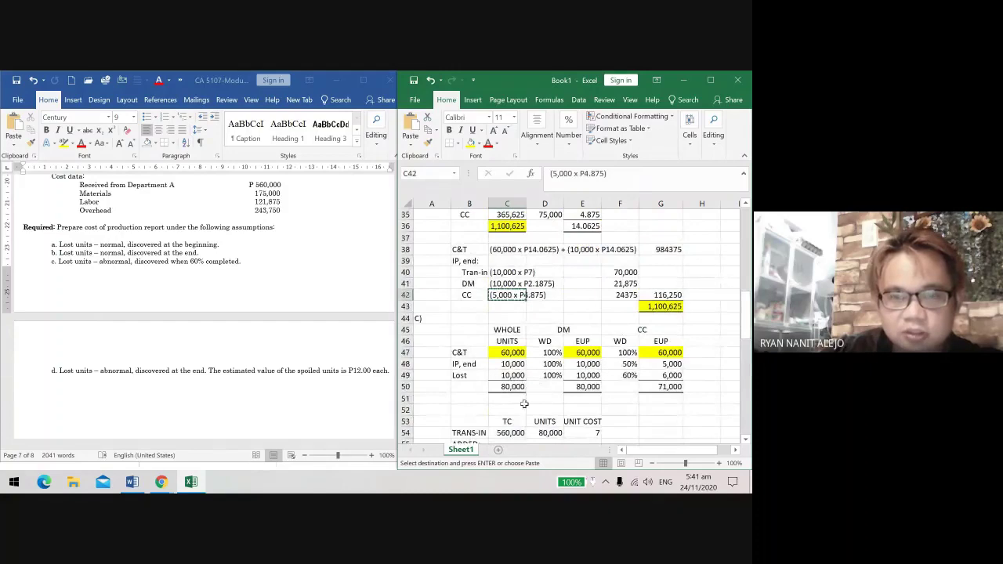
scroll(487, 336, "down", 16)
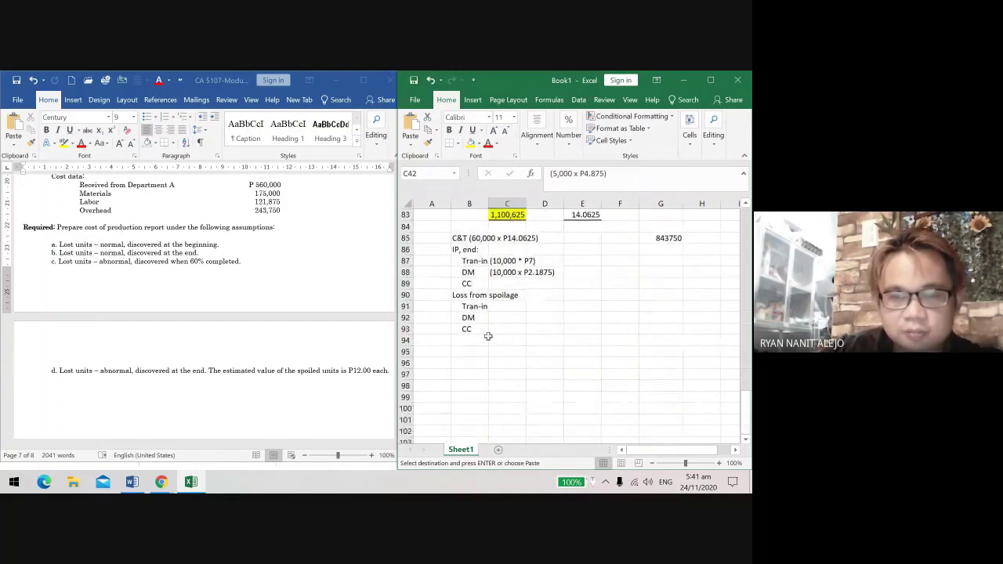
left_click(502, 284)
key("ctrl+v")
Step: Copy assumption B's ending in-process amounts from F40:F42 to E87:E89 and compare them with the source
scroll(503, 299, "up", 4)
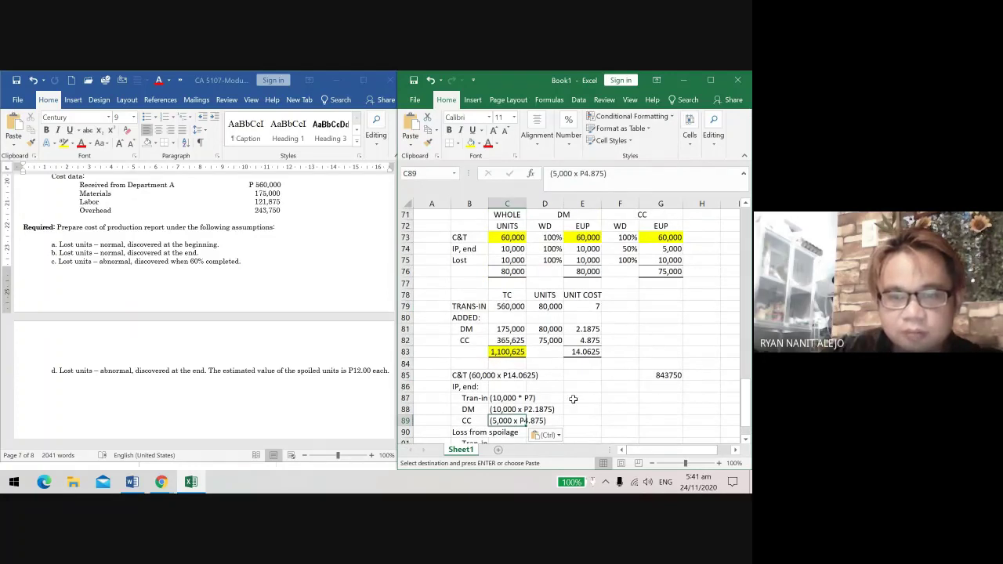
scroll(573, 399, "up", 11)
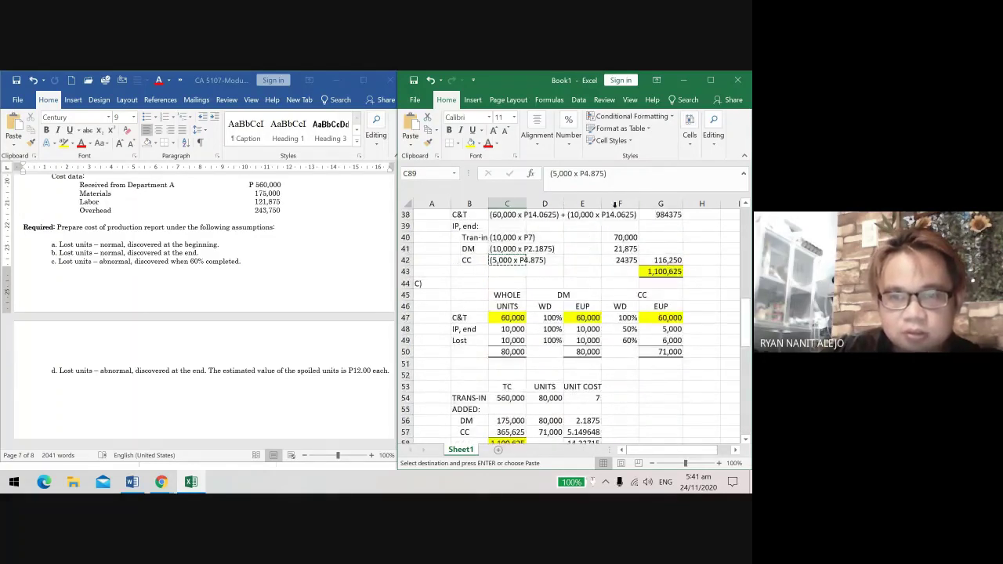
left_click_drag(619, 236, 623, 262)
key("ctrl+c")
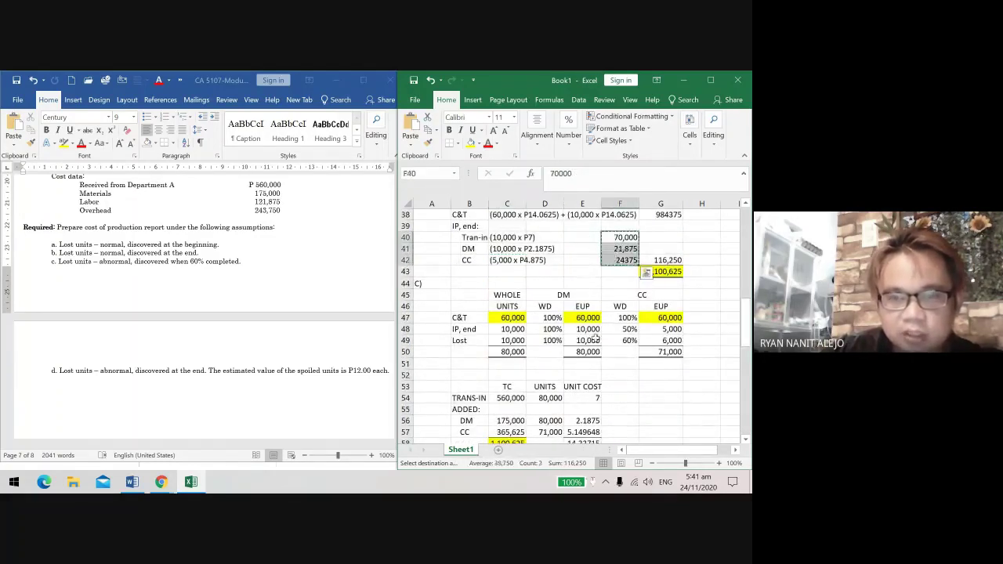
scroll(597, 340, "down", 12)
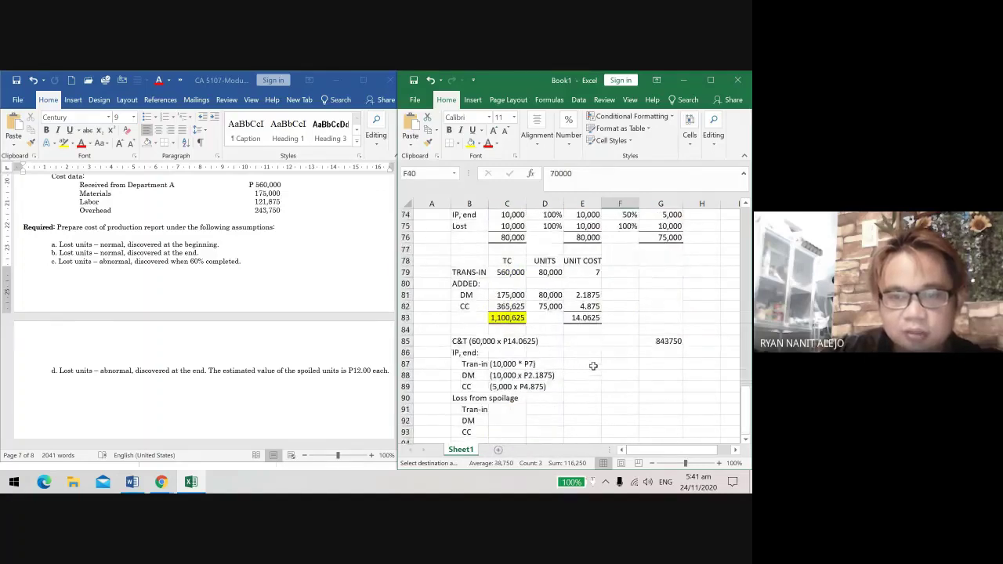
left_click(593, 366)
key("ctrl+v")
scroll(593, 366, "up", 12)
scroll(549, 314, "down", 4)
scroll(508, 275, "up", 2)
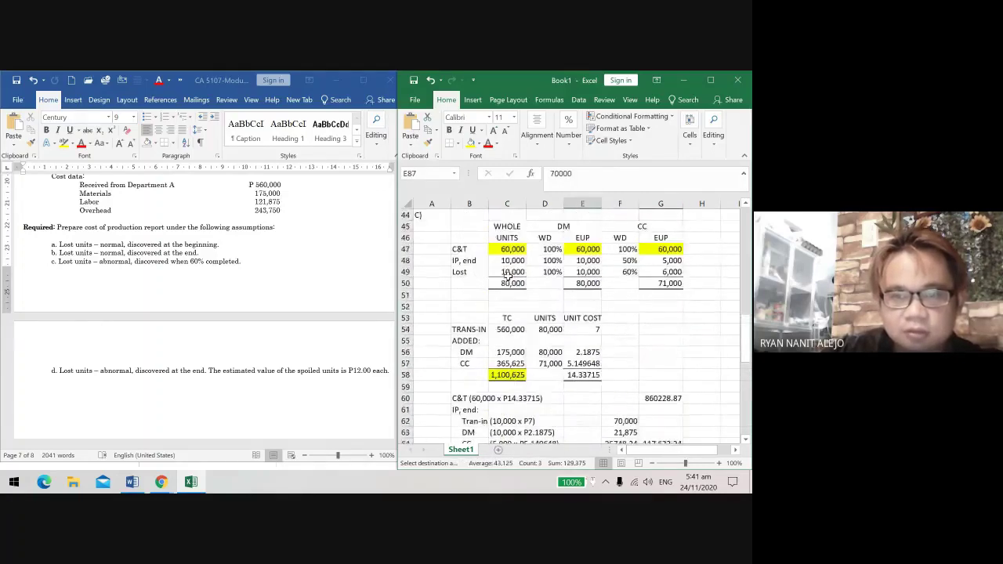
scroll(509, 271, "up", 2)
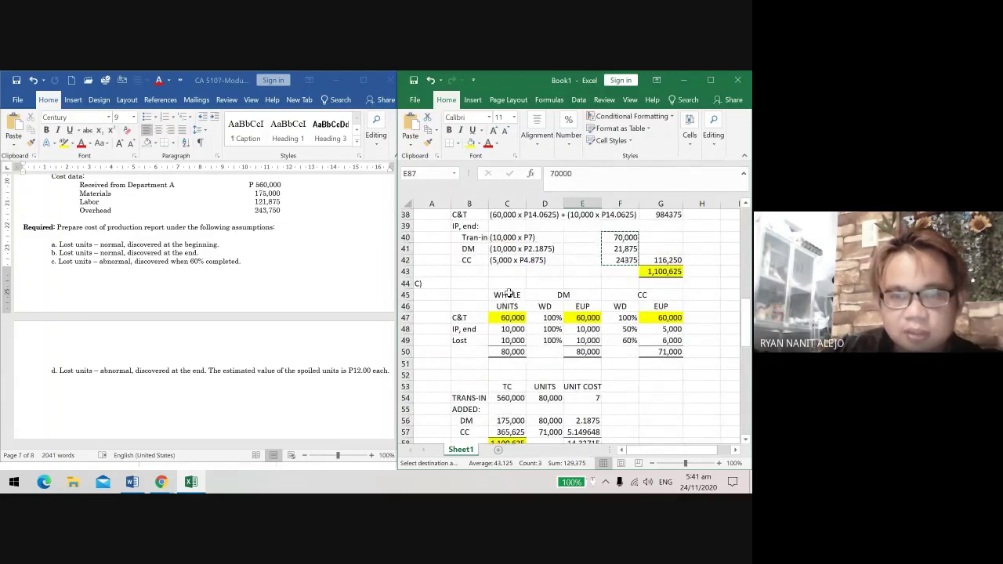
scroll(508, 294, "down", 11)
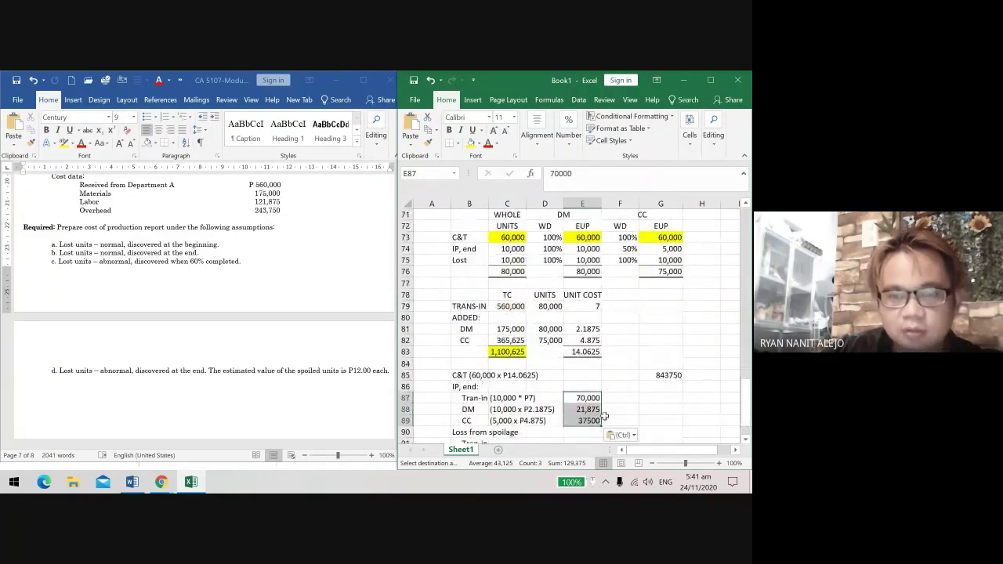
Step: Check the pasted CC amount in E89 and replace it with the formula =G74*E82
left_click(586, 399)
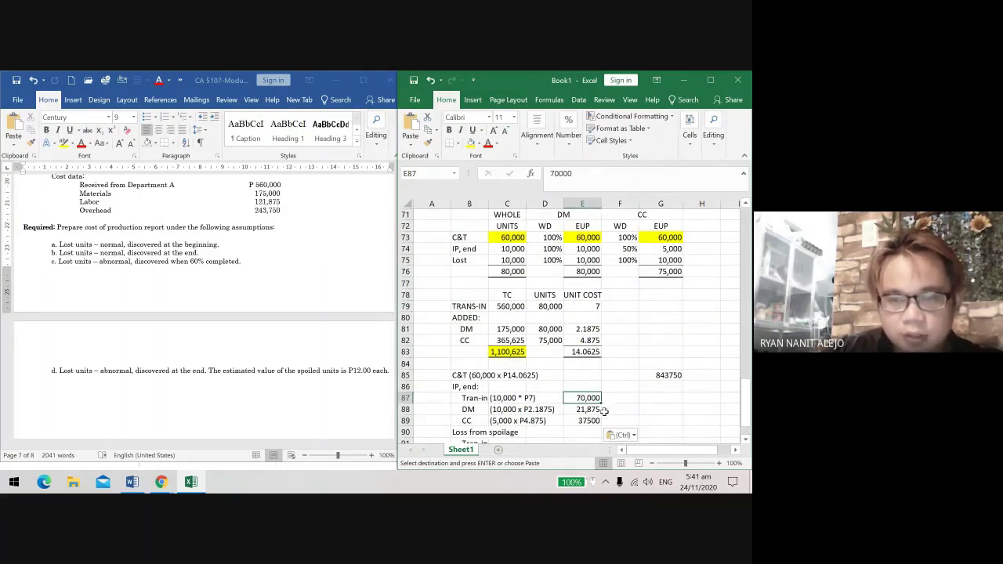
left_click(598, 421)
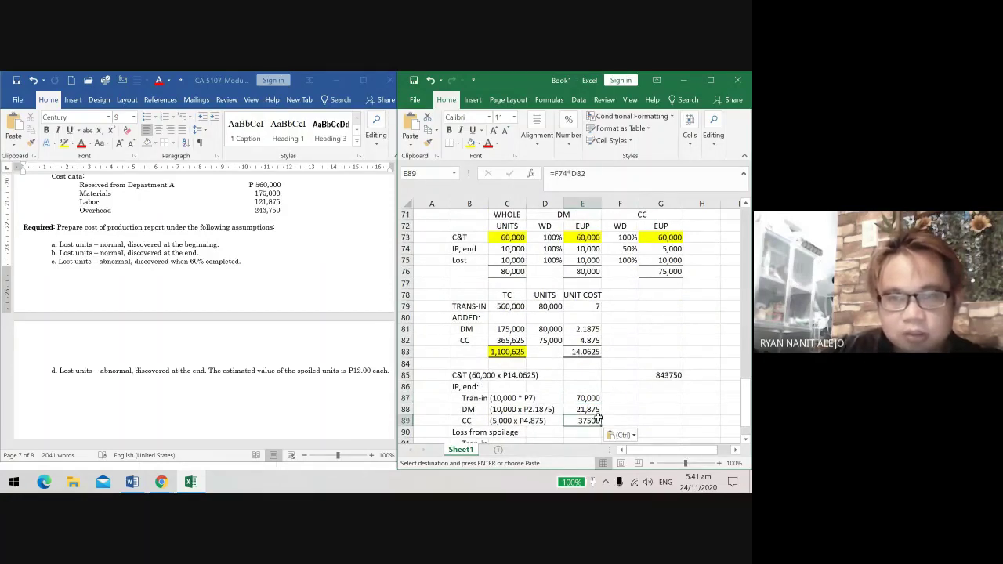
left_click(603, 174)
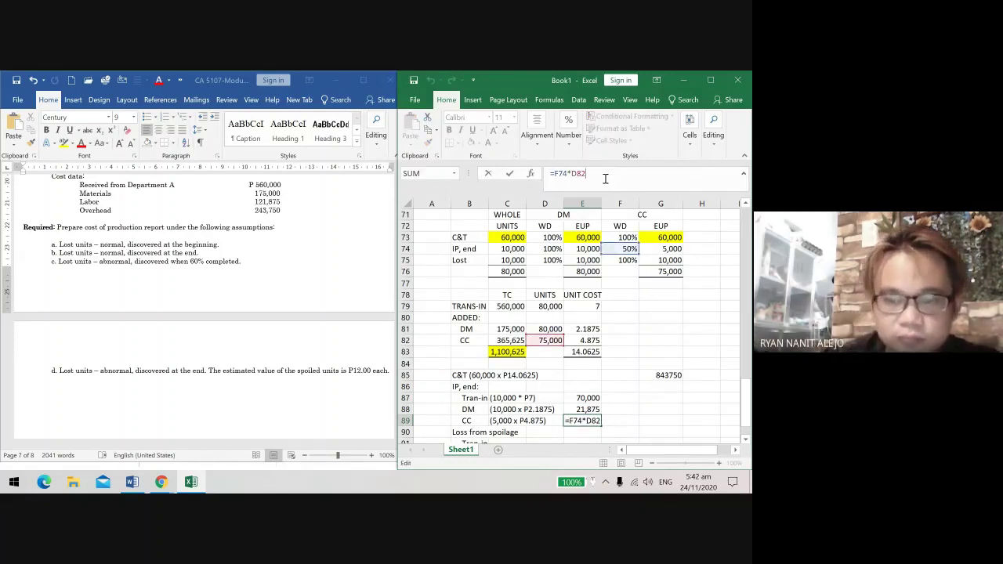
key("Return")
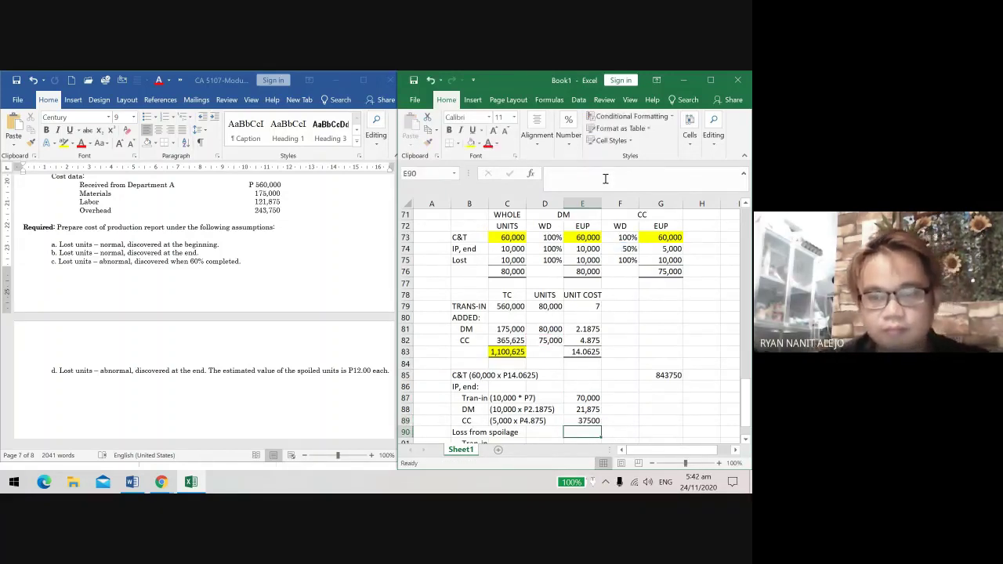
left_click(584, 419)
type("=")
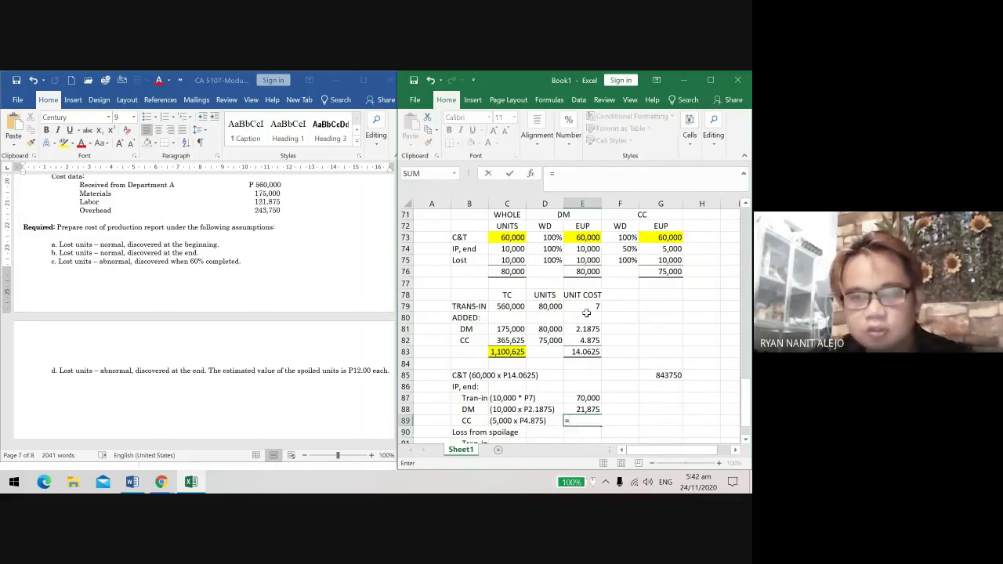
left_click(658, 248)
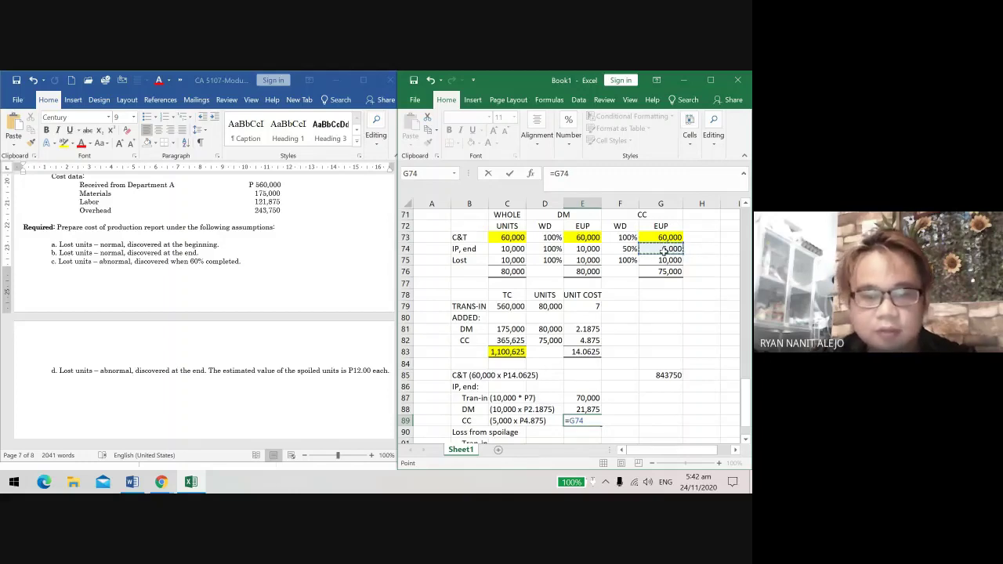
type("*")
left_click(592, 335)
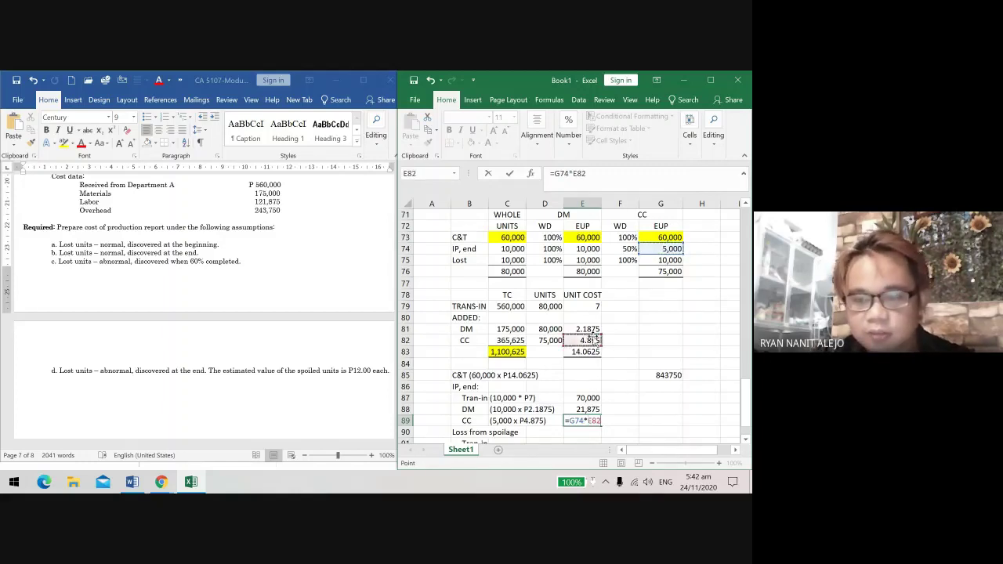
key("Return")
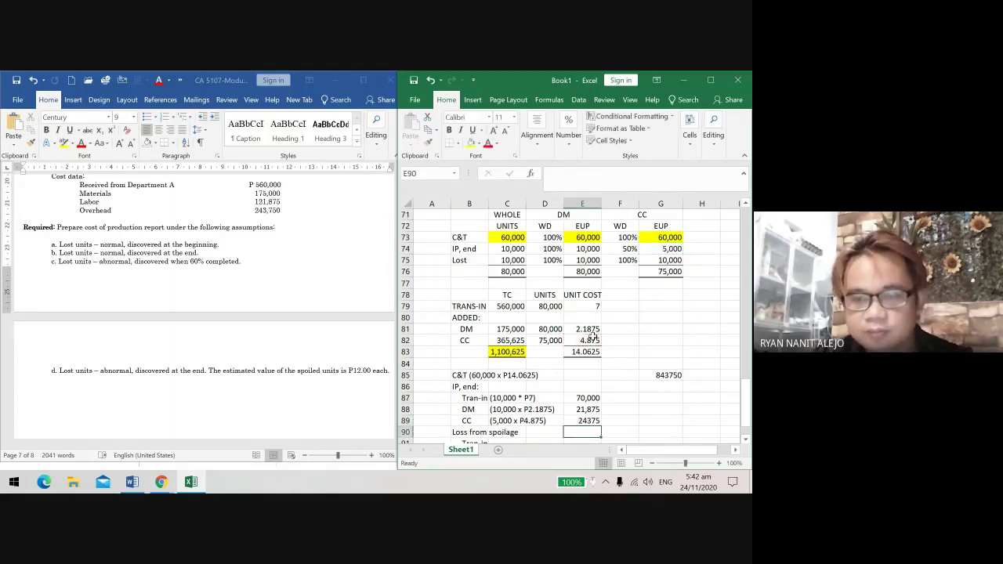
Step: Add a bottom border under the CC amount in E89 and sum E87:E89 in F89
left_click(591, 421)
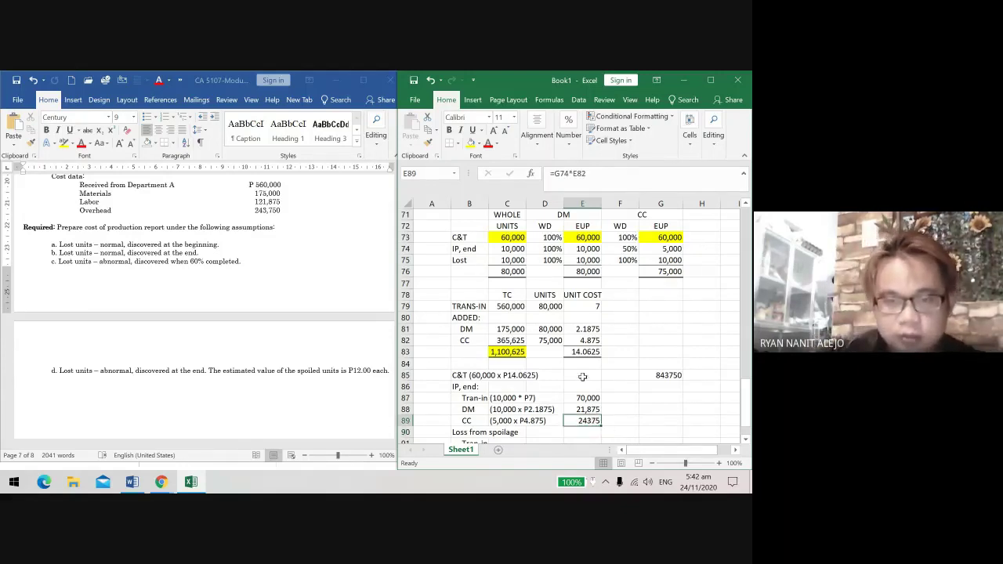
left_click(617, 422)
left_click(549, 99)
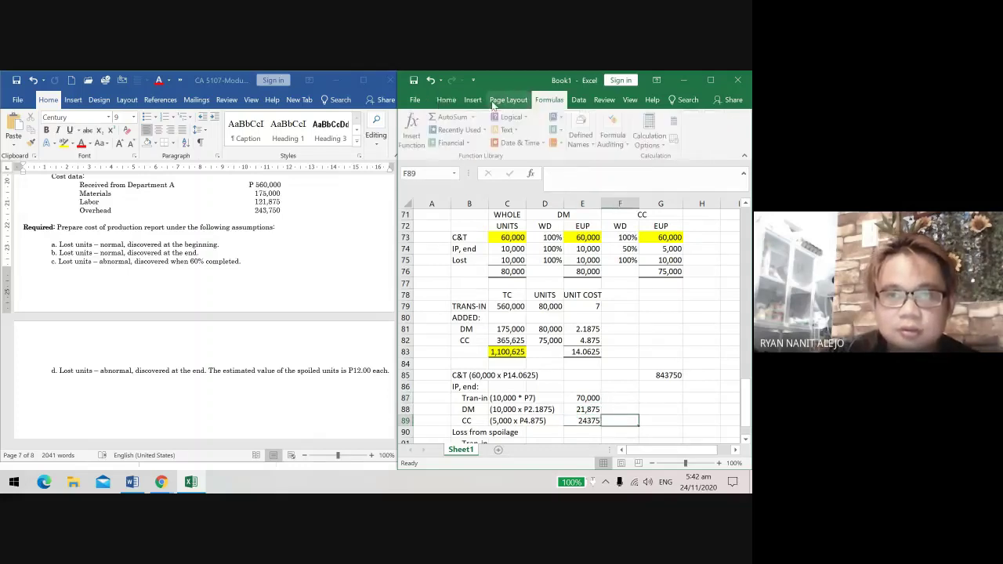
left_click(442, 116)
left_click_drag(584, 398, 584, 421)
key("Return")
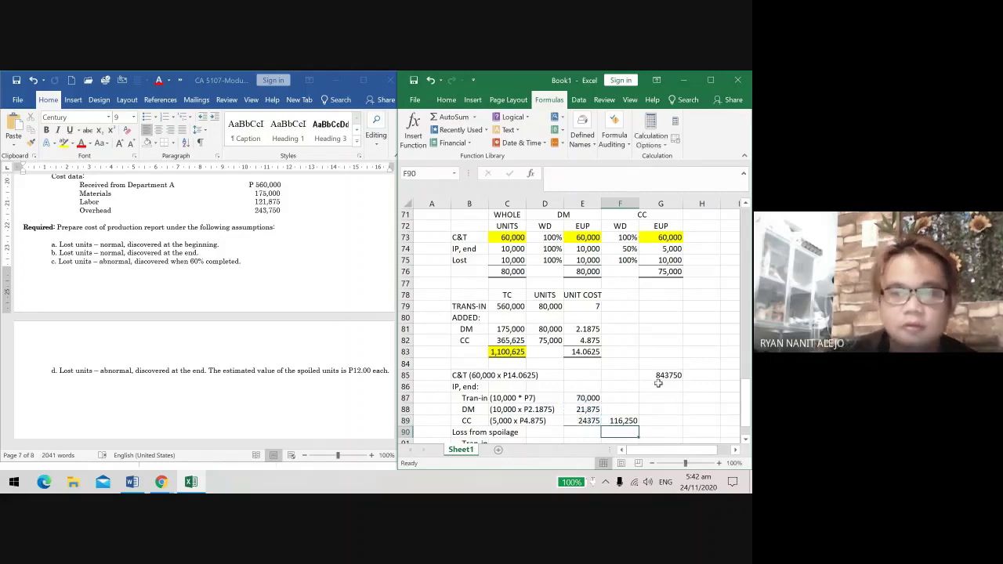
Step: Clear the Tran-in, DM and CC labels in B91:B93 under Loss from spoilage
scroll(653, 405, "down", 2)
left_click(580, 377)
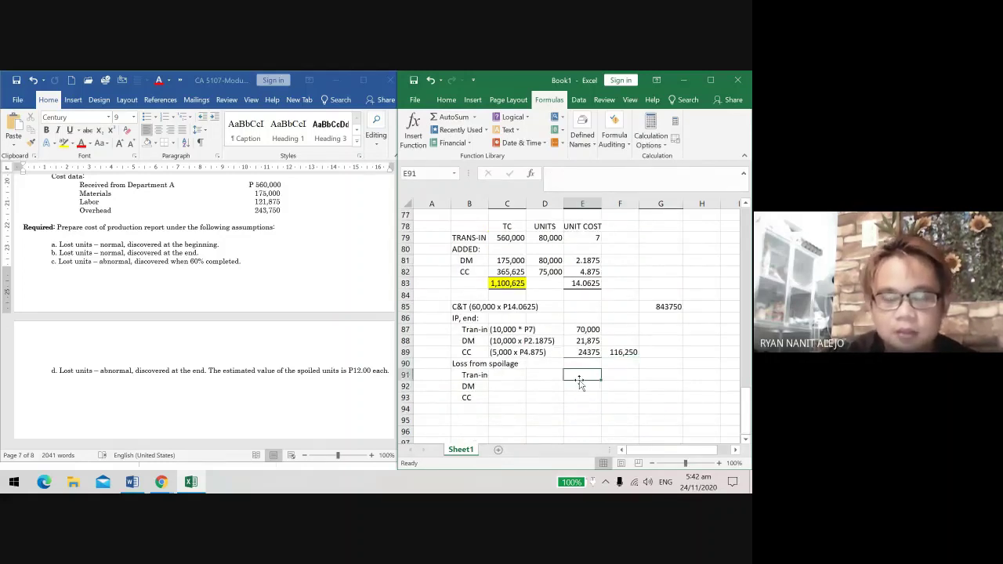
left_click_drag(470, 376, 470, 396)
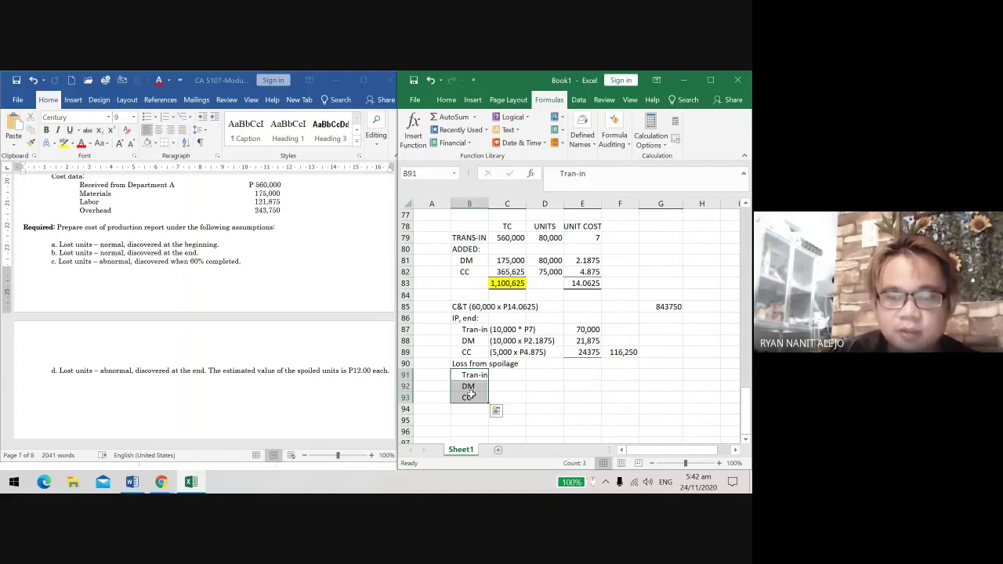
key("Delete")
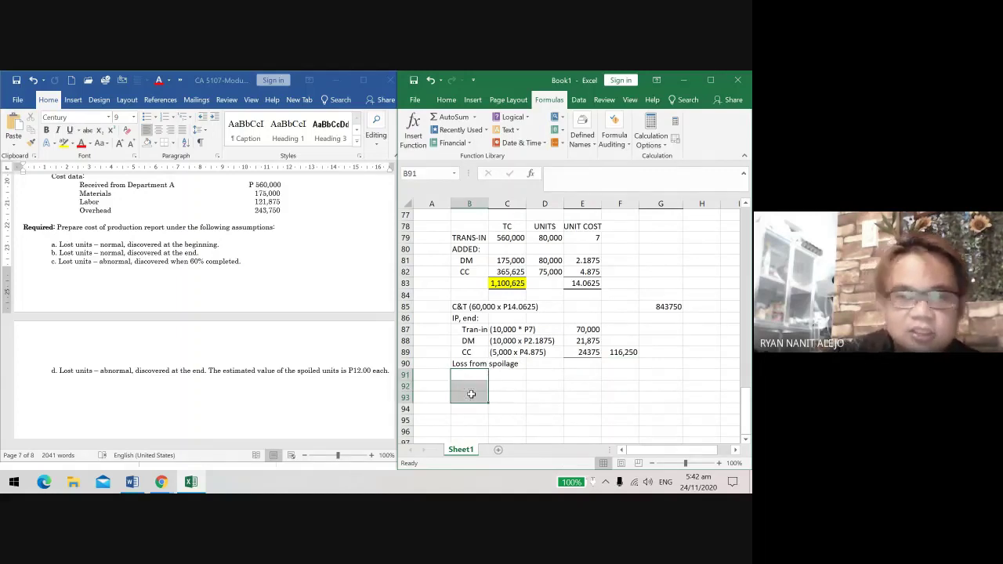
Step: Highlight the lost units in C75, E75 and G75 of assumption D in yellow
scroll(471, 393, "up", 3)
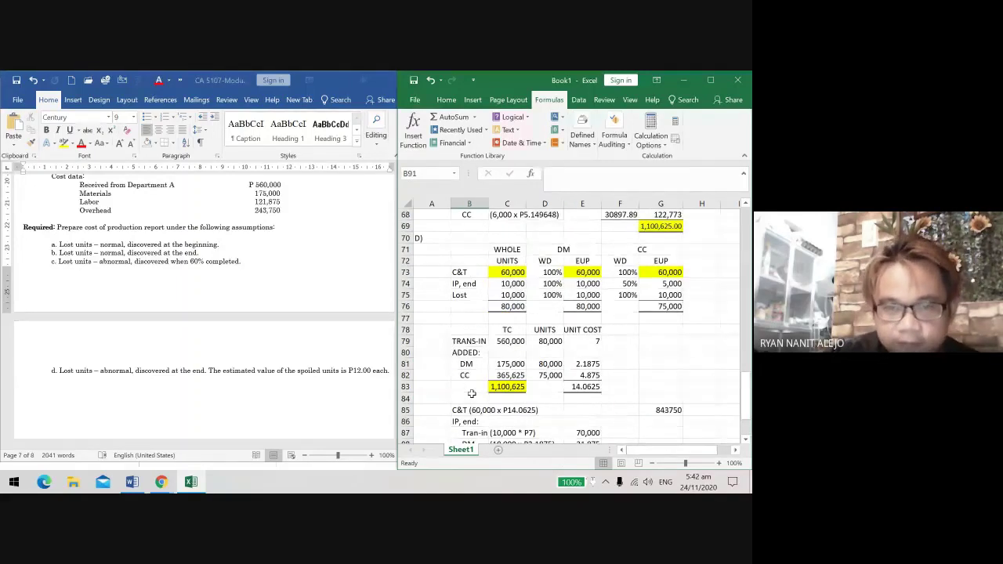
left_click(507, 295)
left_click(584, 297, "ctrl")
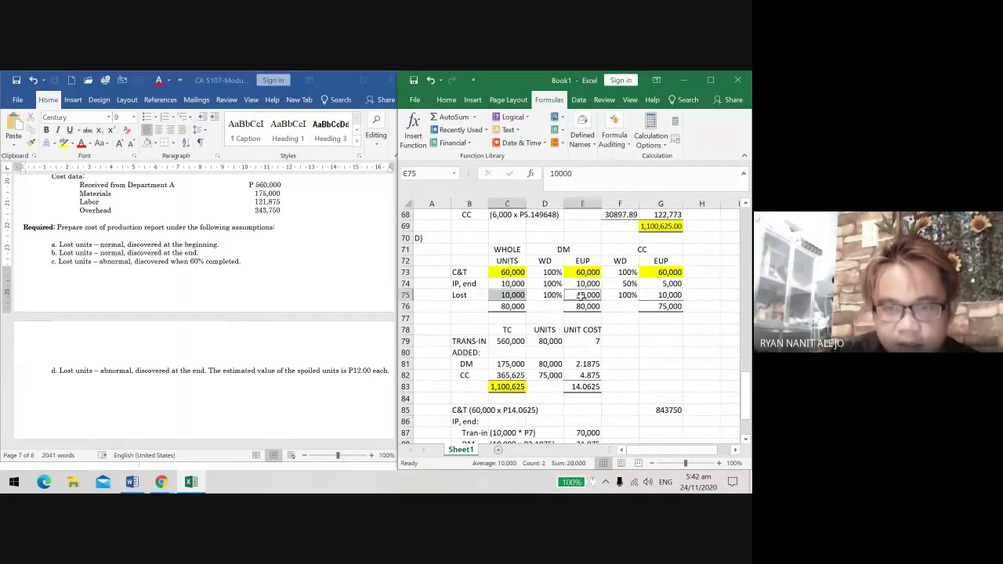
left_click(651, 296, "ctrl")
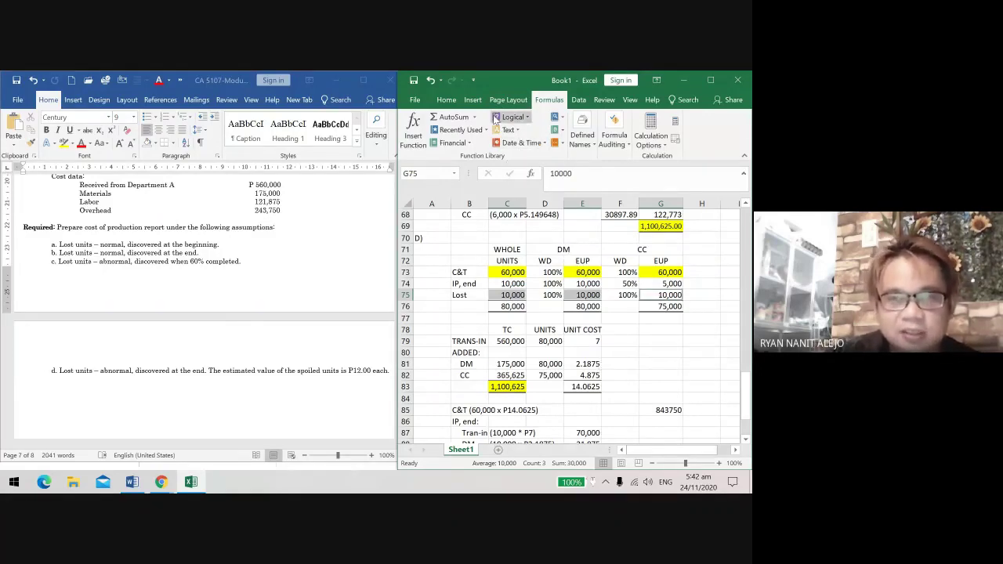
scroll(502, 118, "up", 3)
scroll(523, 284, "down", 2)
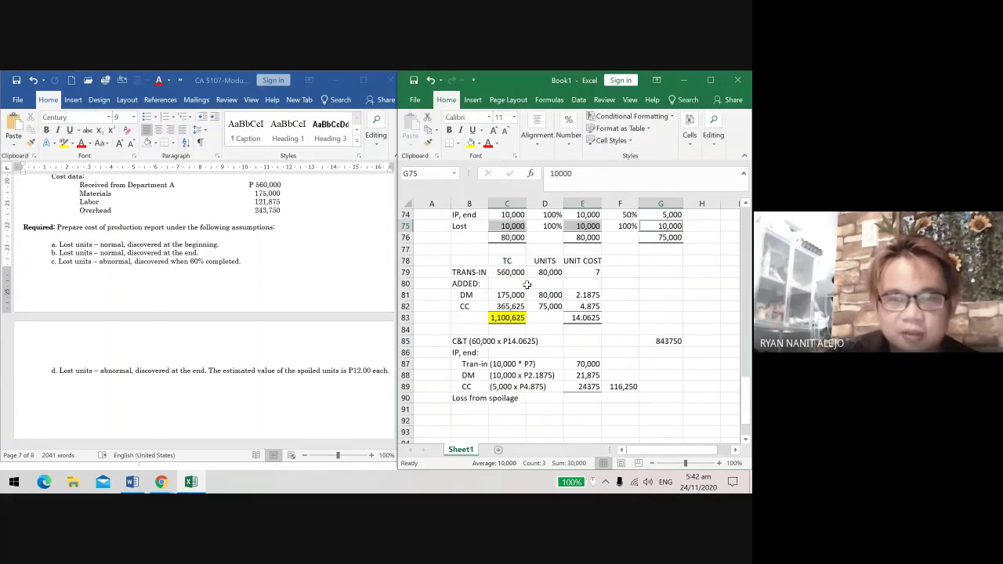
scroll(527, 284, "down", 3)
scroll(527, 284, "up", 5)
left_click(470, 143)
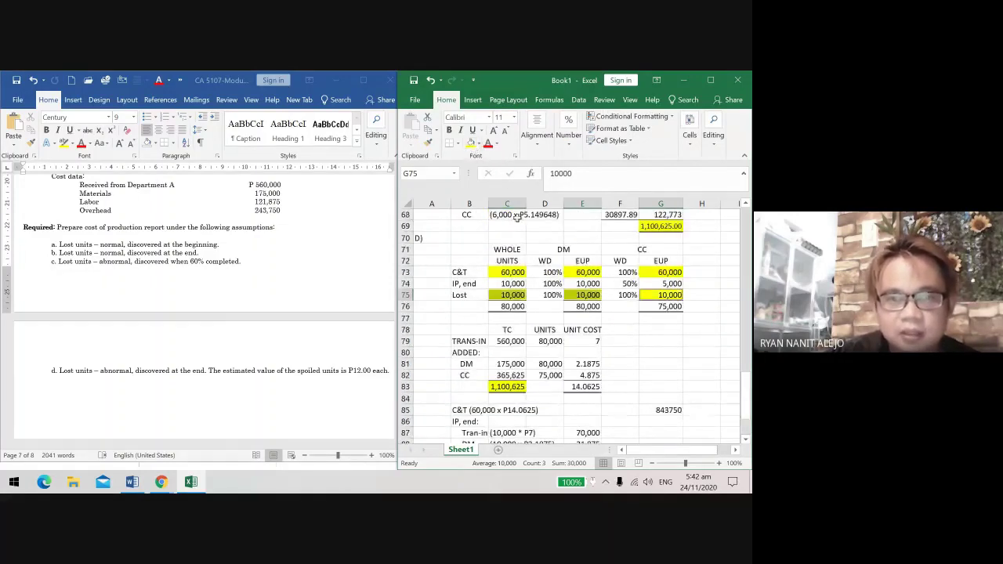
Step: Highlight the ending in-process units in C74, E74 and G74 in yellow
left_click(509, 284)
left_click(584, 283, "ctrl")
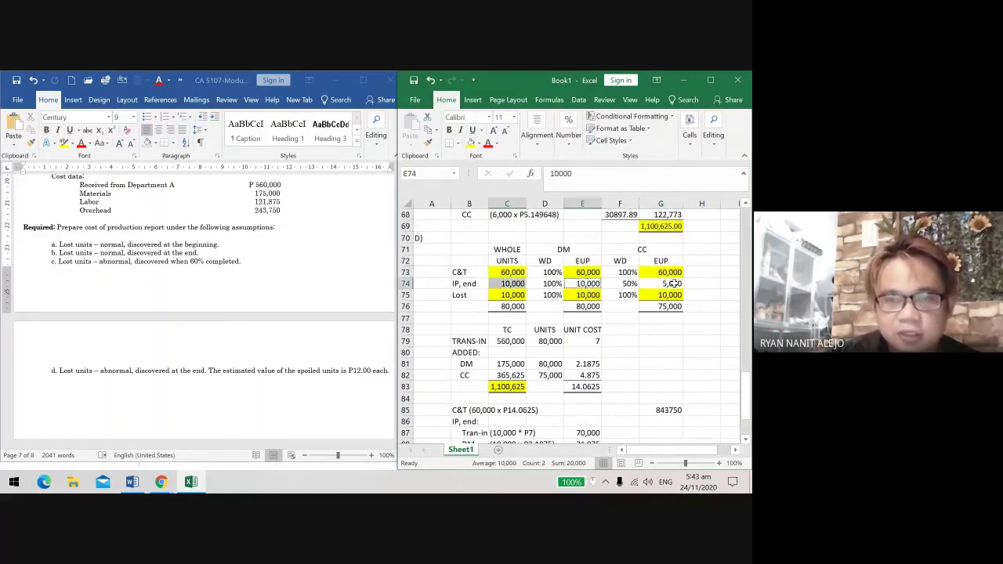
left_click(674, 284, "ctrl")
left_click(470, 144)
Step: Enter the indented computation text (10,000 x P14.0625) - P12 in B91 under Loss from spoilage
scroll(557, 312, "down", 3)
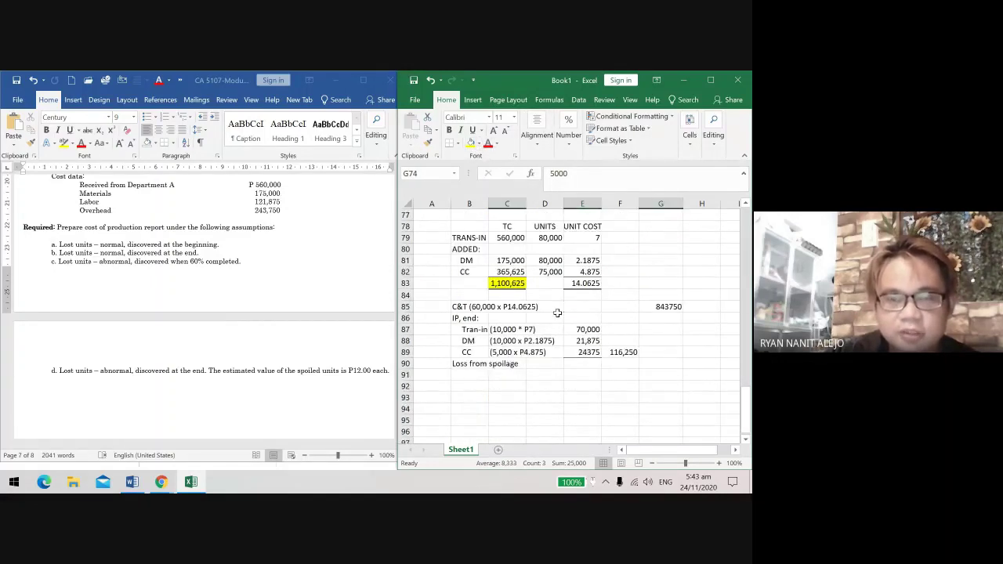
left_click(470, 363)
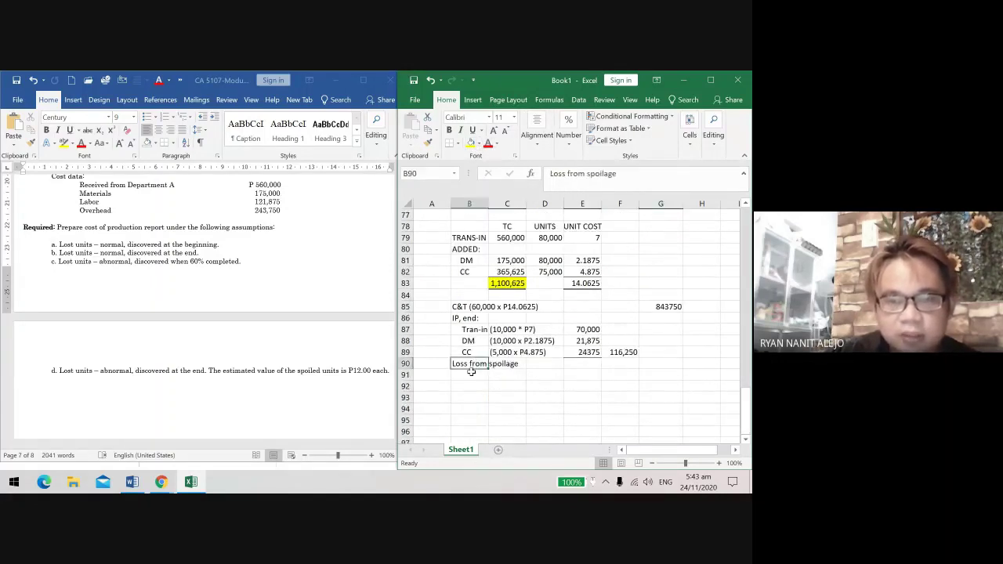
left_click(470, 375)
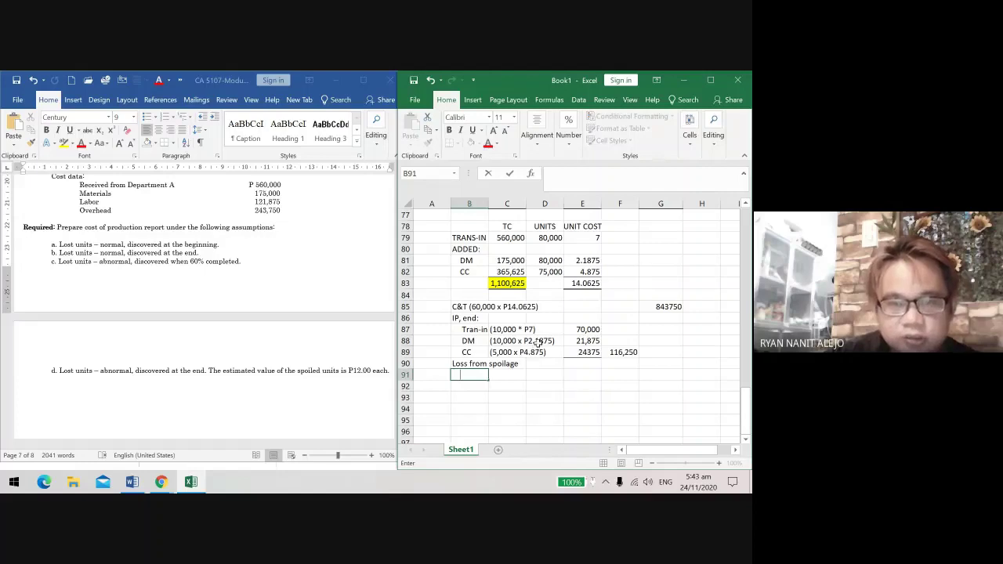
type("(10,0")
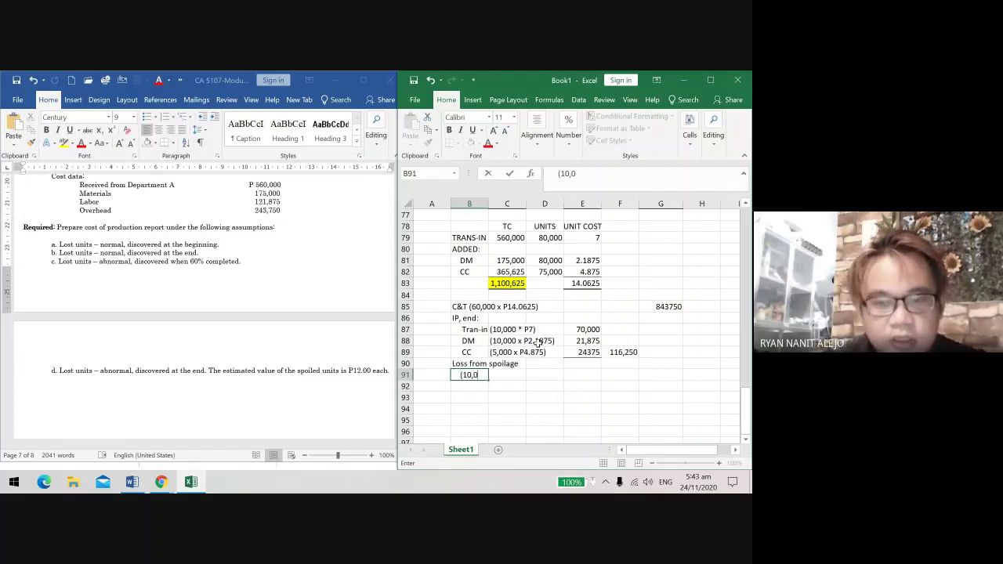
type("00 x P")
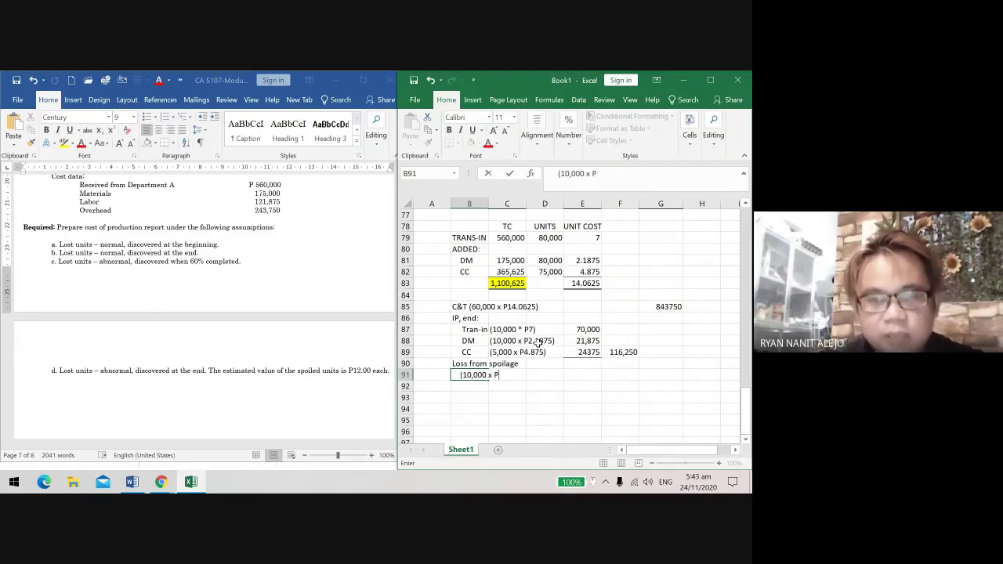
type("14")
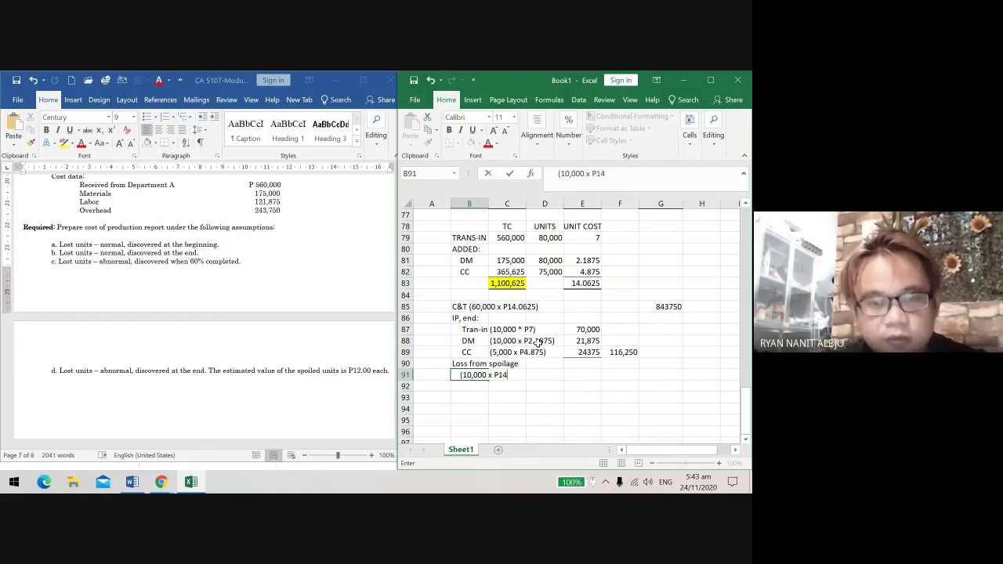
type(".0")
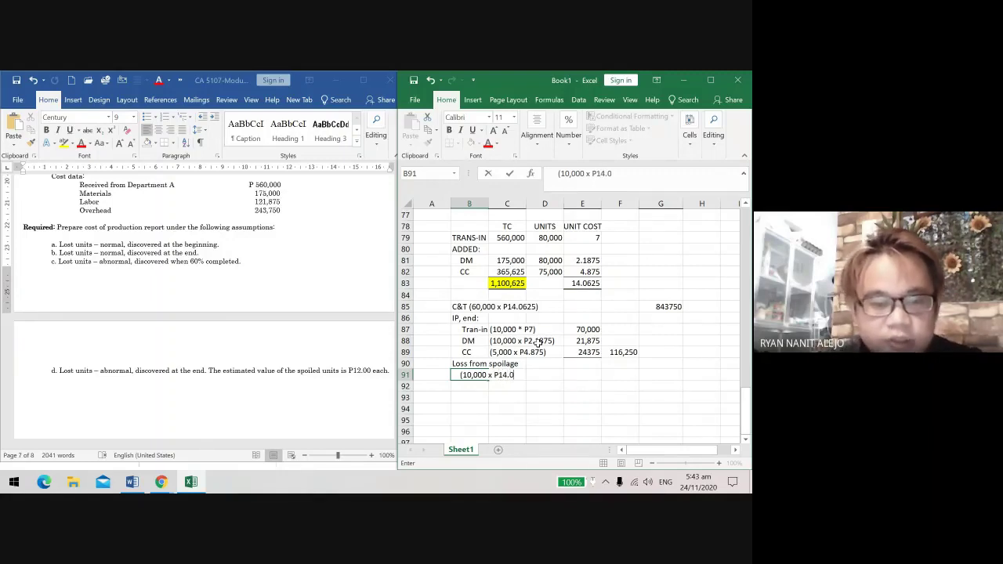
type("625")
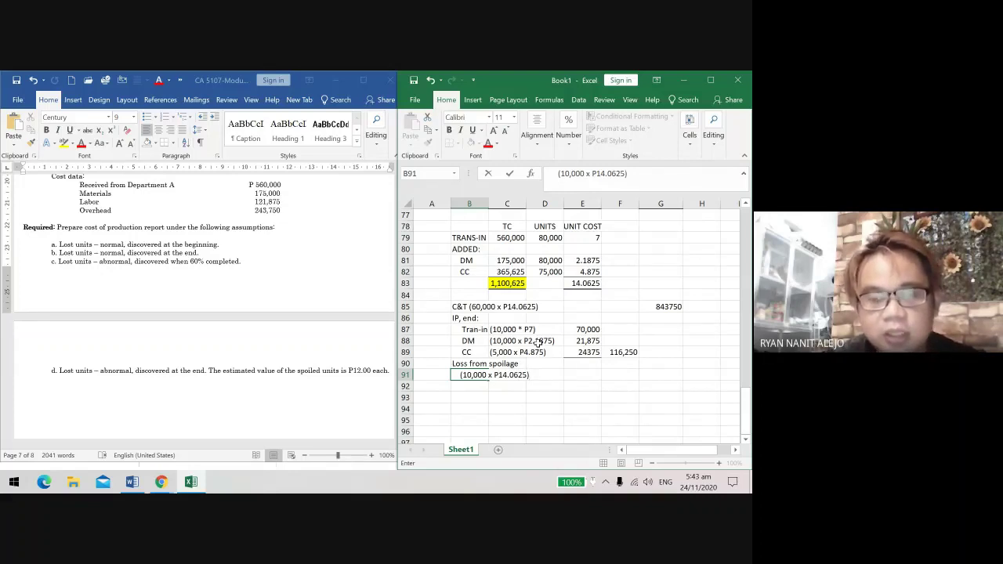
type(") - P")
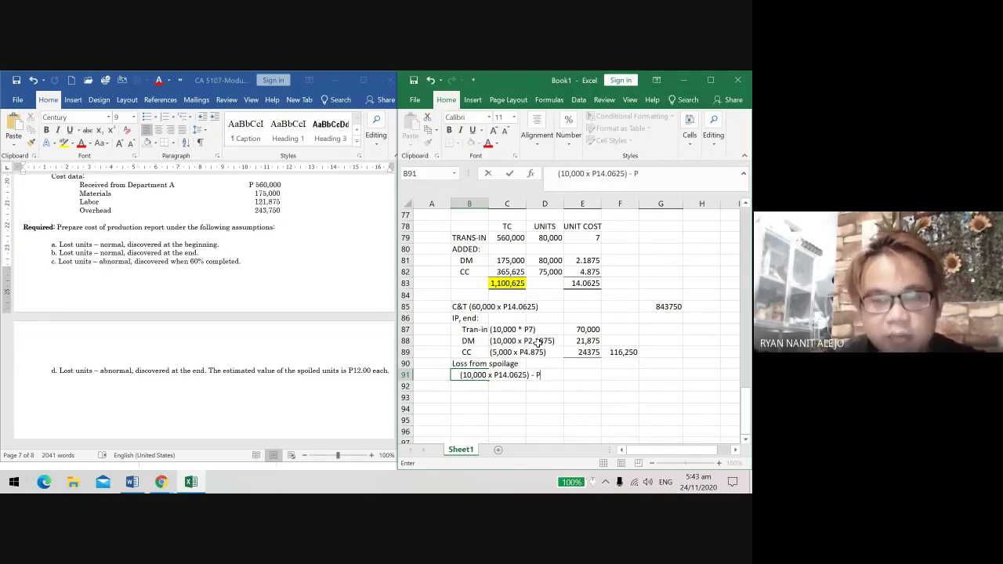
type("12")
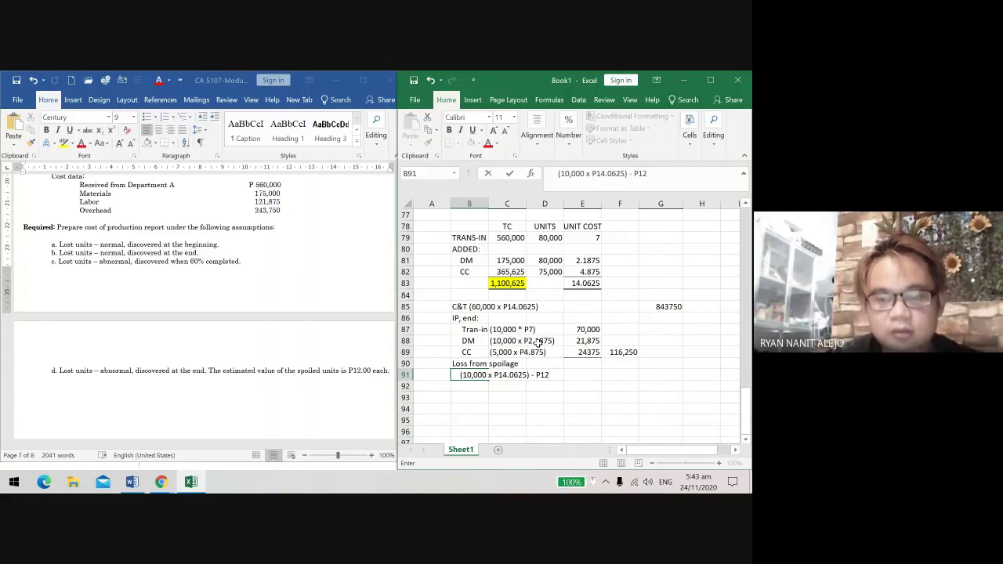
key("Return")
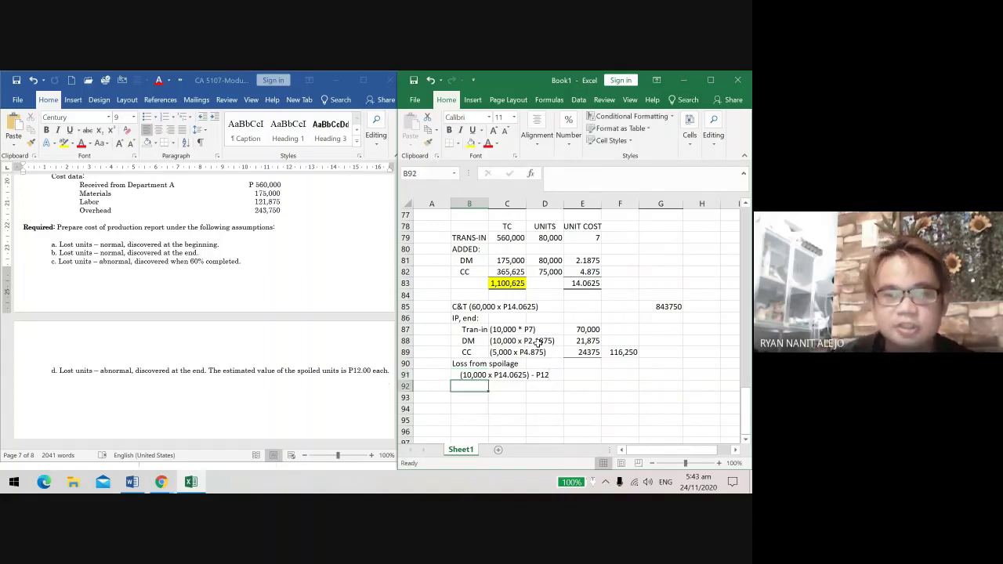
Step: Move the completed and transferred amount from G85 to F85
left_click(663, 375)
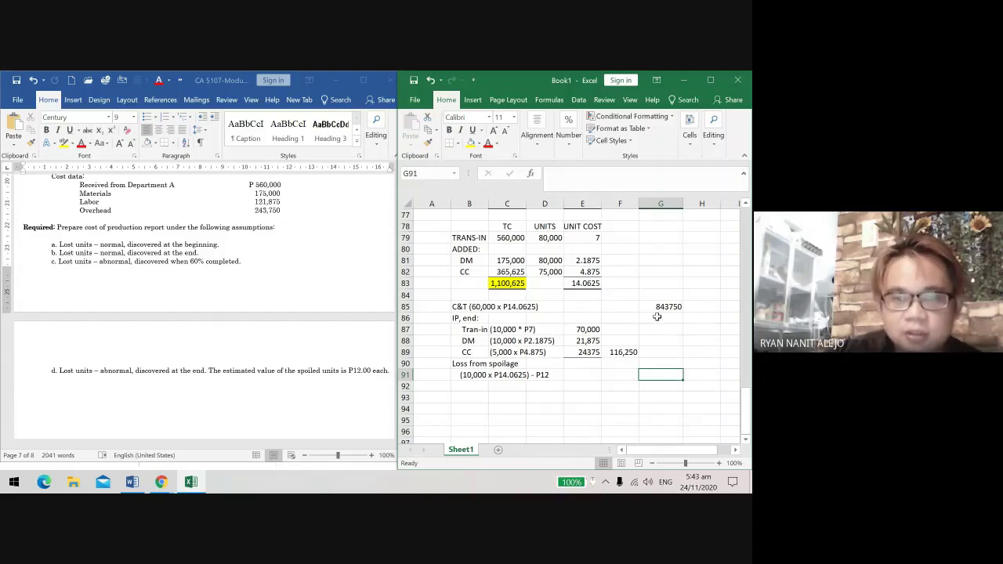
left_click(660, 305)
left_click_drag(640, 310, 620, 315)
Step: Compute the loss from spoilage in F91 with the formula =10000*2.0625
left_click(613, 375)
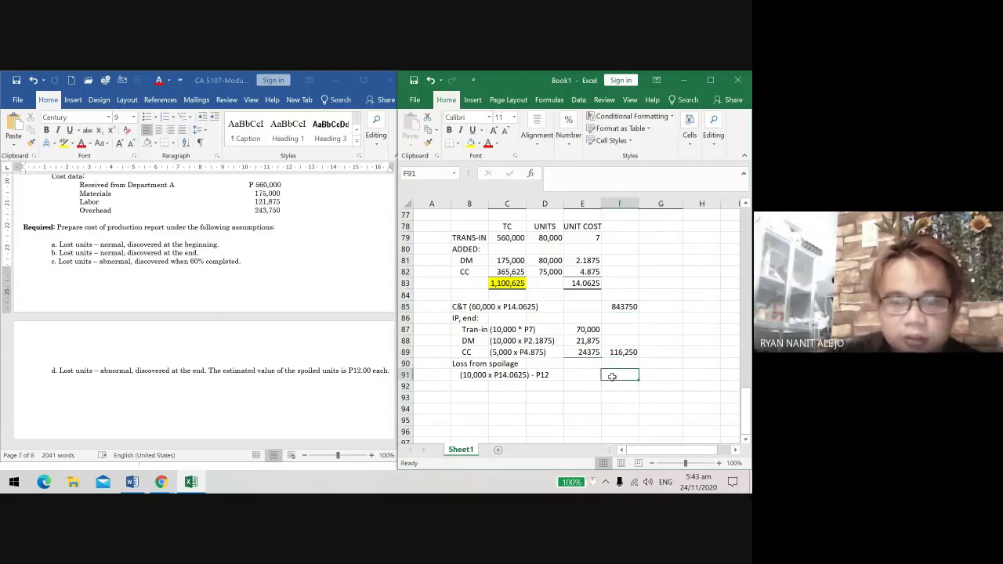
type("=10000")
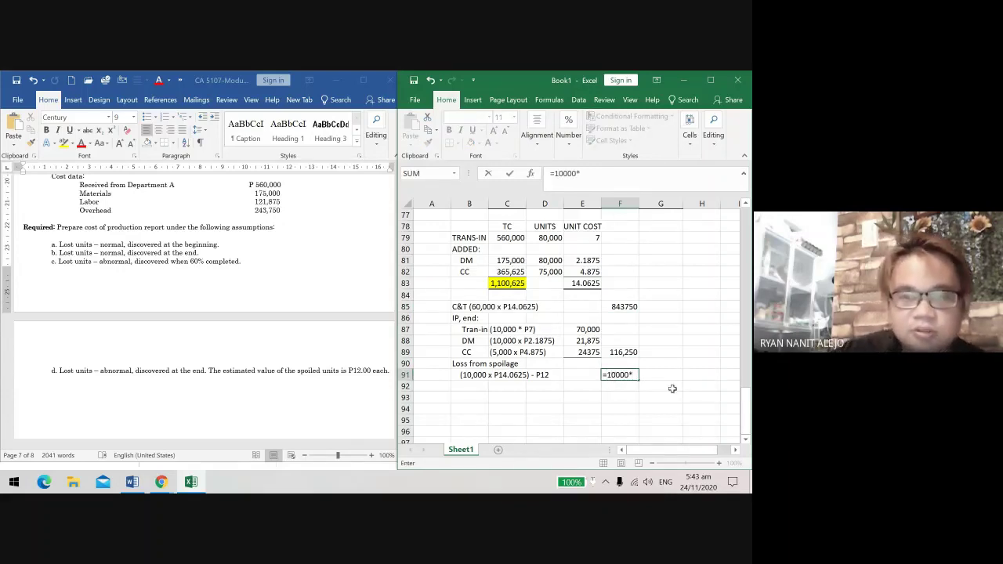
type("*2.0")
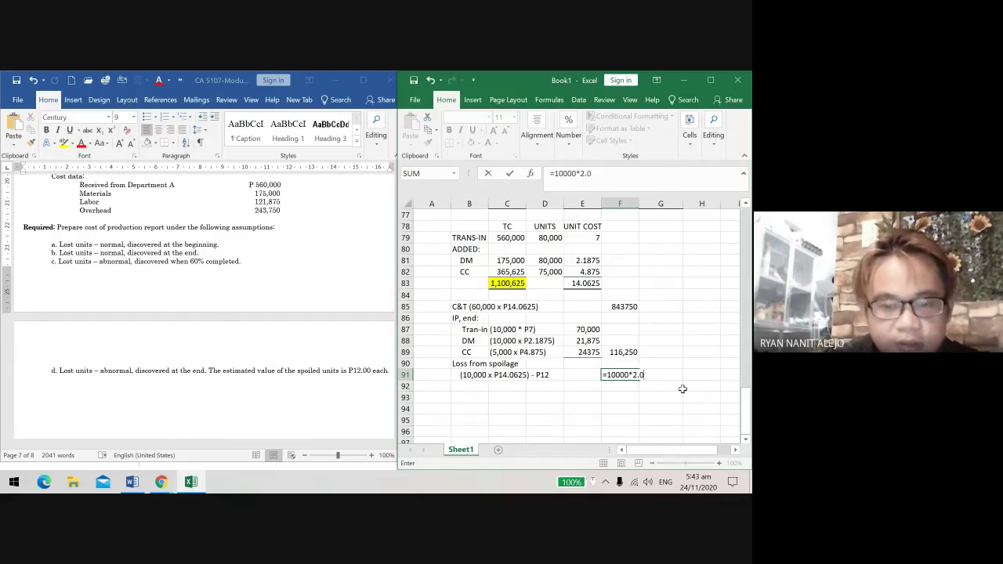
type("625")
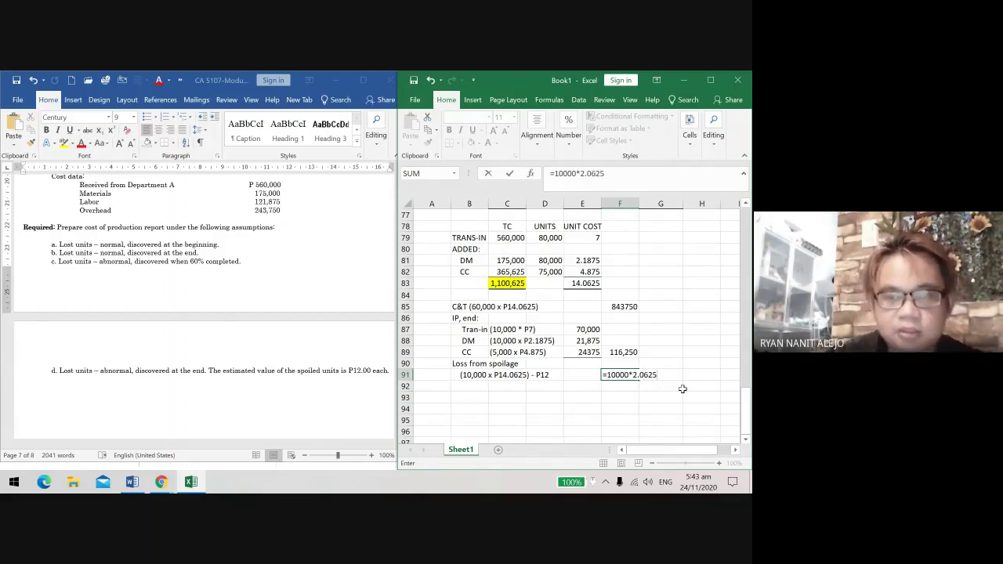
key("Return")
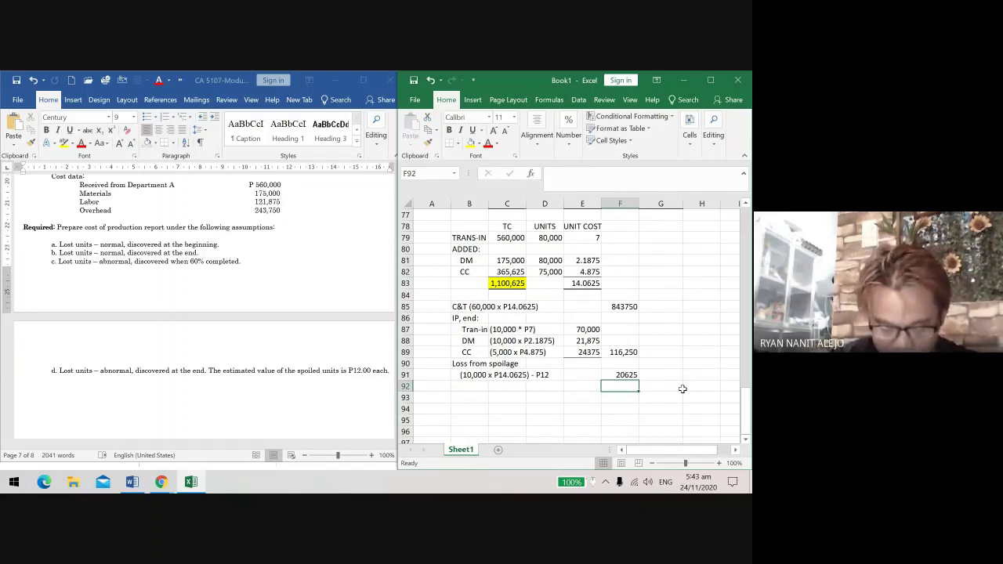
left_click(619, 375)
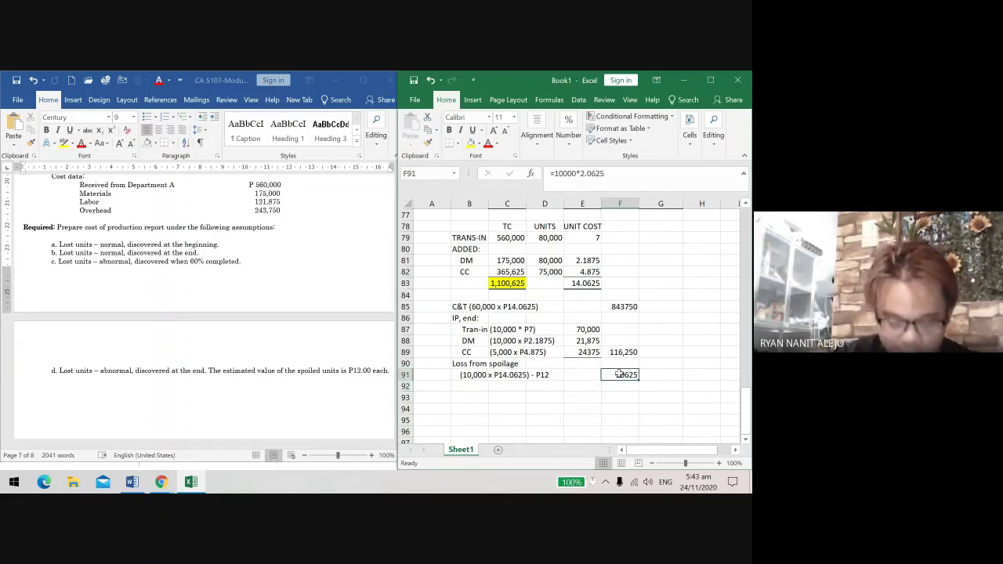
Step: Label B92 below the spoilage loss as Spoiled goods inventory (10,000 x P12)
left_click(467, 387)
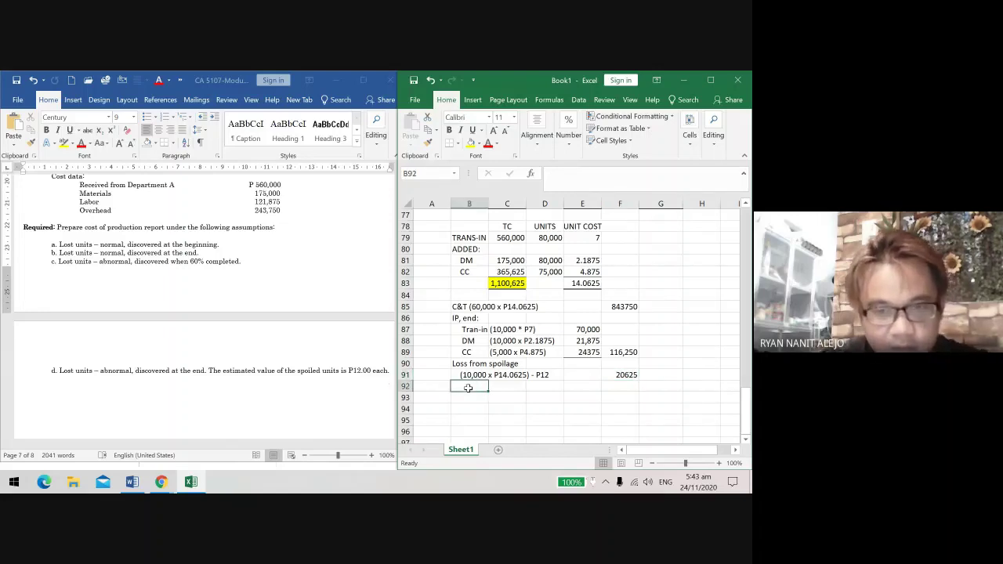
type("S")
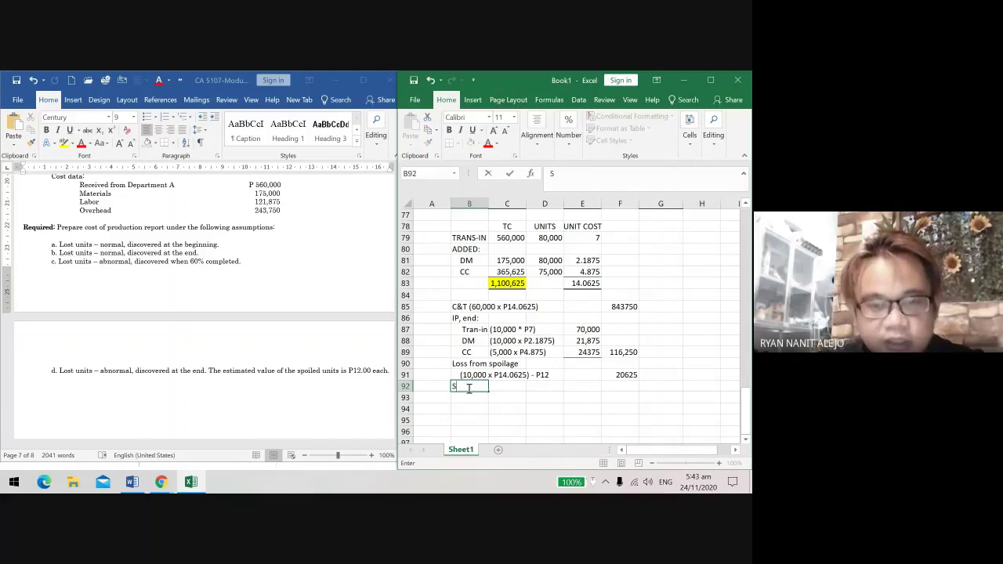
type("poiled")
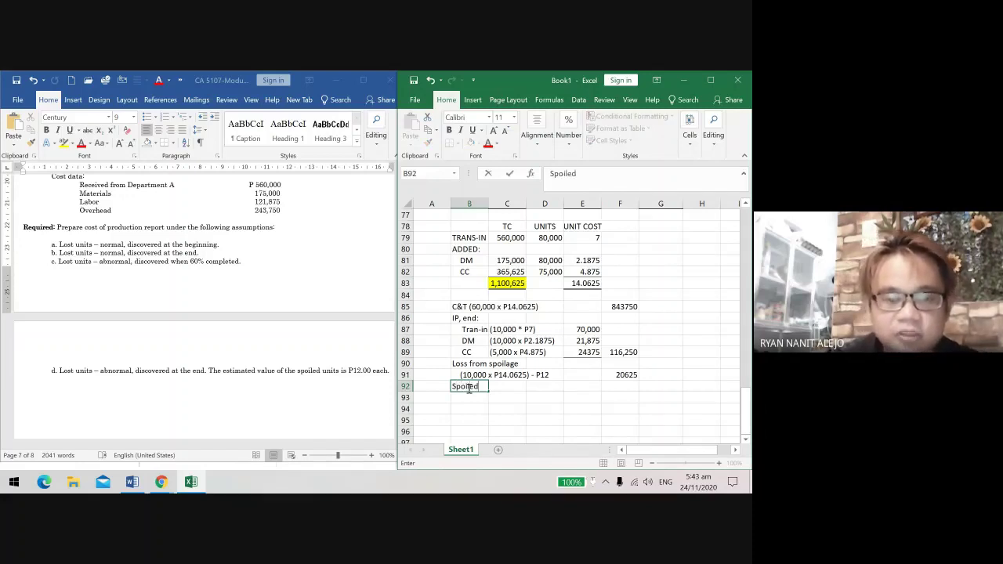
type(" goods in")
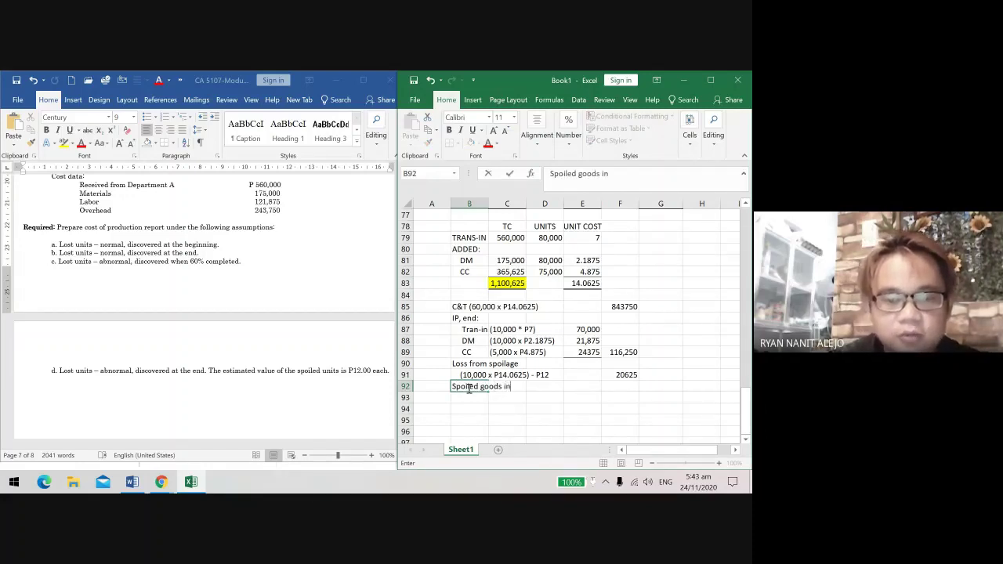
type("ventory")
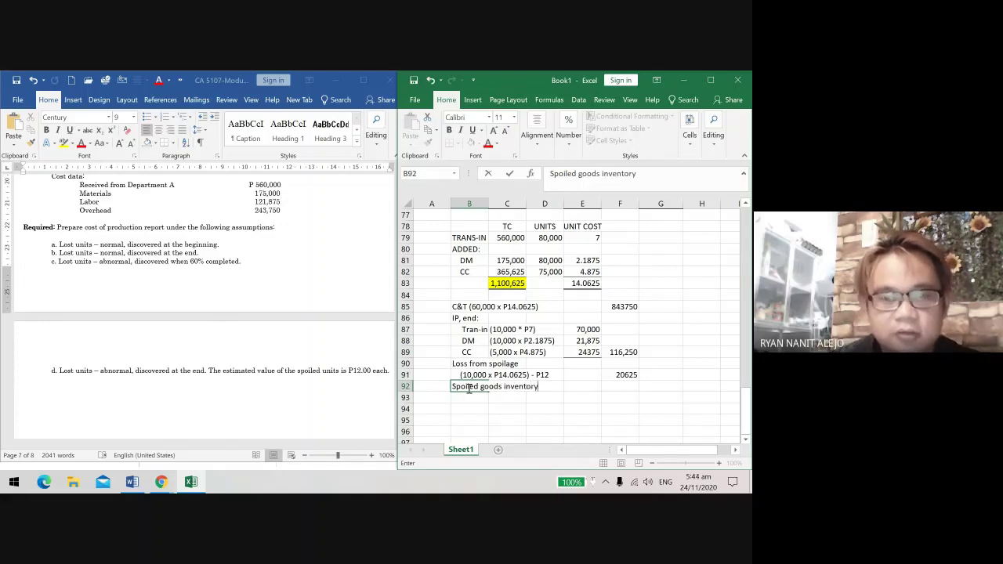
type(" (1")
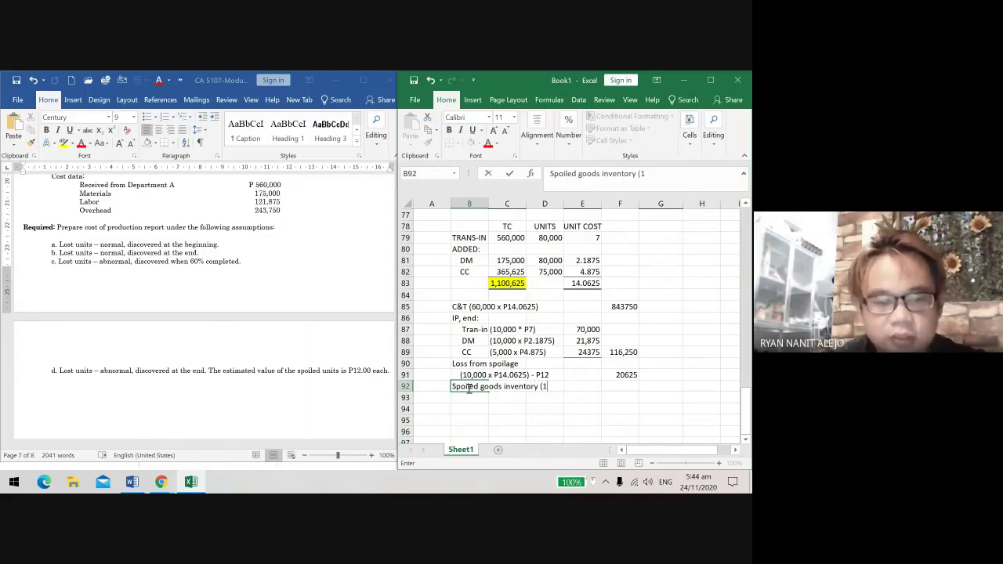
type("0,000 ")
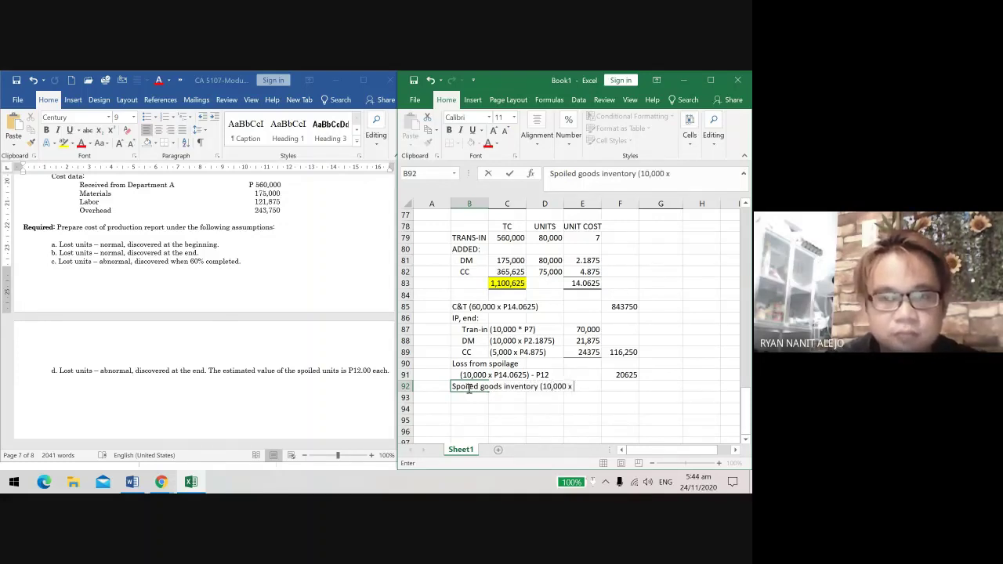
type("x P12)")
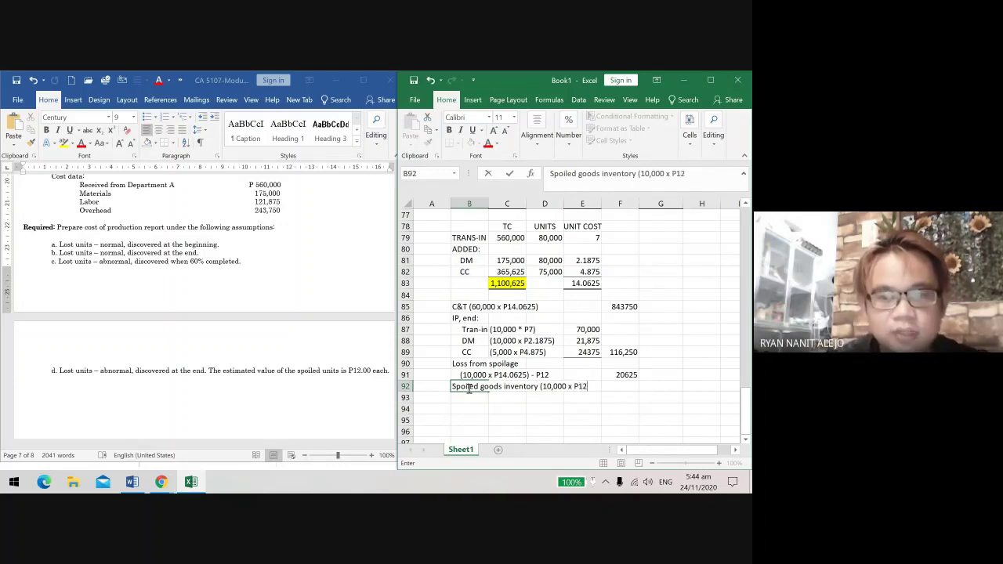
Step: Enter 120,000 in F92 as the spoiled goods inventory amount
key("Tab")
key("Tab")
key("Tab")
key("Tab")
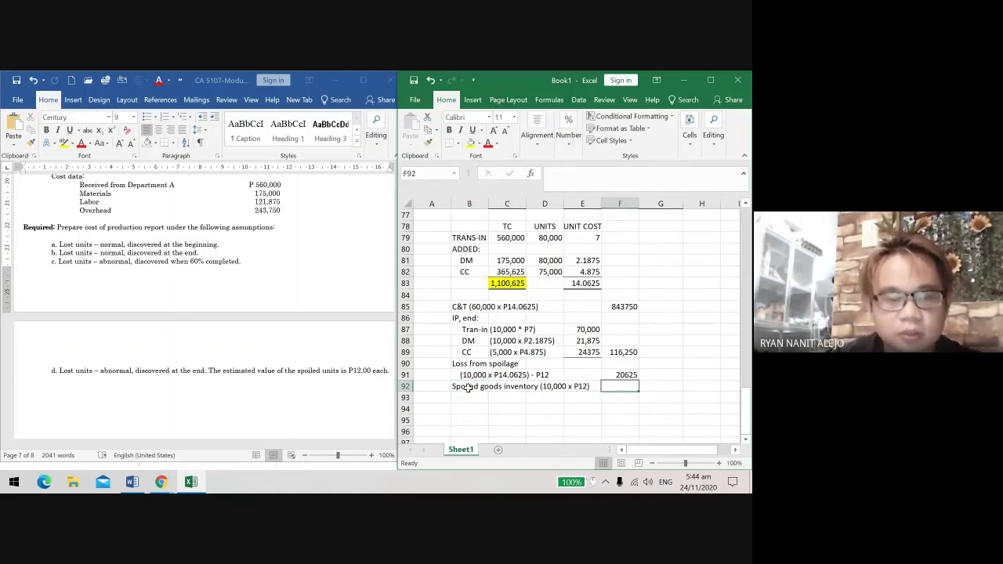
type("120,000")
key("Return")
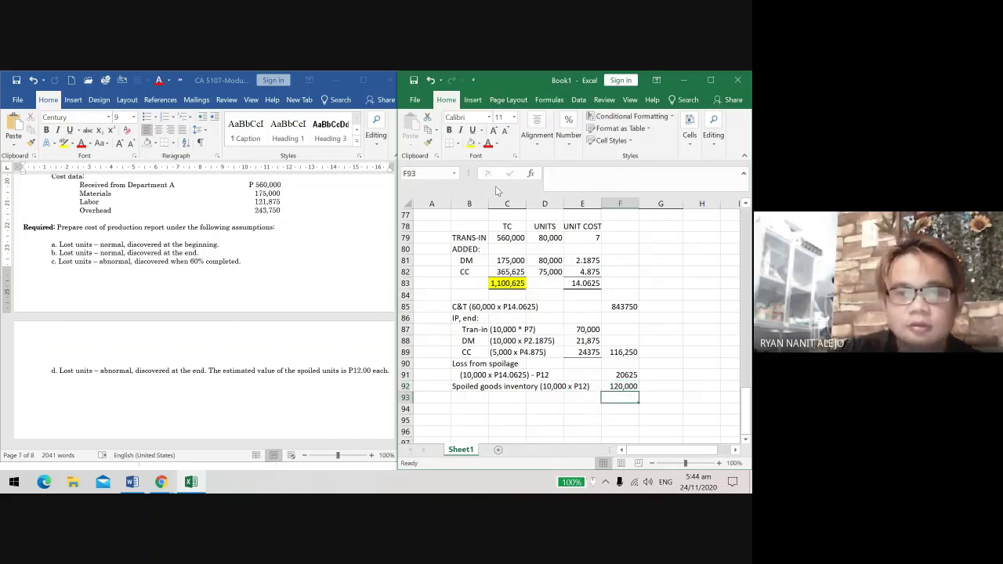
Step: Give F93 a top and double bottom border and total the costs accounted for with =F85+F89+F91+F92
left_click(458, 142)
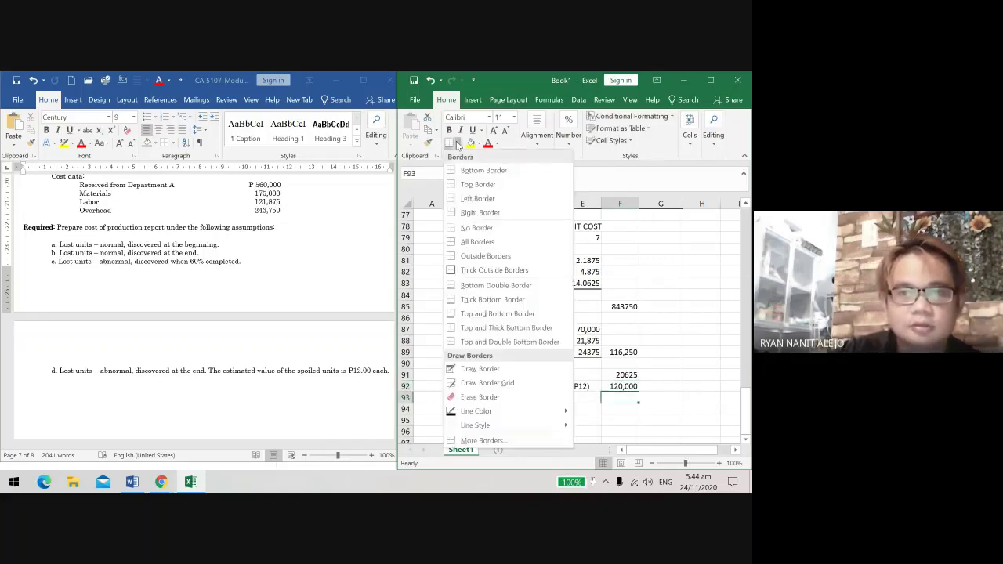
left_click(467, 343)
type("=")
left_click(619, 317)
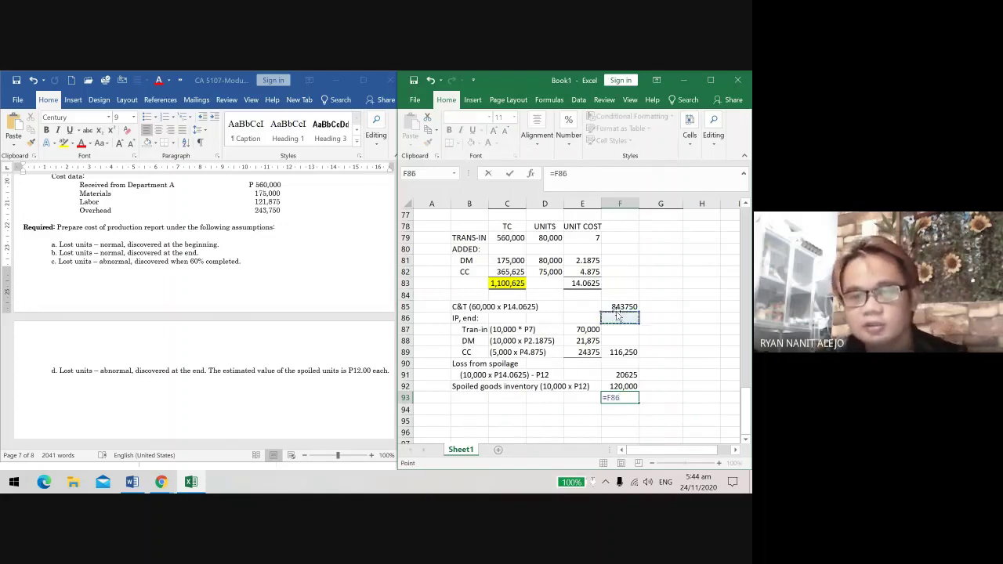
left_click(619, 307)
type("+")
left_click(625, 351)
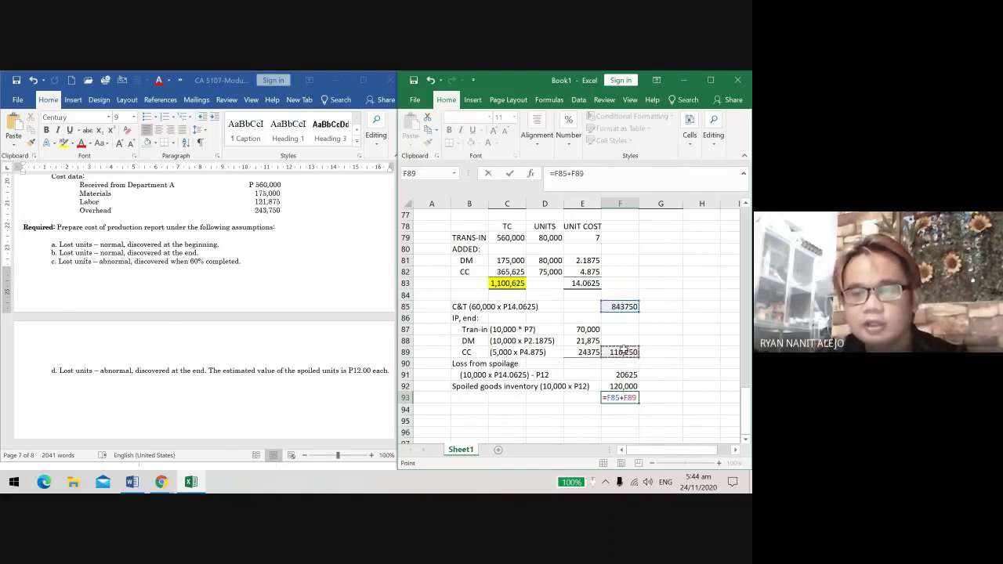
type("+")
left_click(624, 374)
type("+")
left_click(627, 386)
key("Return")
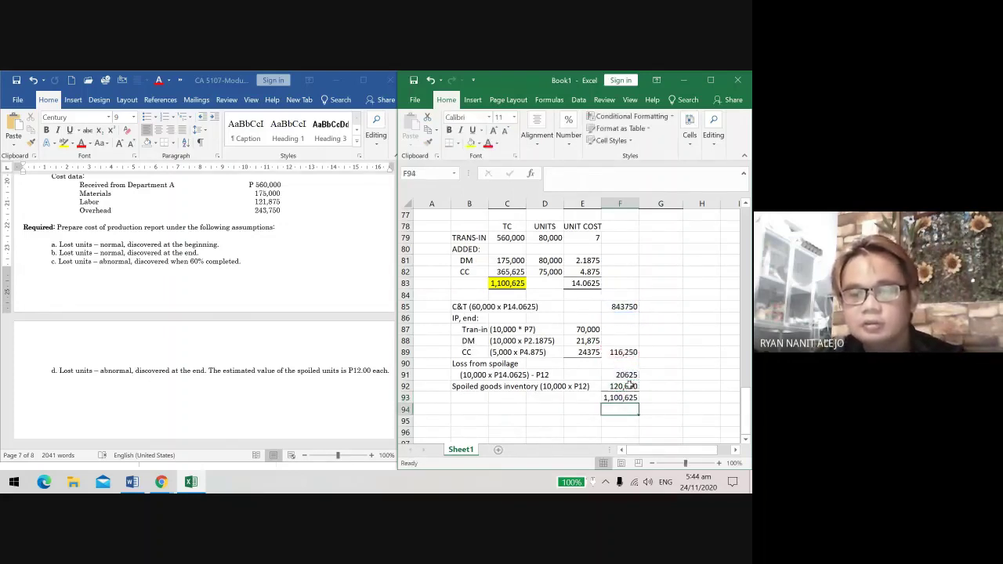
Step: Highlight the total cost in F93 in yellow to match the total in C83
left_click(620, 397)
left_click(471, 143)
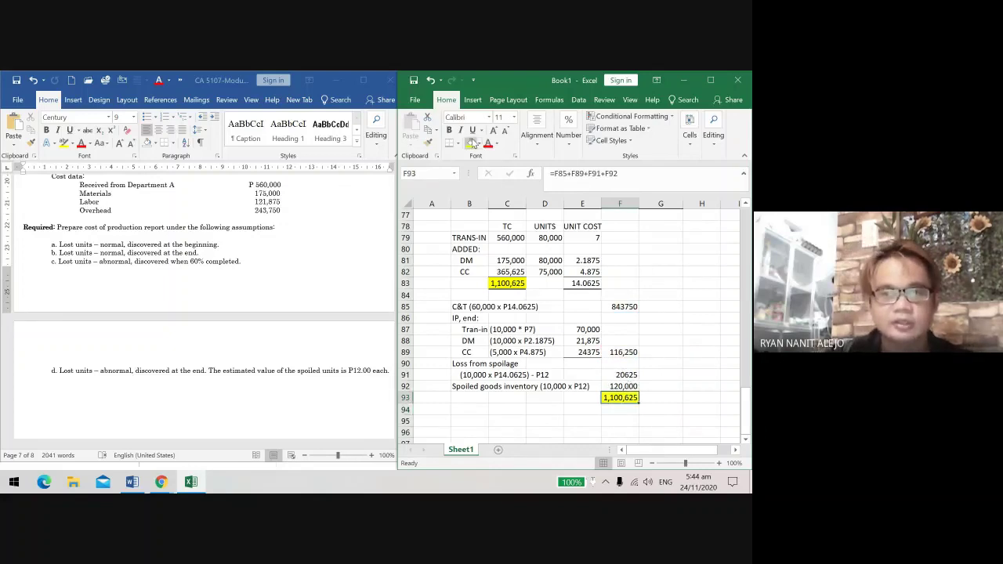
left_click(670, 375)
scroll(670, 370, "up", 2)
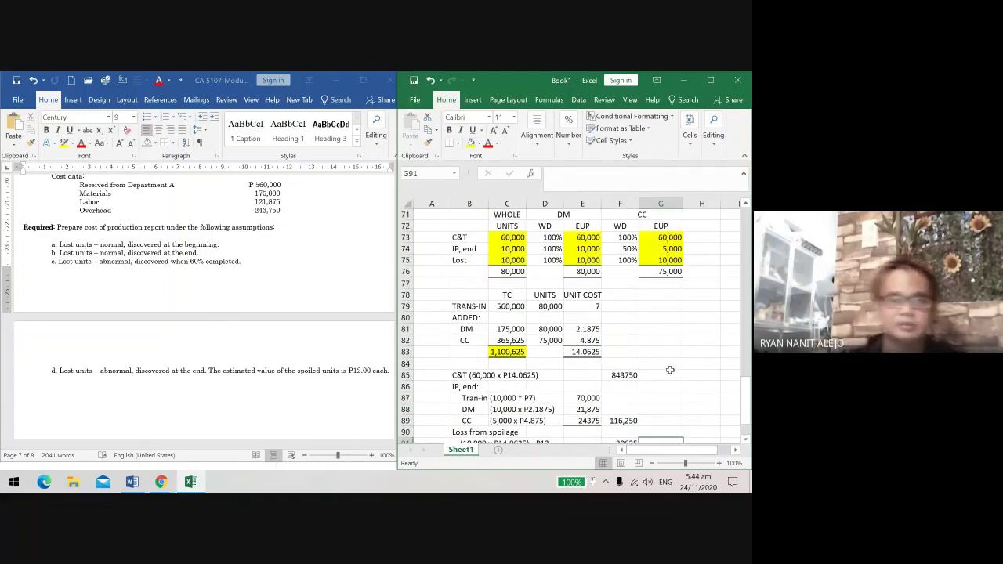
scroll(589, 434, "down", 3)
scroll(589, 434, "up", 2)
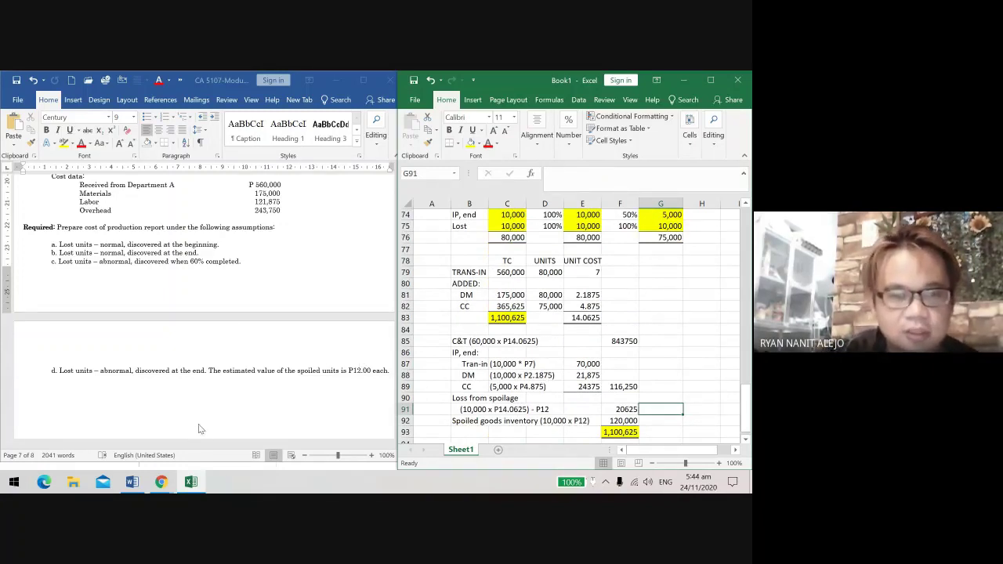
Step: Switch to the Google Meet window in Chrome and choose to stop recording the meeting
left_click(161, 482)
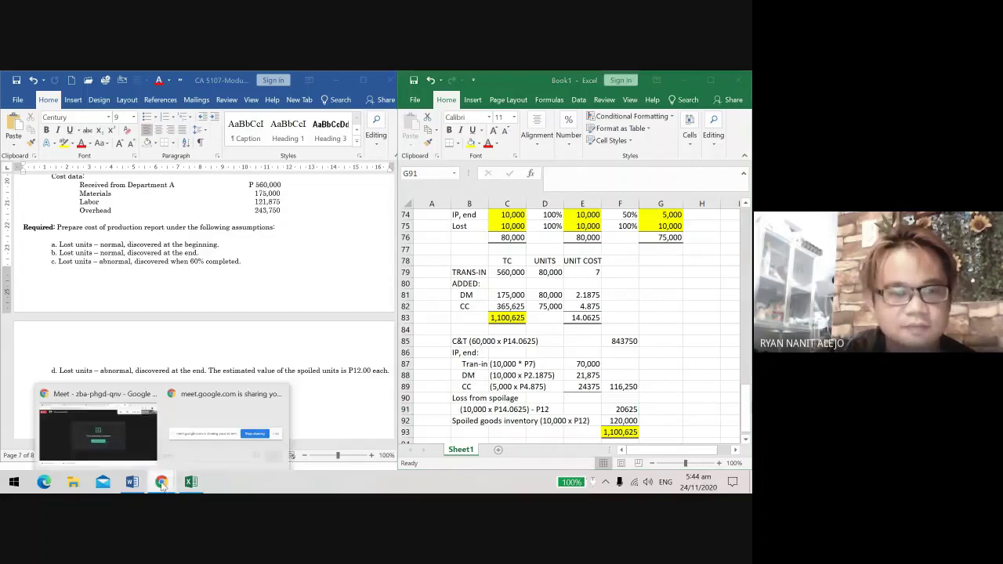
left_click(137, 439)
left_click(733, 415)
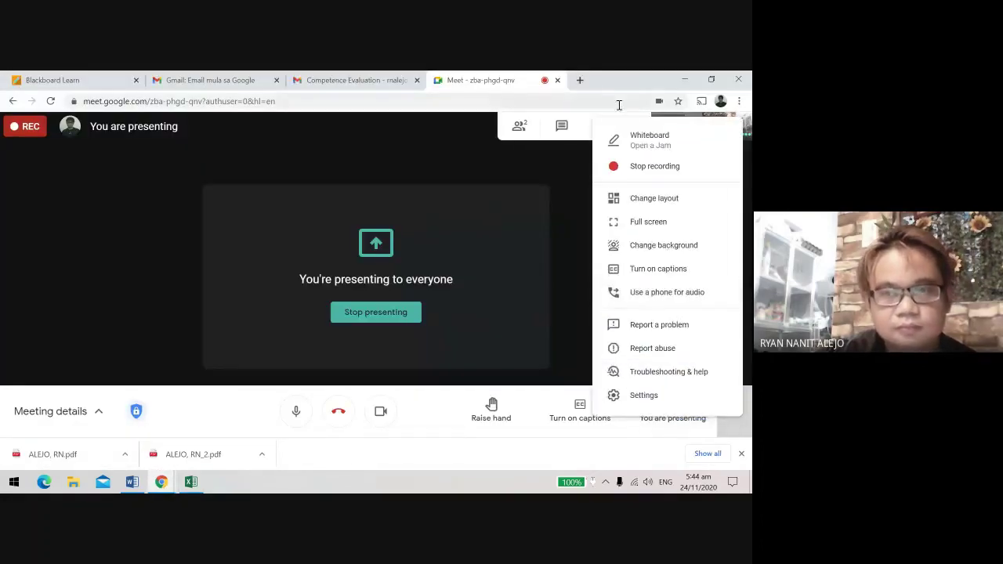
left_click(651, 166)
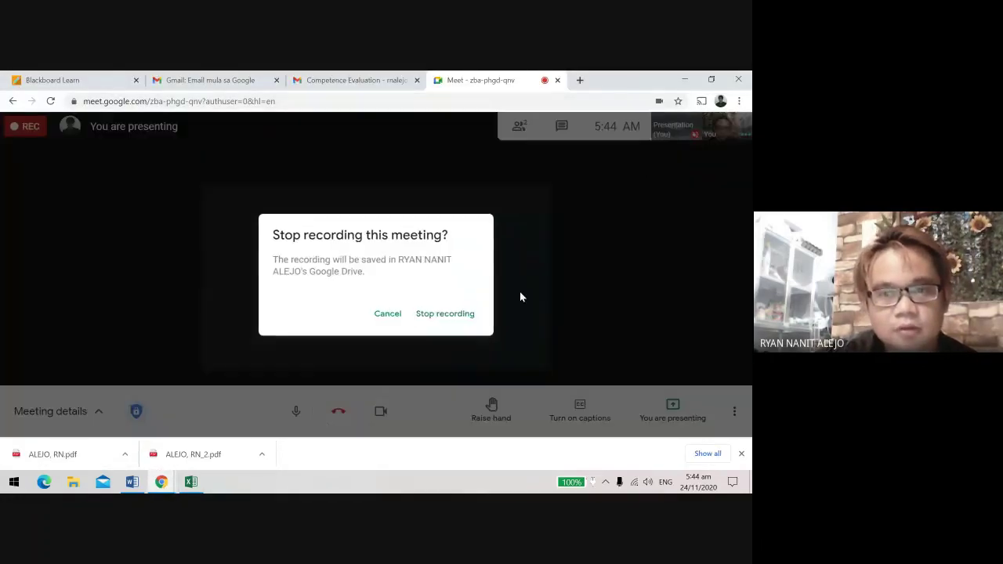